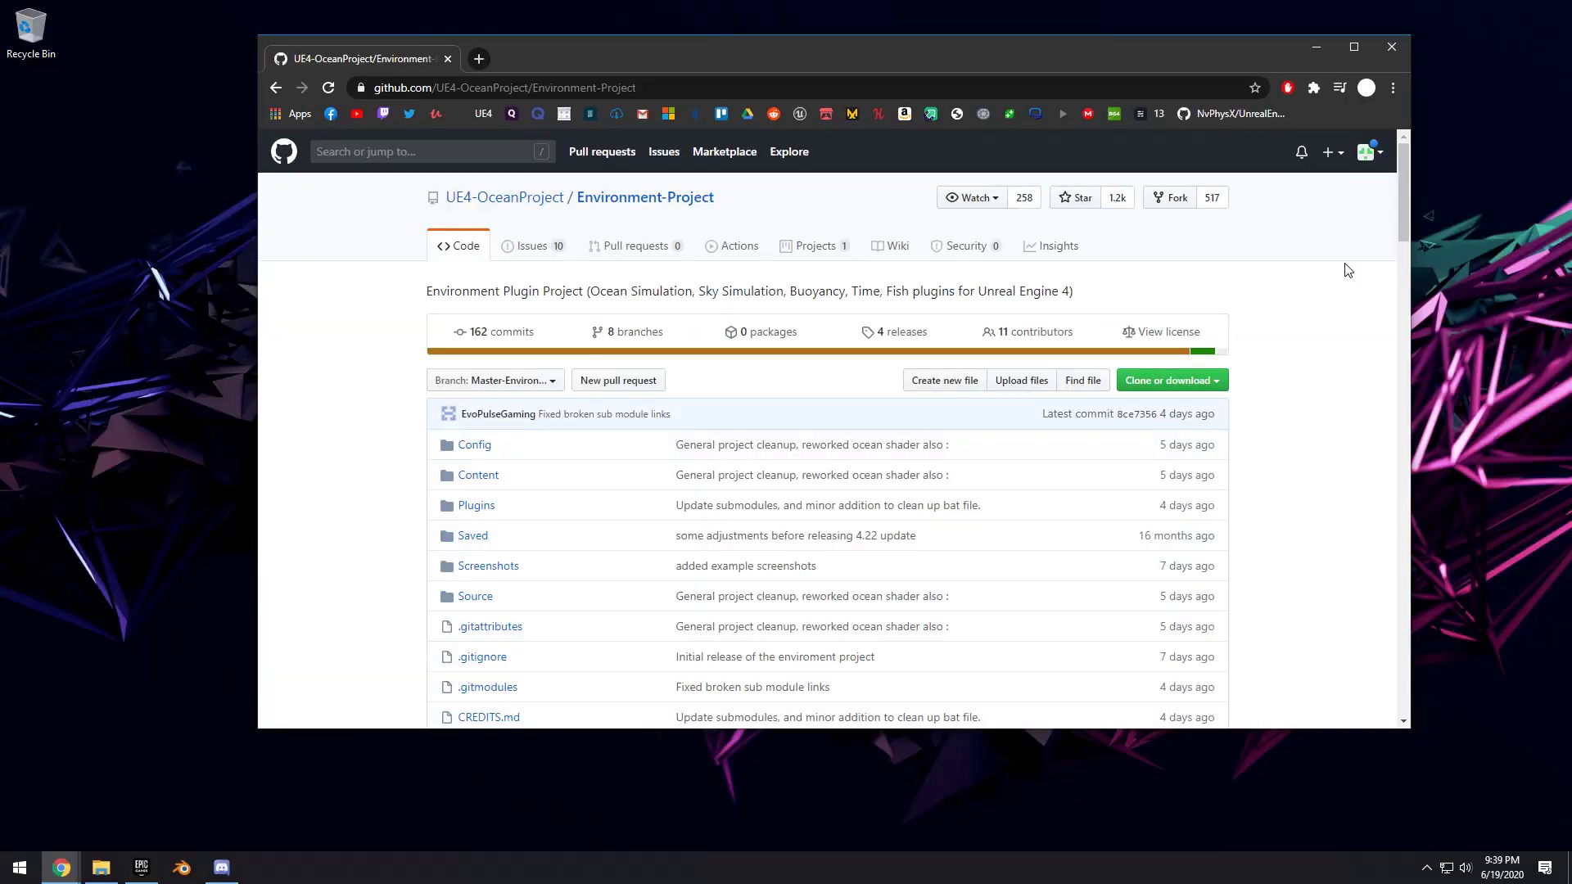
Examine the Environment-Project repository's file list, readme and example screenshots.
scroll(1284, 379, down, 2)
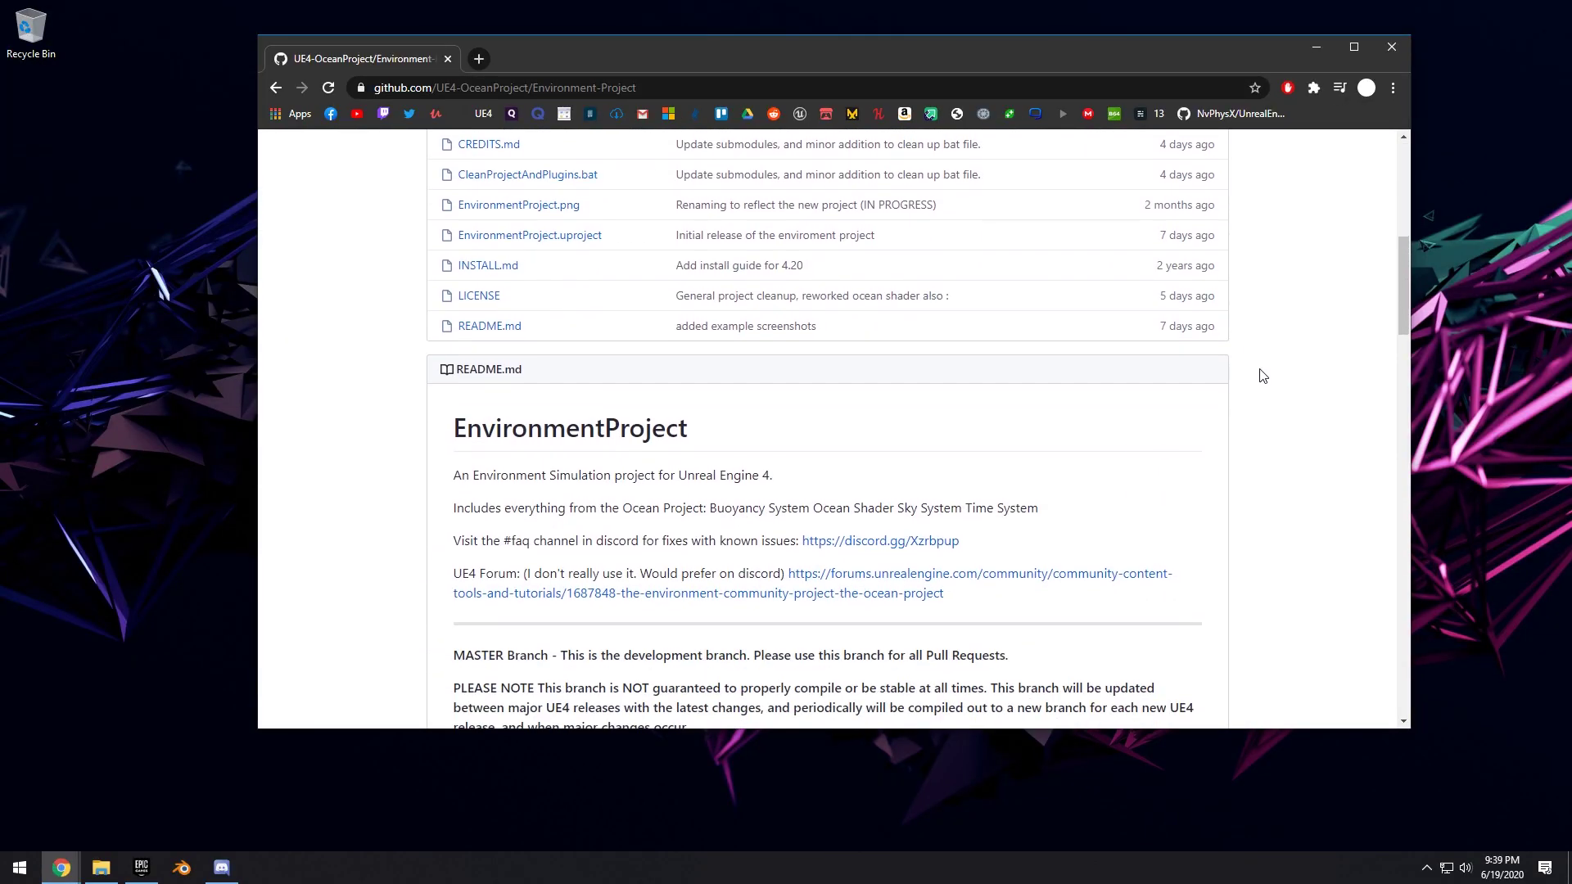
scroll(1261, 363, up, 7)
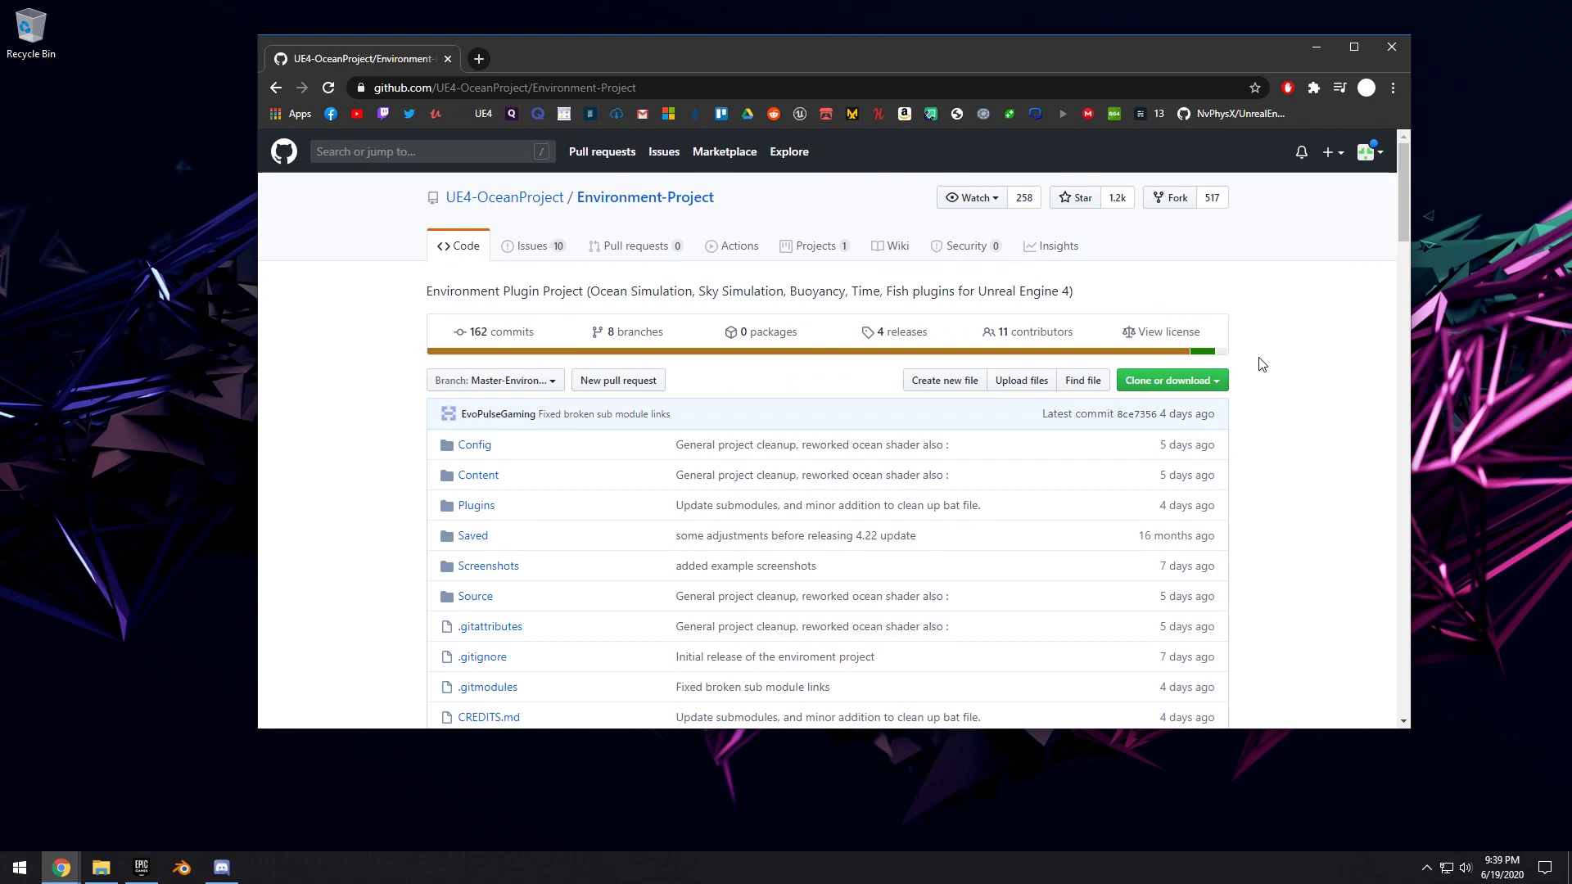
scroll(1262, 363, down, 9)
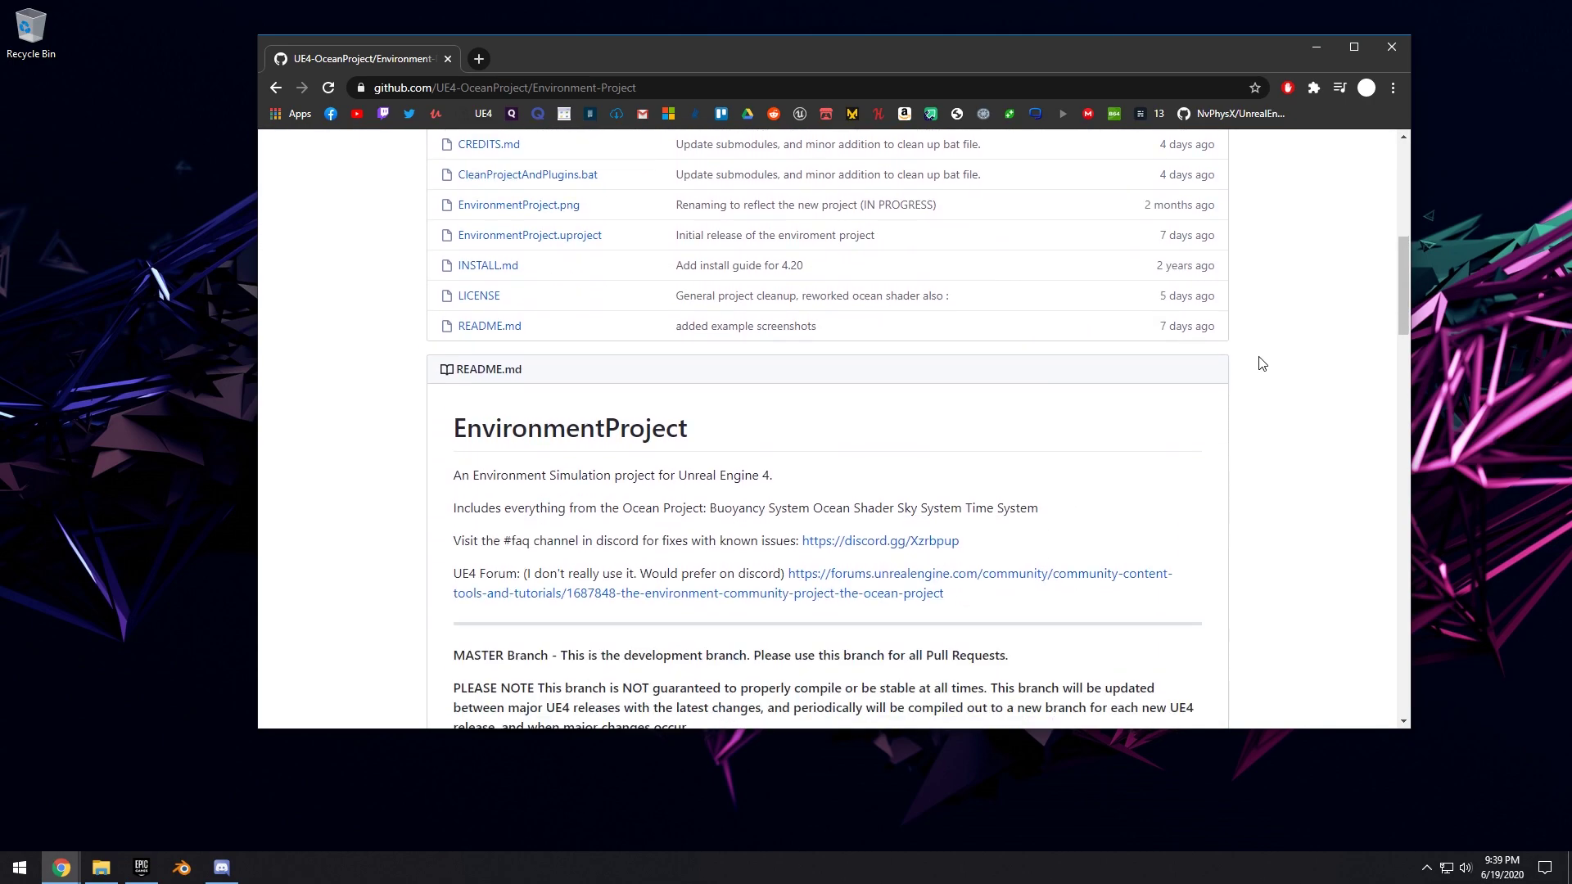
scroll(1262, 363, down, 6)
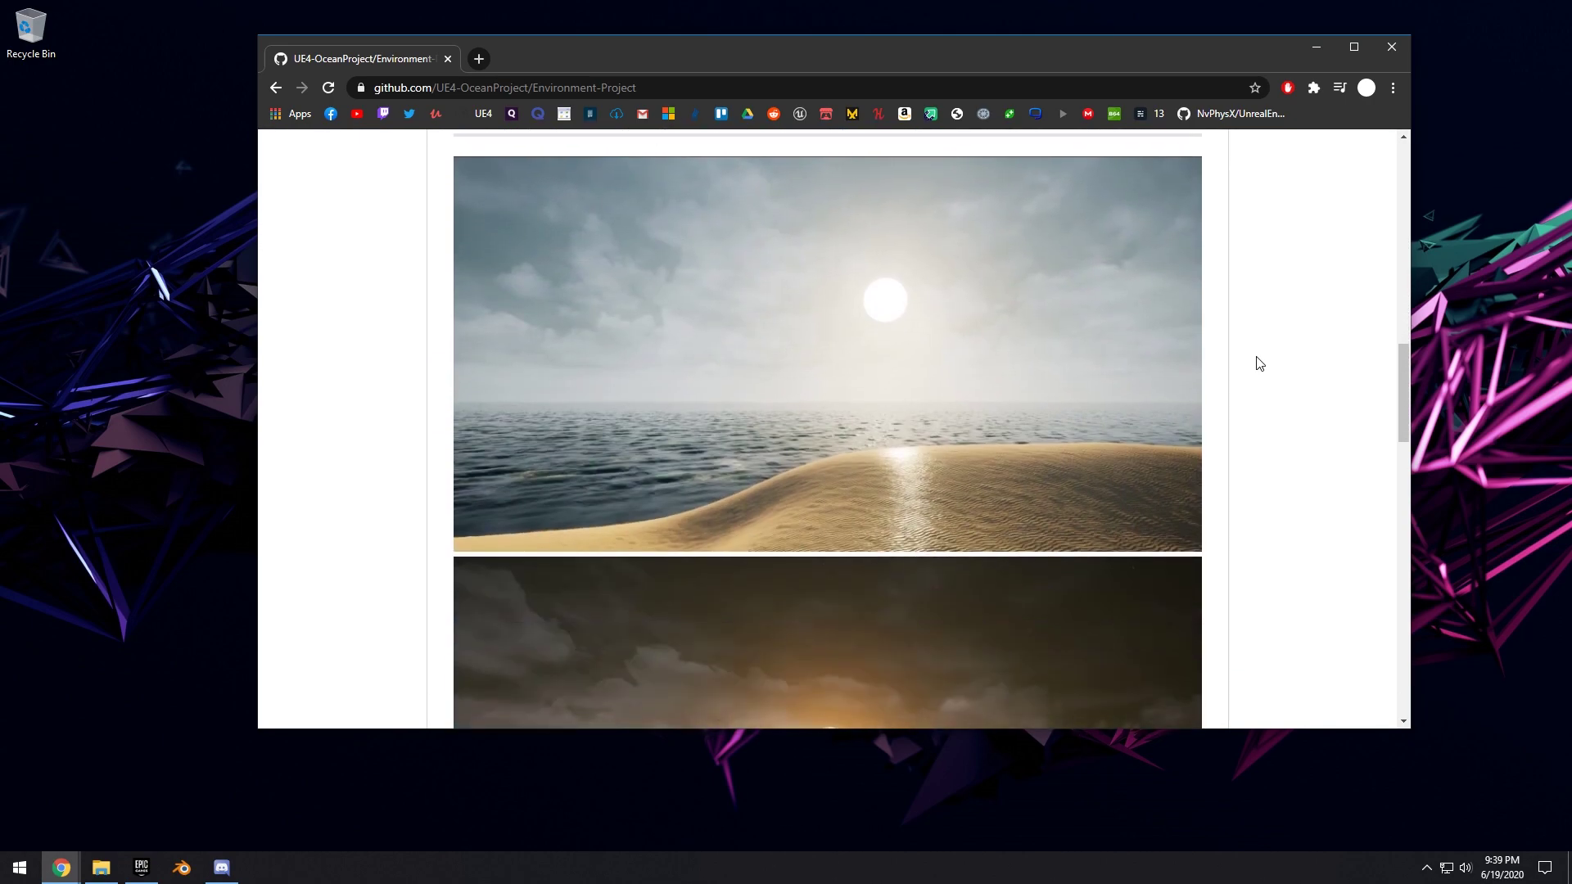
scroll(1259, 364, down, 4)
scroll(1260, 363, down, 12)
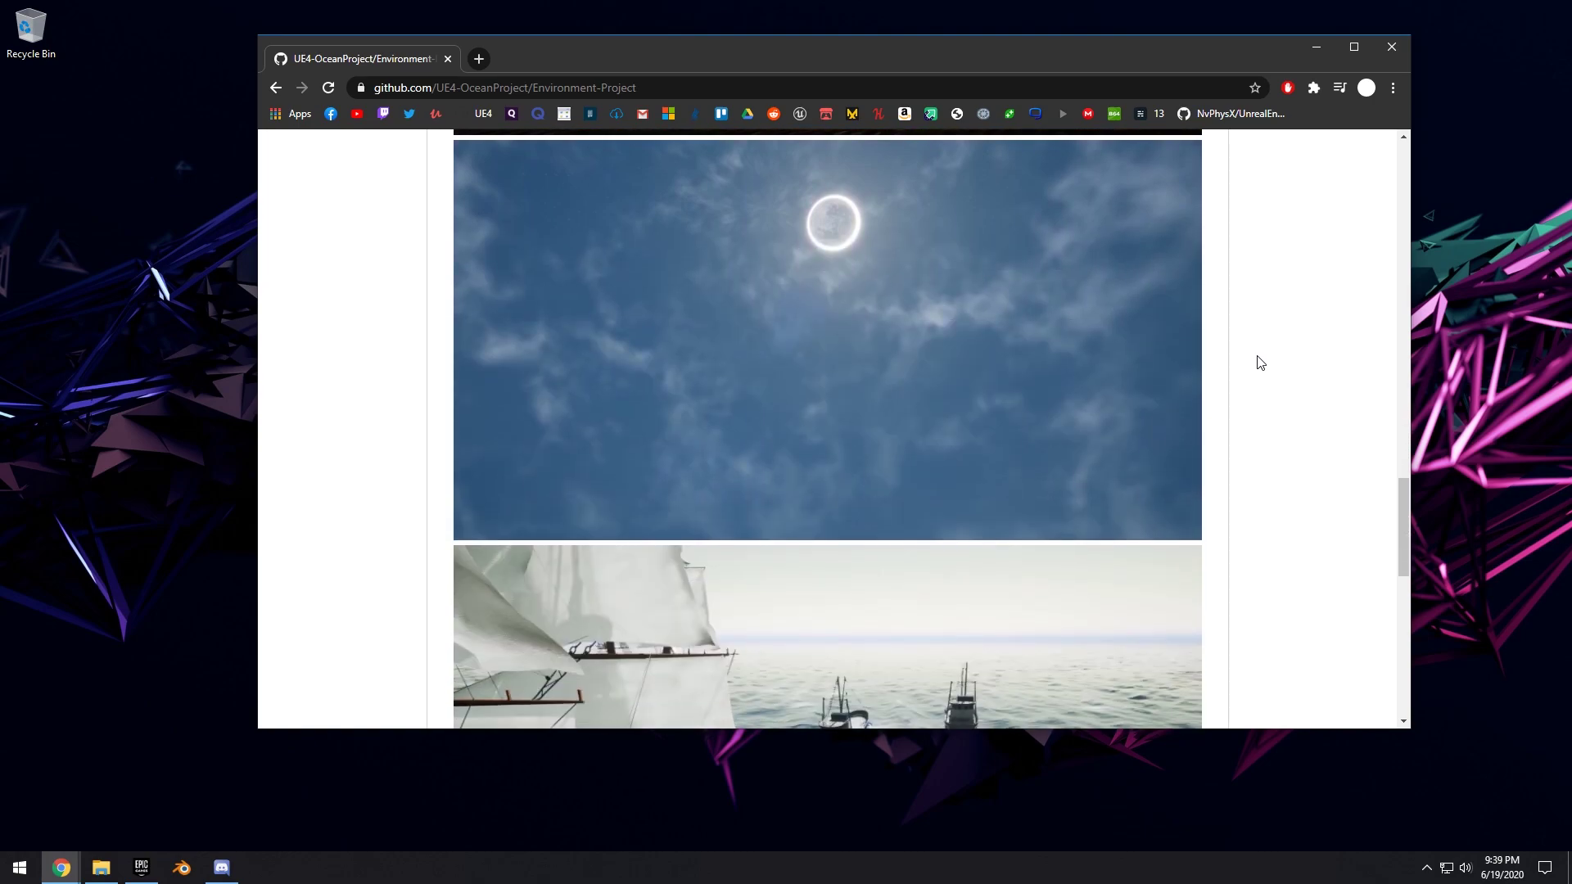
scroll(1258, 360, down, 3)
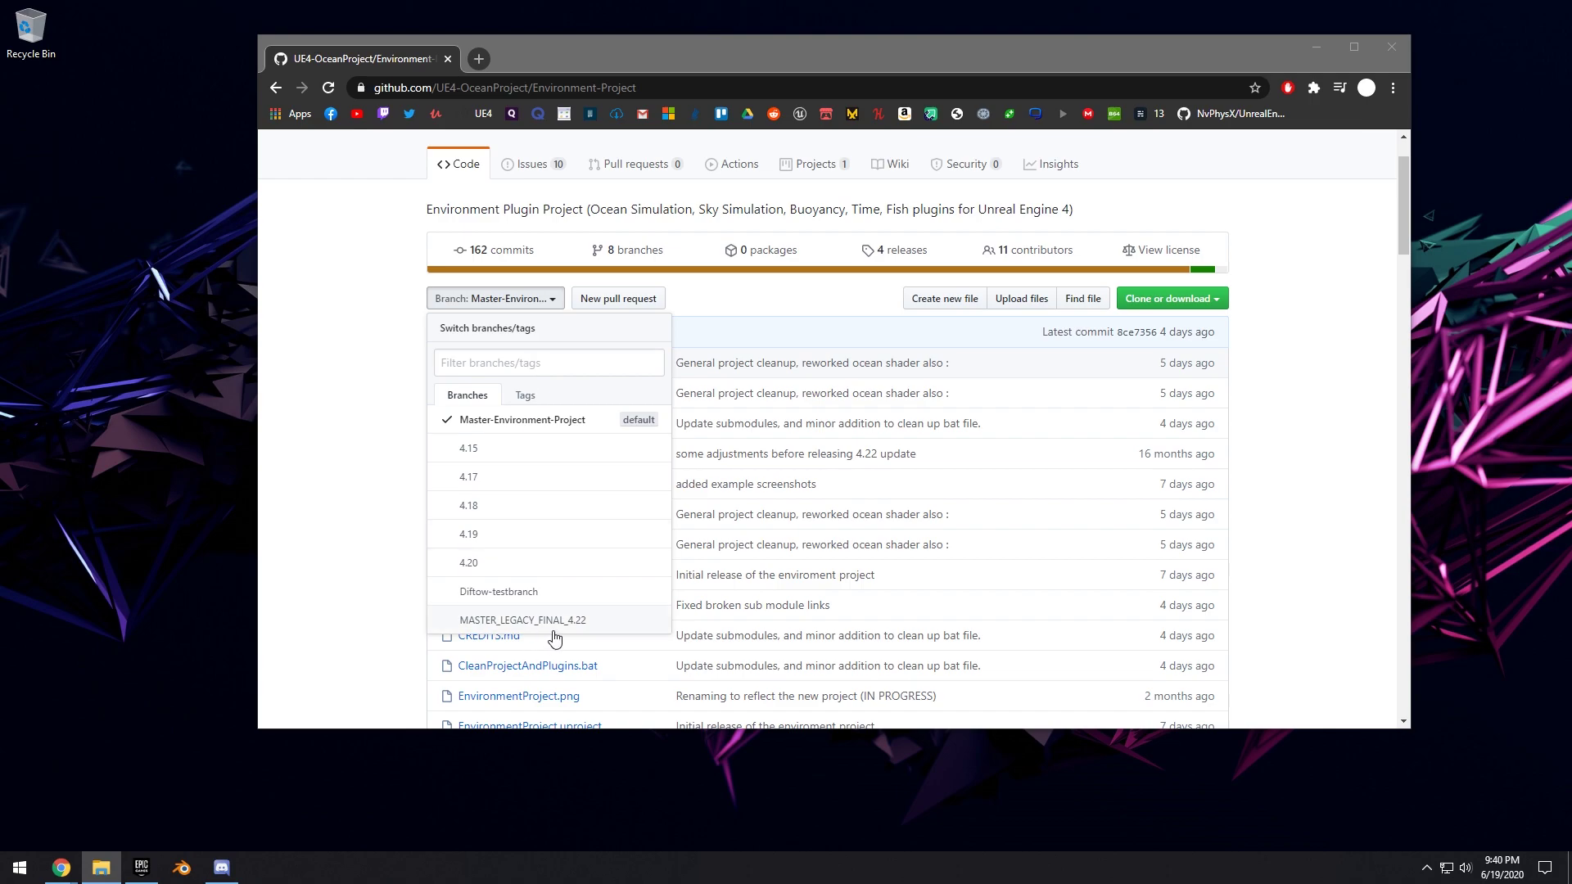
Switch the repository to the MASTER_LEGACY_FINAL_4.22 branch and download it as a ZIP.
click(517, 621)
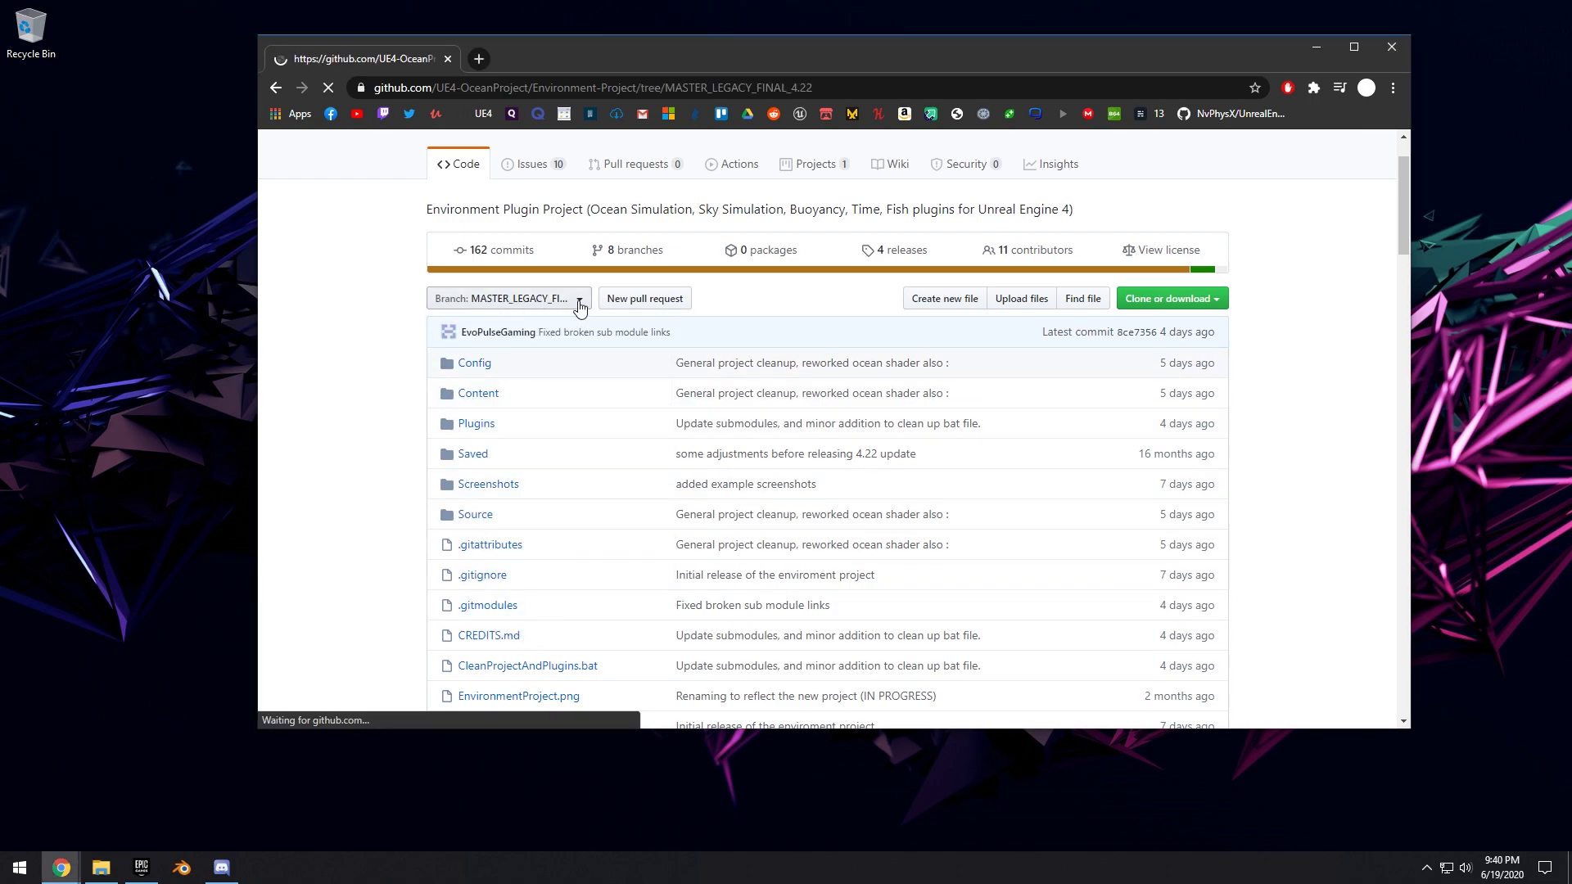
scroll(1236, 336, down, 1)
click(1197, 218)
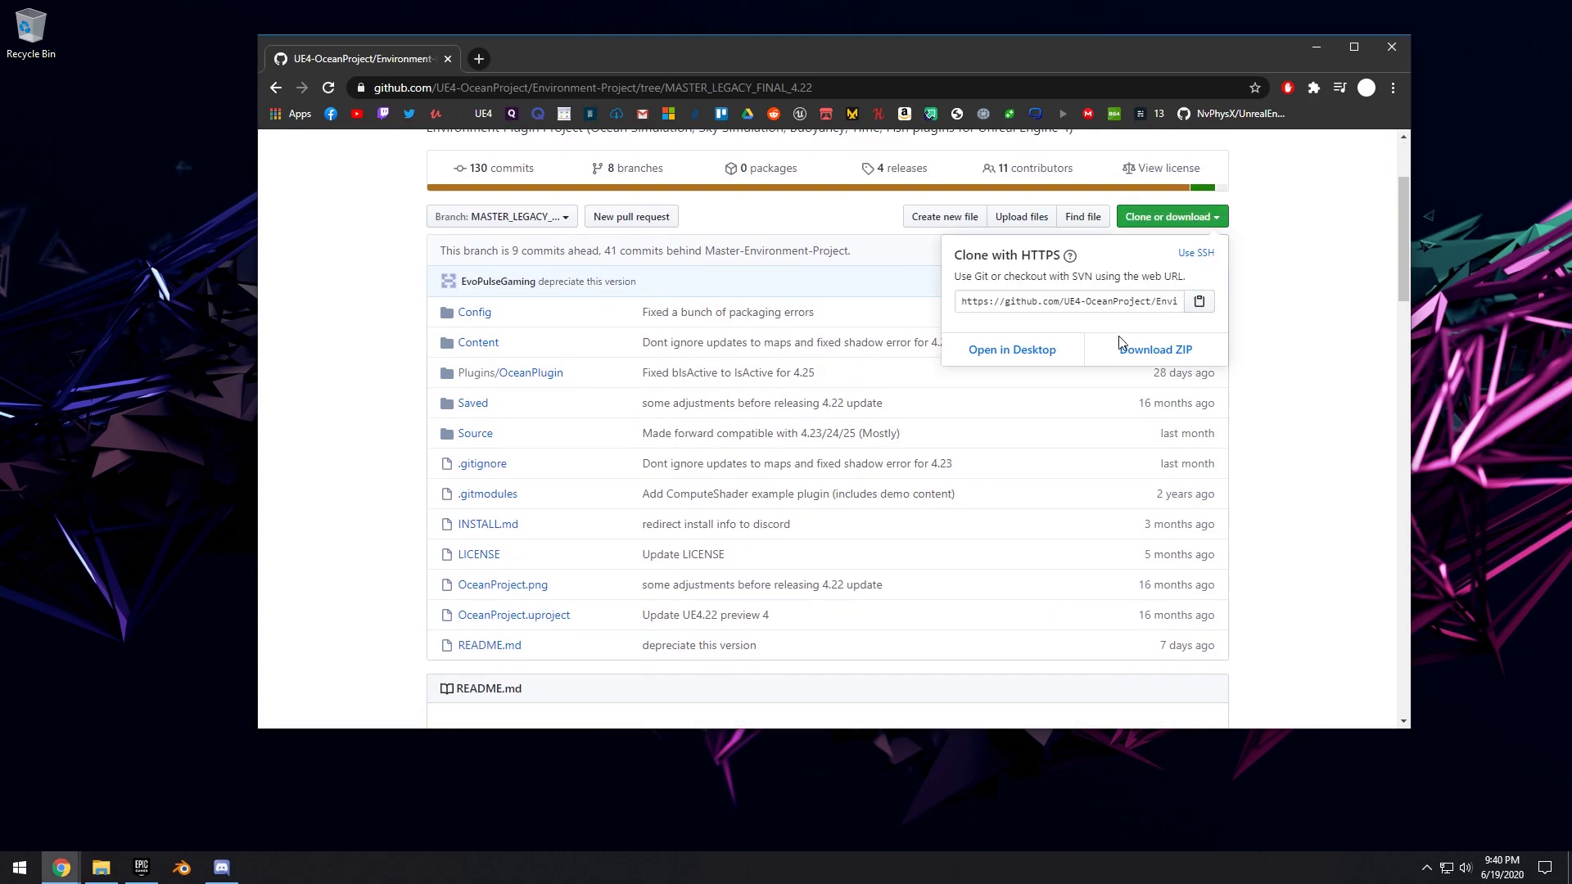
click(1155, 349)
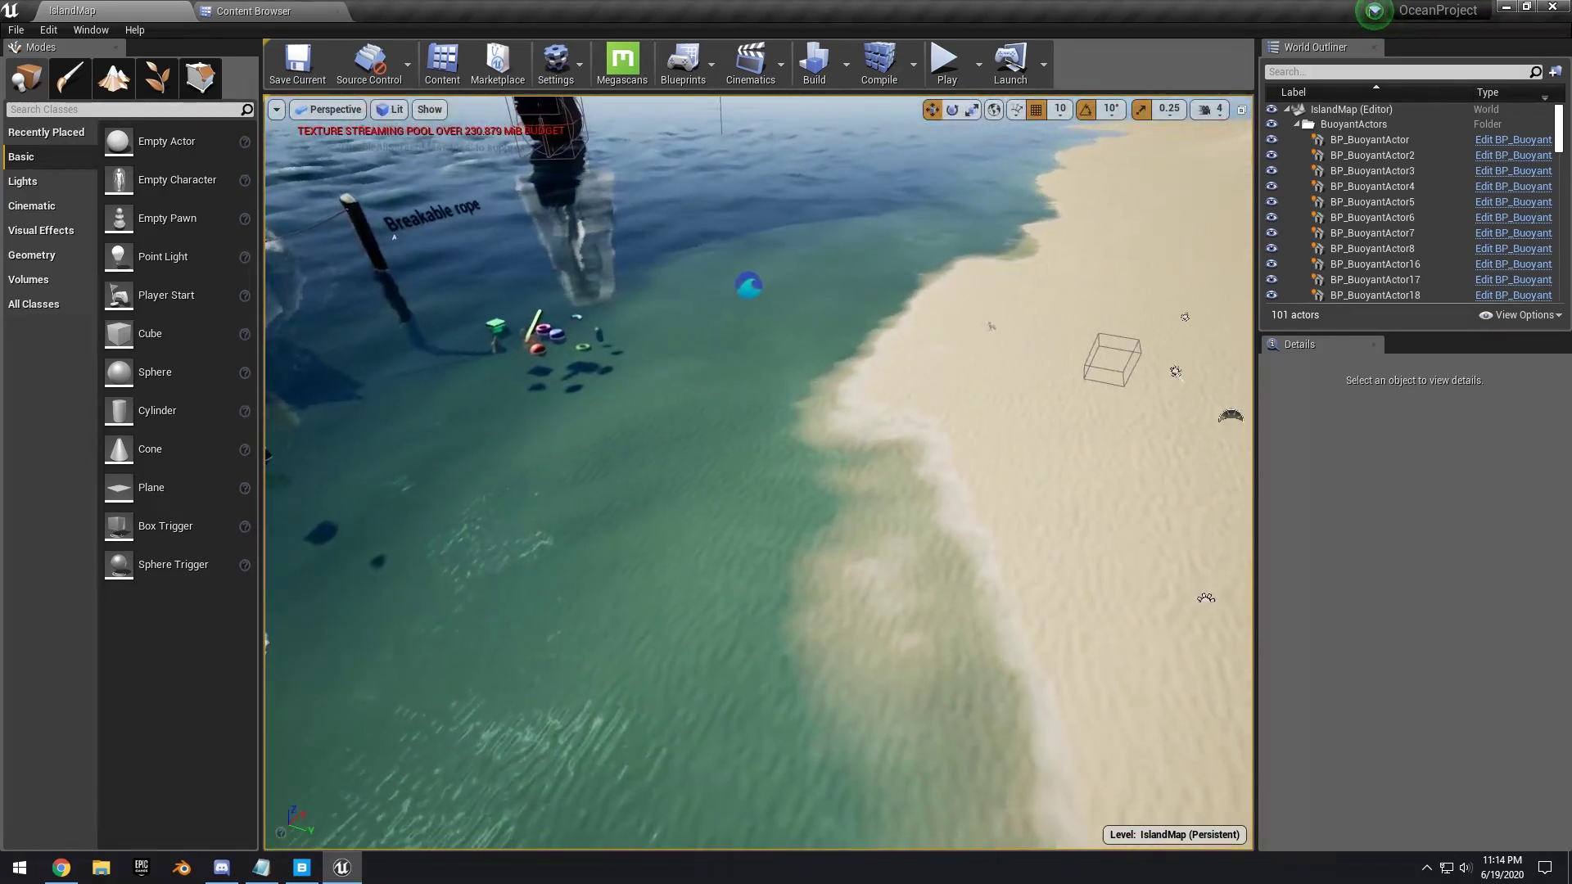
In Unreal Editor, delete the example actors from IslandMap, including the RopePhysicsTest objects and the ExampleShips folder contents.
key(w)
right_drag(948, 350, 786, 590)
key(w)
key(s)
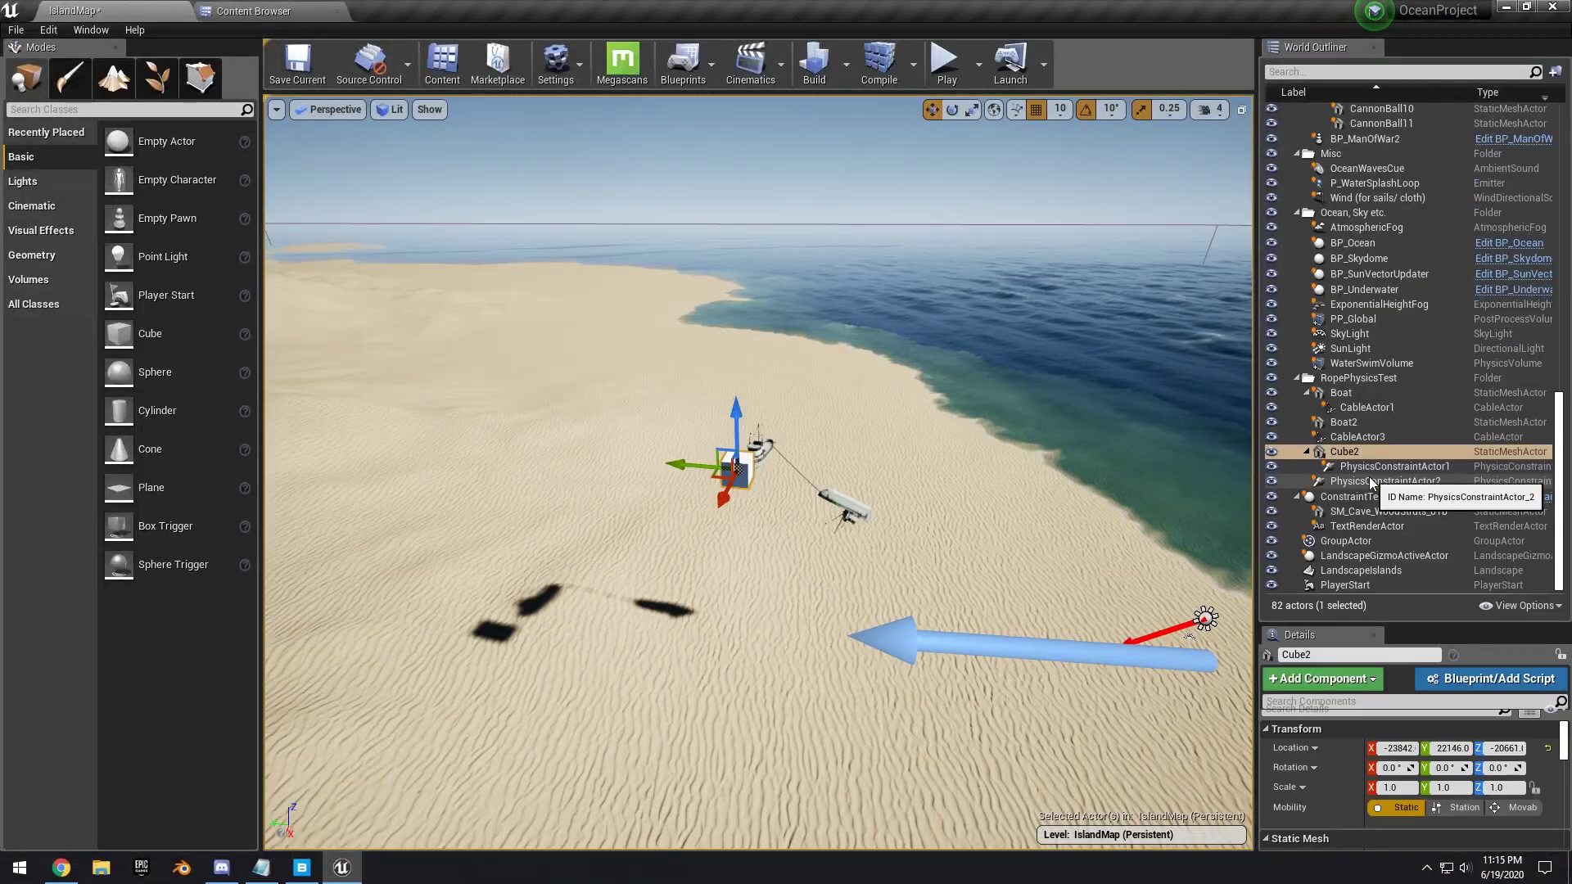
shift+click(1390, 451)
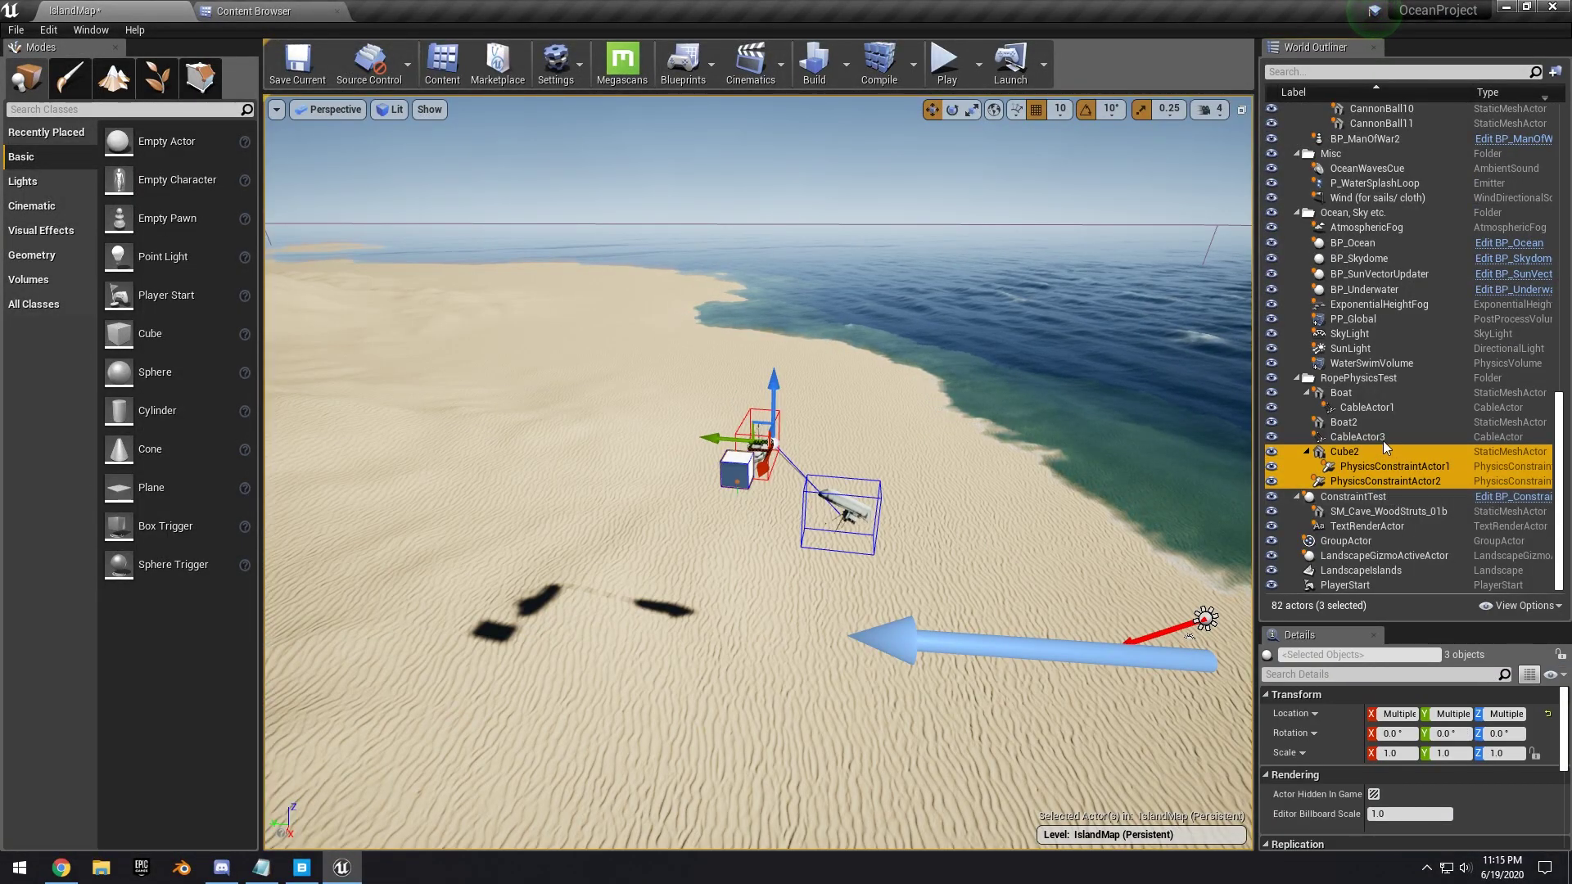
shift+click(1365, 395)
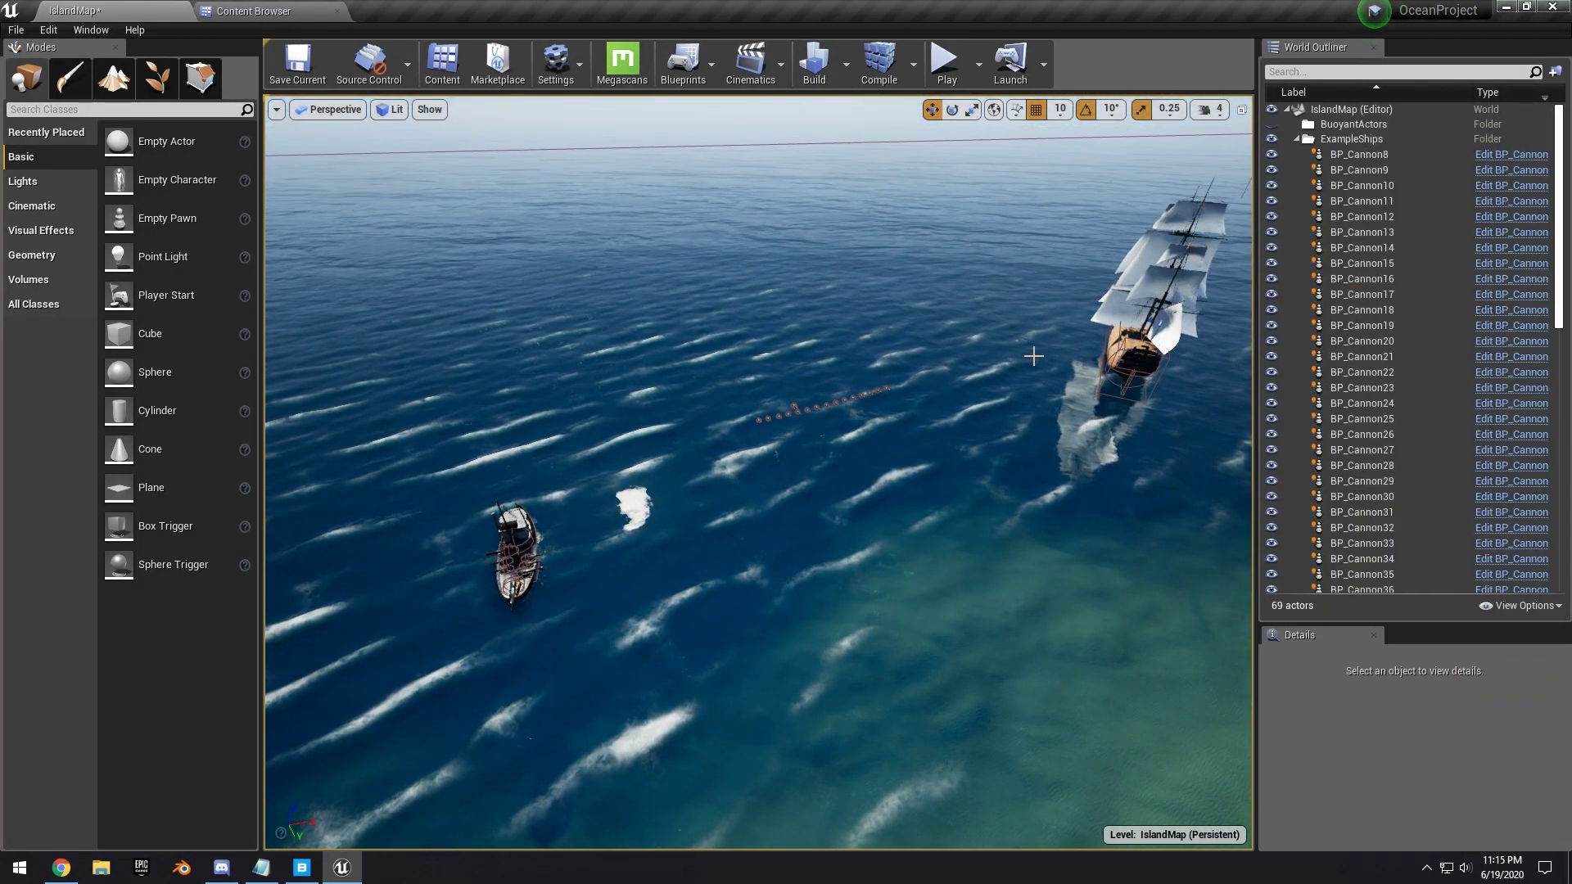
click(1391, 143)
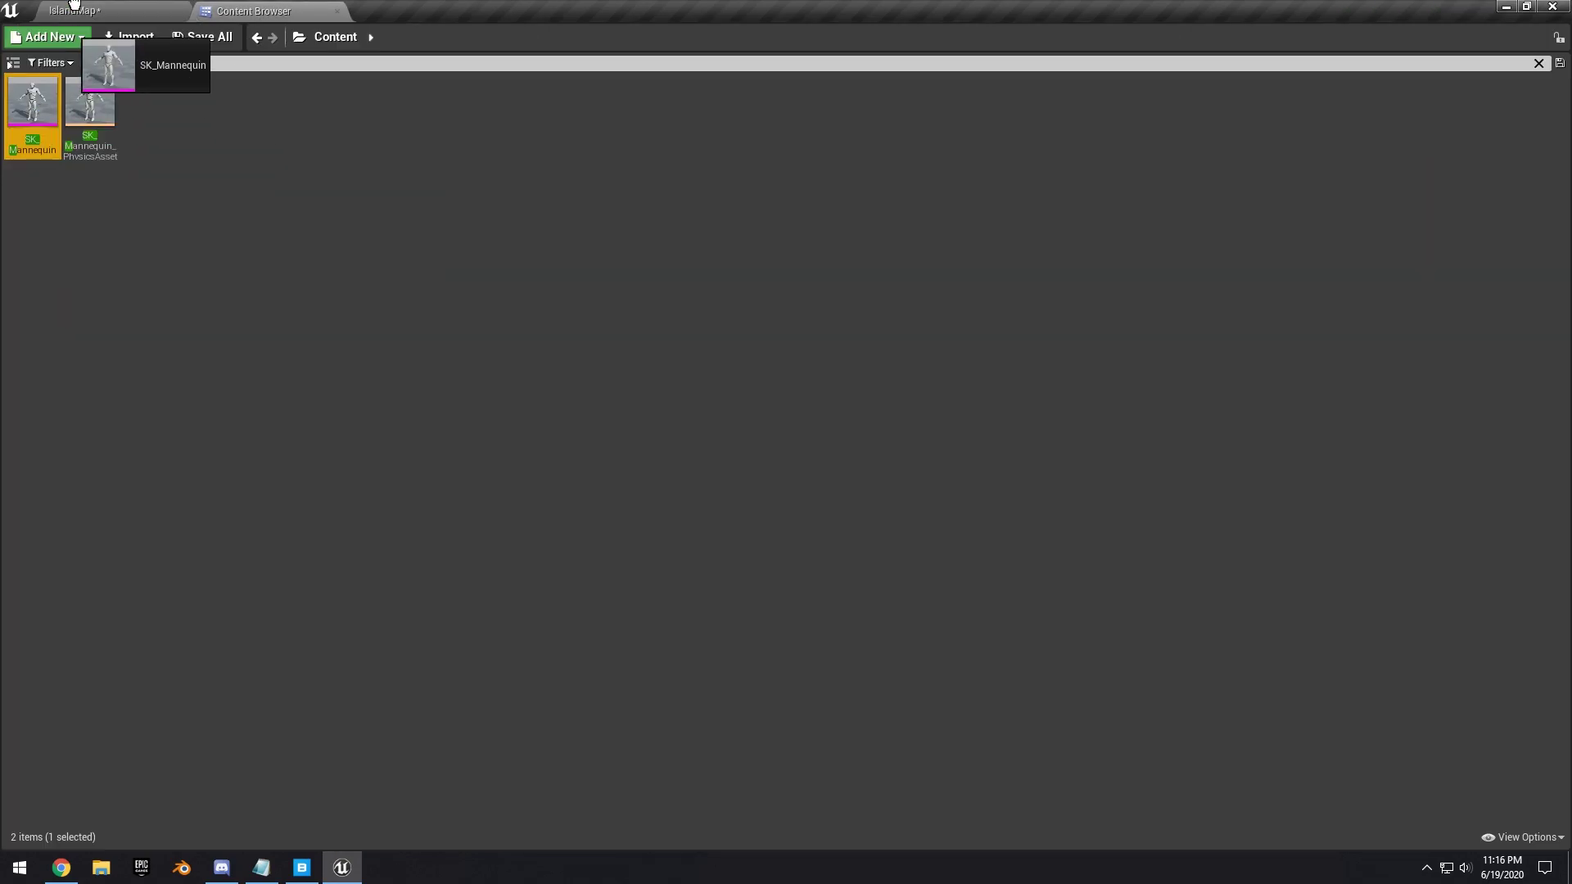
Place SK_Mannequin on the beach in IslandMap, focus on it and set the camera speed to 2.
drag(73, 25, 618, 610)
key(f)
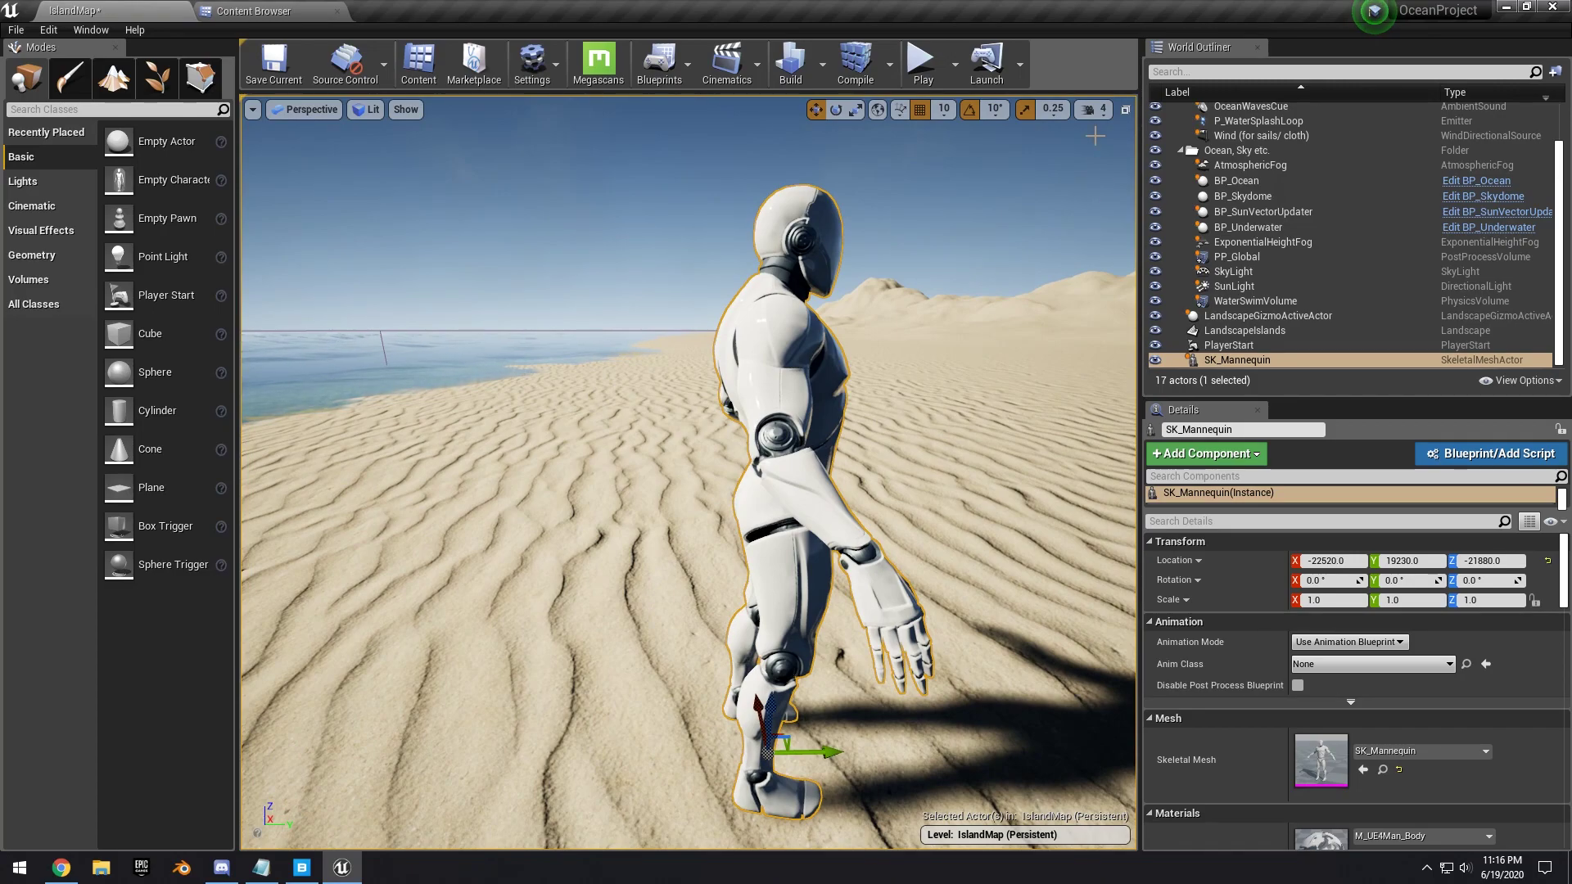
click(1095, 109)
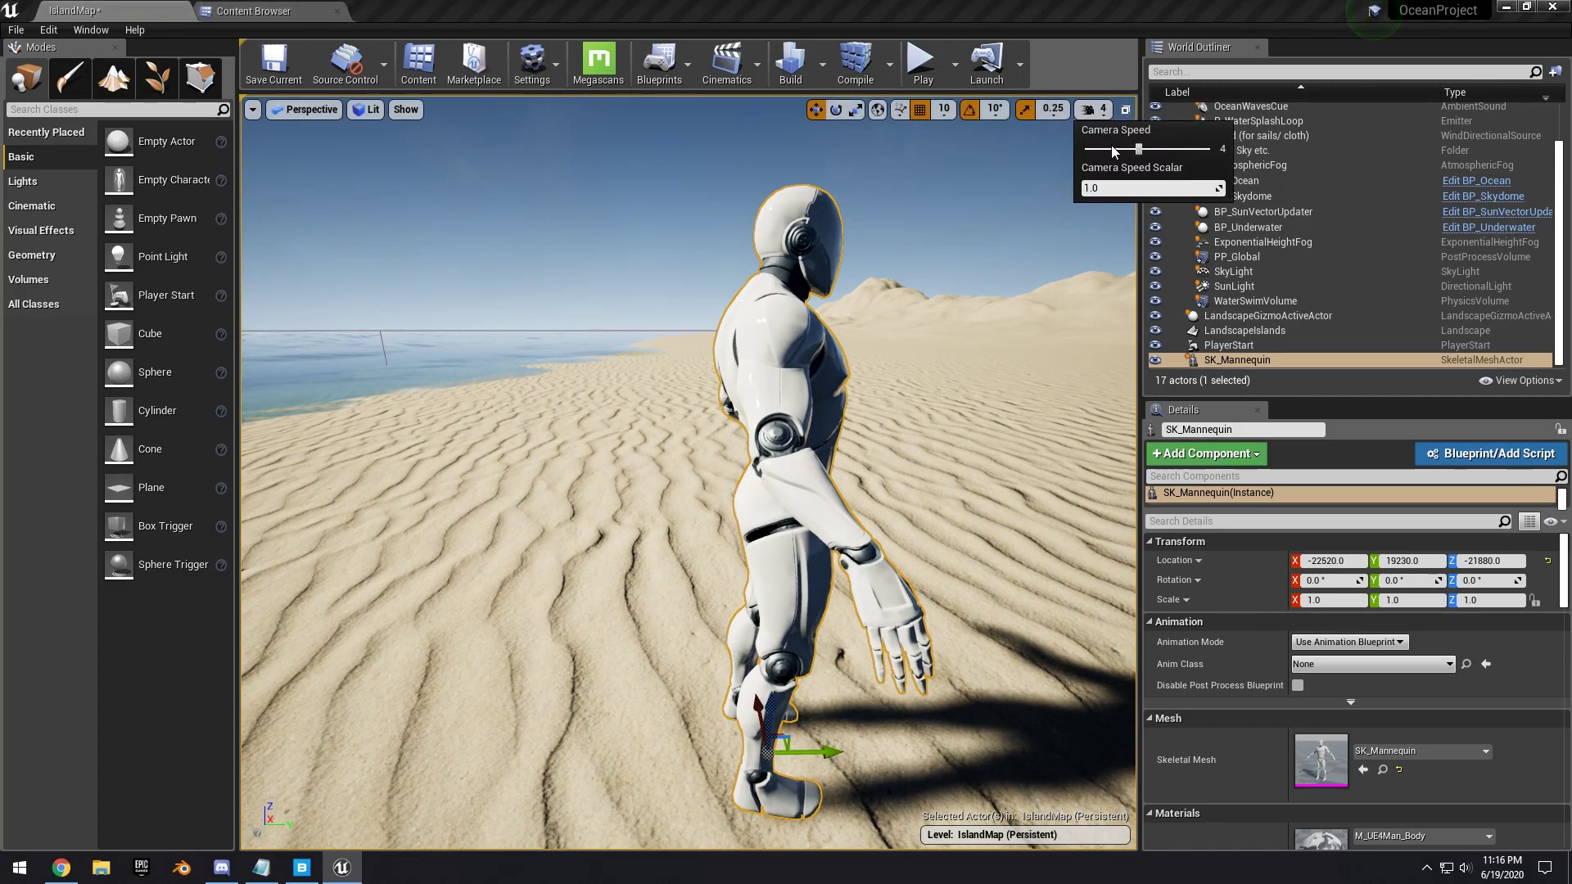
right_drag(988, 262, 989, 312)
key(s)
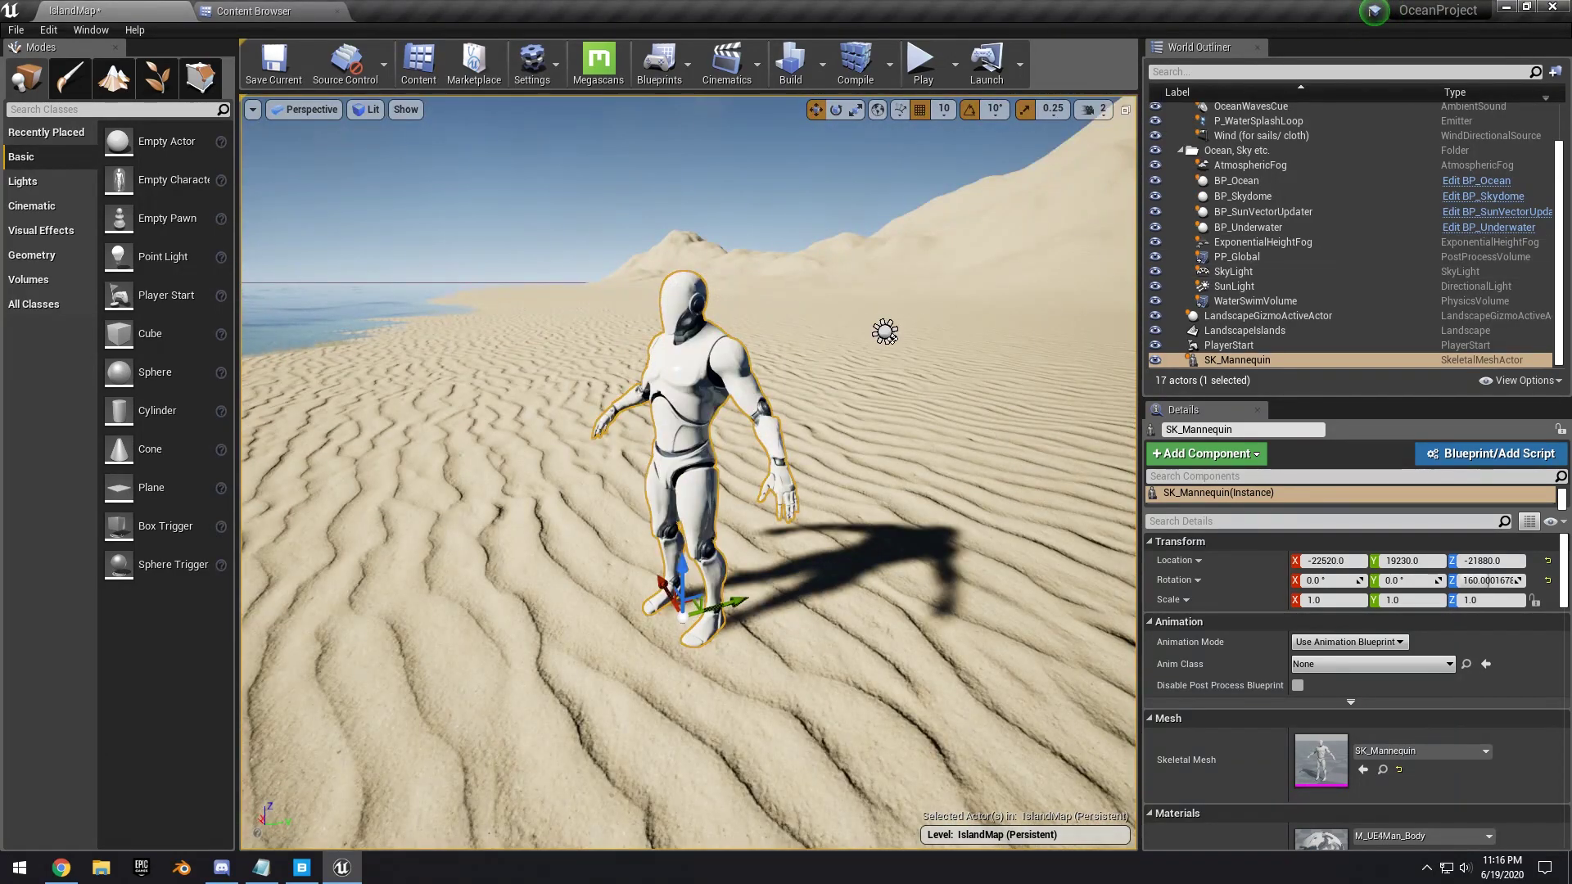
Set BP_Skydome's Sun Light Intensity to 10 and its Sky Light Intensity to 2.5.
click(1242, 196)
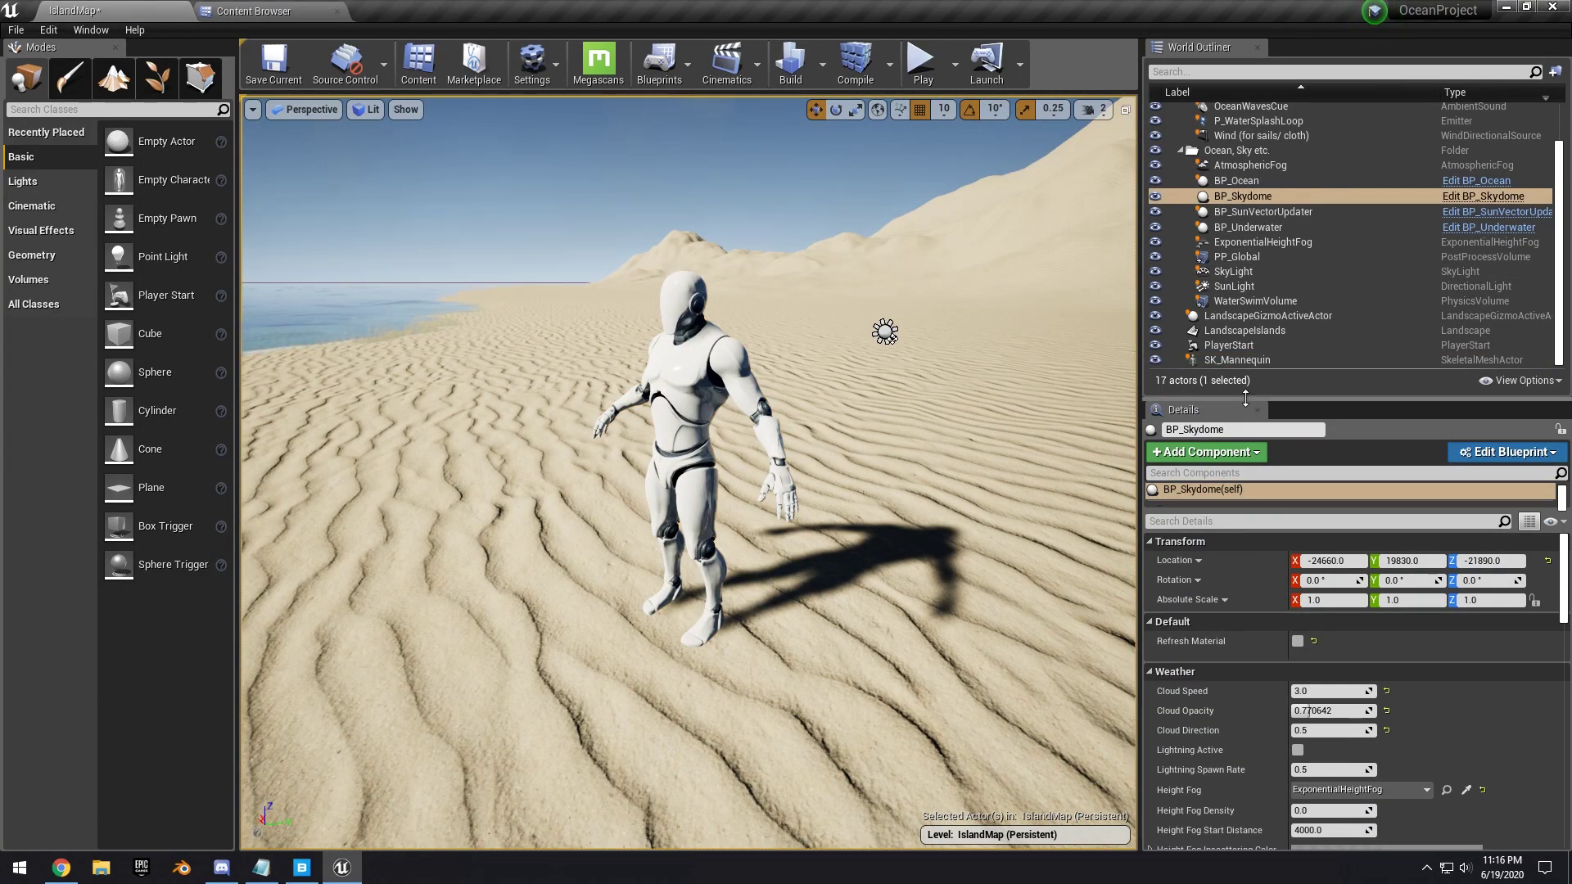
drag(1253, 398, 1253, 221)
scroll(1236, 536, down, 10)
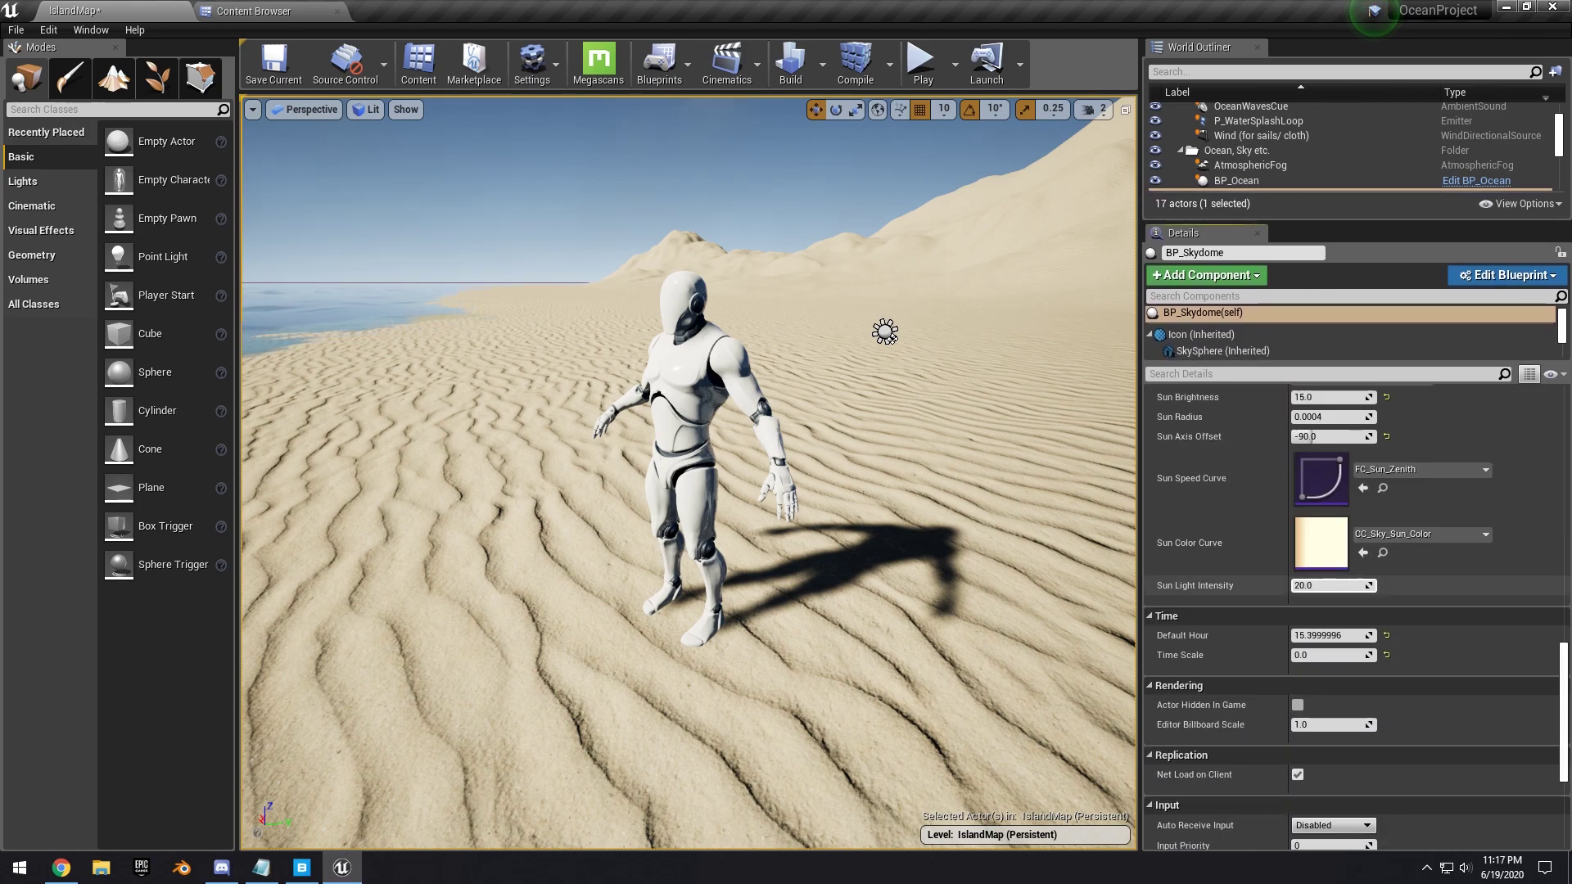
drag(1330, 585, 1297, 585)
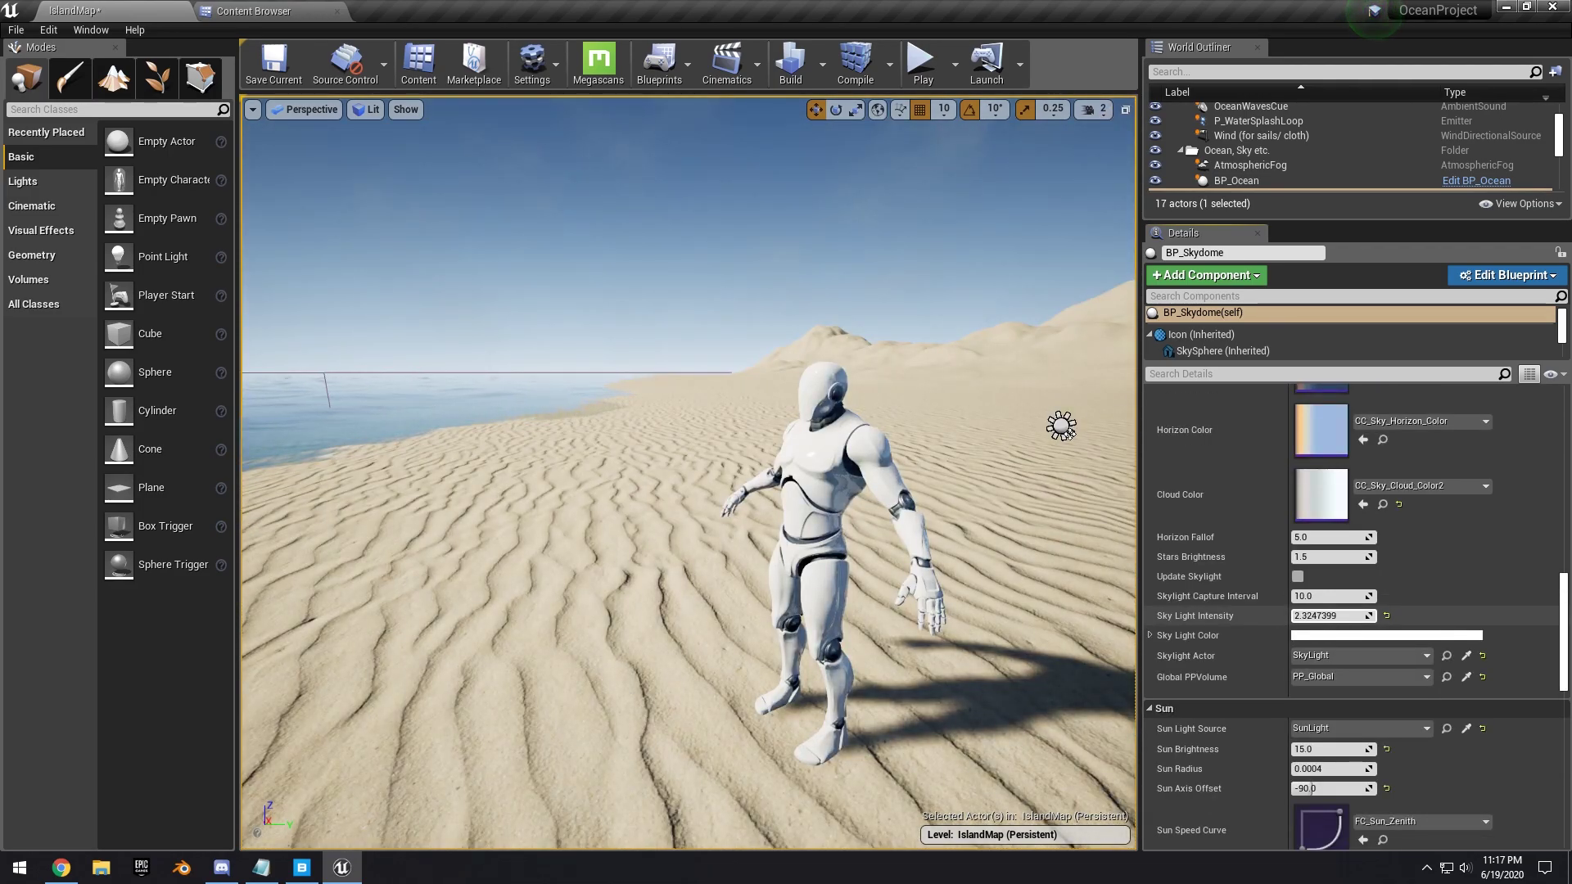
click(1327, 619)
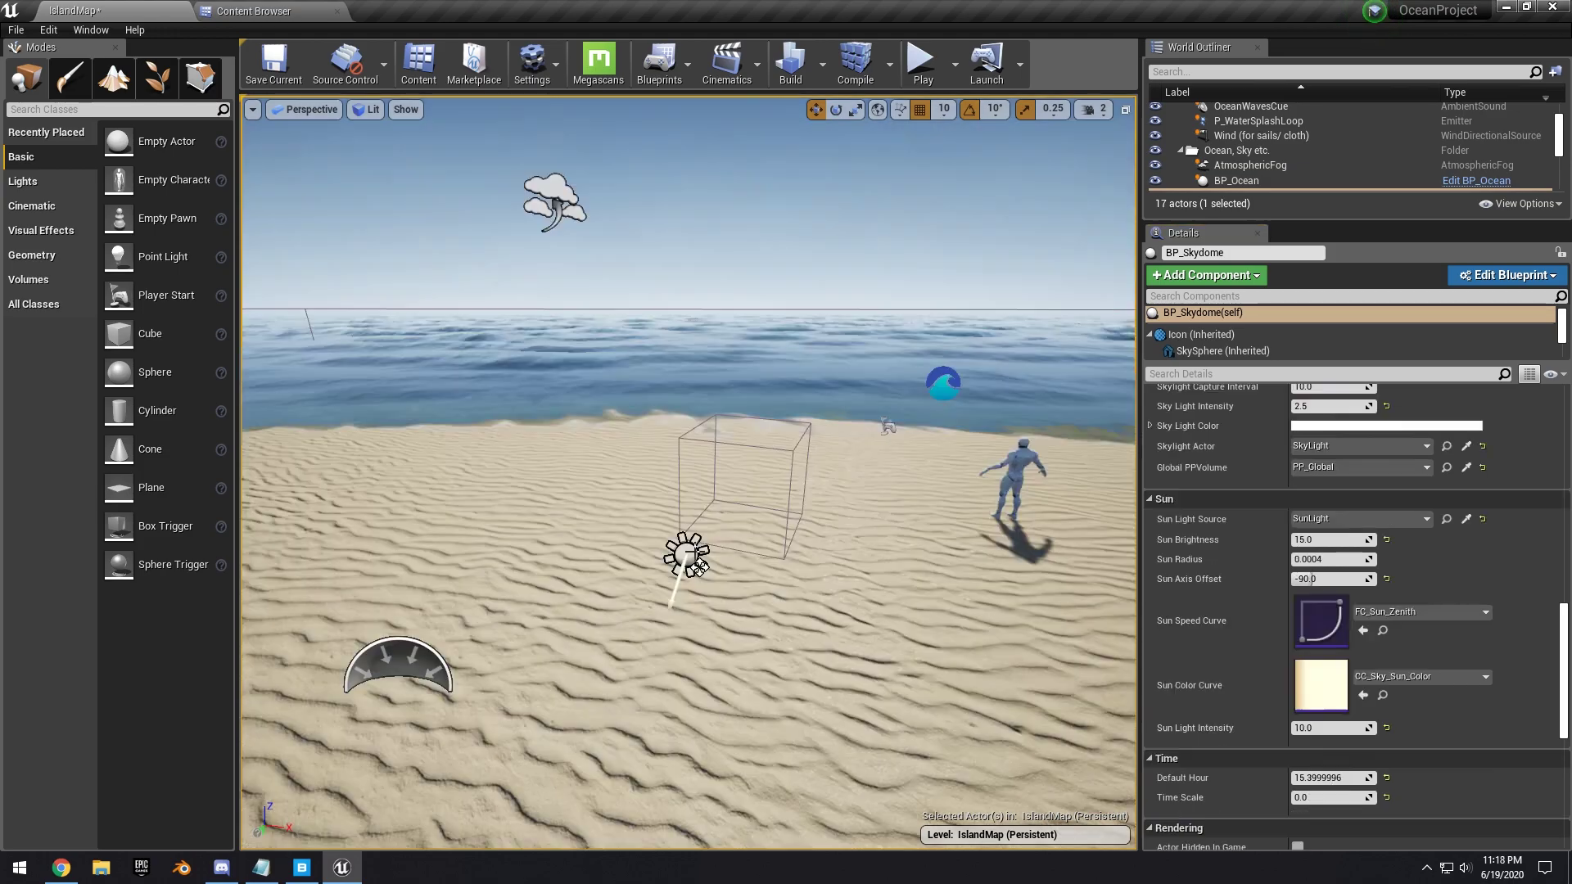
Adjust the SunLight actor's intensity to about 8 lux and its temperature to about 5225.
double_click(1233, 154)
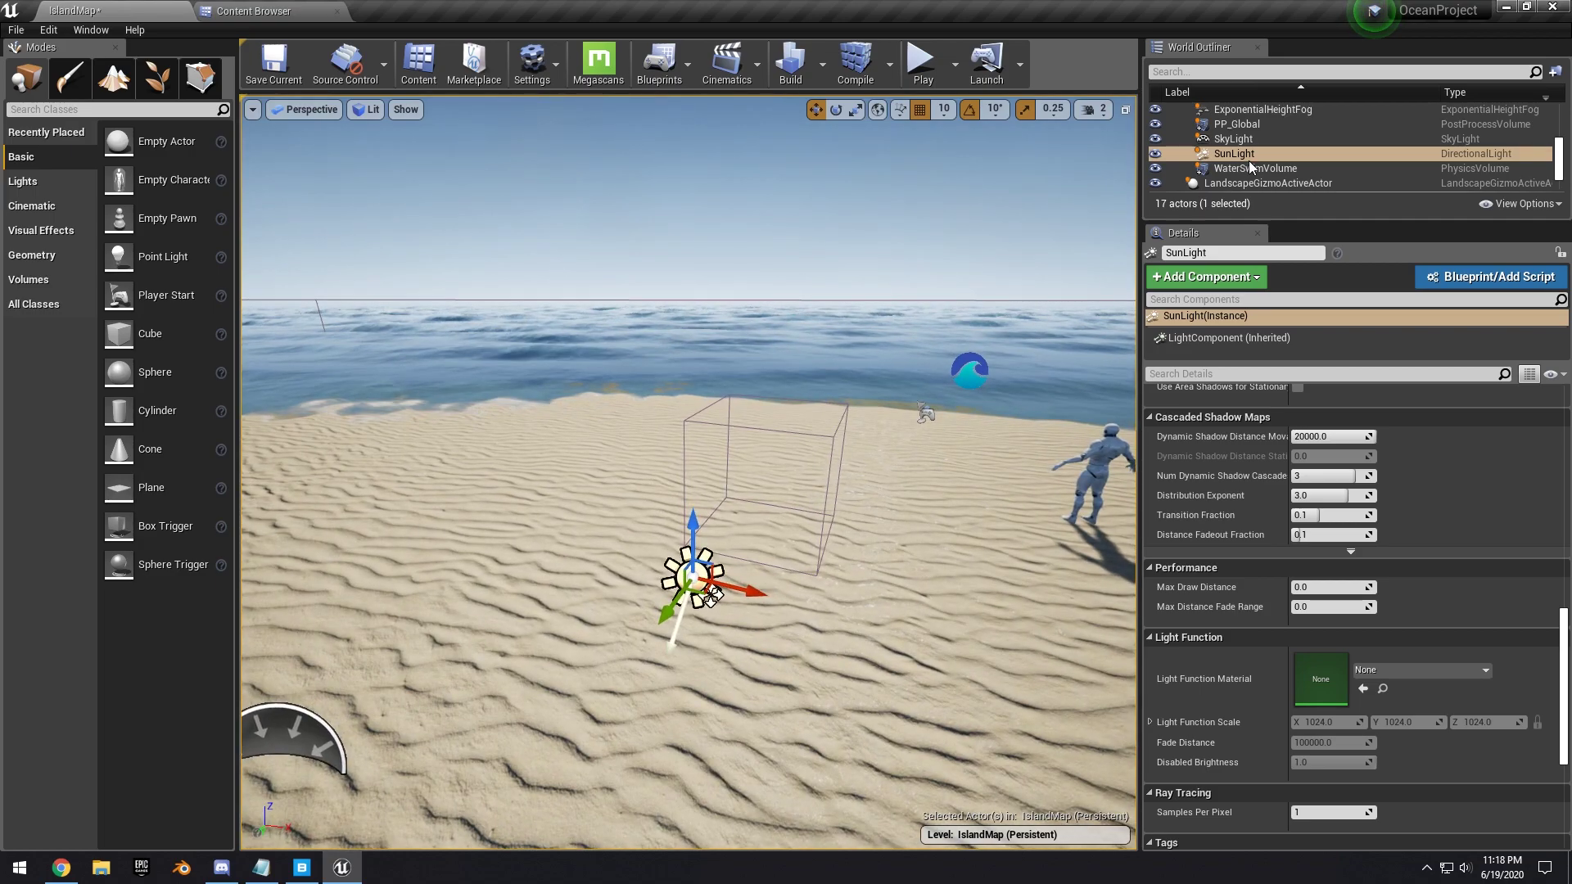
scroll(1304, 573, up, 5)
drag(1312, 565, 1277, 565)
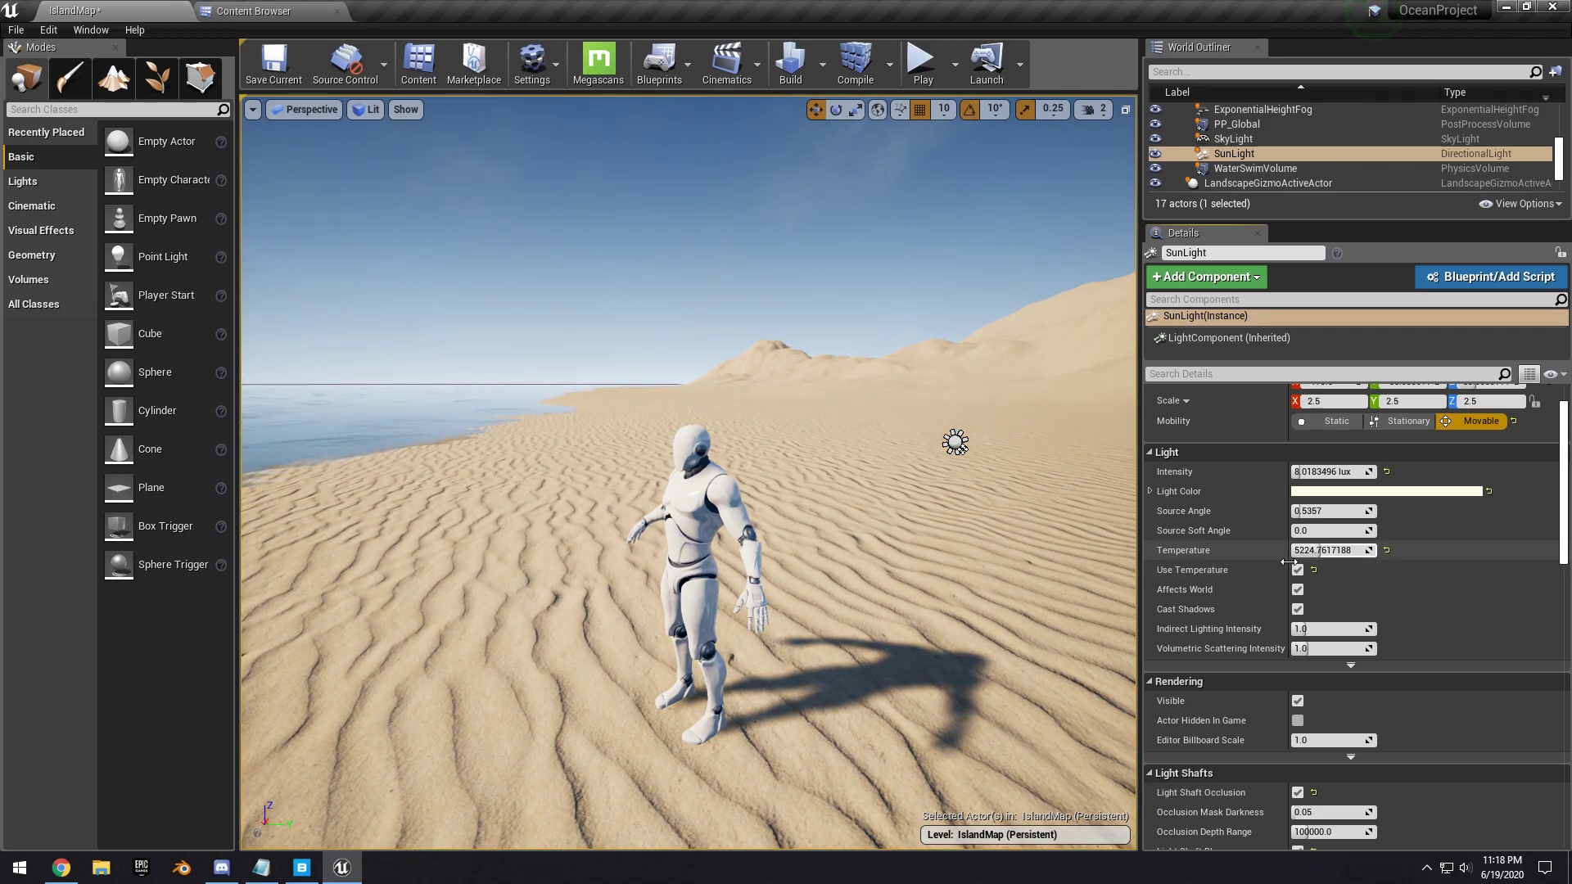
Switch to Quixel Bridge, browse the beach assets and download the Thai Beach Sand 2x2 M surface.
key(alt+Tab)
click(1027, 218)
scroll(1160, 319, up, 20)
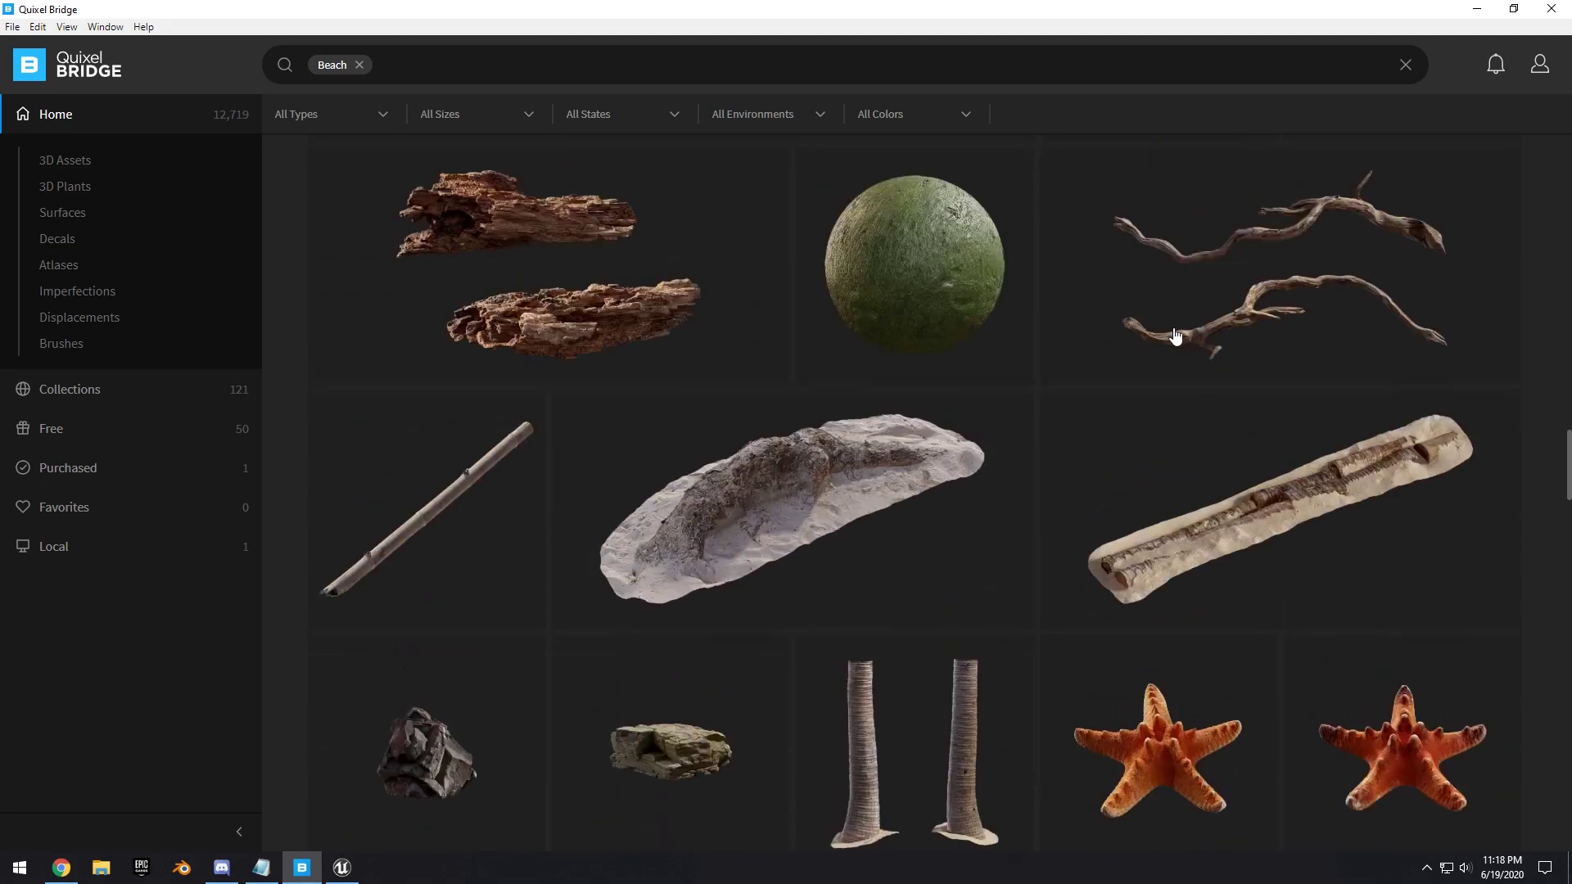
scroll(1128, 311, up, 10)
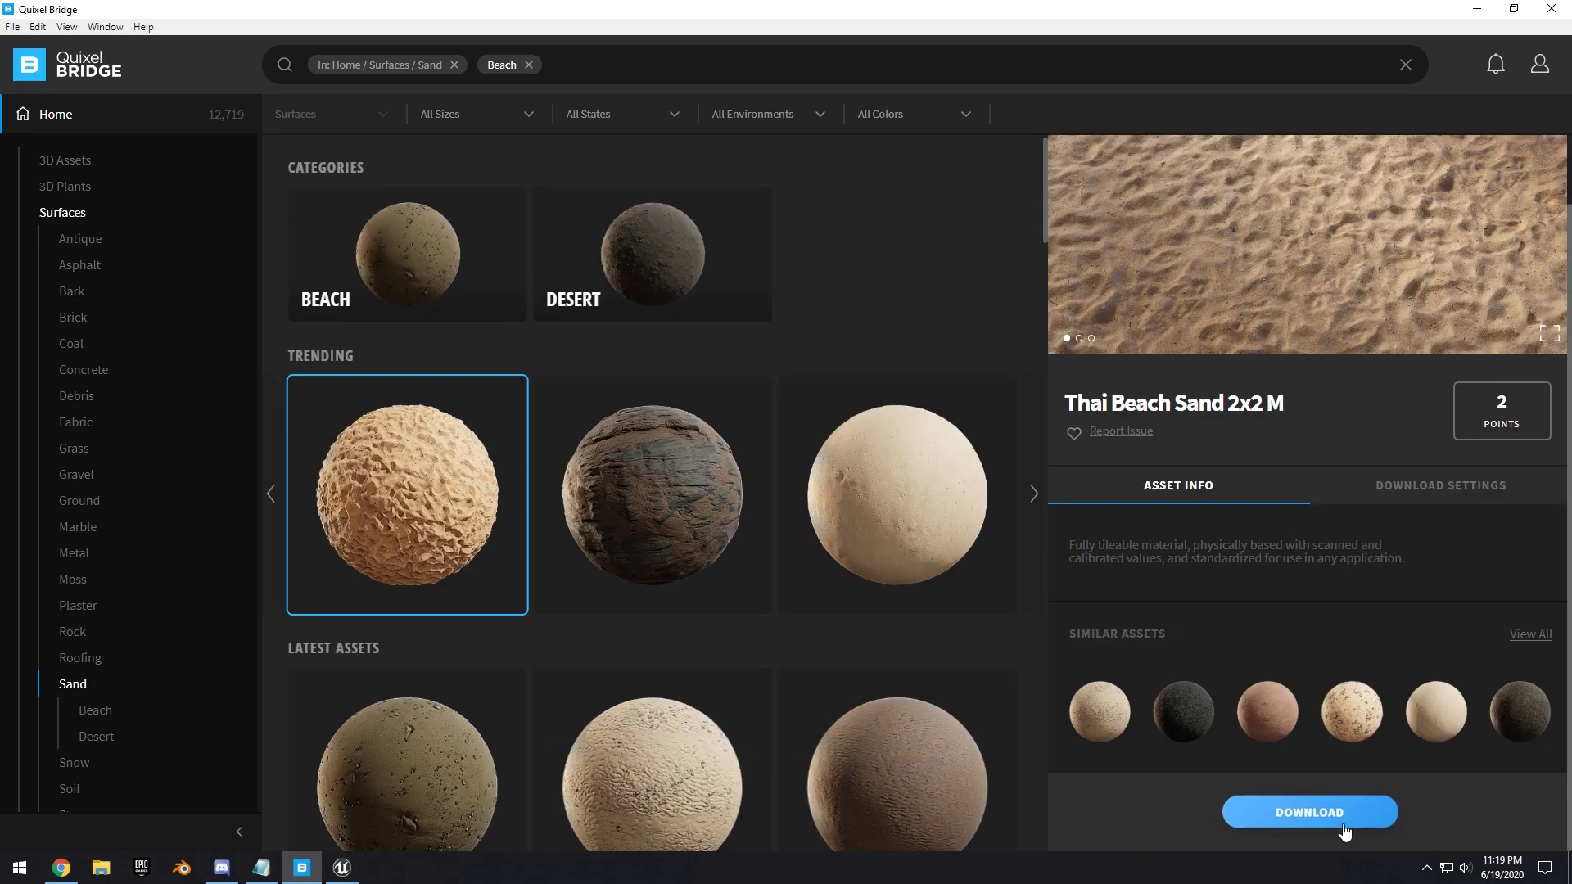
click(1343, 823)
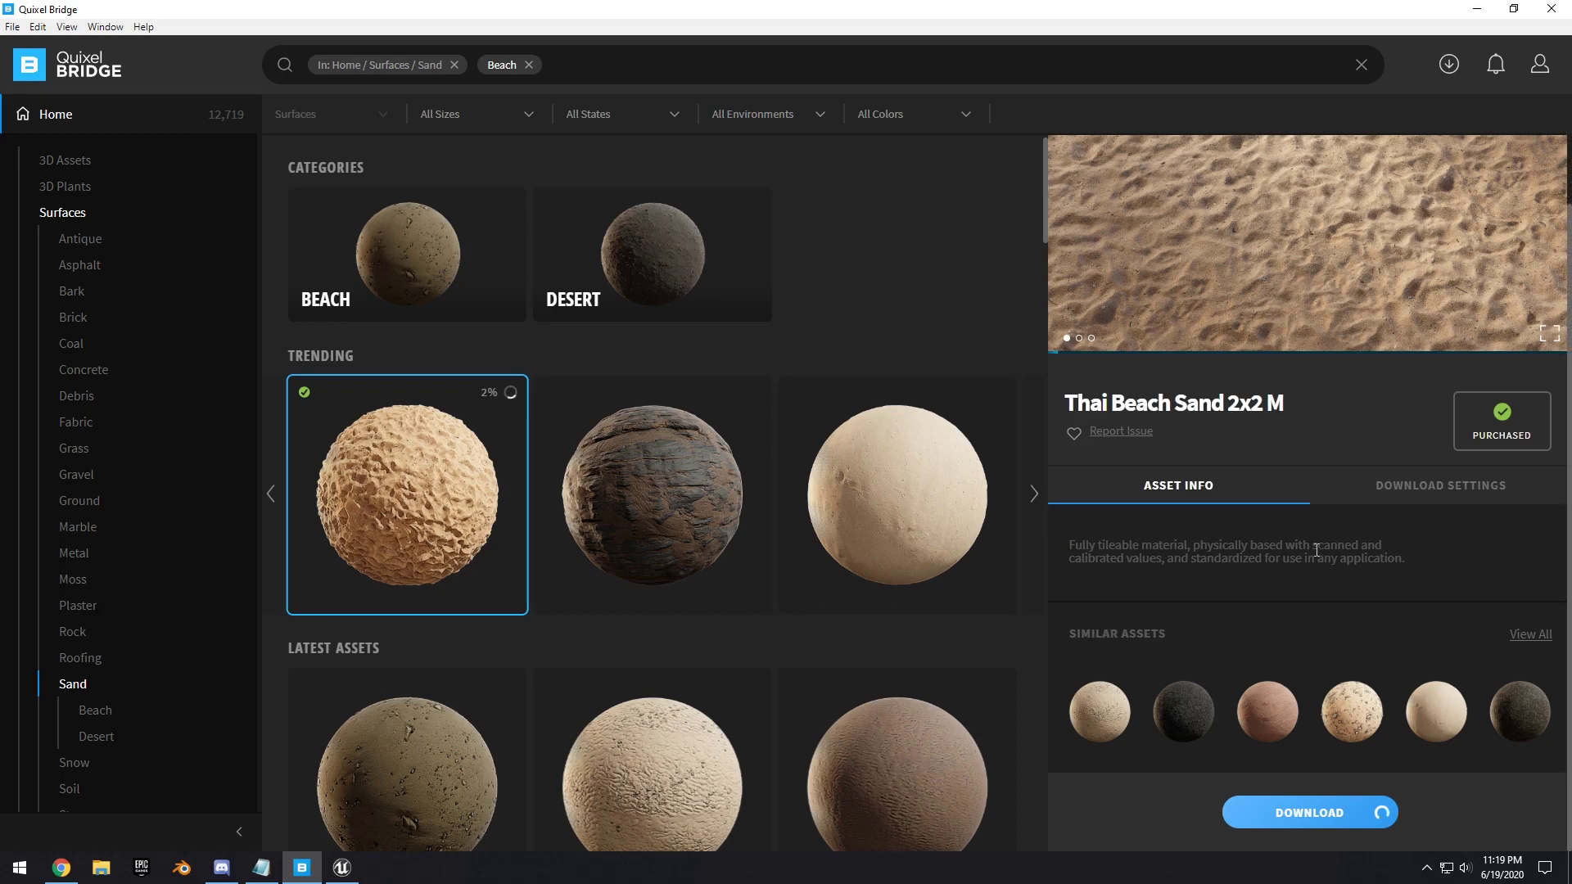
Export the Grass Uncut surface to Unreal Engine 4.22 with 4K JPEG textures.
click(1318, 483)
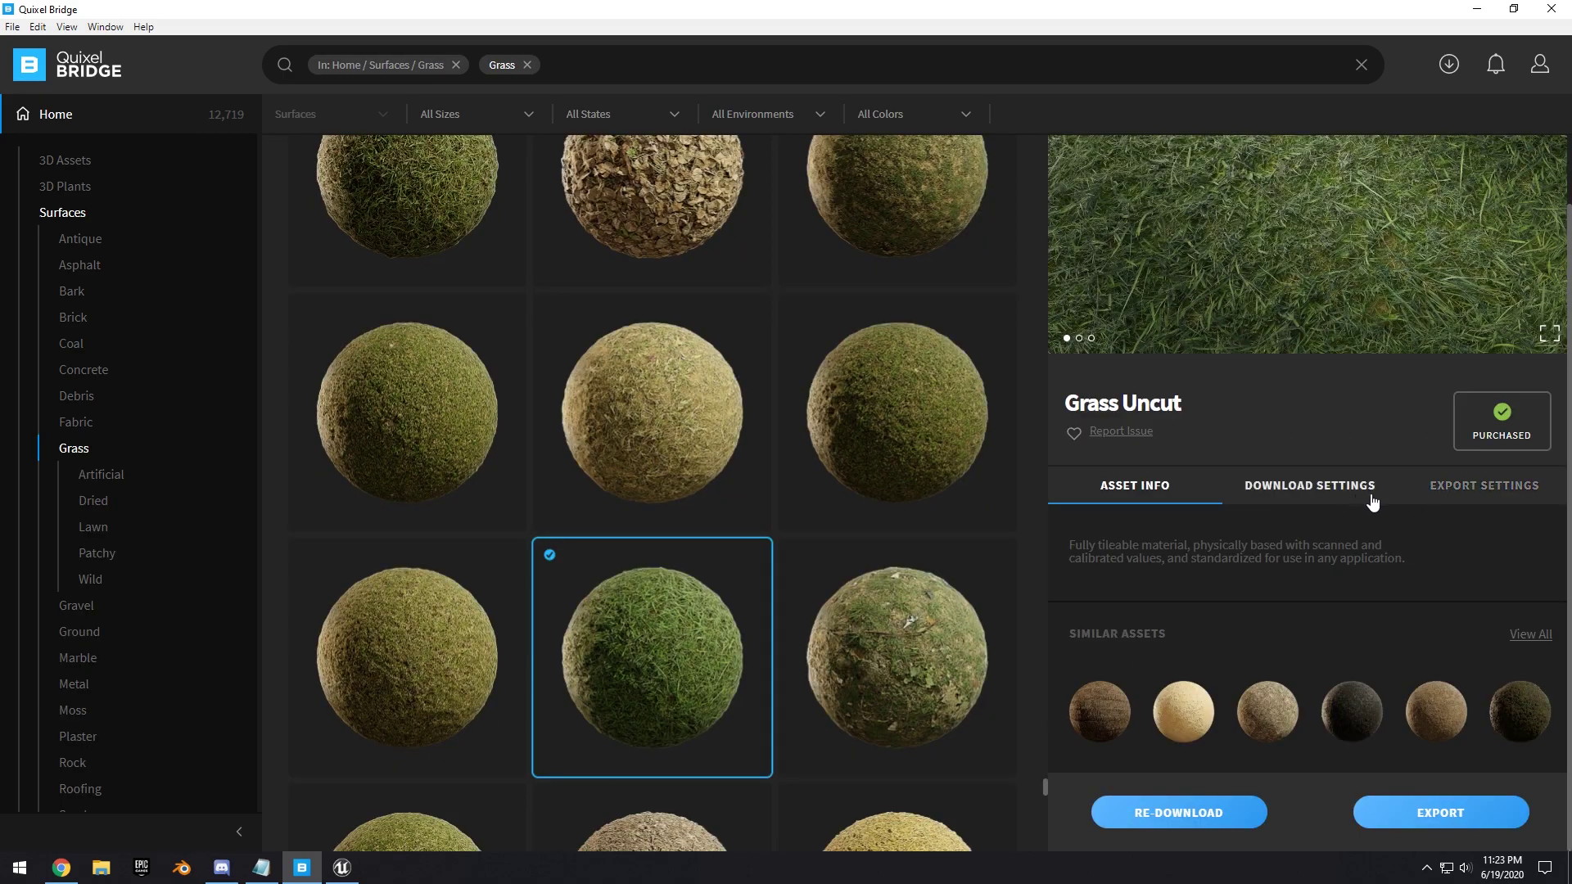
click(1461, 488)
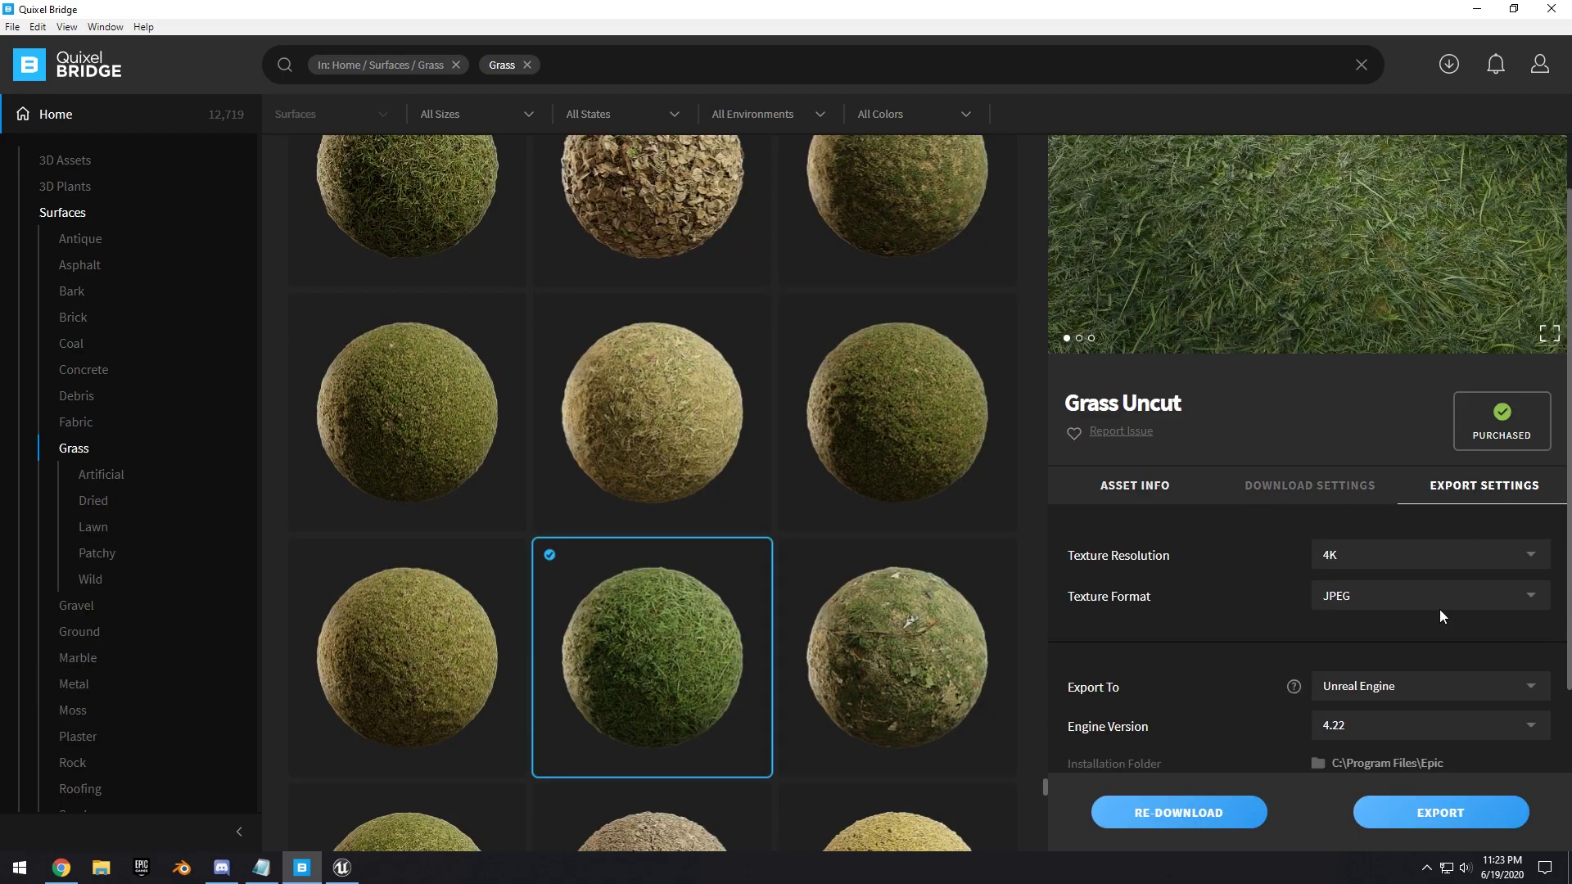
click(1466, 825)
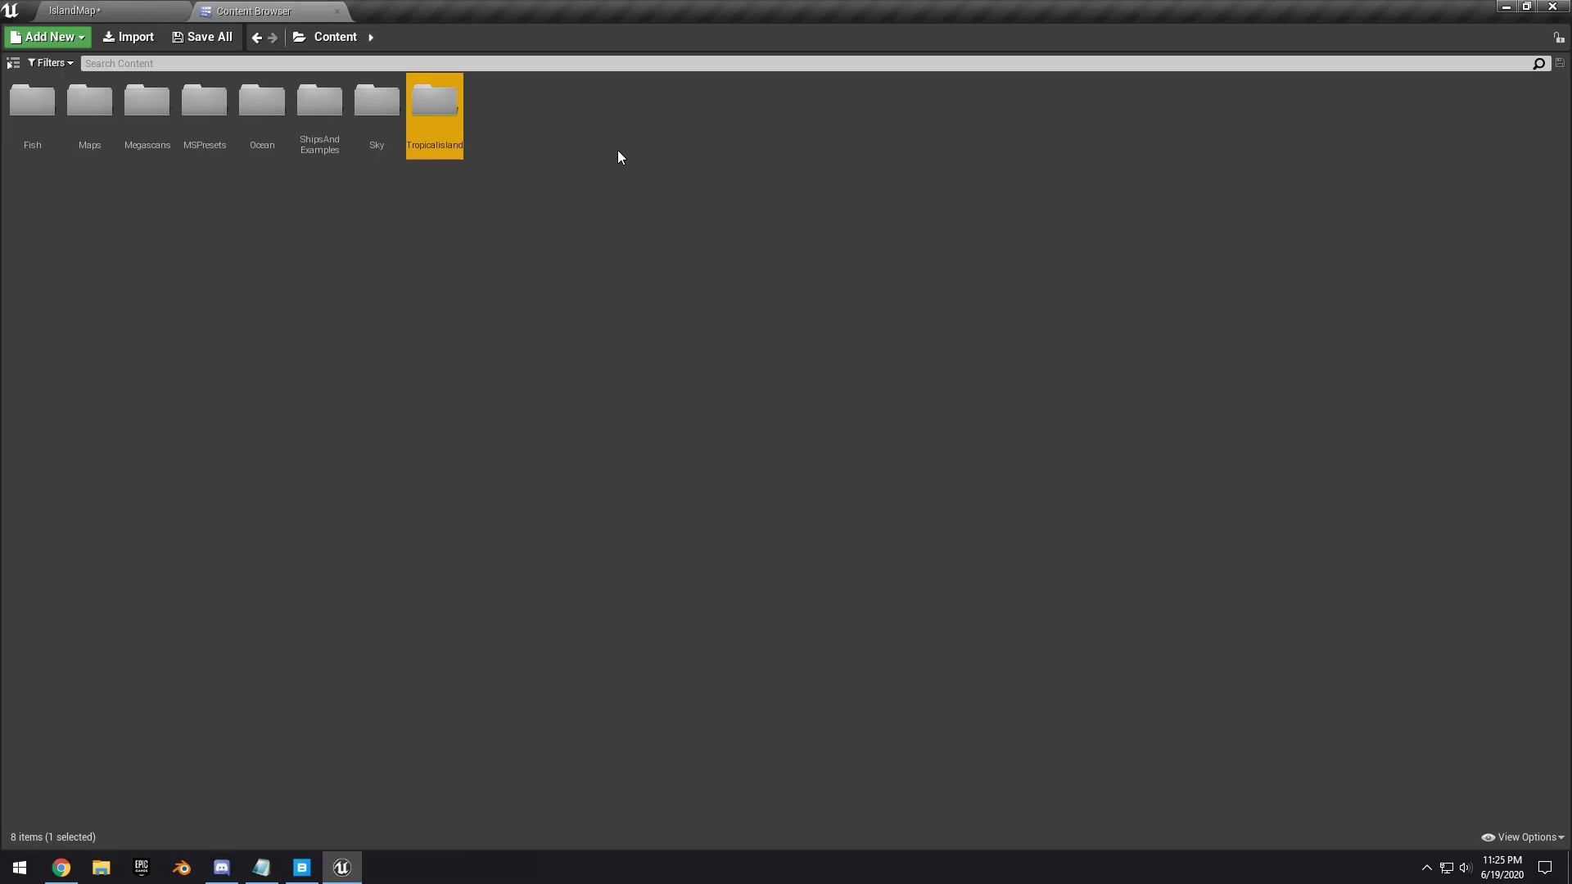
Back in Unreal Editor, create a material named M_Landscape in the TropicalIsland folder and open it docked in the main window.
key(Return)
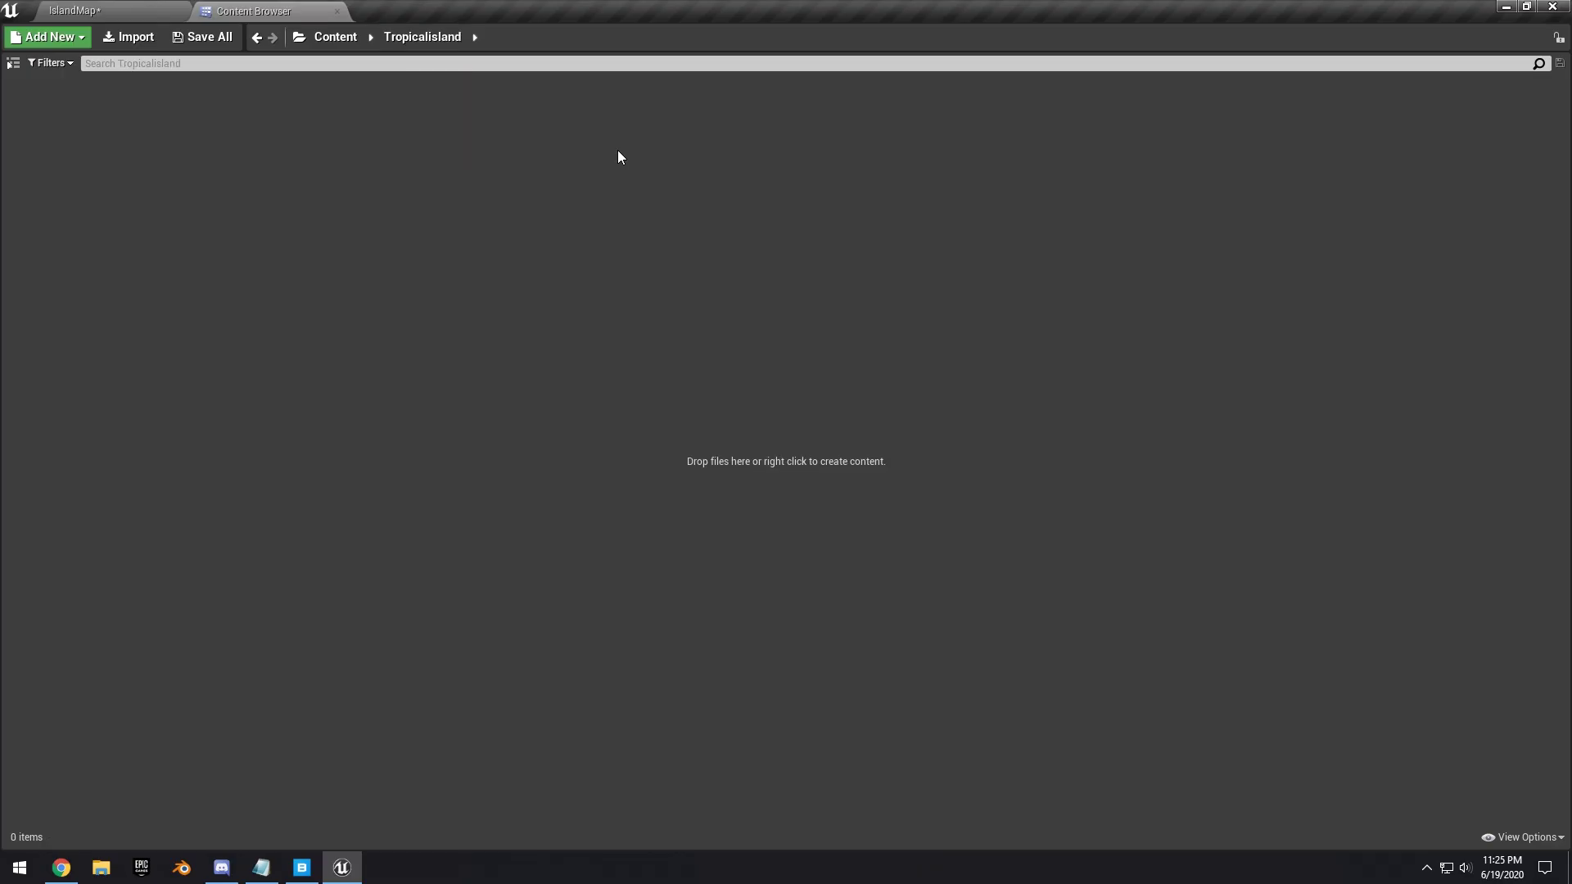
right_click(617, 149)
click(702, 359)
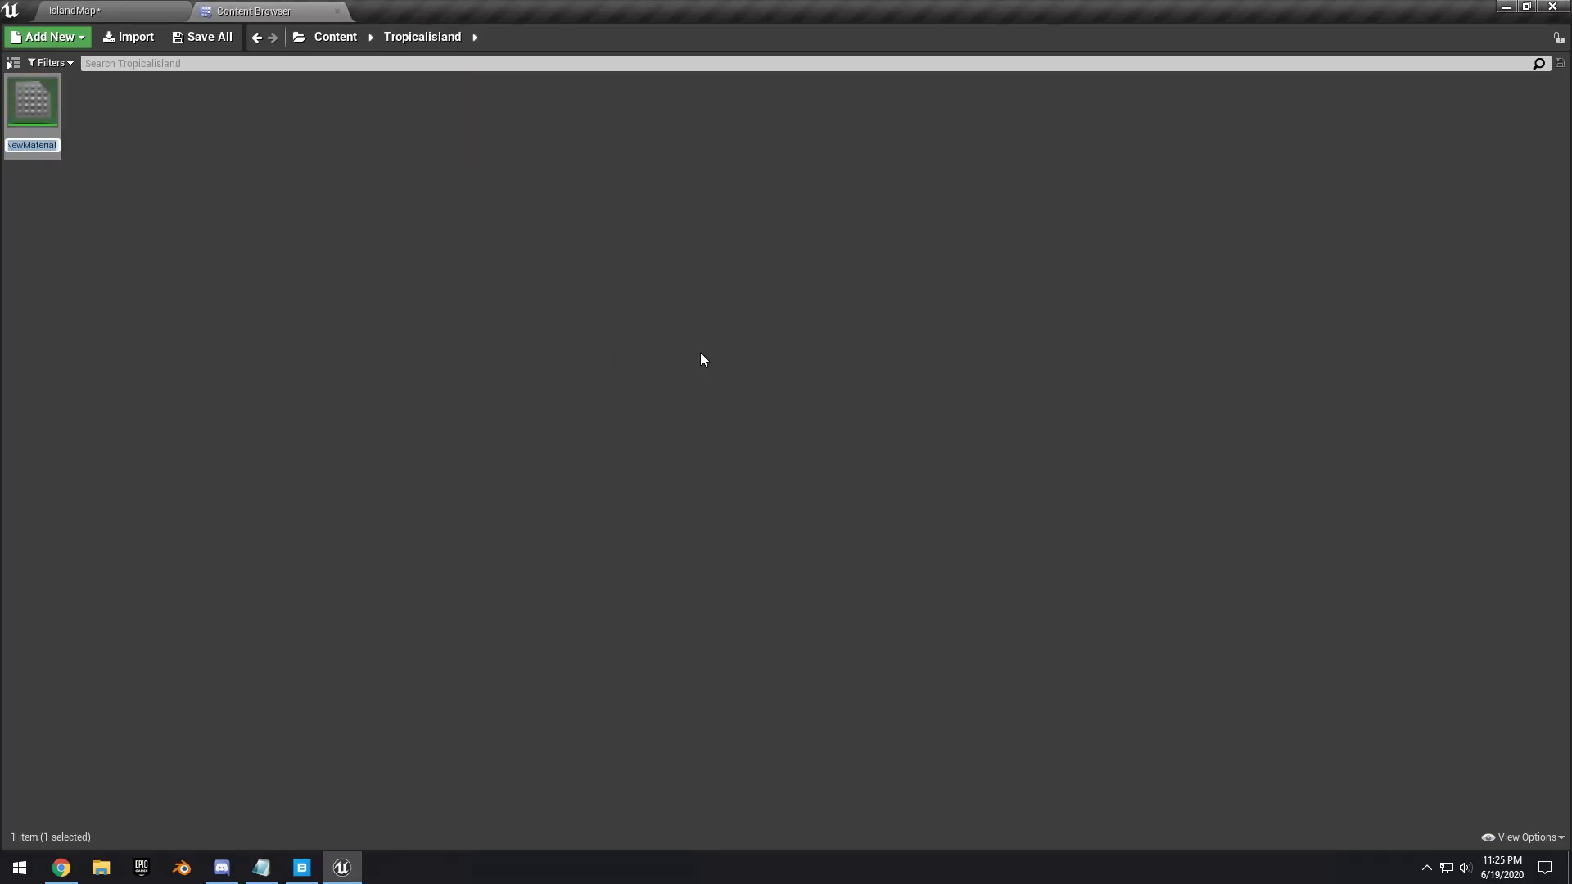
text(M_Landscape)
key(Return)
key(Return)
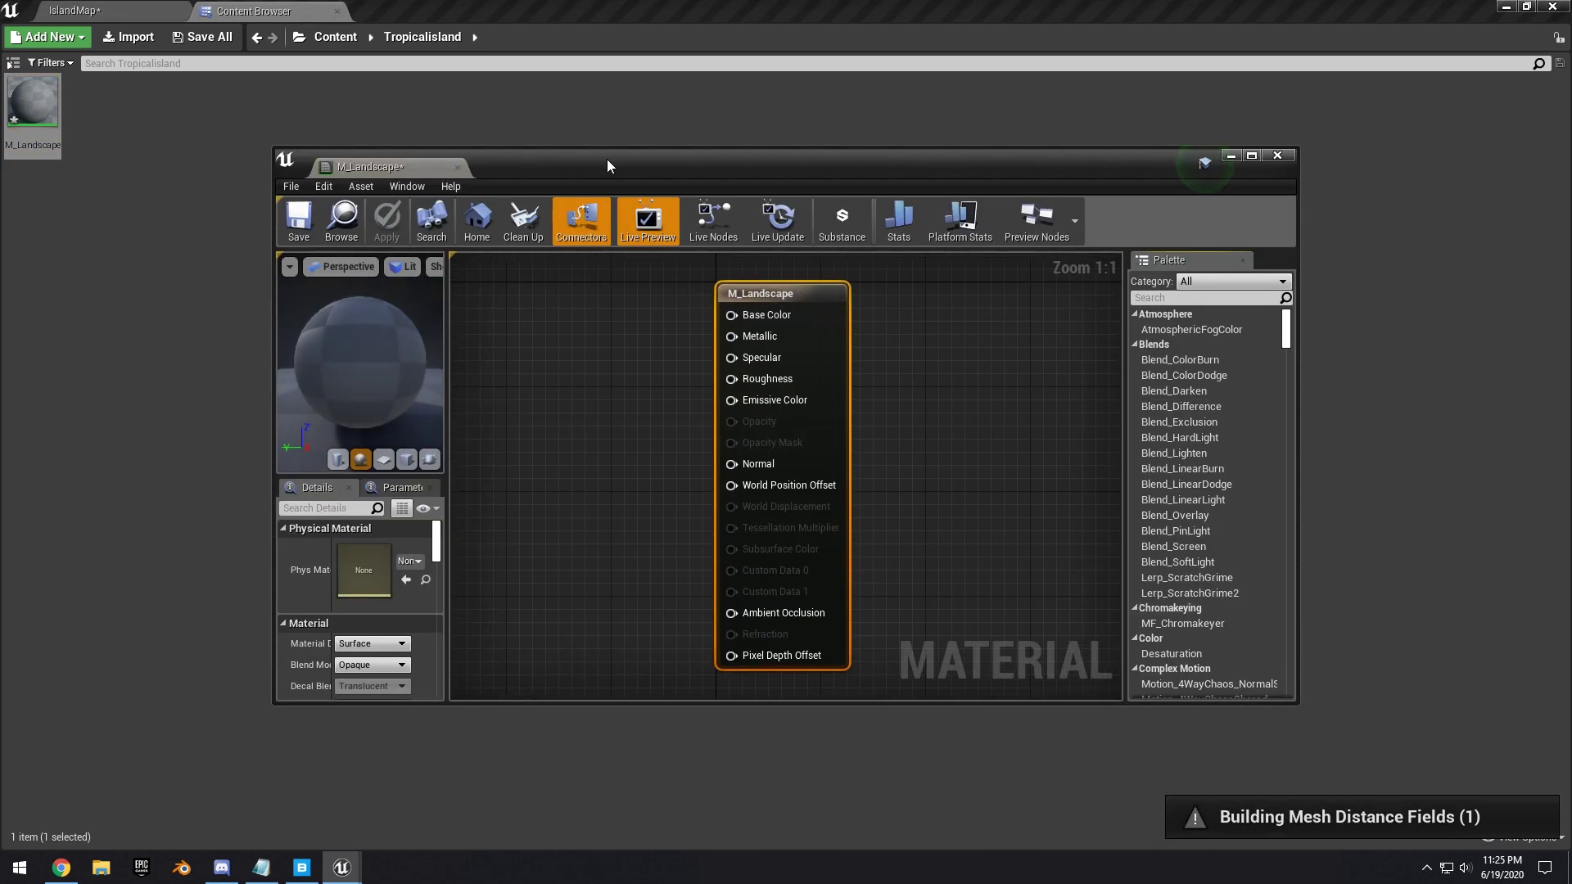
drag(411, 167, 418, 12)
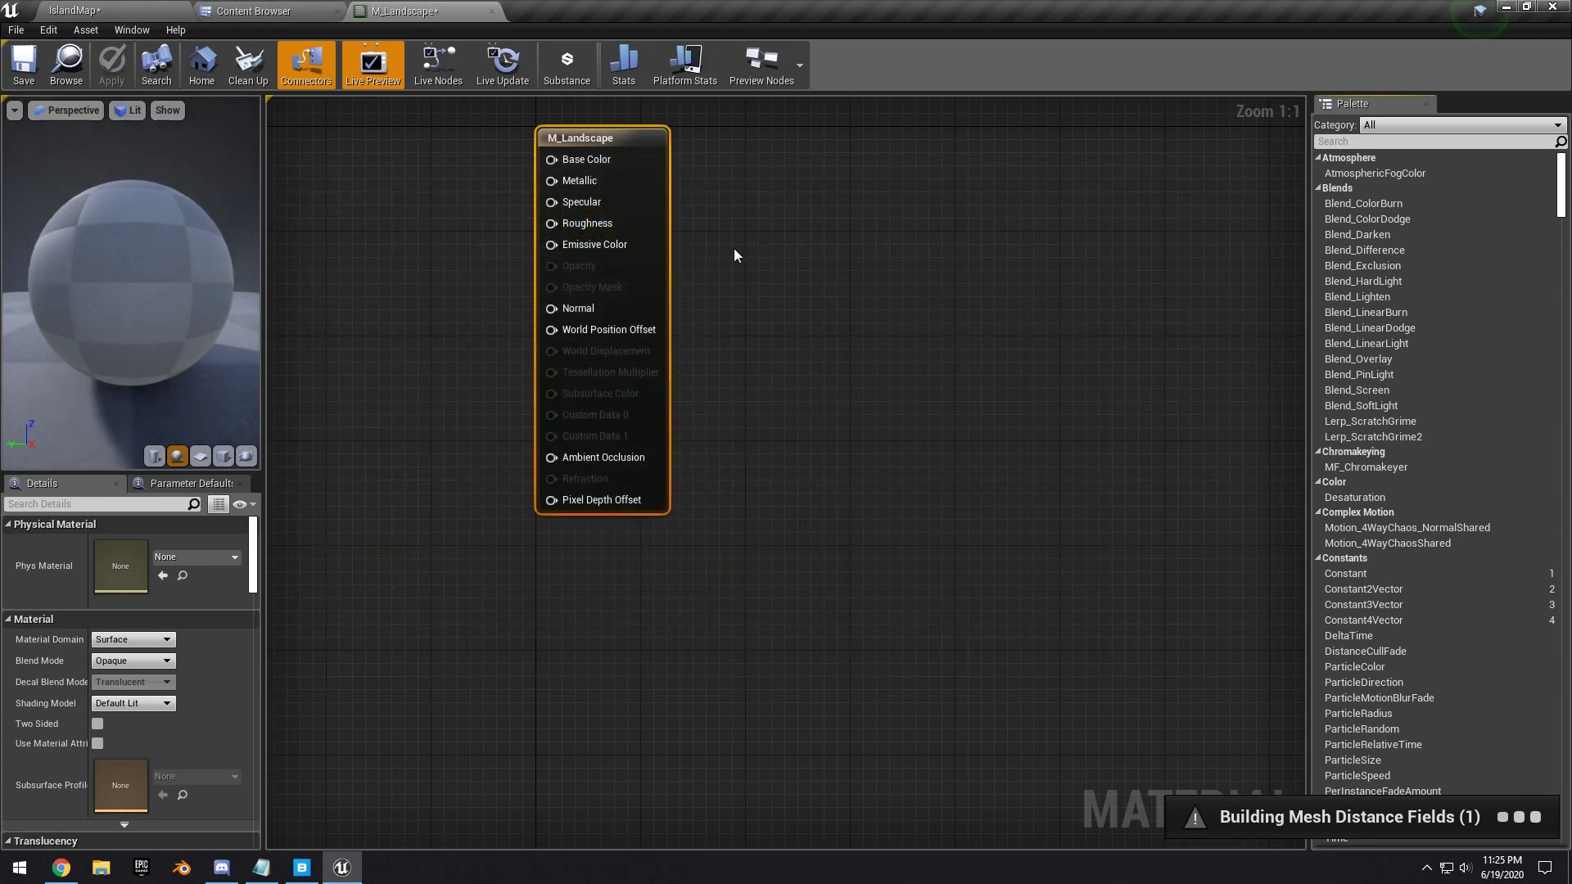
Add a LandscapeLayerBlend node with three layers to the M_Landscape graph.
right_drag(726, 250, 993, 369)
right_drag(761, 347, 1082, 404)
right_click(809, 352)
text(lands)
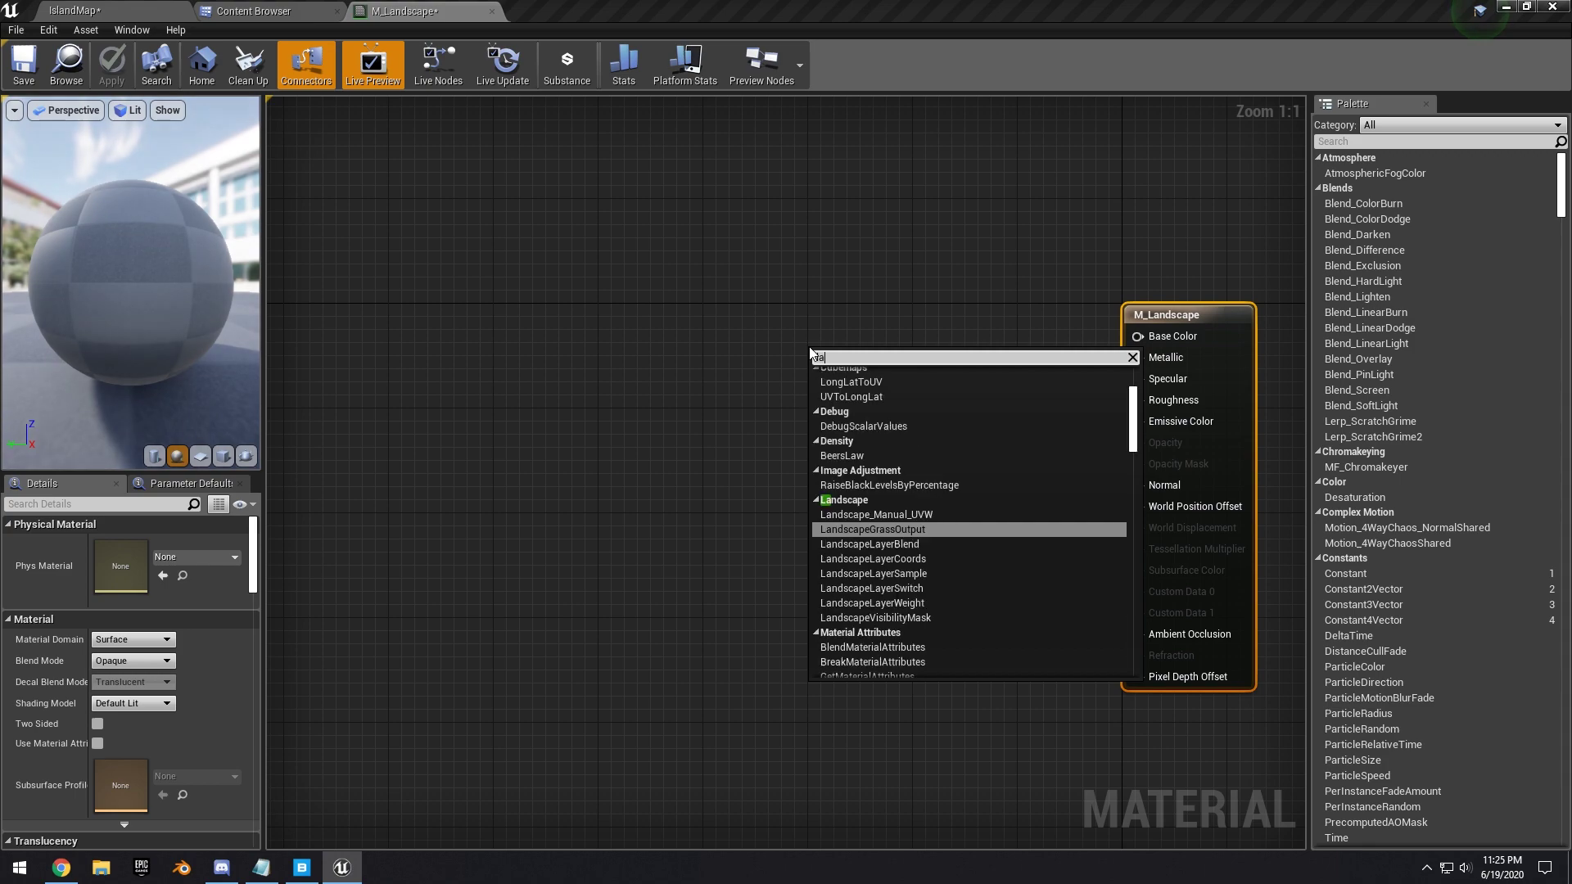
click(869, 418)
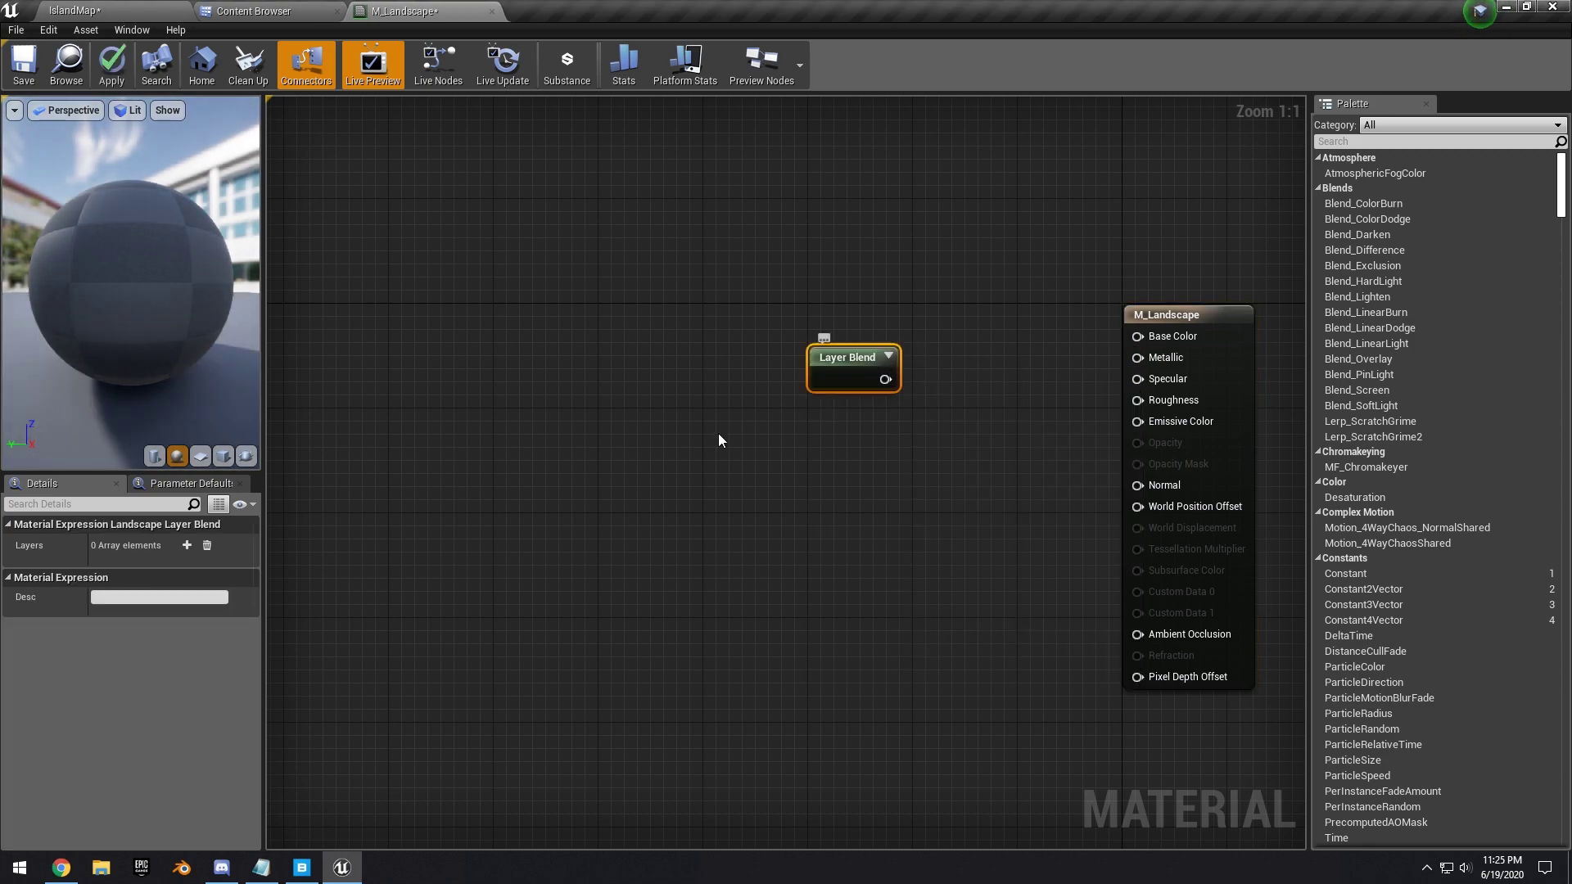
click(187, 546)
click(187, 546)
click(186, 546)
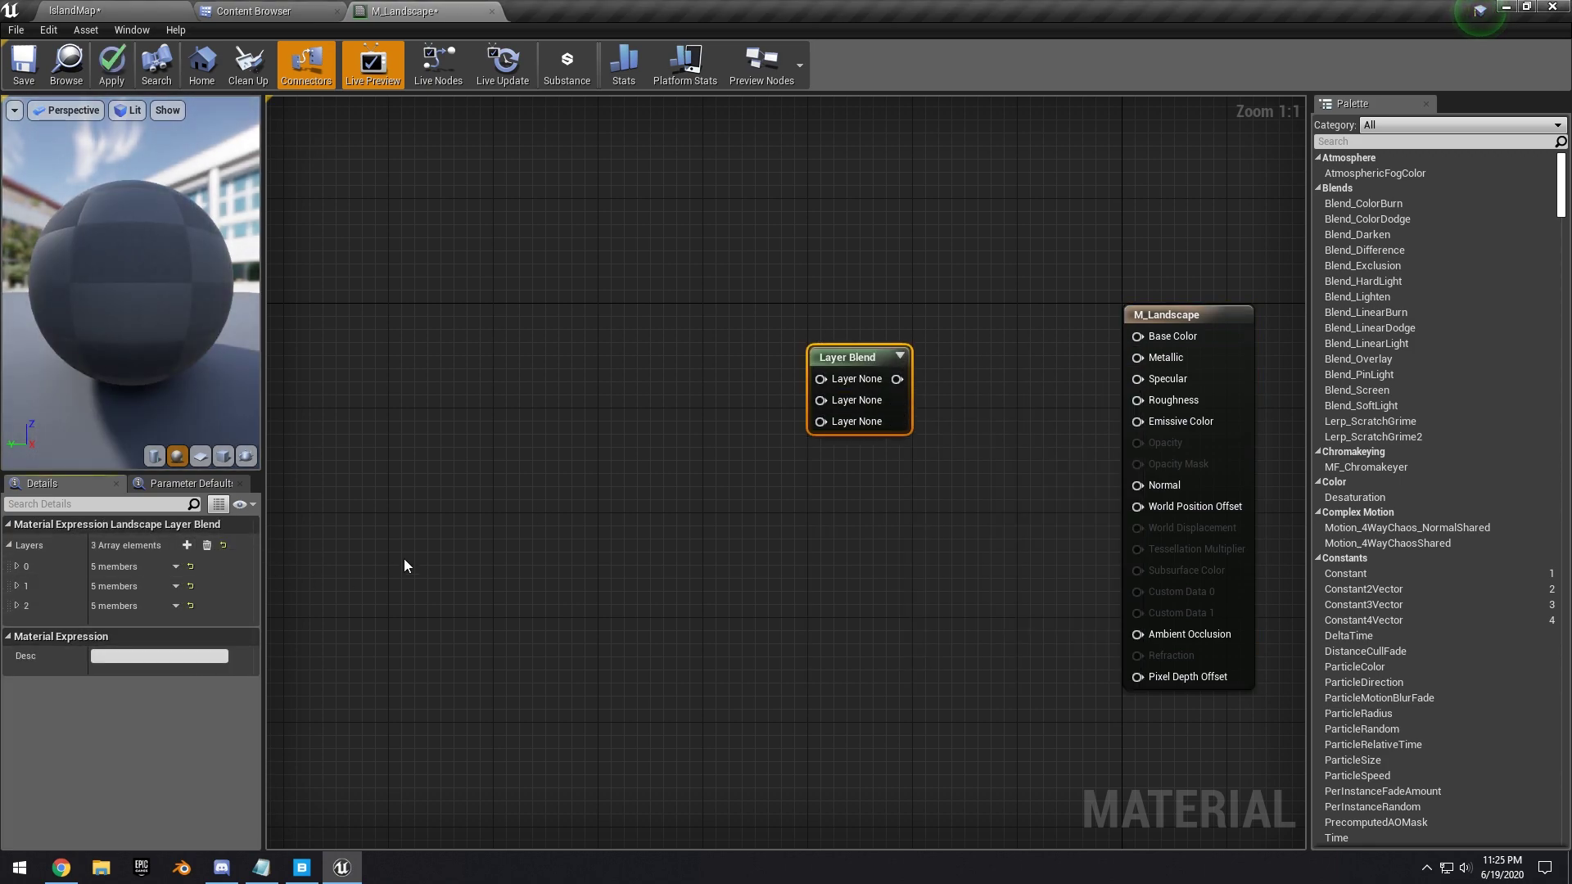
Add the Megascans surface textures from the Content Browser to the M_Landscape graph as Texture Sample nodes.
click(271, 10)
drag(86, 122, 533, 527)
right_drag(471, 366, 689, 402)
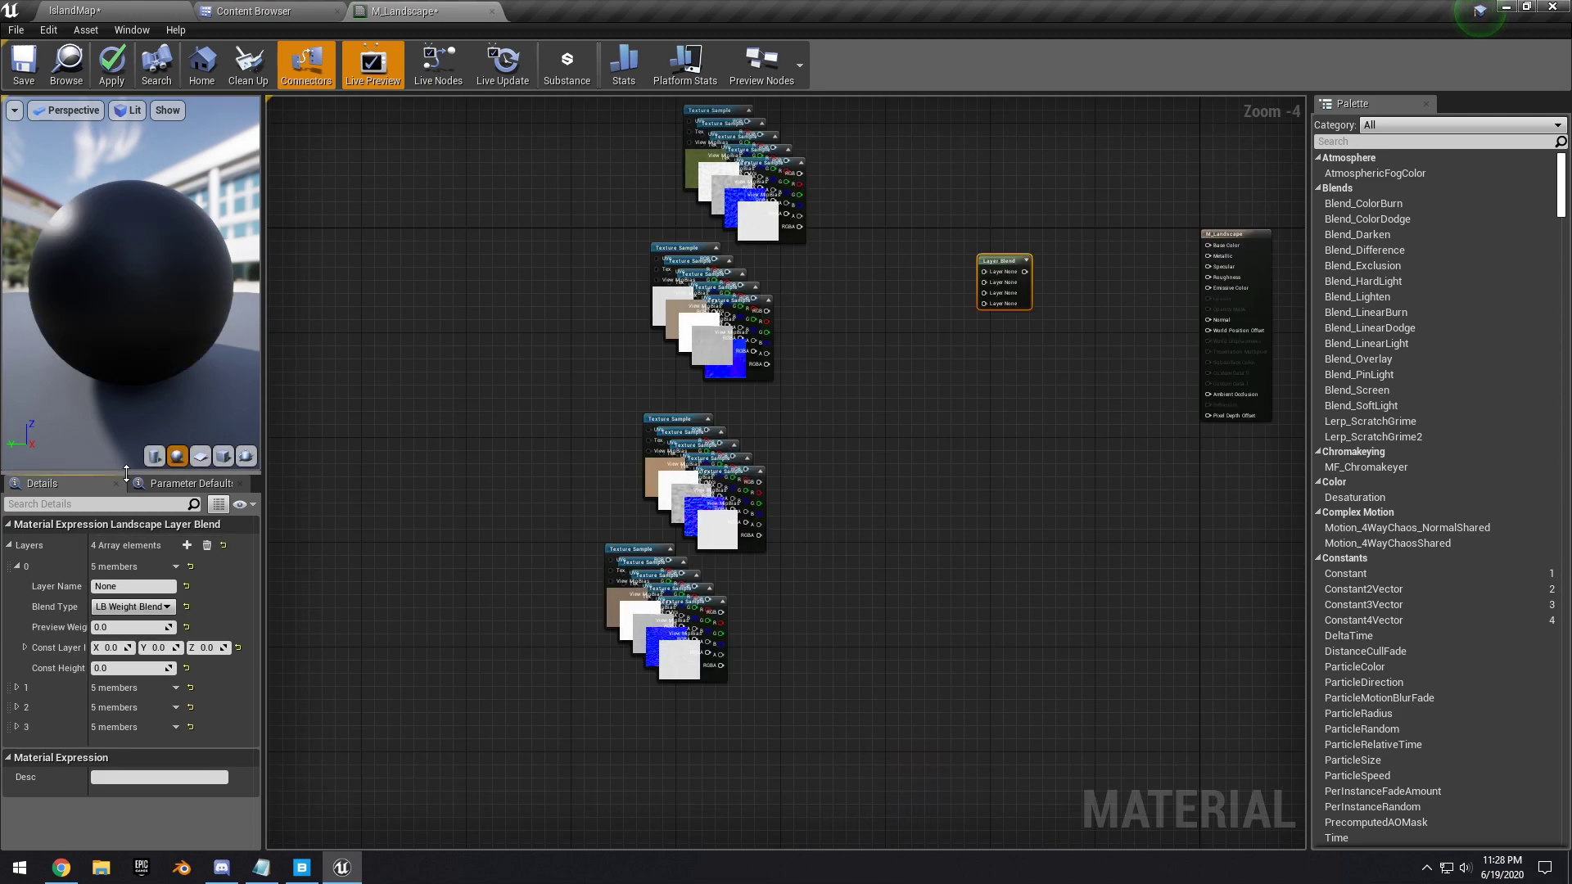
Enlarge the Details area, expand the Layer Blend node's layers, and name the first layer Grass and the second SandNormal.
drag(126, 473, 126, 383)
drag(264, 463, 381, 463)
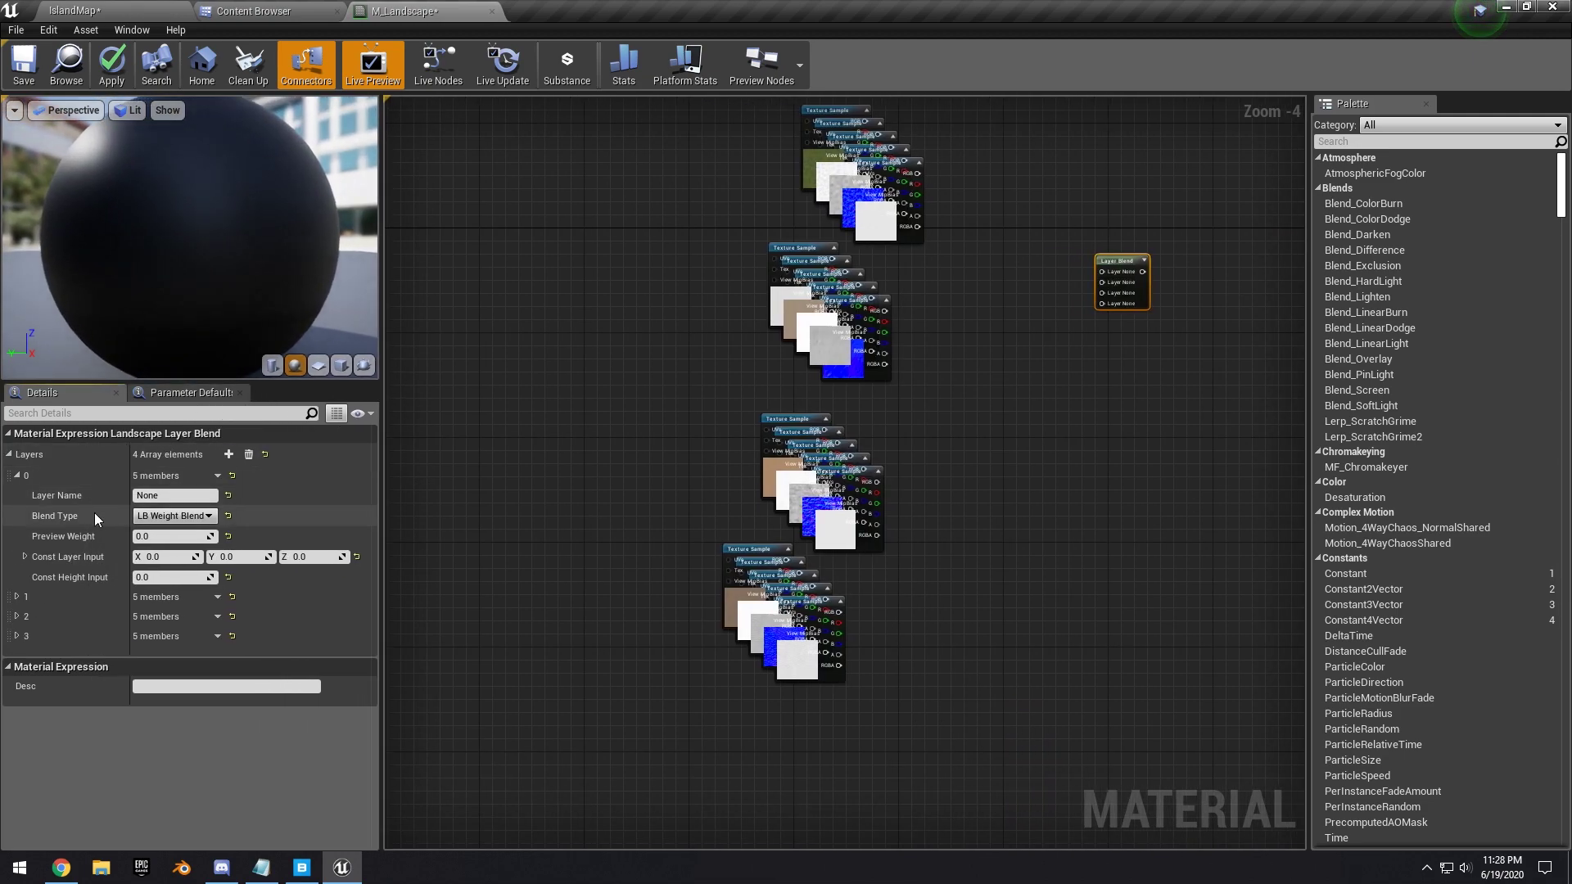
click(17, 597)
click(16, 718)
scroll(18, 725, down, 1)
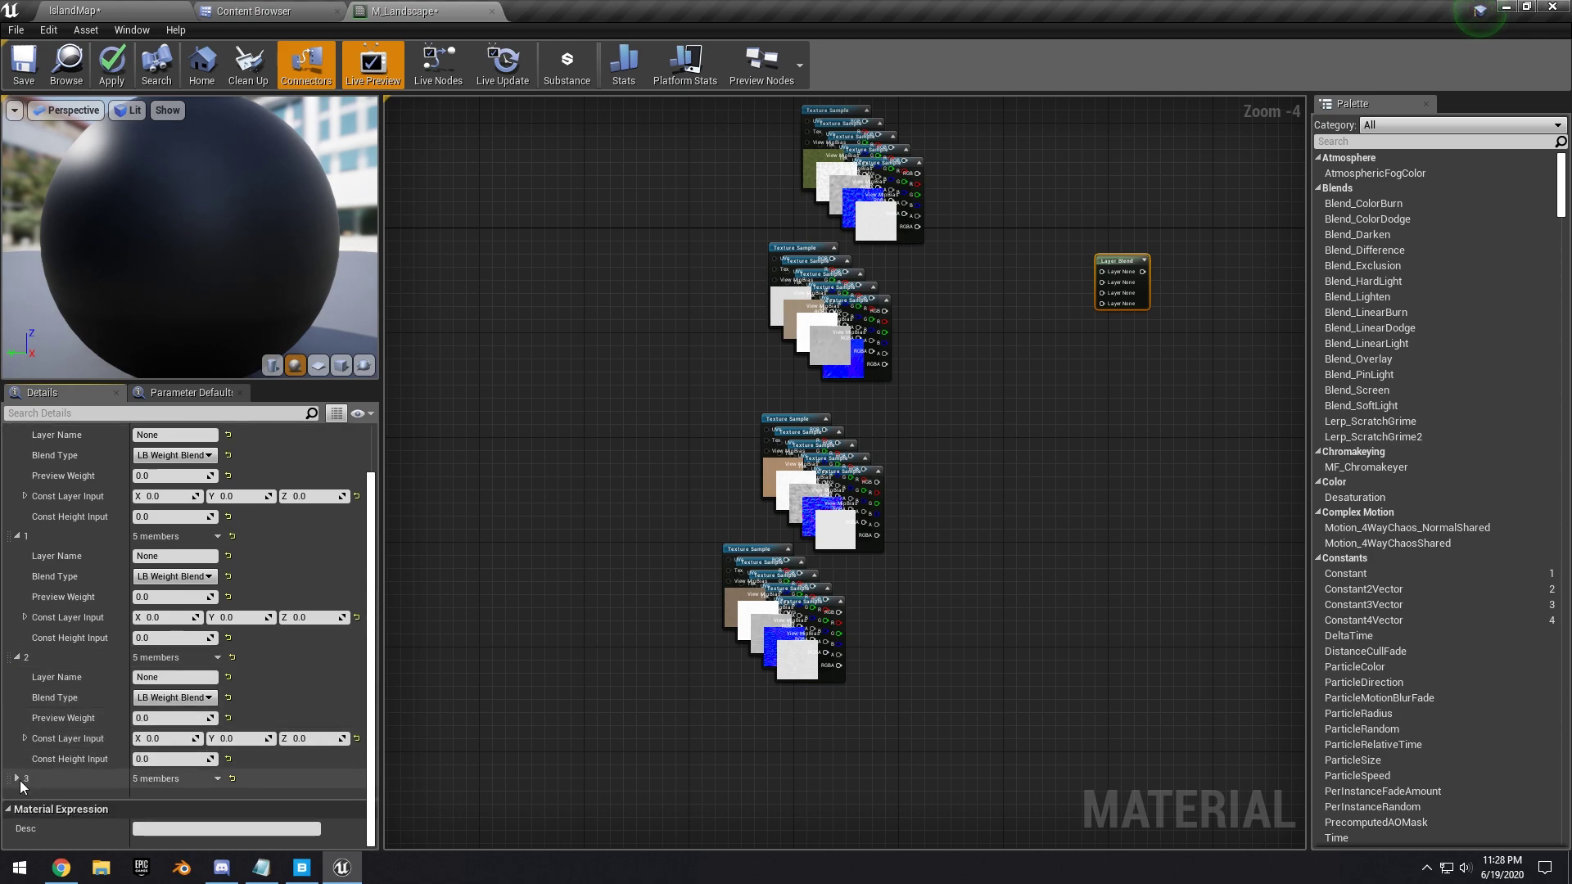
scroll(22, 782, up, 1)
click(175, 495)
text(Grass)
key(Return)
click(171, 616)
text(Sand)
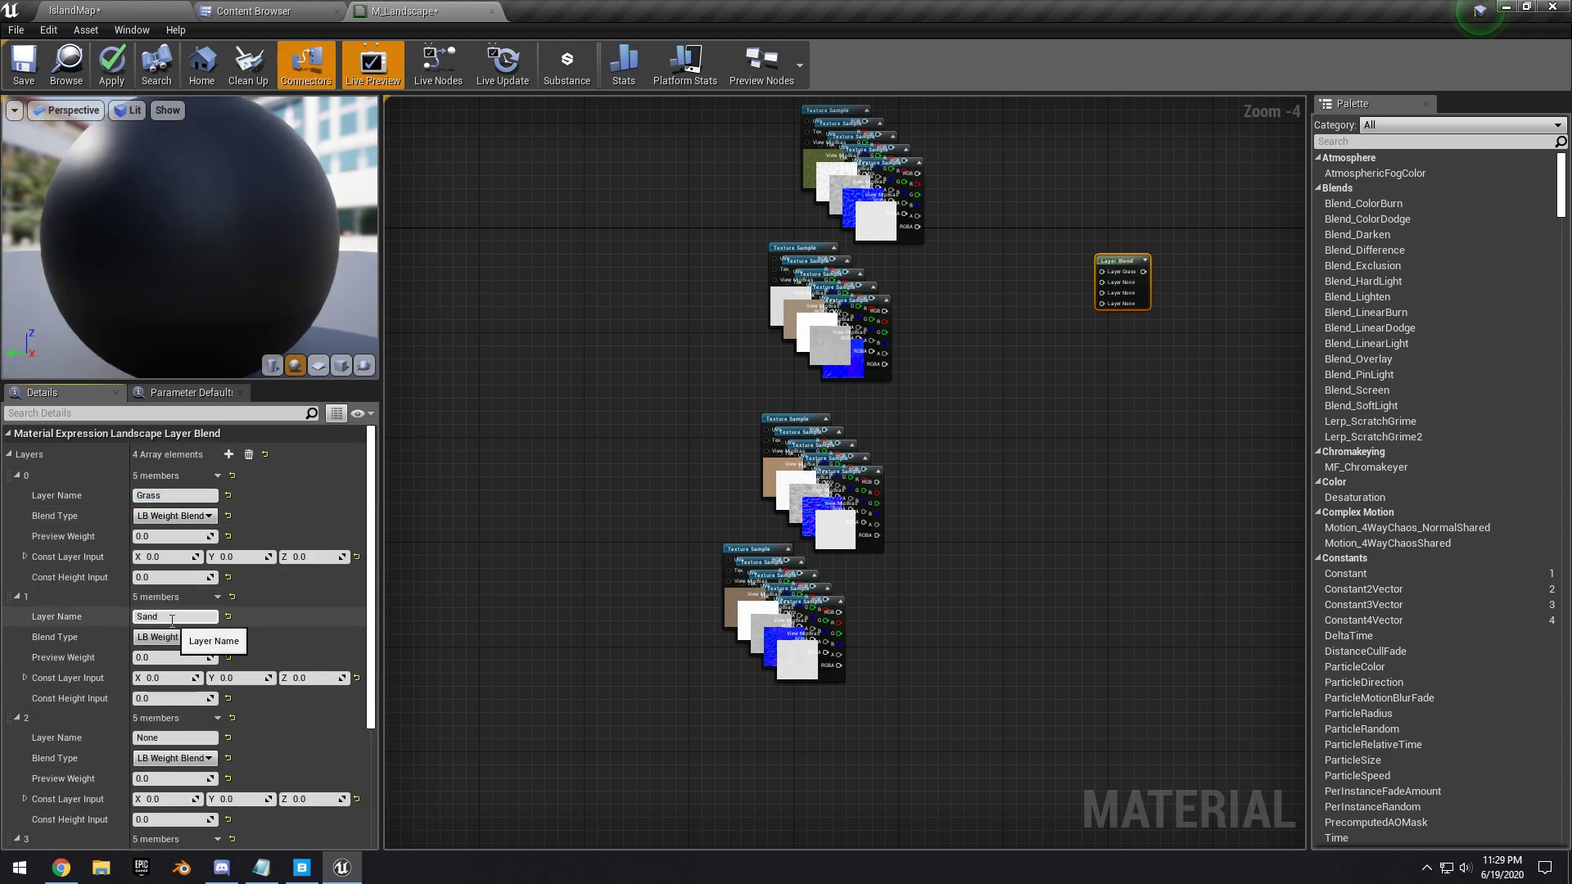
text(Normal)
Name the third layer of the Layer Blend node Sand and the fourth SandWet.
scroll(296, 639, down, 1)
click(174, 685)
text(Sand)
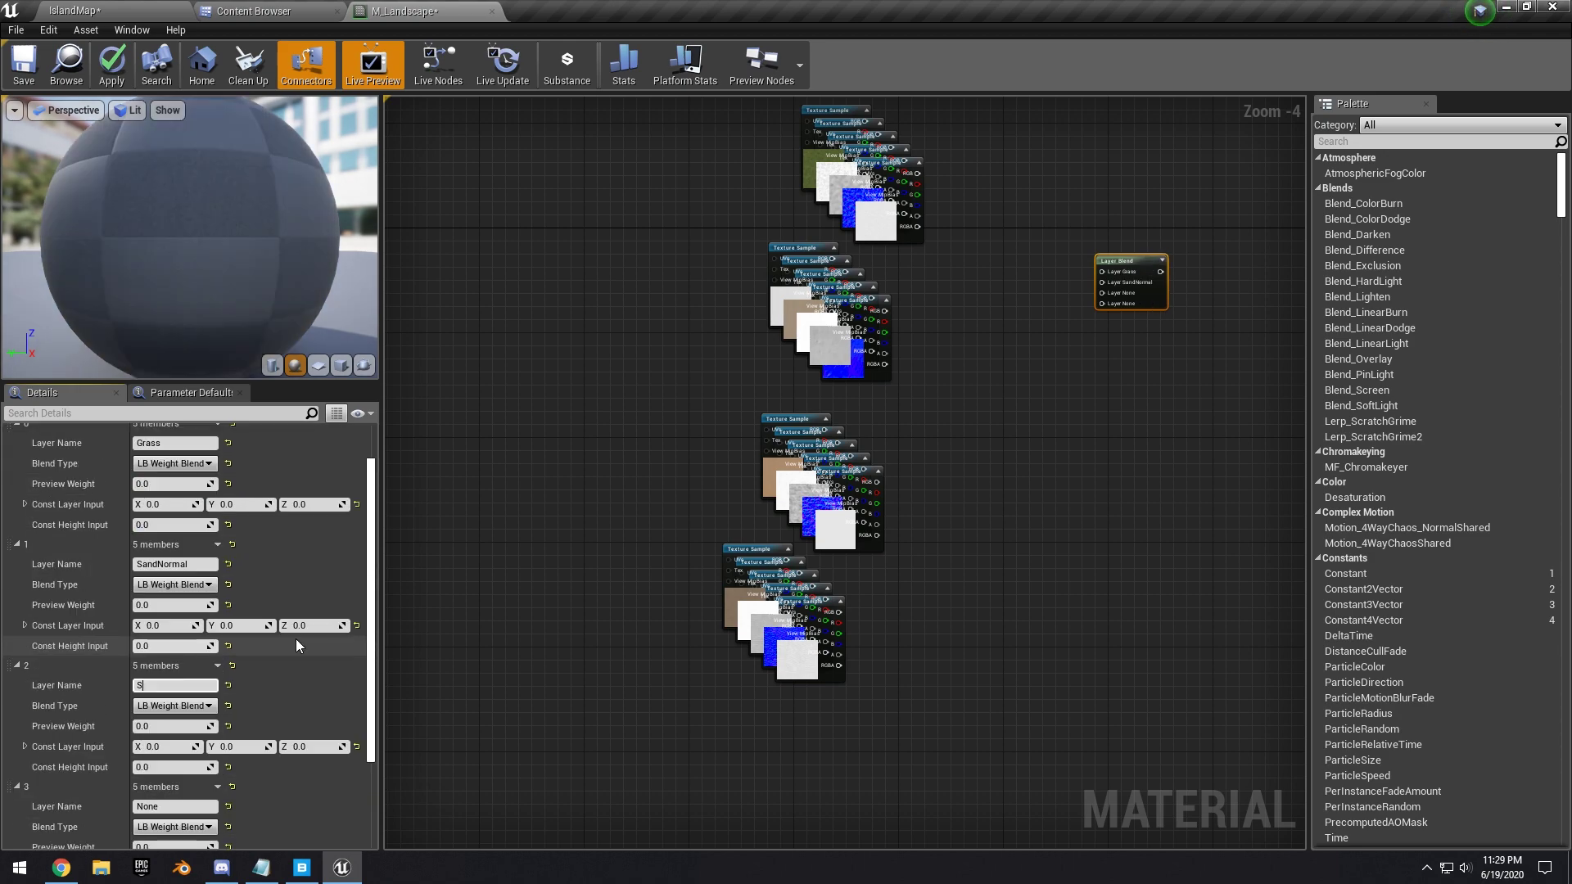
key(Tab)
text(SandWet)
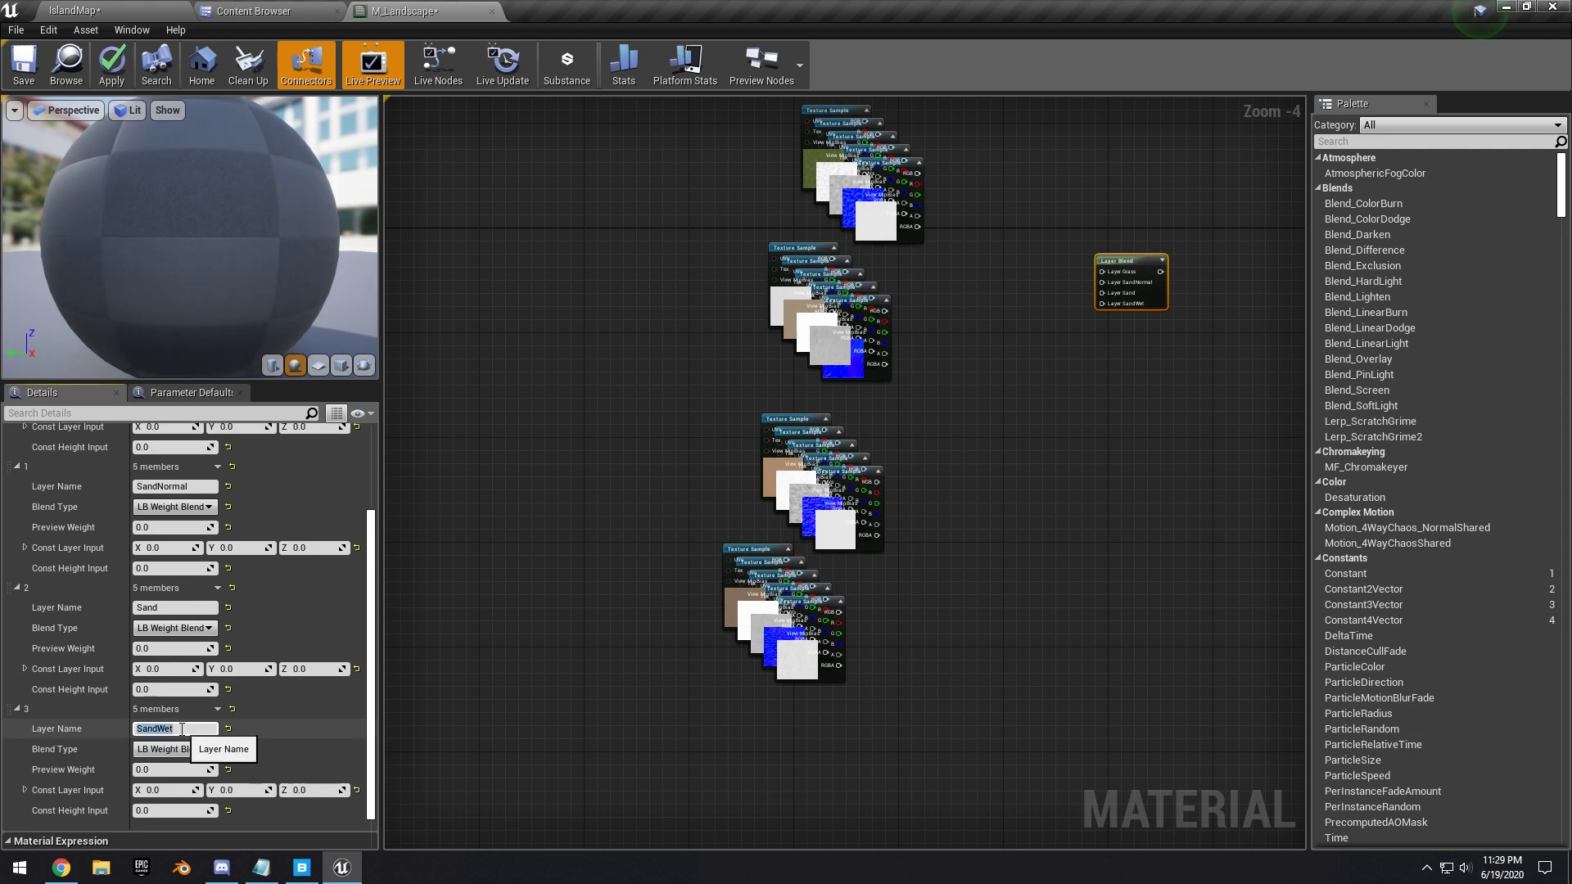
key(Return)
Set the Grass layer's blend type to LB Alpha Blend and check the settings of the other layers.
scroll(205, 718, up, 4)
click(175, 516)
click(168, 531)
scroll(246, 532, down, 1)
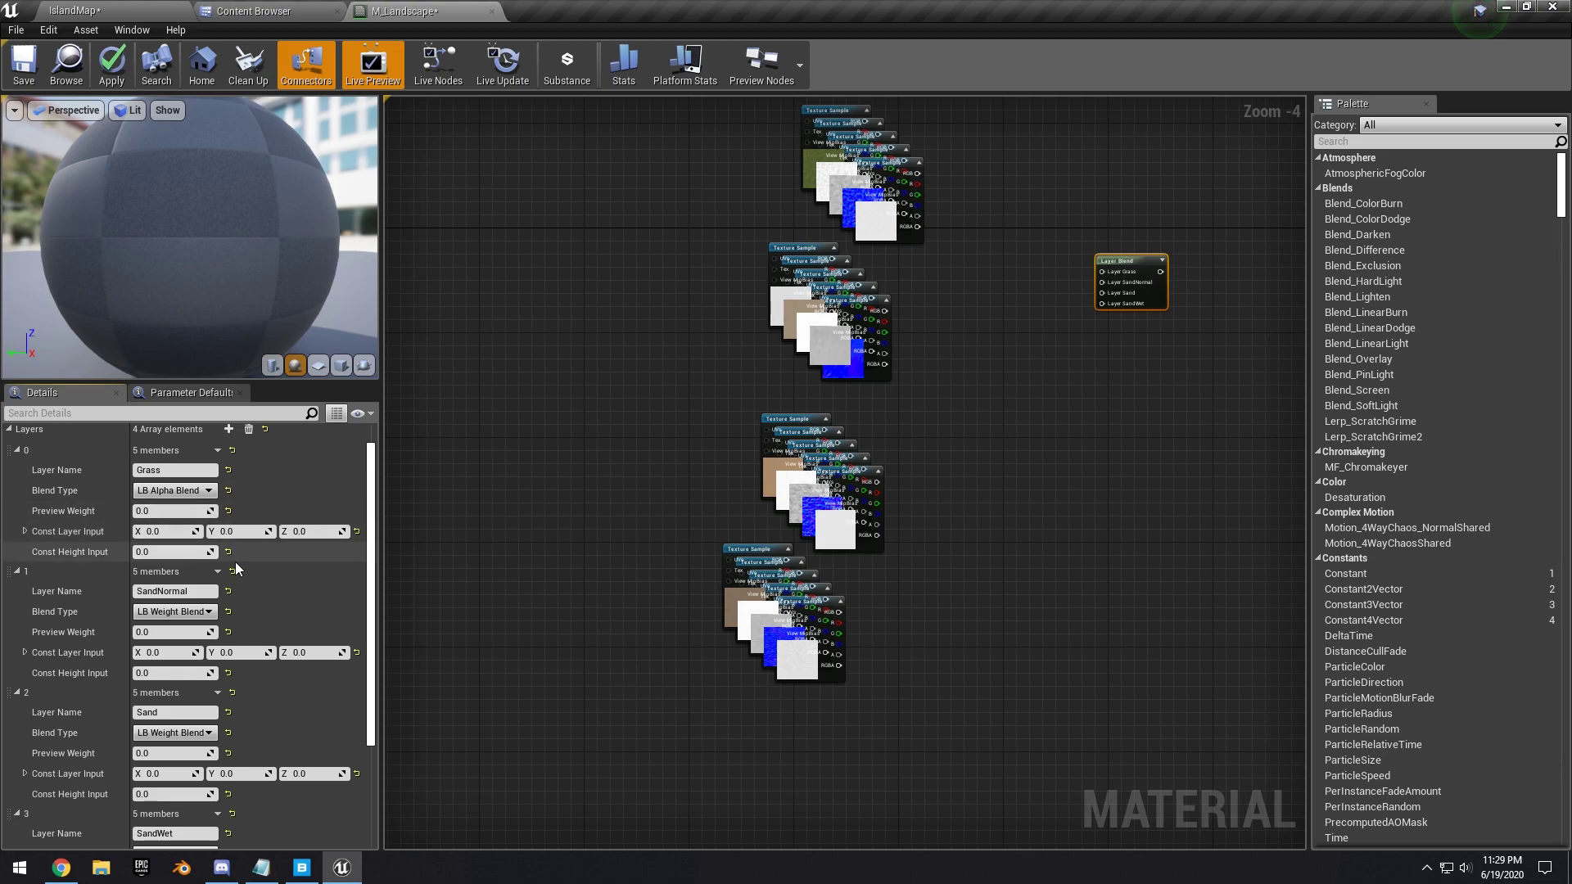
scroll(120, 518, down, 4)
scroll(119, 517, up, 4)
scroll(120, 516, down, 5)
Move the Normal Layer Blend node up under the Roughness one, duplicate it, and wire the copy to the M_Landscape node.
right_drag(1117, 395, 904, 489)
scroll(986, 446, up, 3)
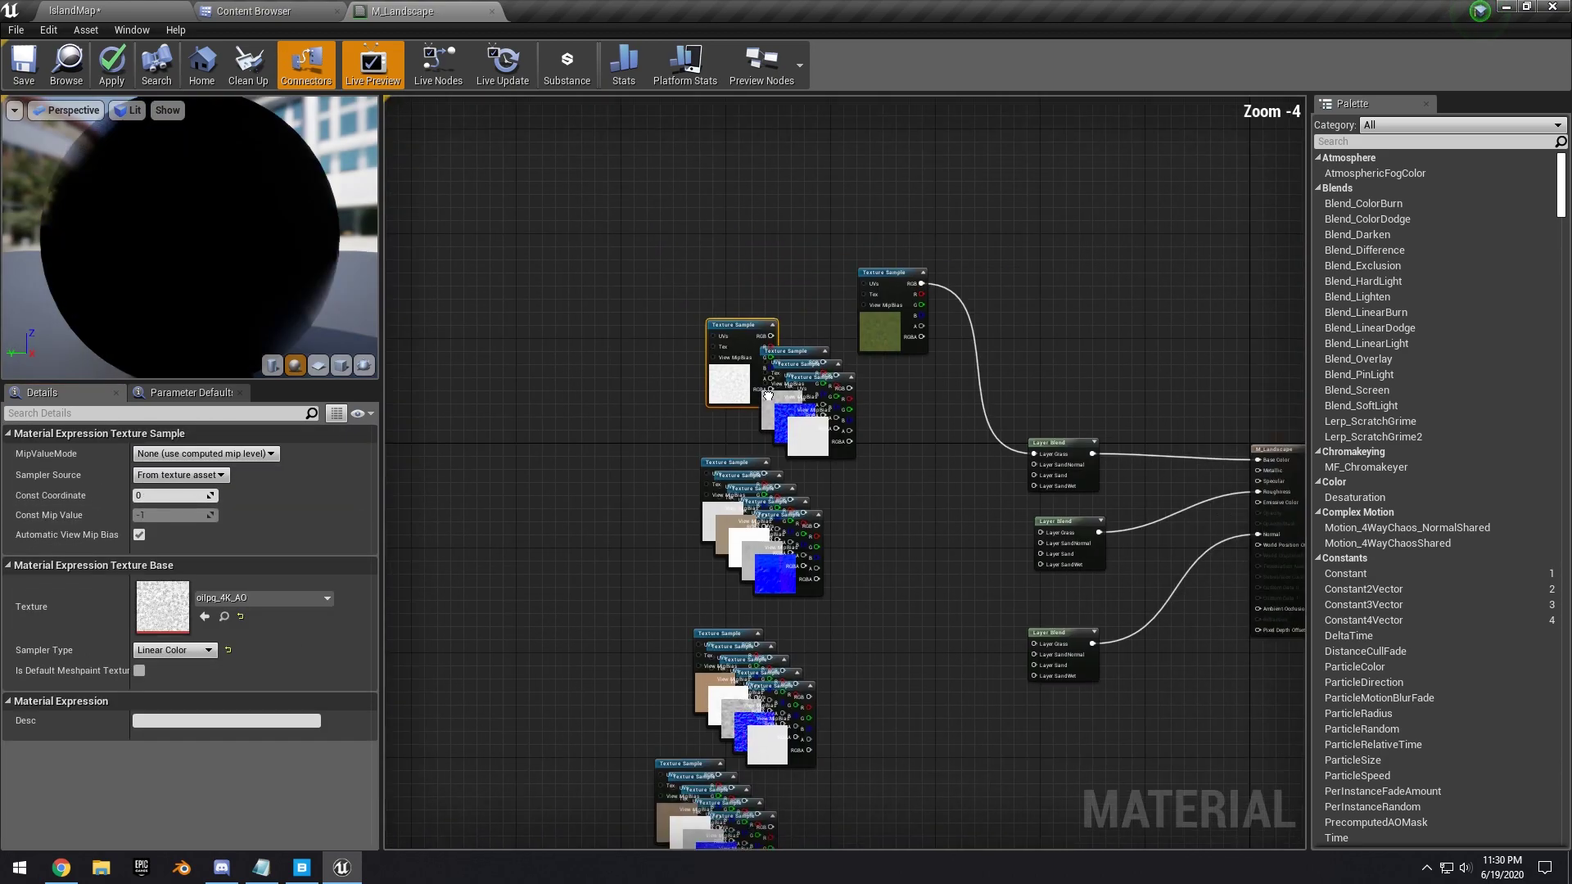
right_drag(1039, 524, 969, 453)
scroll(970, 453, up, 1)
scroll(970, 452, up, 1)
right_drag(1044, 531, 1041, 430)
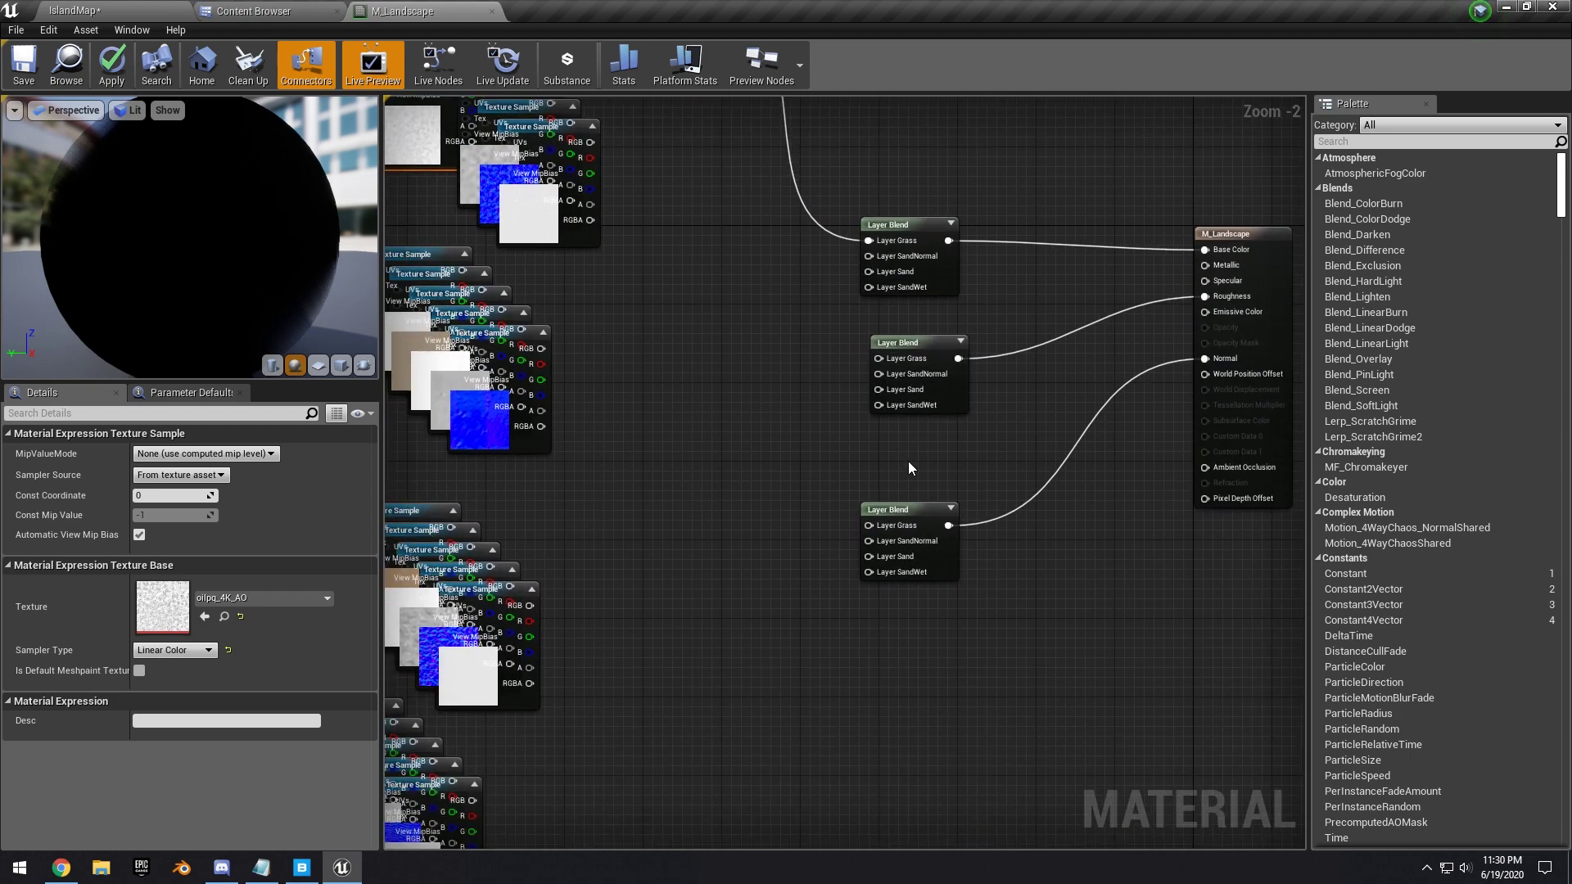
drag(911, 502, 920, 453)
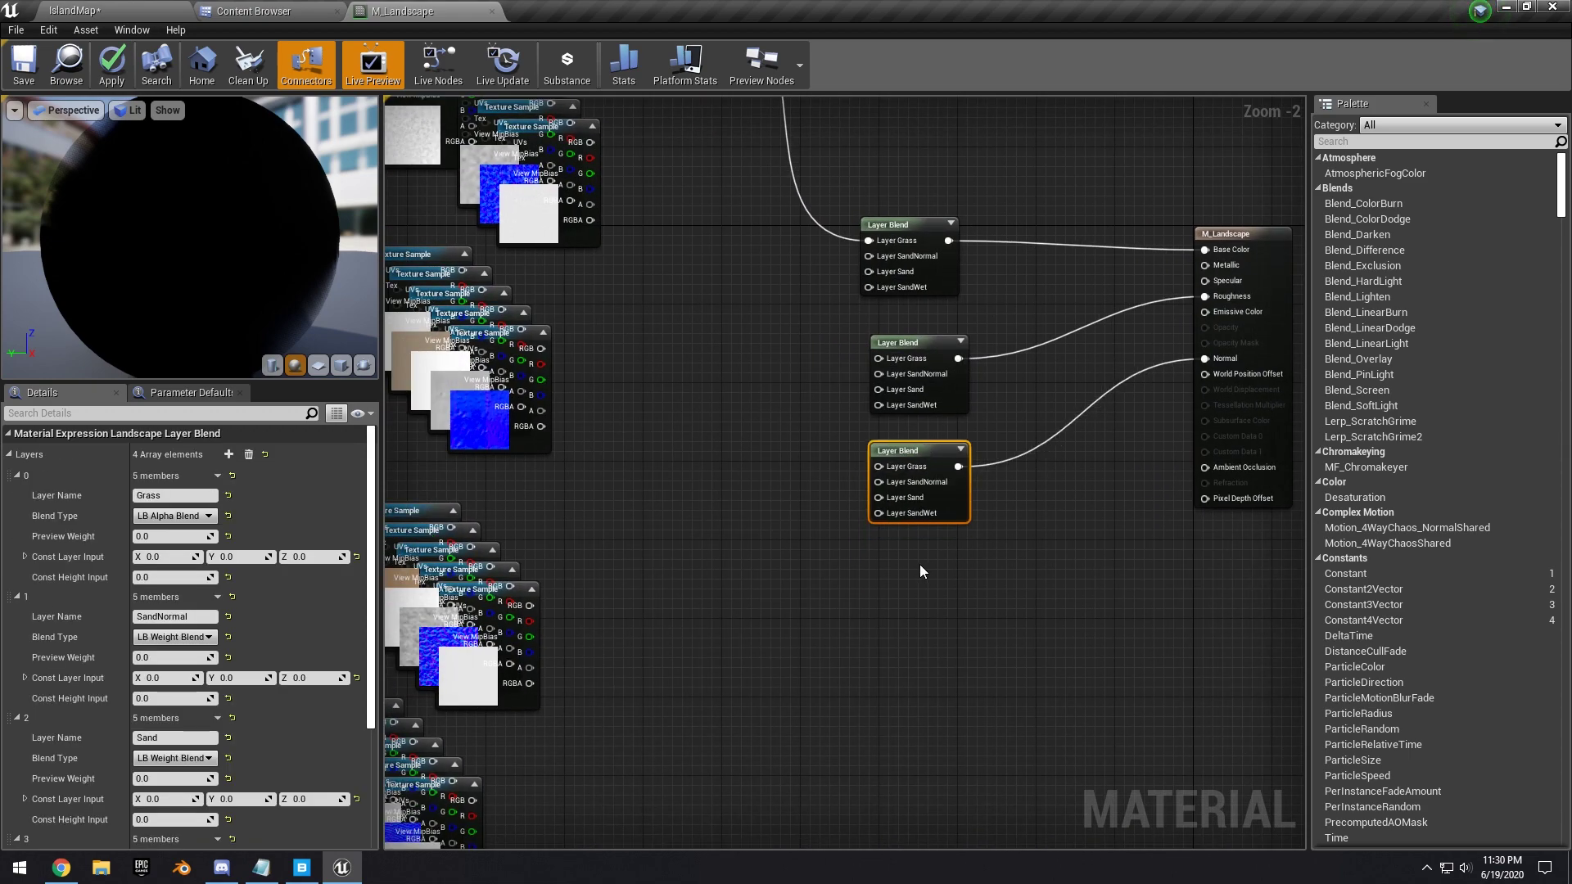
key(ctrl+w)
drag(967, 584, 1204, 497)
Add a PixelDepth node feeding a Subtract node, and connect a constant of 5000 to the Subtract node's B input.
right_drag(668, 428, 912, 500)
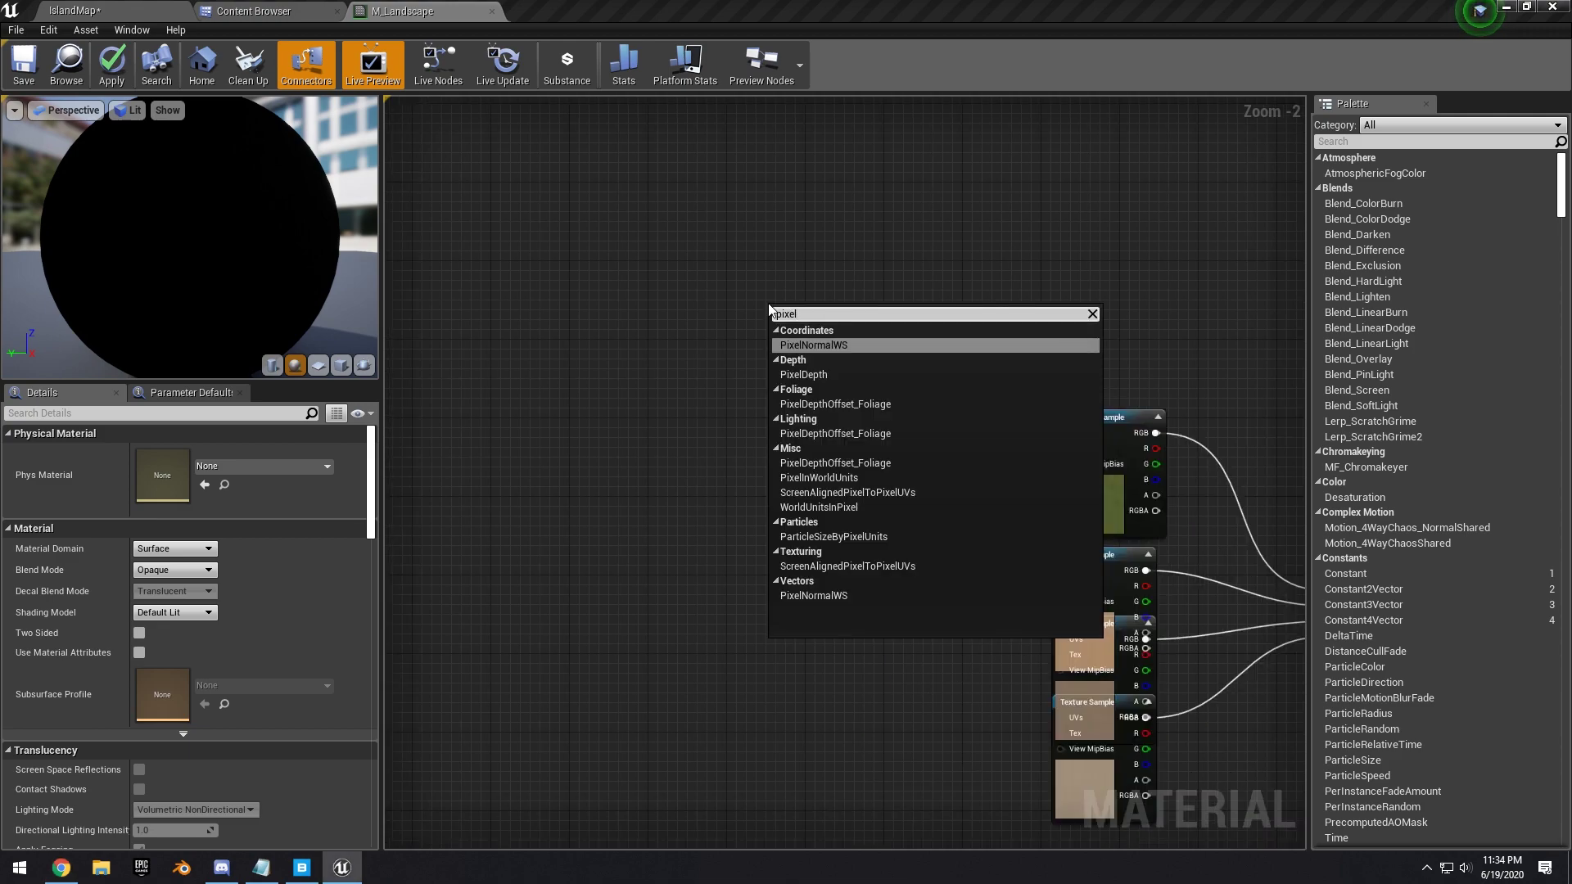
text(dep)
key(Return)
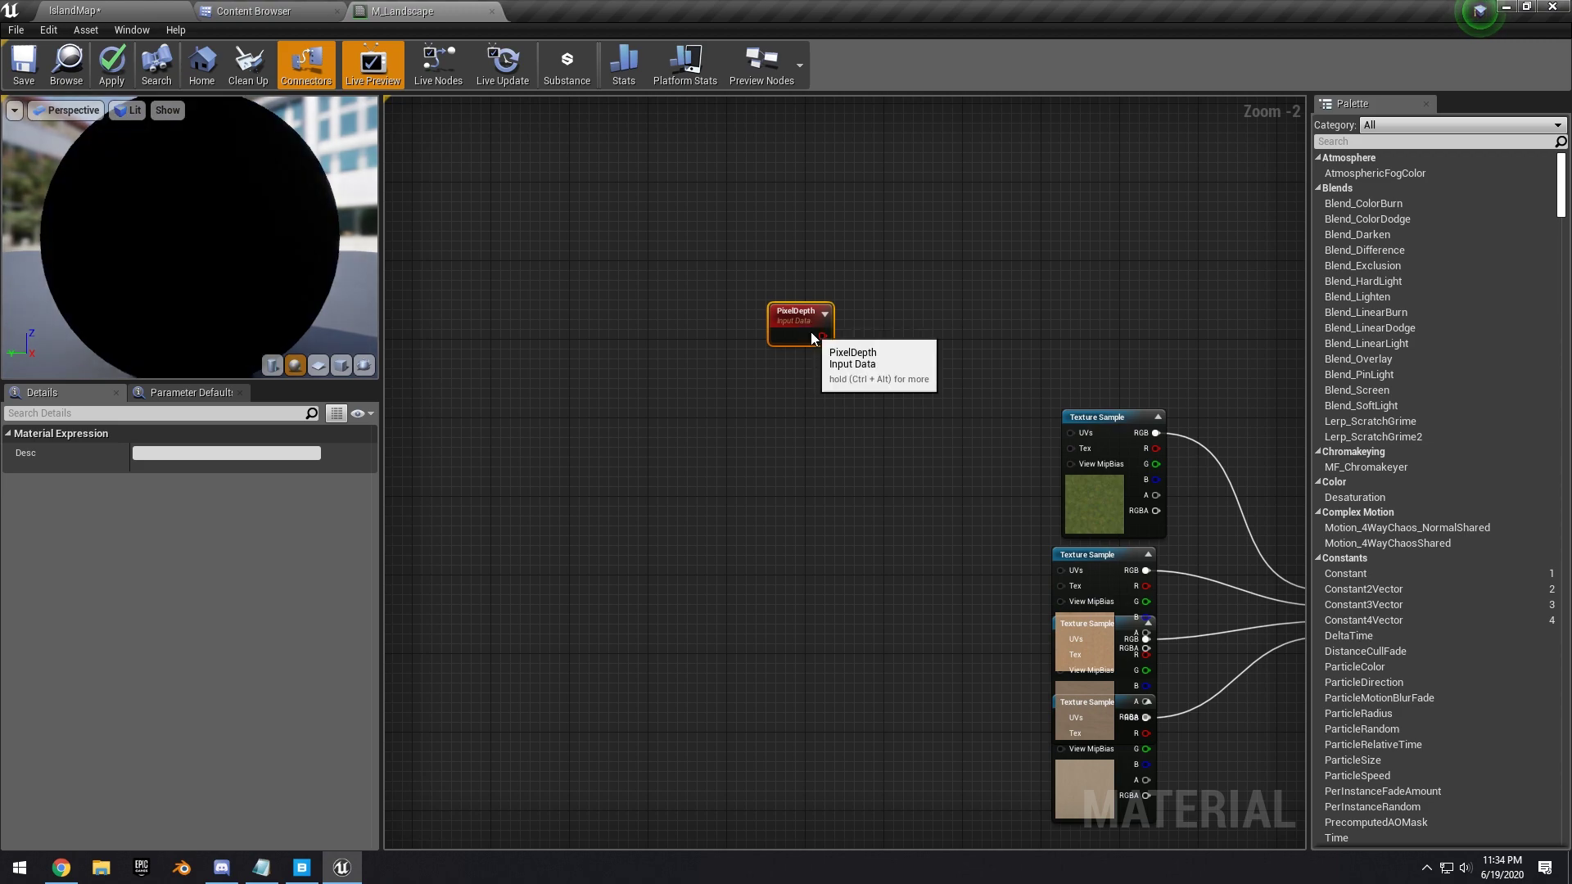
drag(824, 338, 904, 325)
text(subtract)
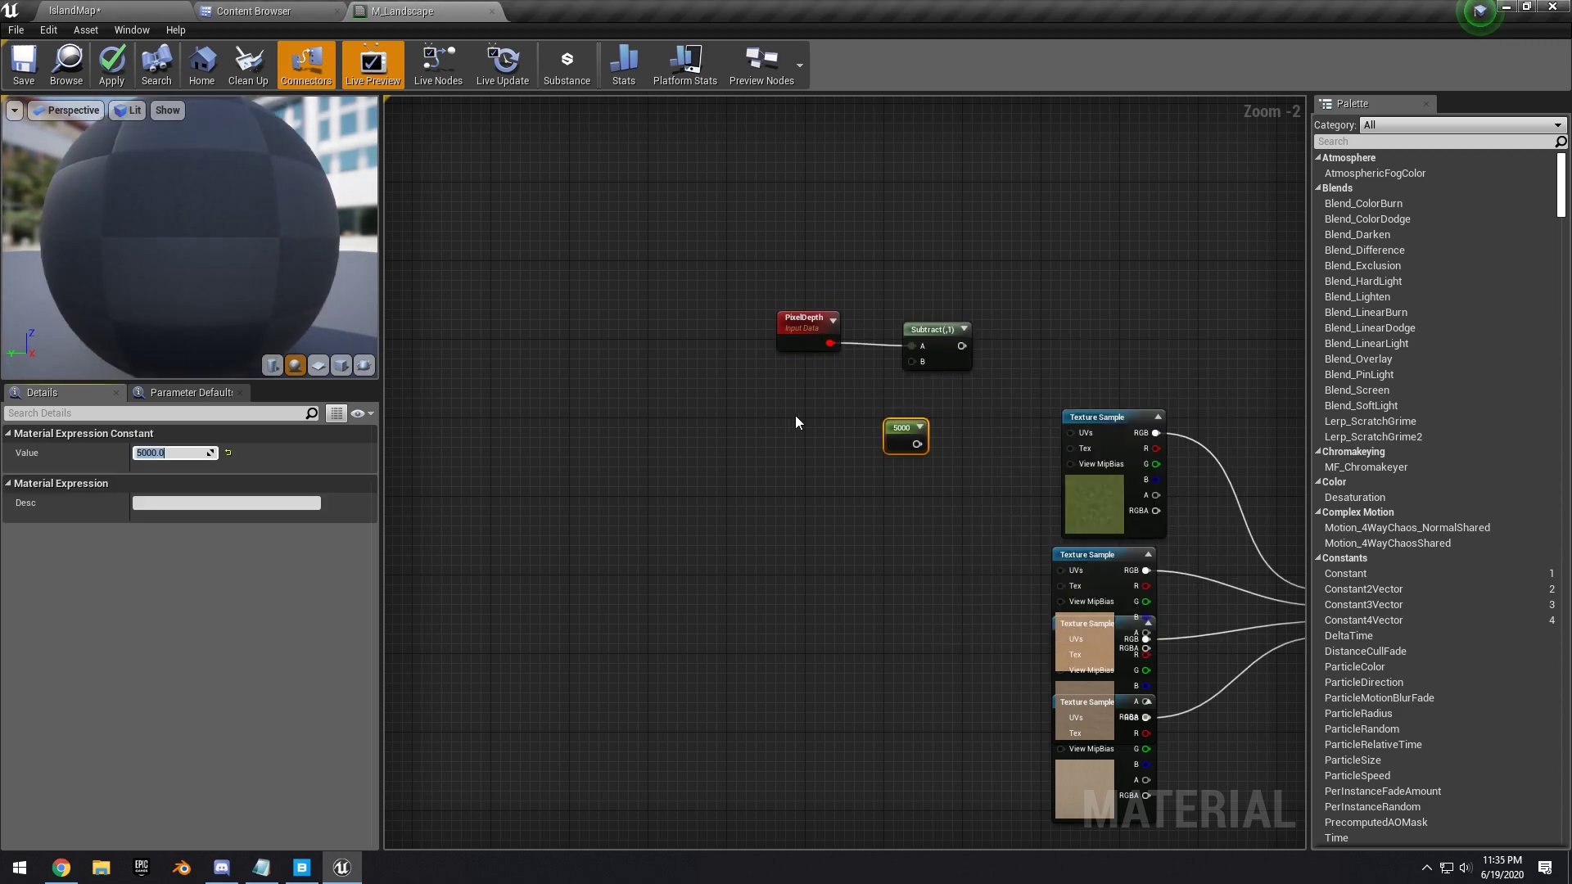
drag(917, 443, 920, 364)
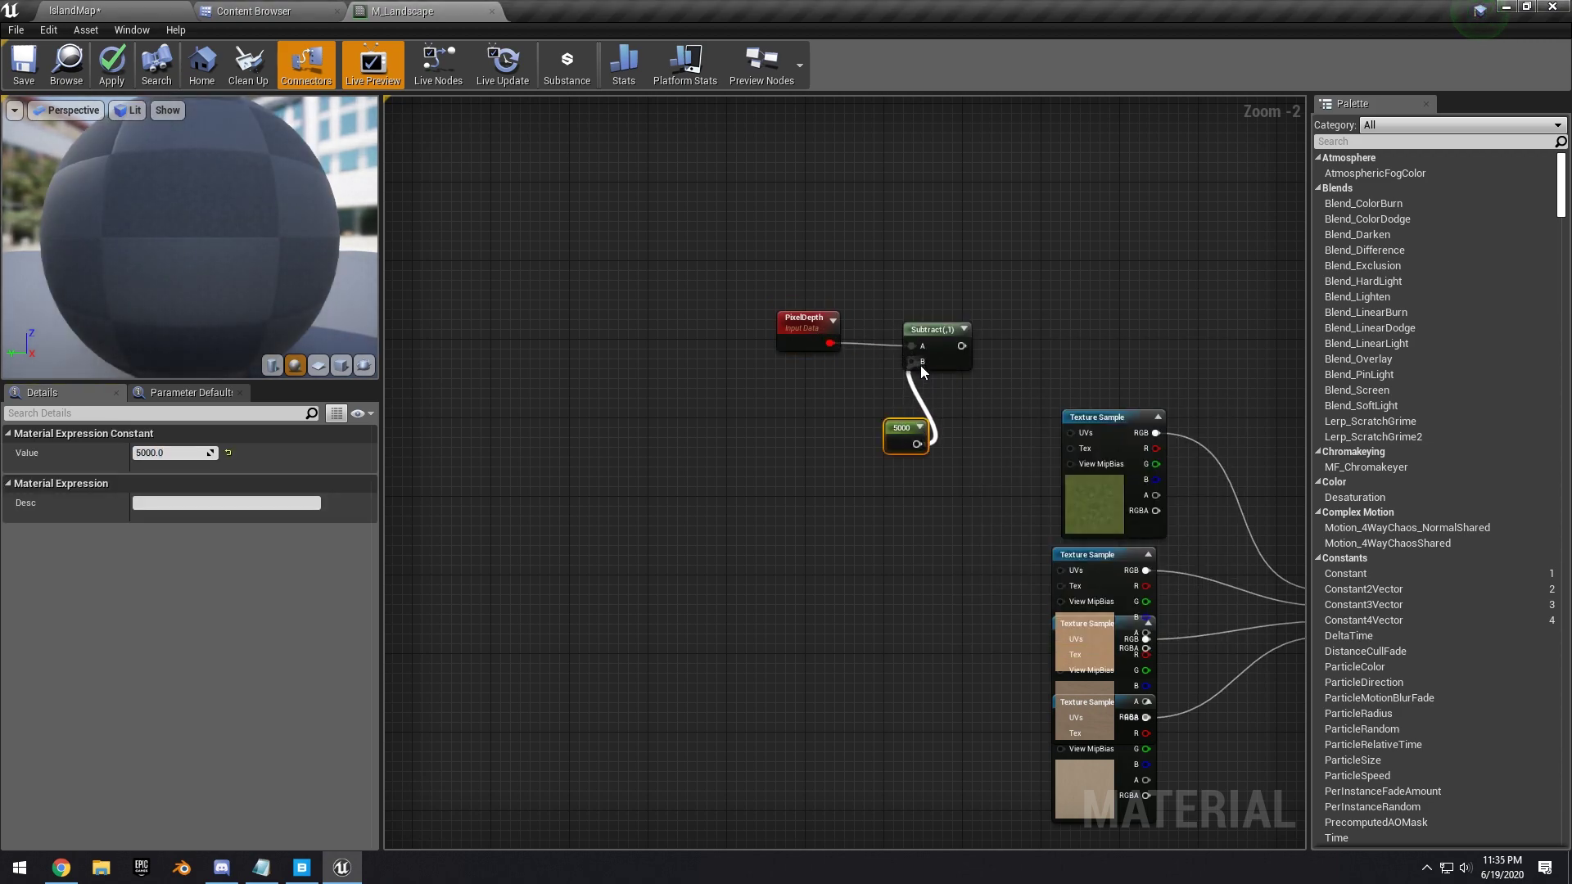
Add a LinearInterpolate node with the Subtract output as its alpha, and connect the grass albedo texture to its A input.
key(Down)
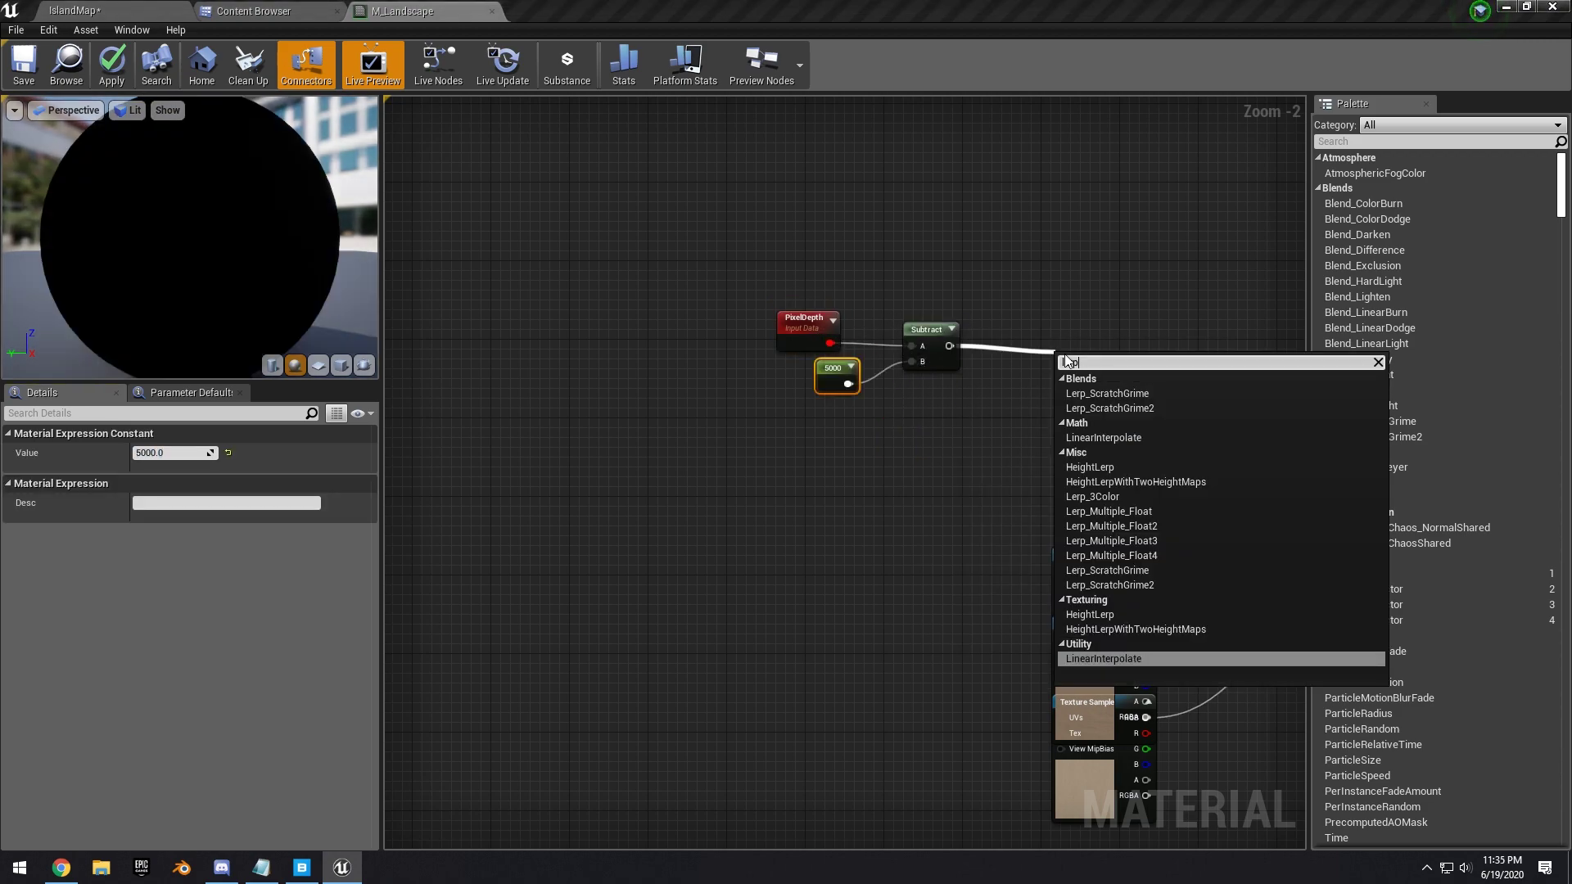
key(Return)
drag(1077, 400, 1081, 328)
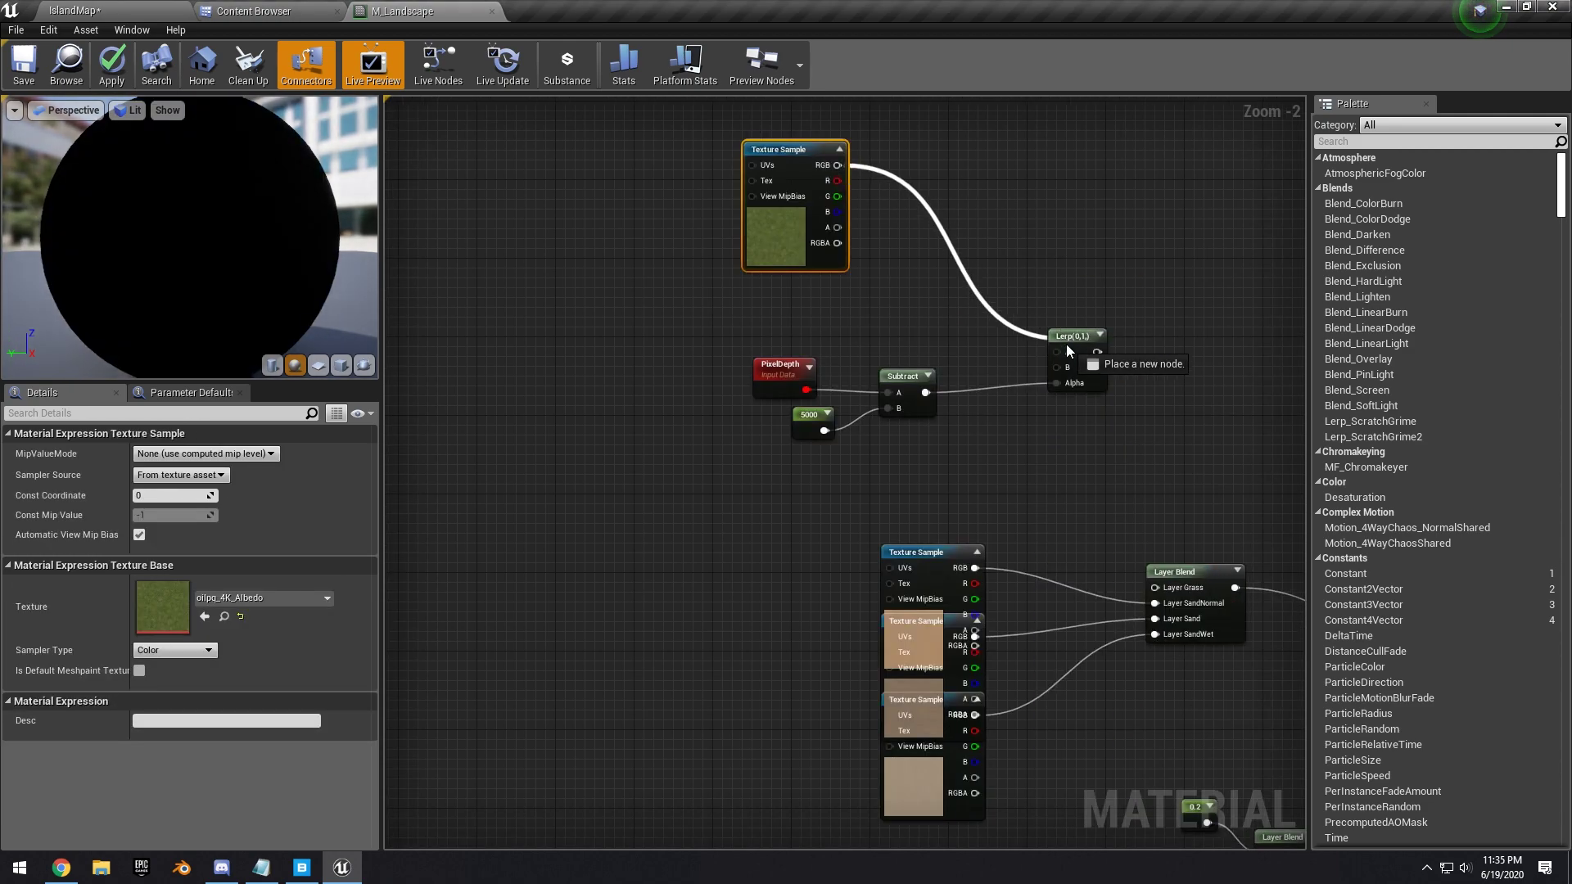
drag(1066, 344, 1063, 357)
right_drag(1106, 248, 1112, 327)
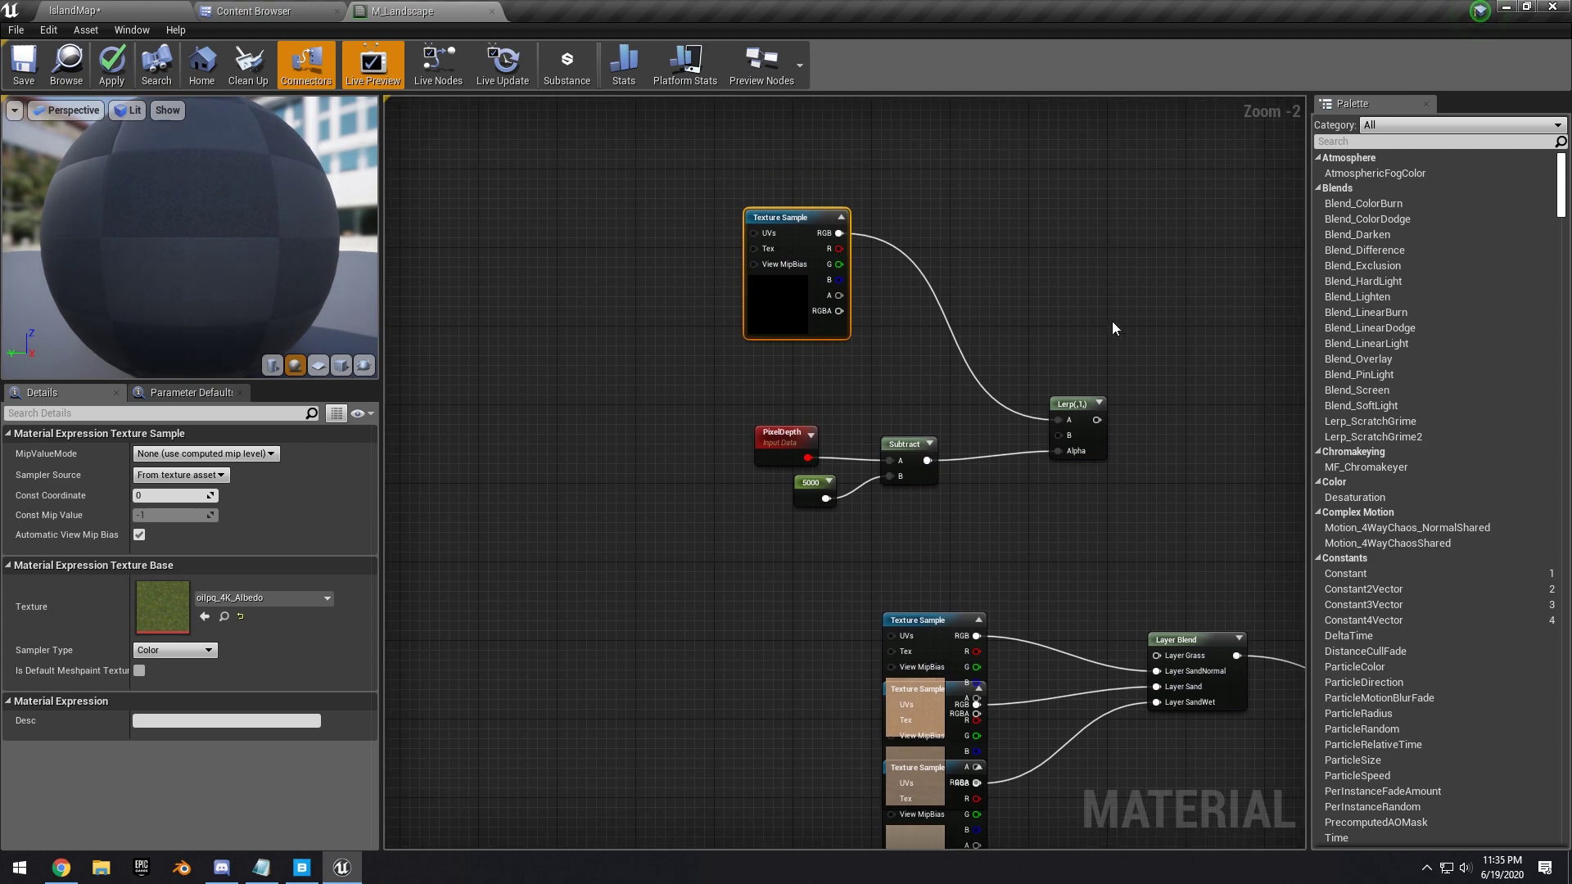
Duplicate the LandscapeCoords node of mapping scale 4 and set the copy's mapping scale to 45.
drag(706, 414, 788, 468)
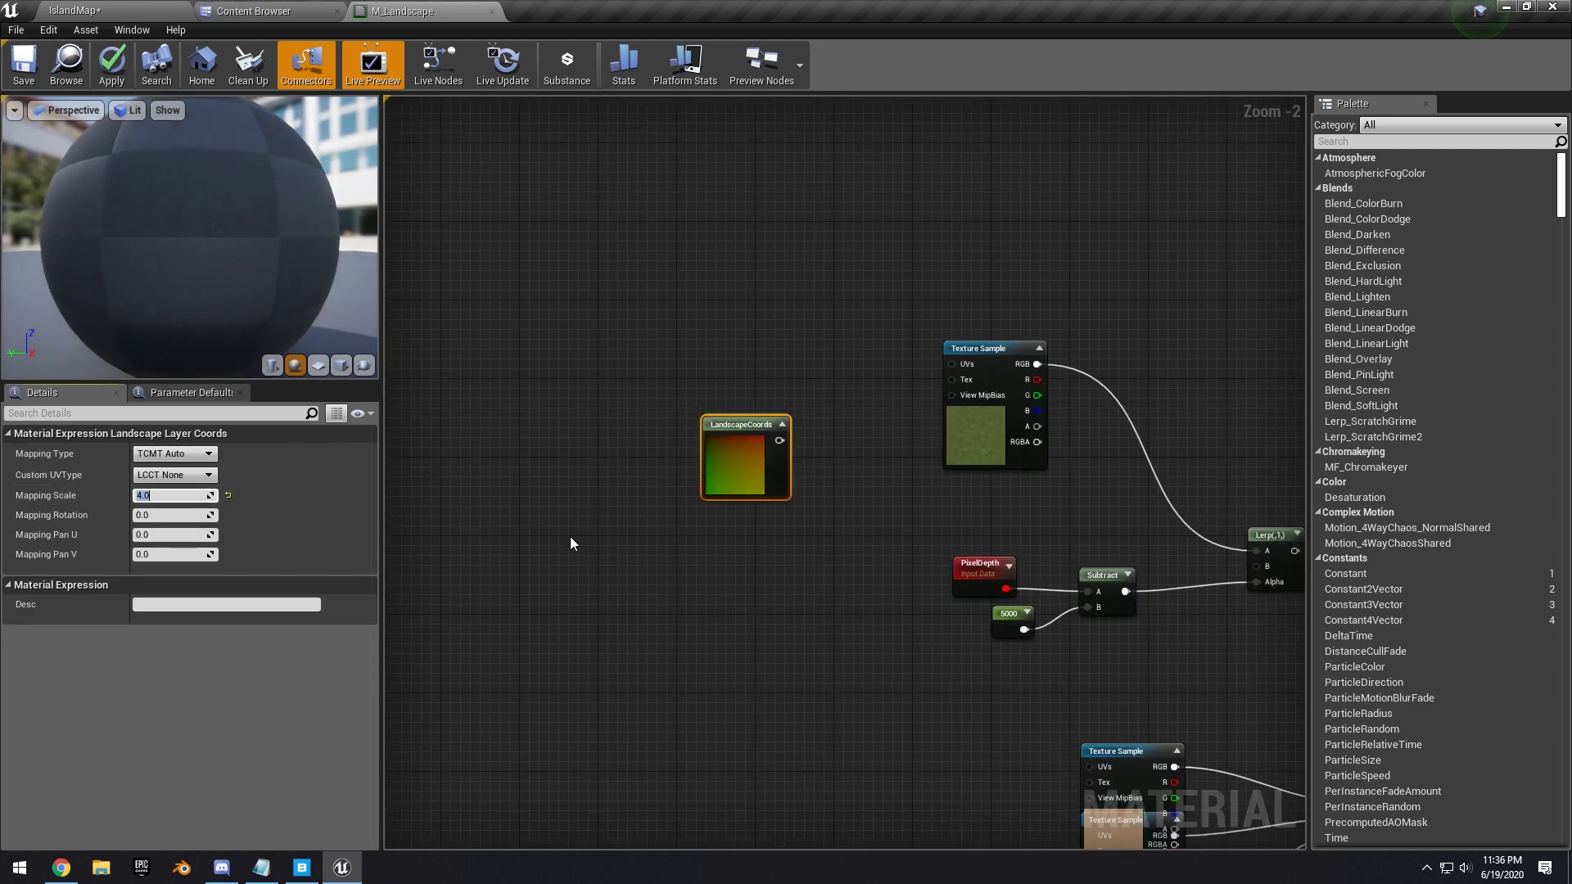
key(ctrl+v)
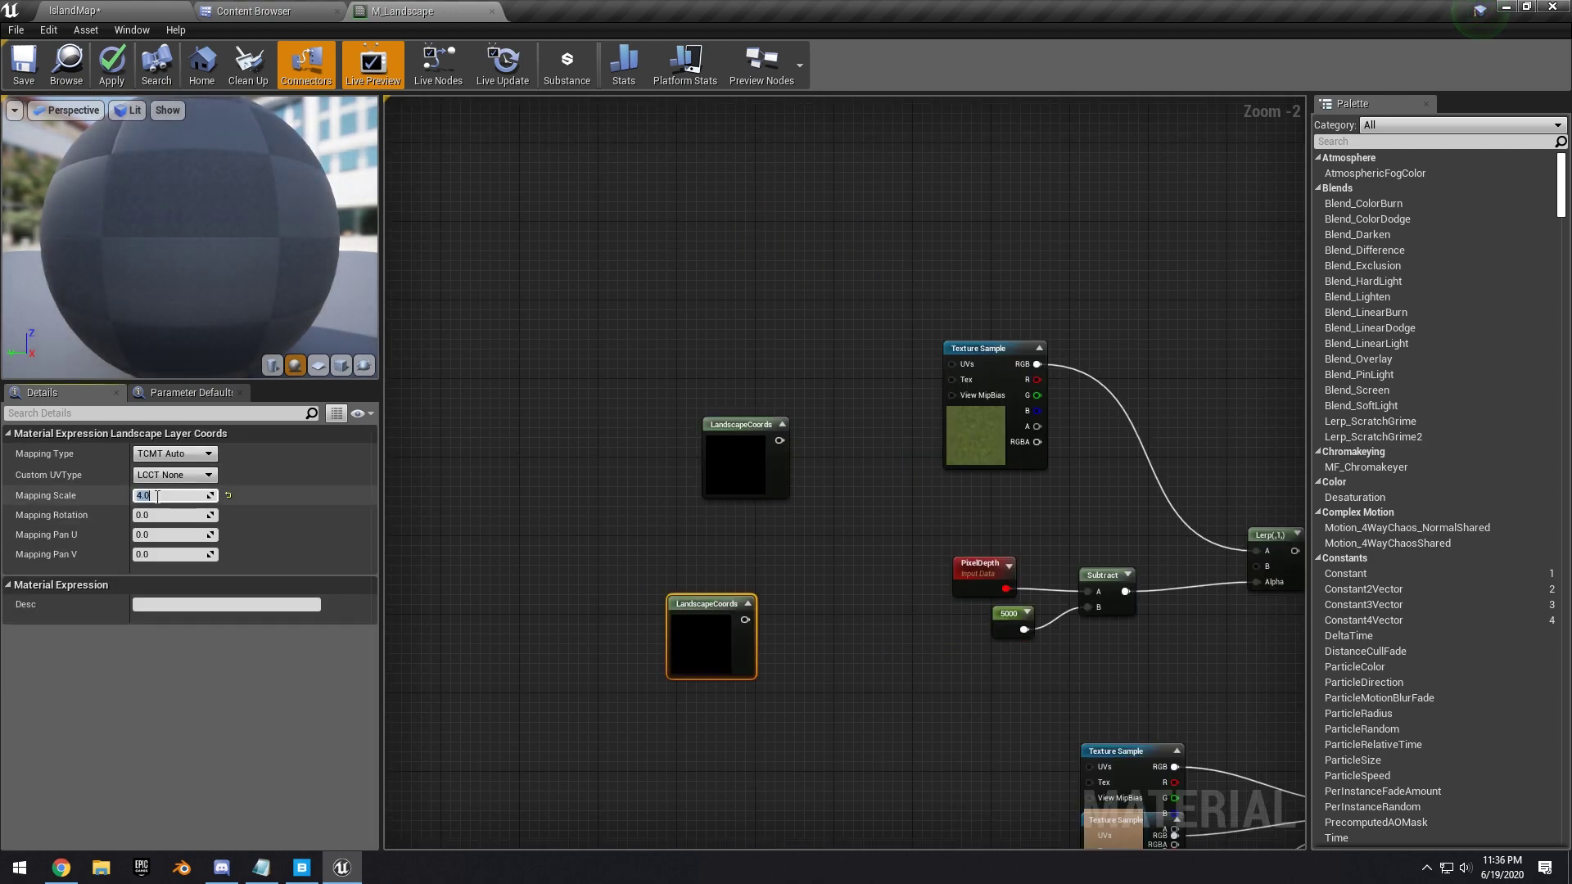
text(45)
key(Return)
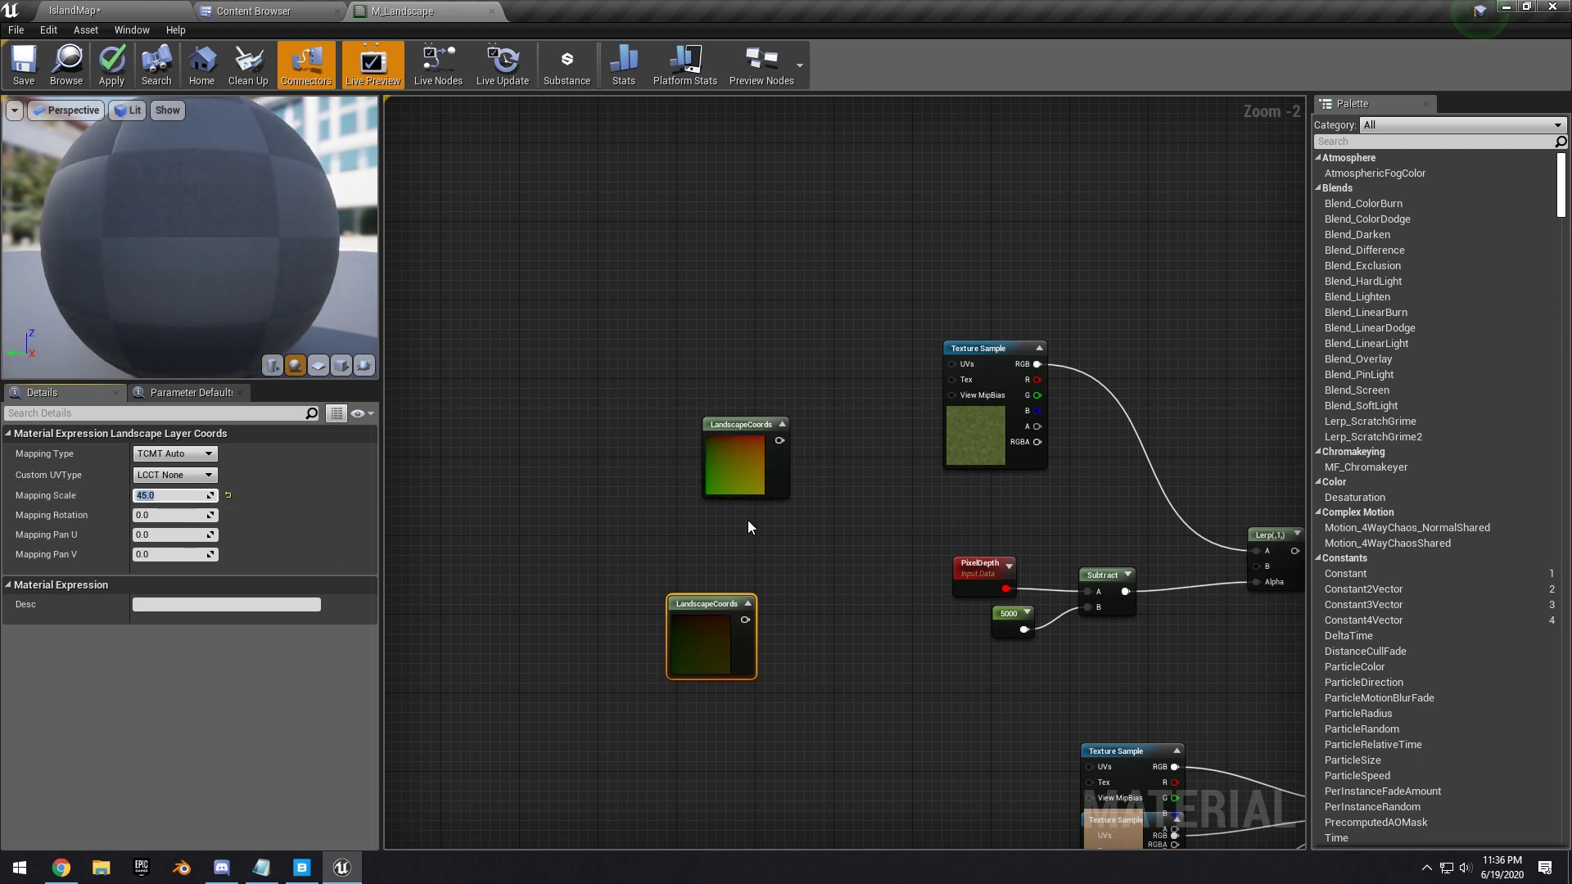
right_drag(748, 519, 710, 545)
Connect the scale-4 LandscapeCoords to the grass texture's UVs, and duplicate the grass albedo texture for the scale-45 LandscapeCoords.
drag(745, 483, 731, 426)
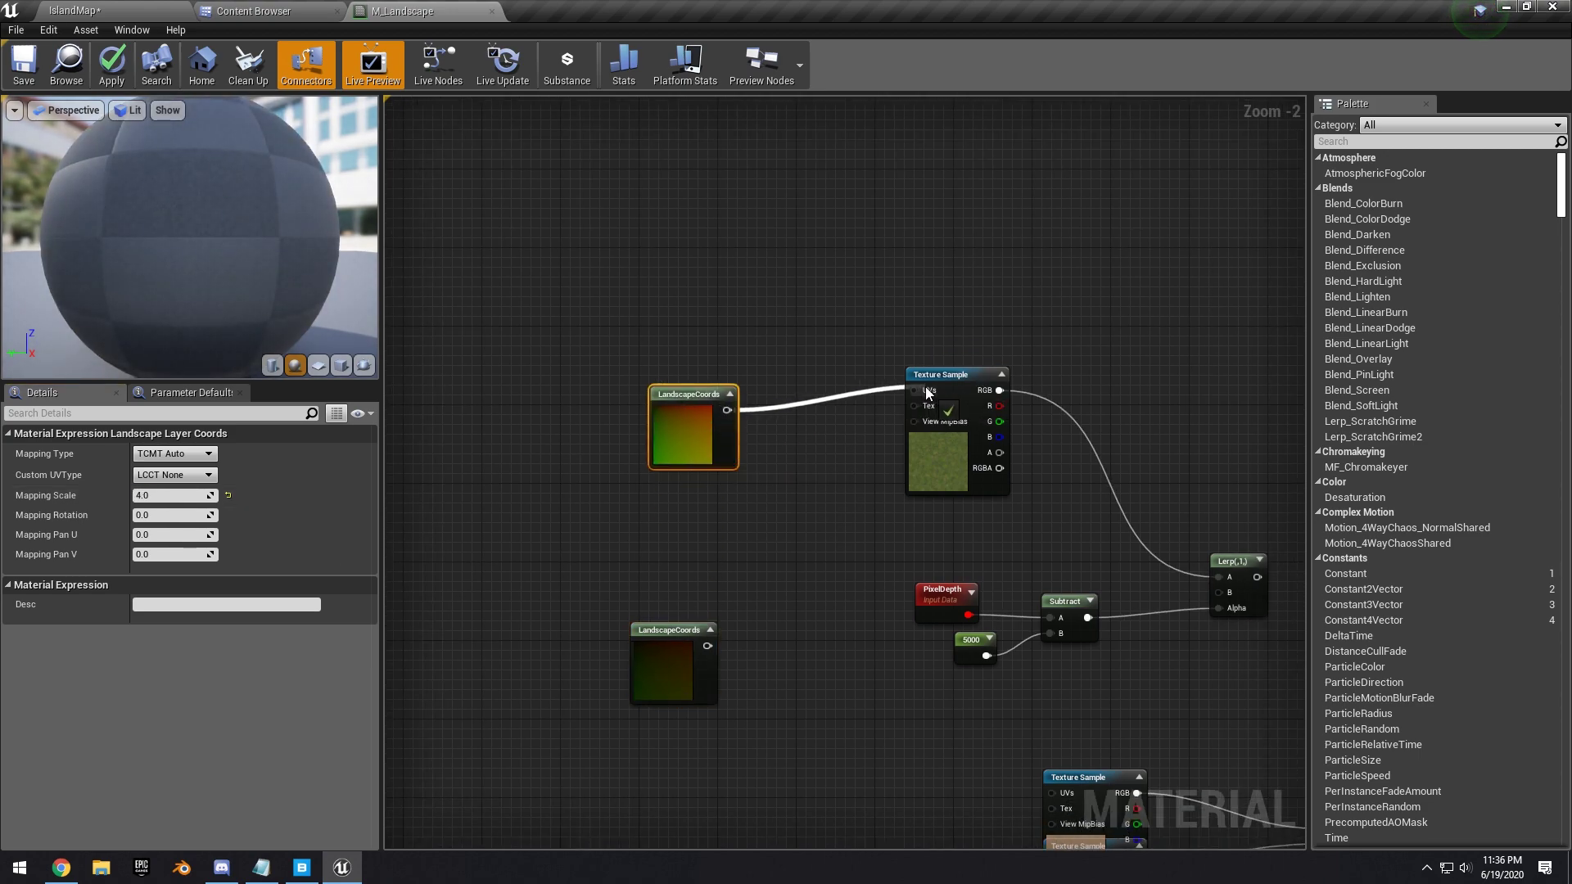
drag(926, 387, 922, 390)
right_drag(785, 511, 747, 434)
drag(635, 607, 664, 608)
right_drag(760, 588, 669, 586)
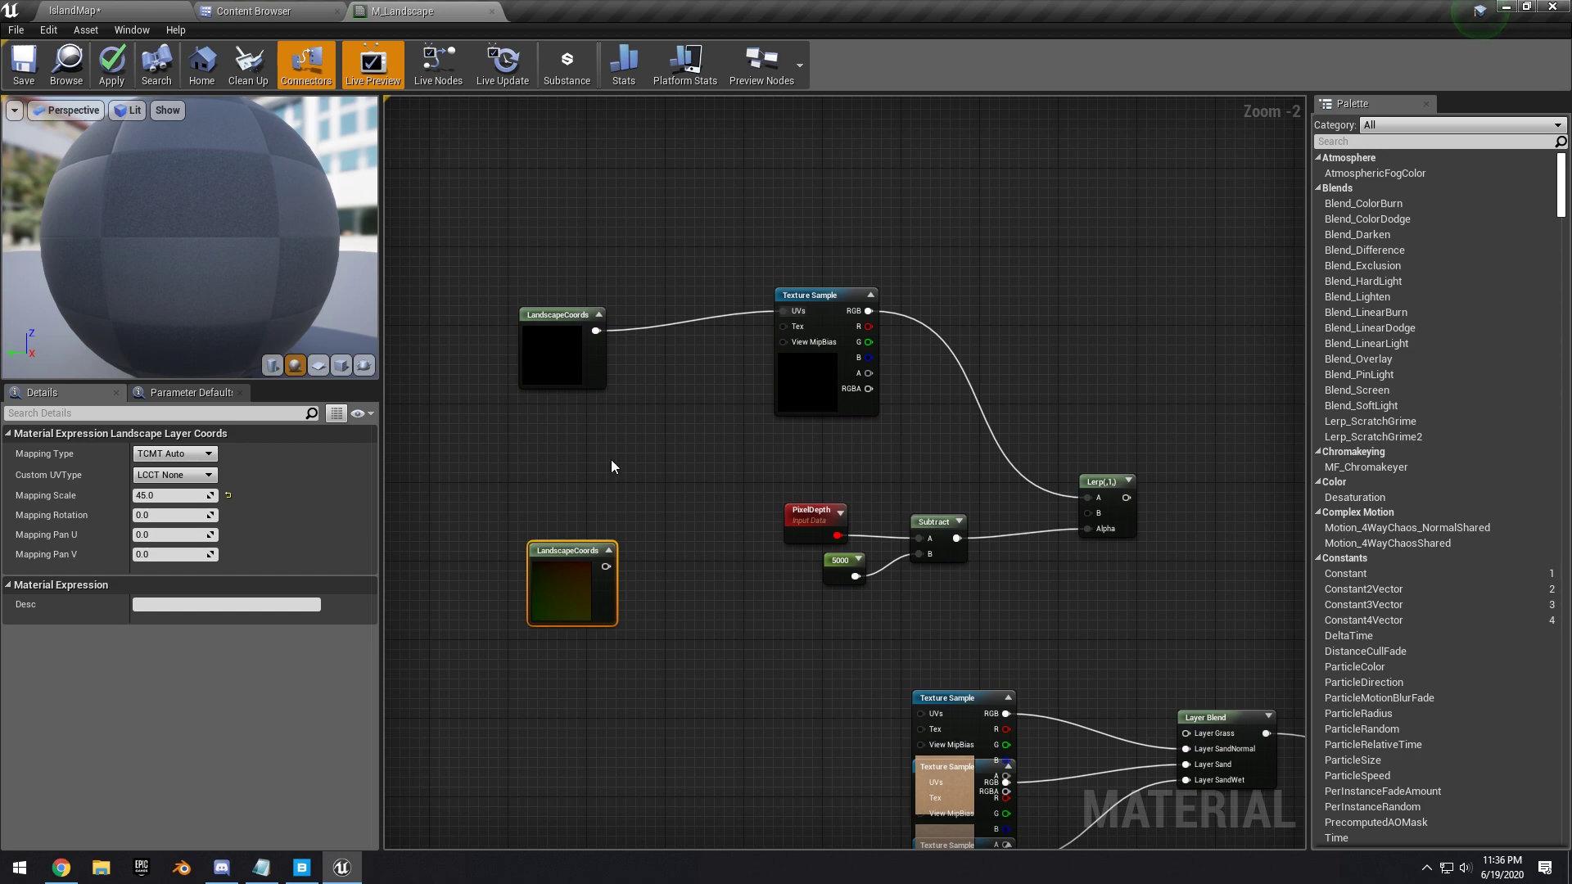
click(831, 372)
click(709, 584)
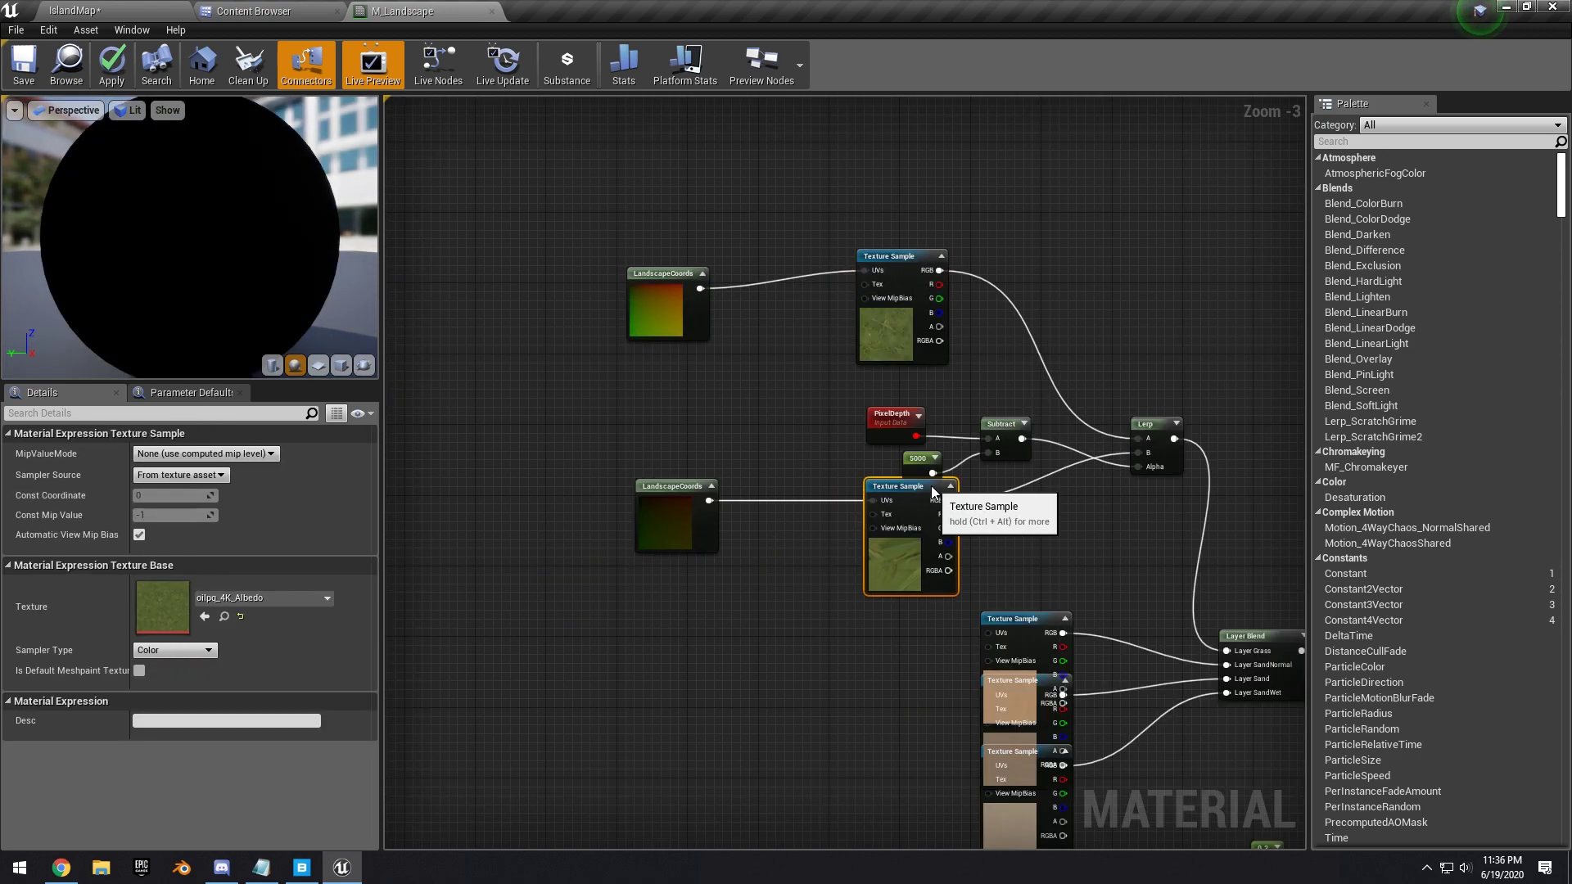
Arrange the grass LandscapeCoords and texture nodes above and below the PixelDepth, Subtract and Lerp nodes.
scroll(1001, 498, down, 3)
right_drag(1012, 507, 918, 401)
scroll(823, 307, up, 3)
drag(935, 363, 942, 361)
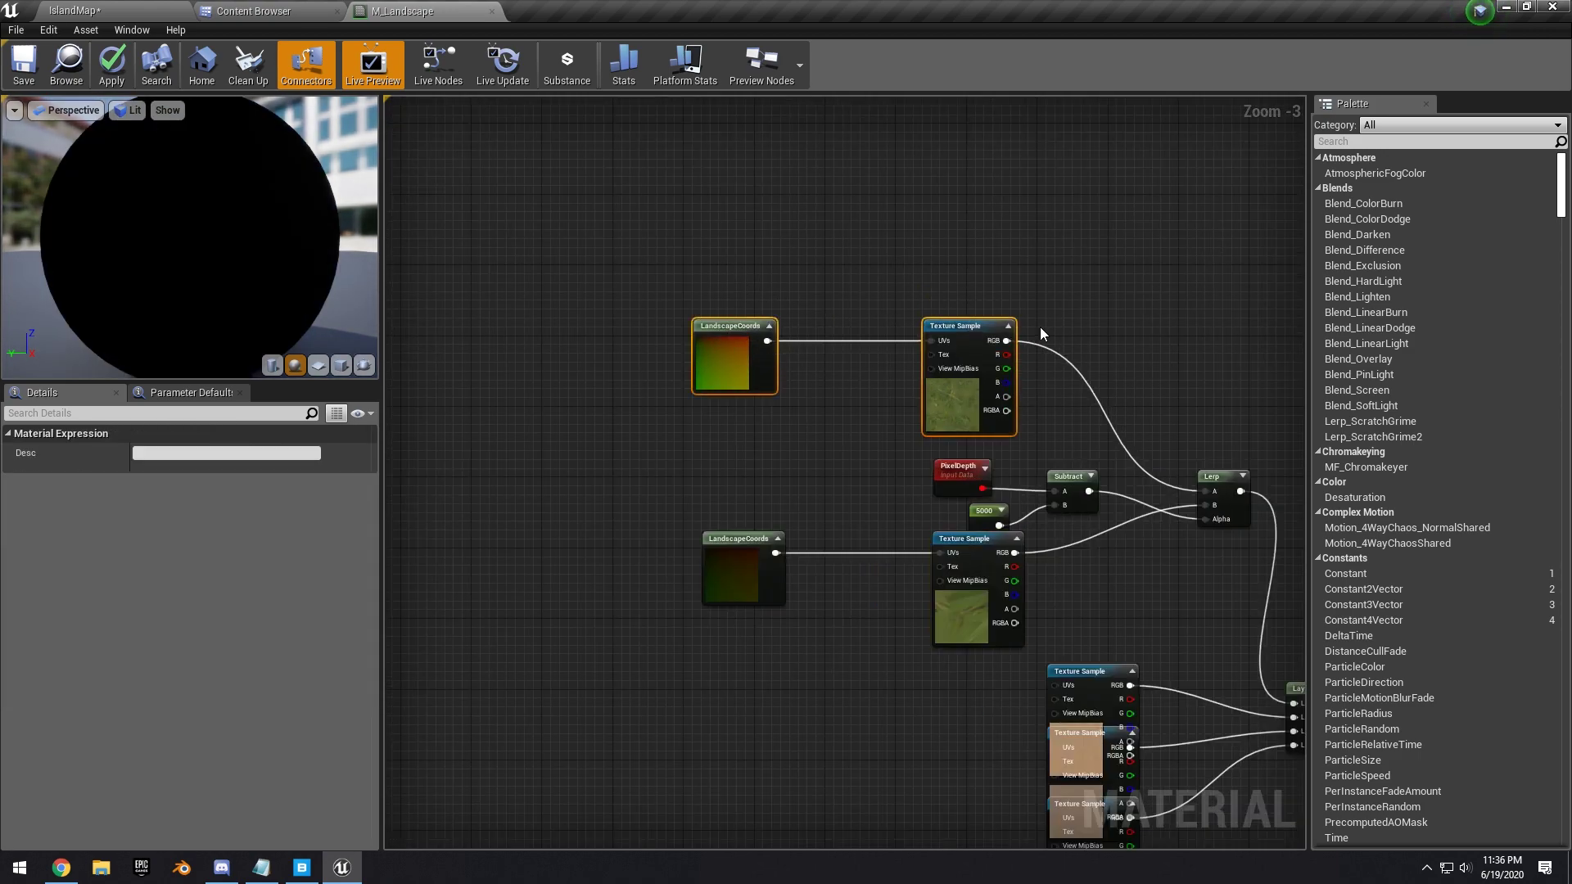
right_drag(1040, 328, 986, 255)
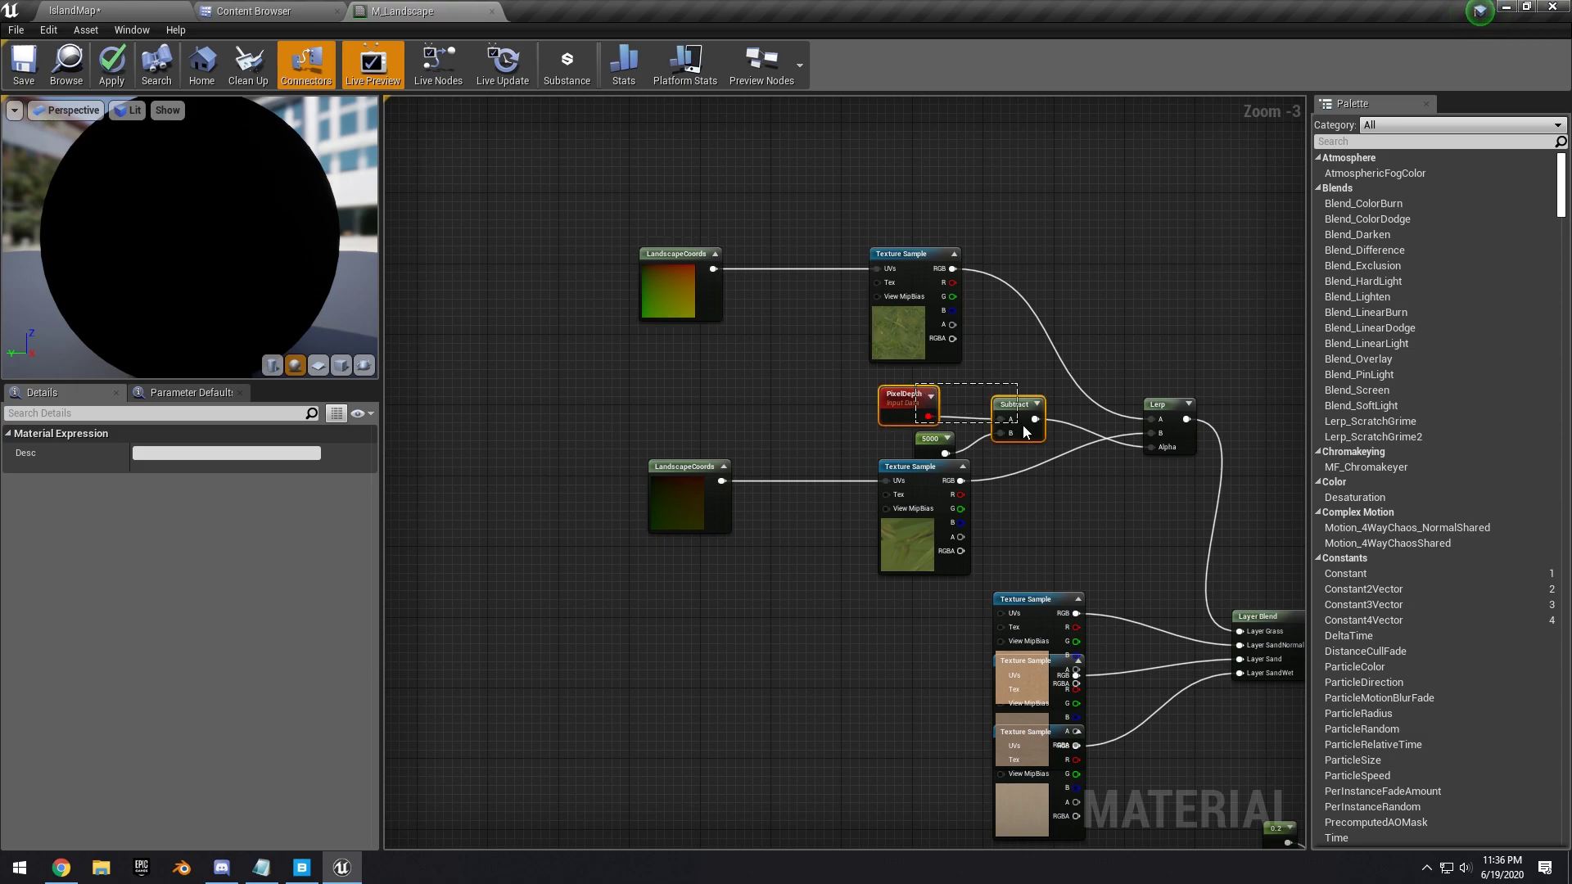
drag(1148, 443, 1157, 445)
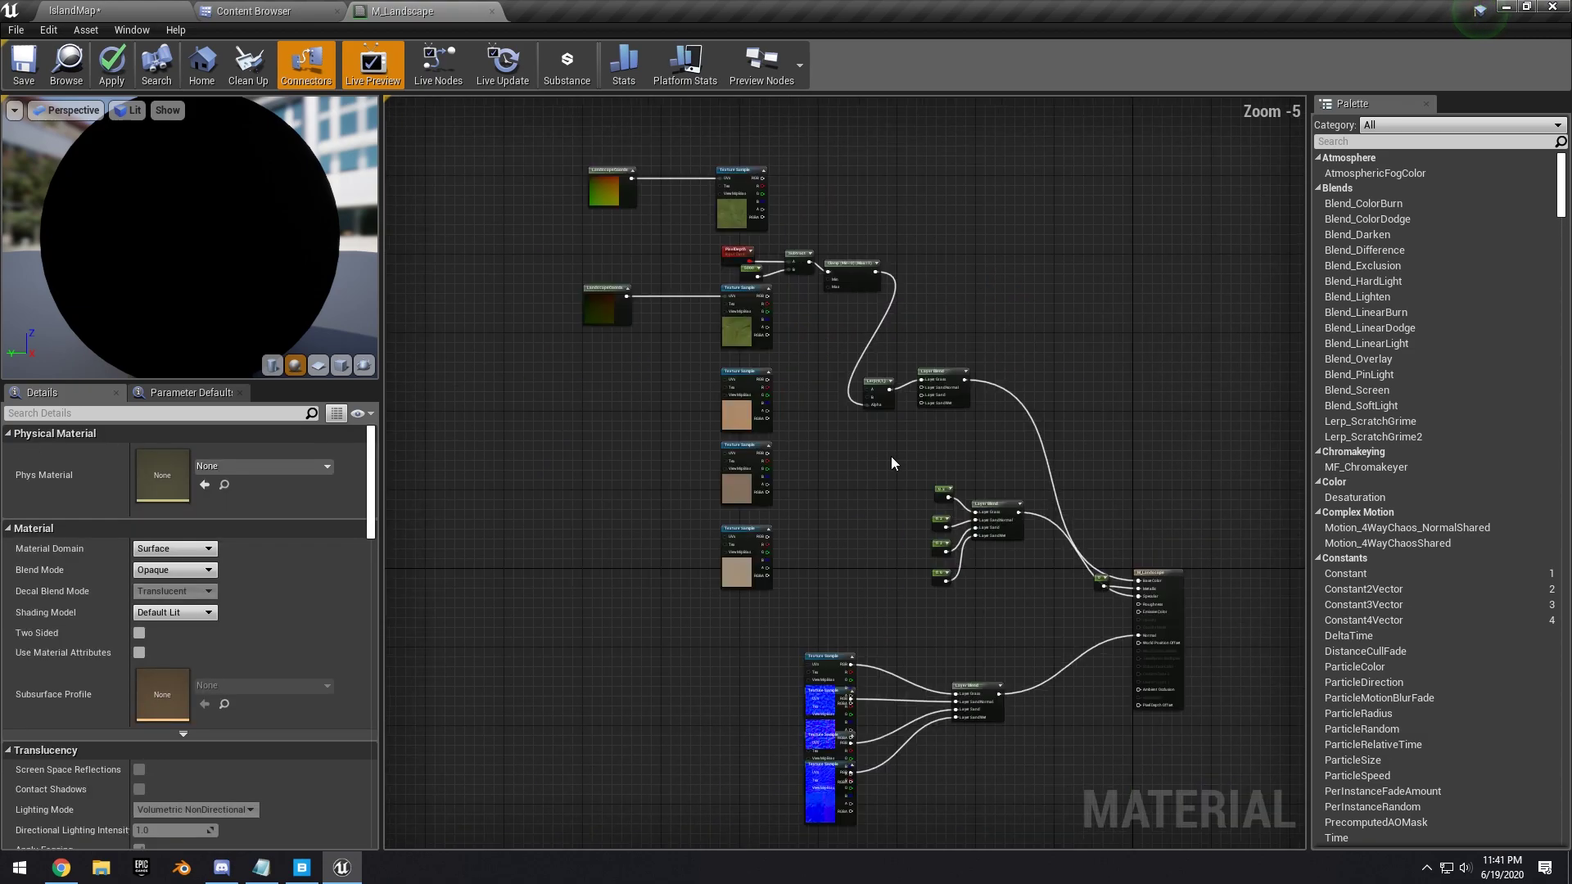
Add more Lerp nodes for the sand layers below the grass Lerp, and connect one to the base color Layer Blend.
right_drag(948, 452, 921, 411)
drag(897, 320, 868, 293)
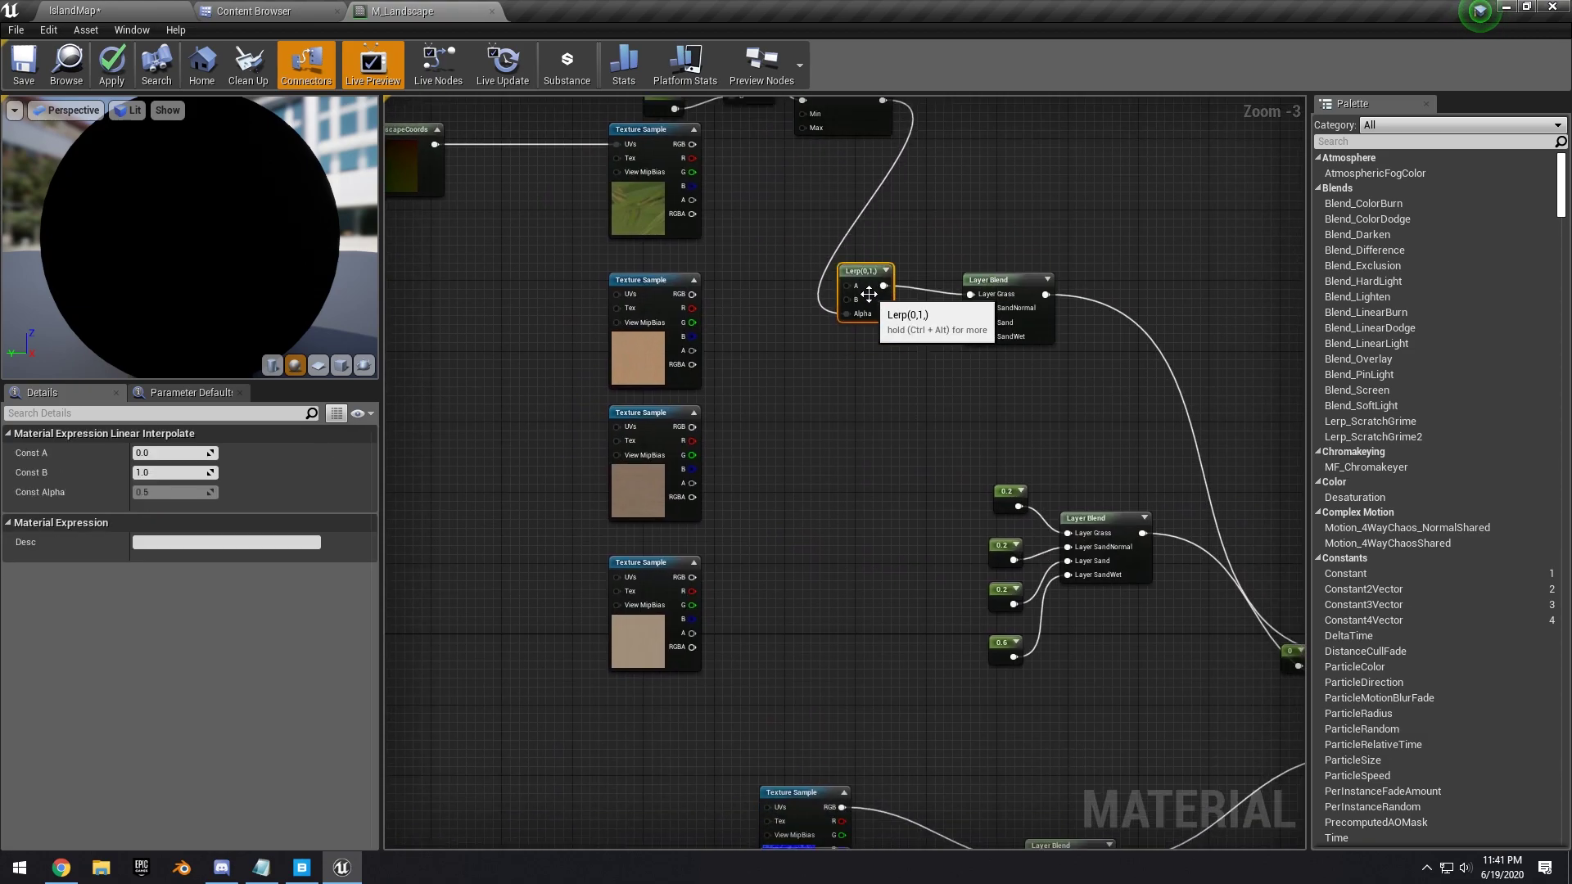
key(l)
click(857, 346)
drag(884, 366, 970, 337)
click(842, 439)
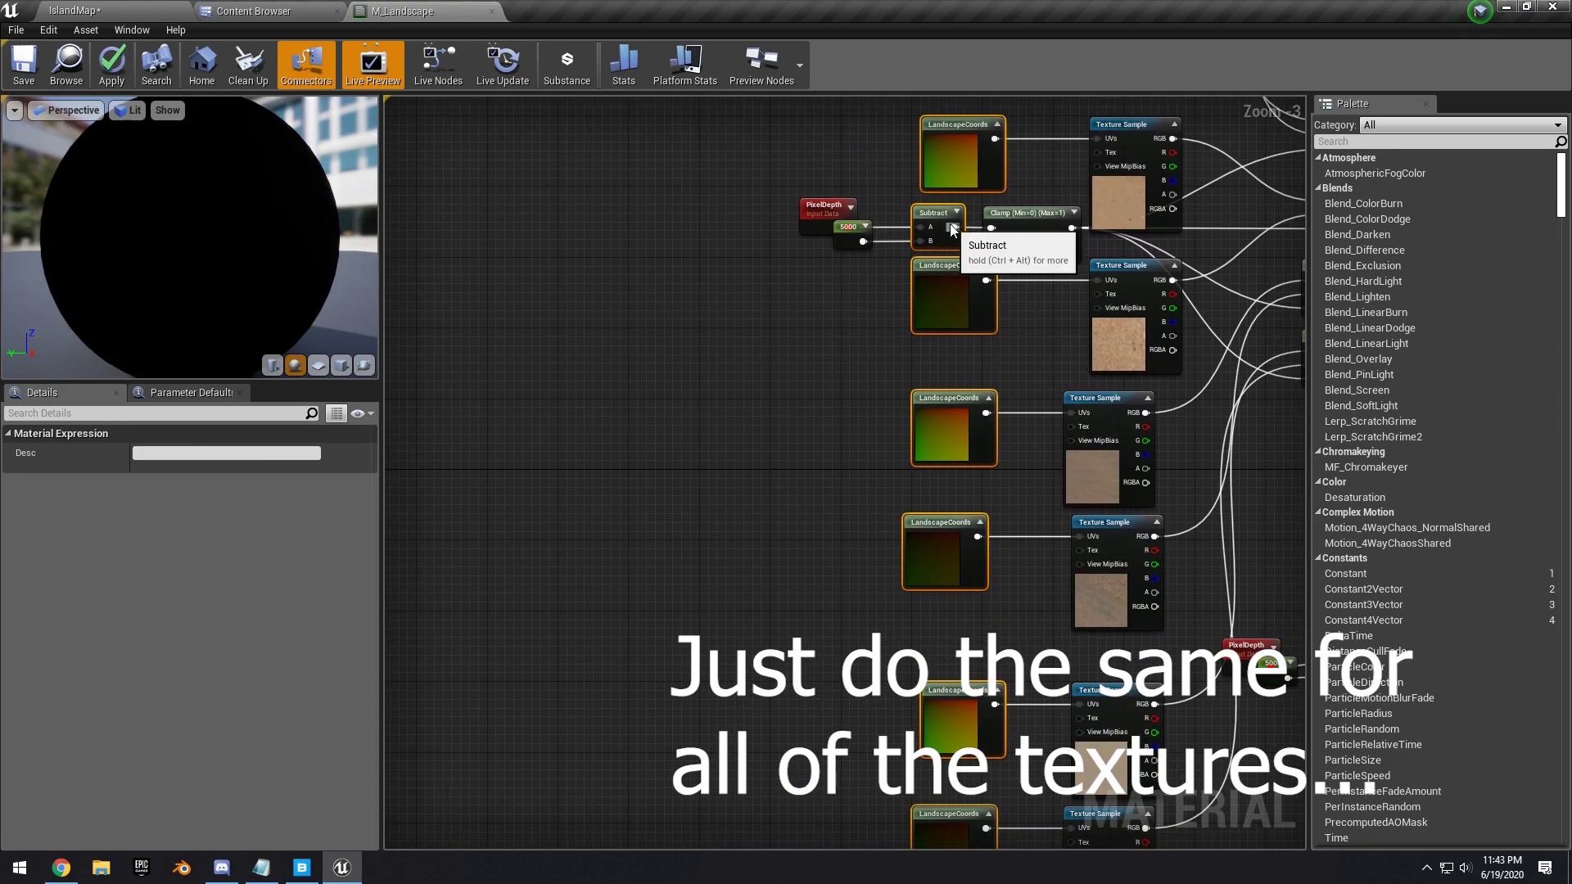
Exclude the Subtract node from the selection and move the sand LandscapeCoords nodes into a column below the grass ones.
ctrl+click(952, 231)
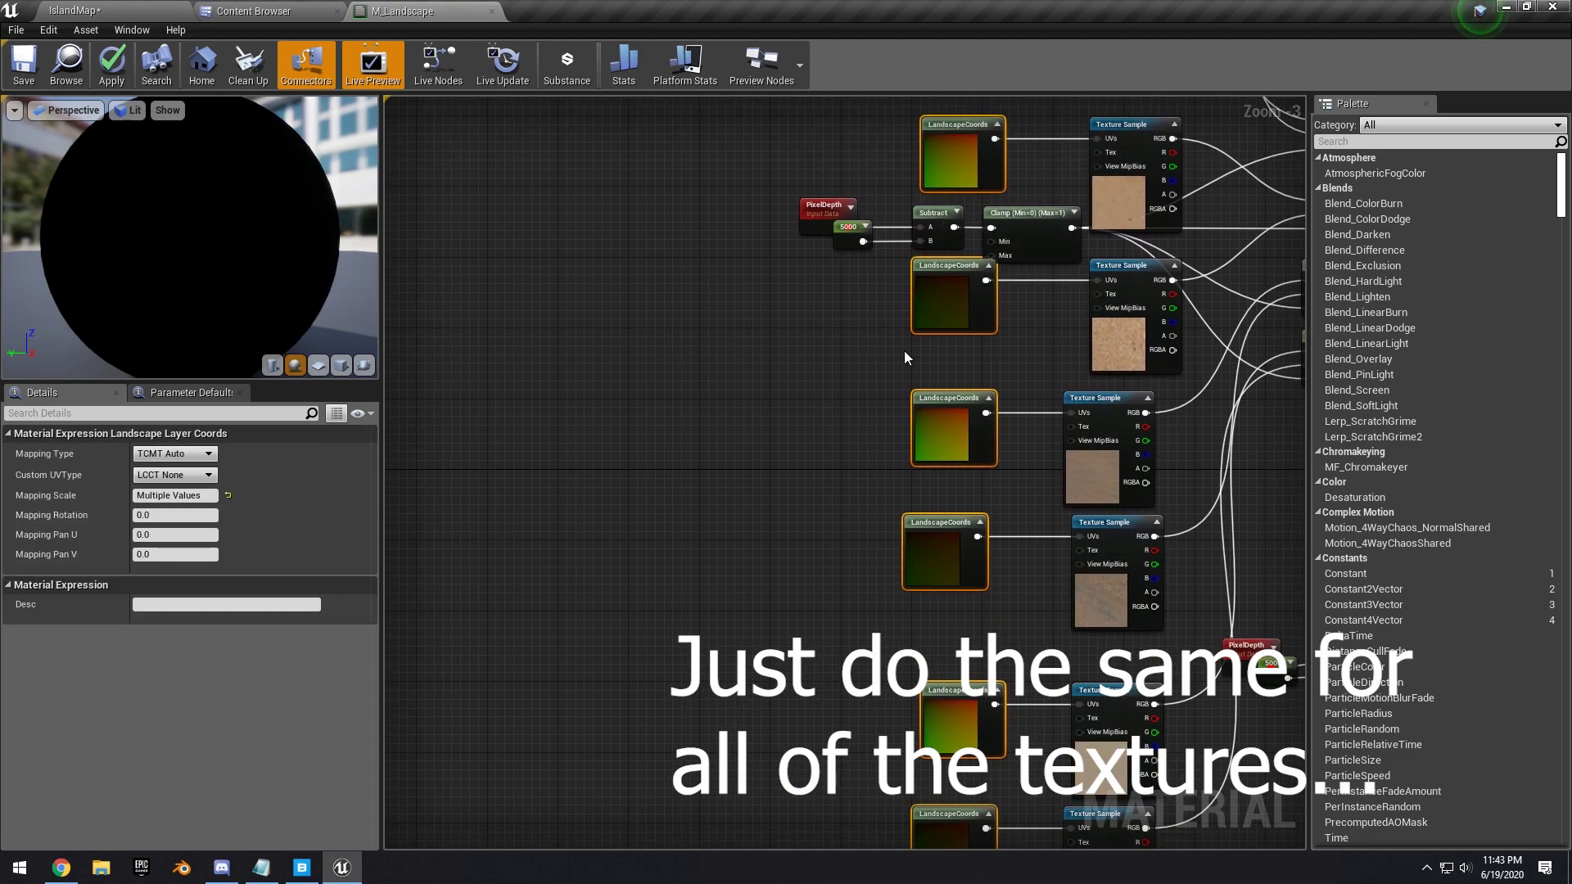
scroll(902, 363, down, 4)
drag(818, 348, 790, 538)
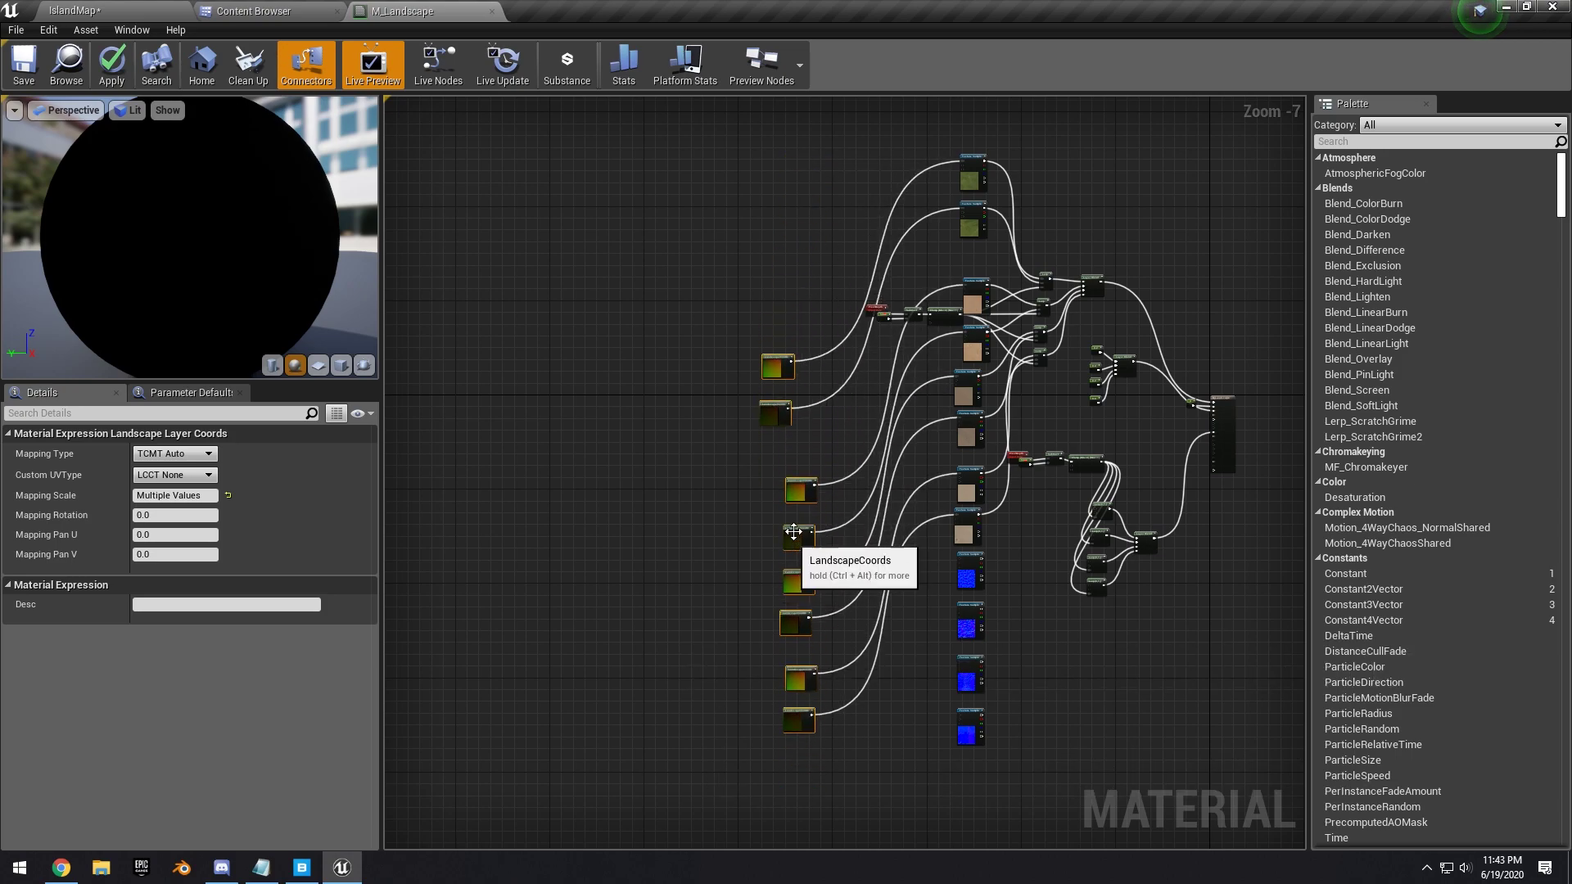
Wire the first sand layer's two LandscapeCoords nodes to the UVs of the matching normal map textures.
scroll(873, 499, up, 3)
right_drag(873, 500, 856, 396)
scroll(846, 334, down, 2)
drag(906, 684, 971, 459)
right_drag(987, 521, 966, 439)
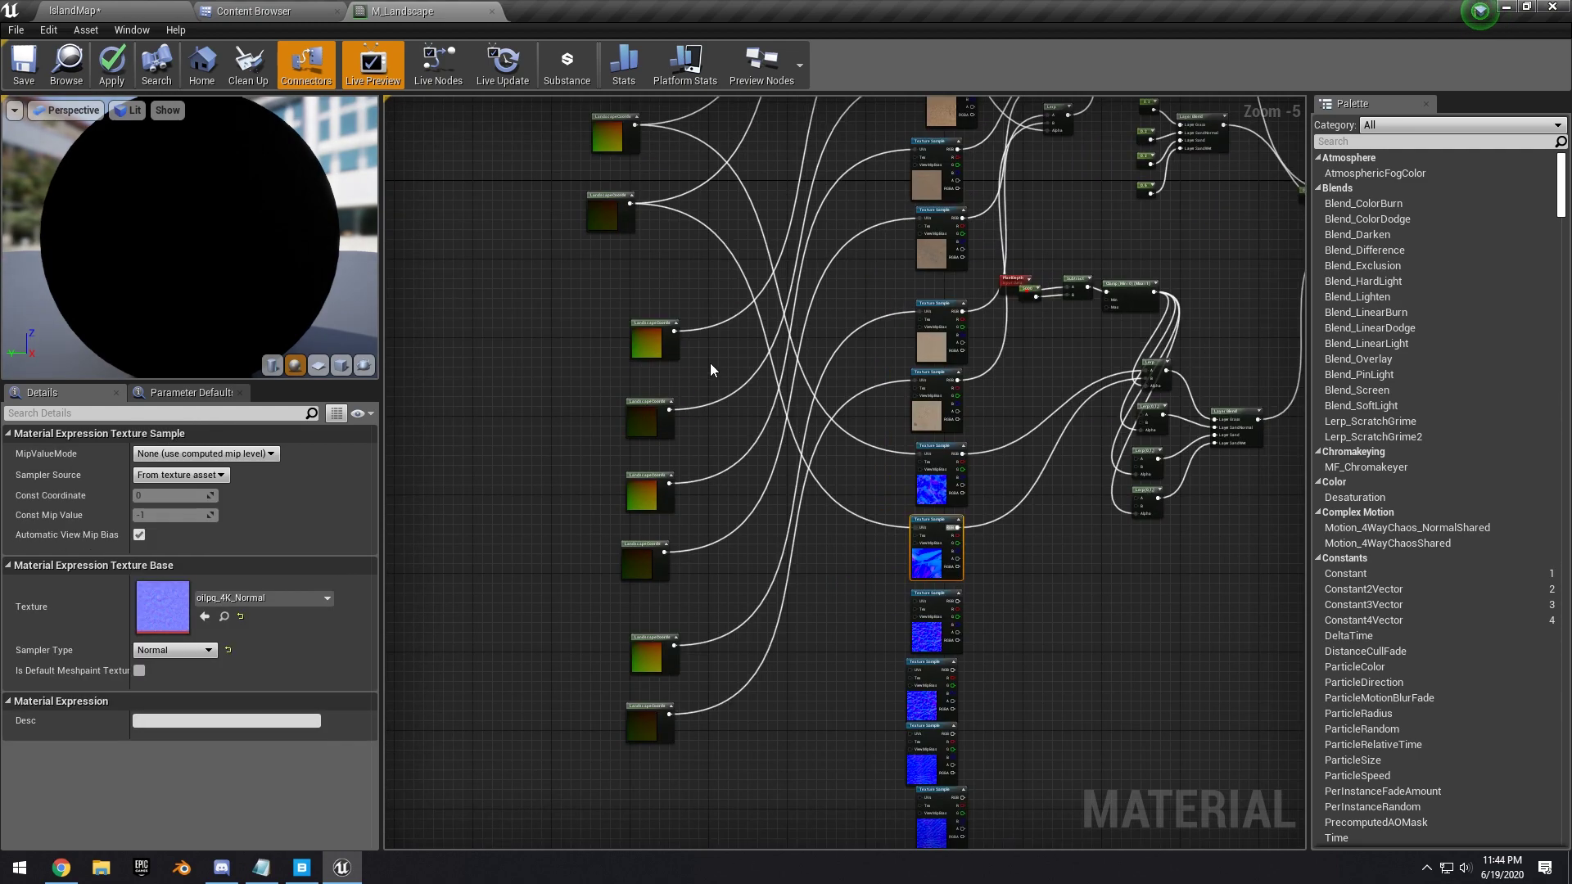
drag(678, 340, 916, 601)
right_drag(686, 383, 689, 318)
drag(672, 345, 929, 618)
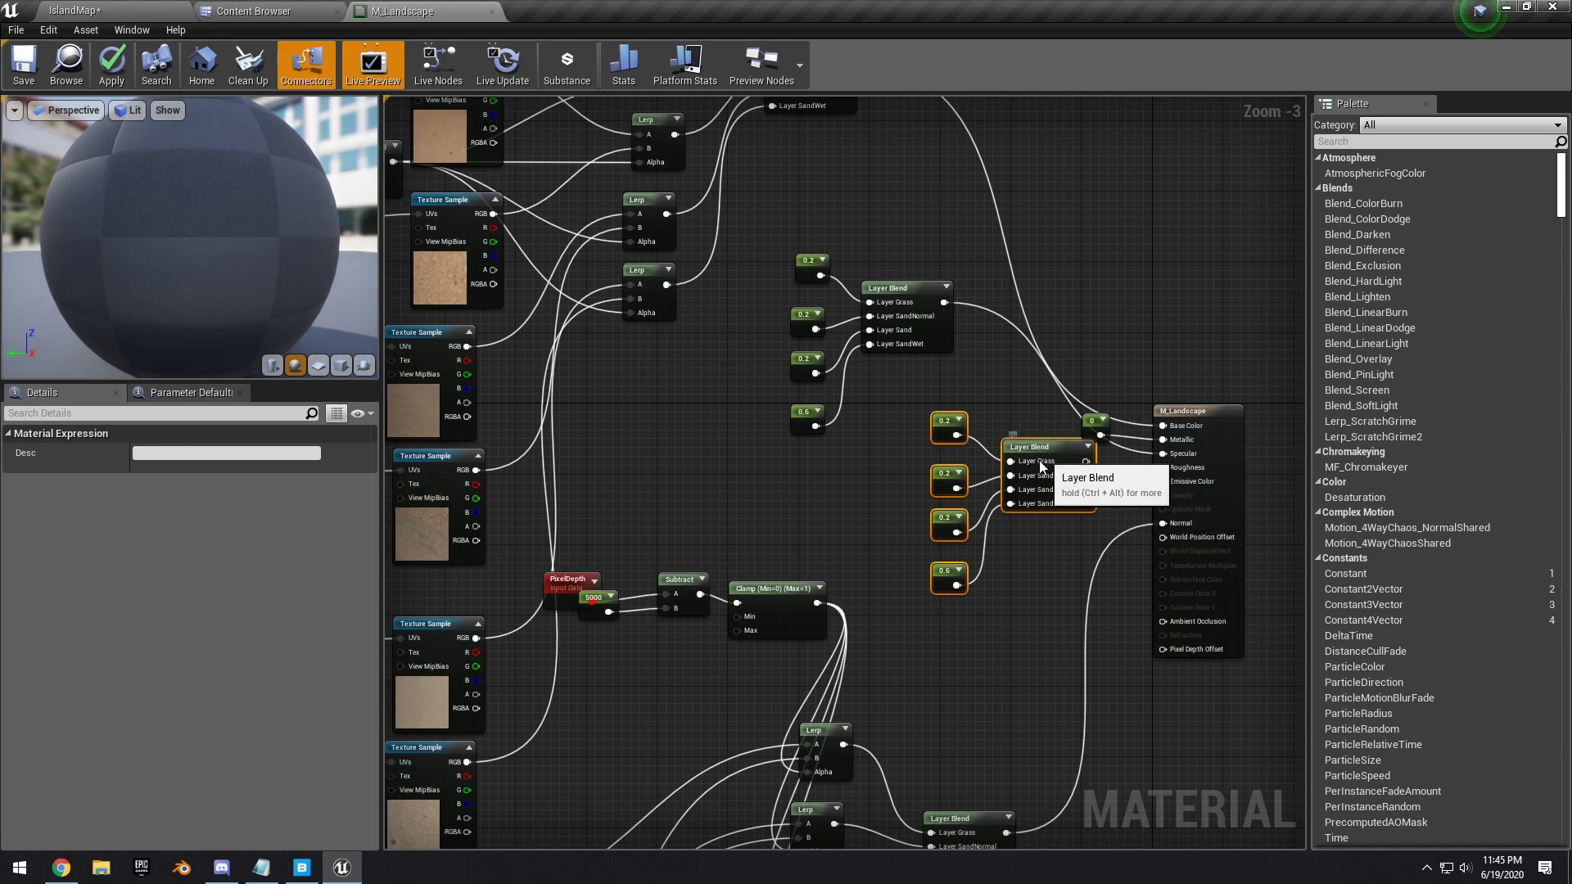
Connect the duplicated Layer Blend with its constants to the material's Roughness input, and discard the extra zero constant.
drag(1039, 462, 1160, 469)
drag(1107, 534, 1104, 478)
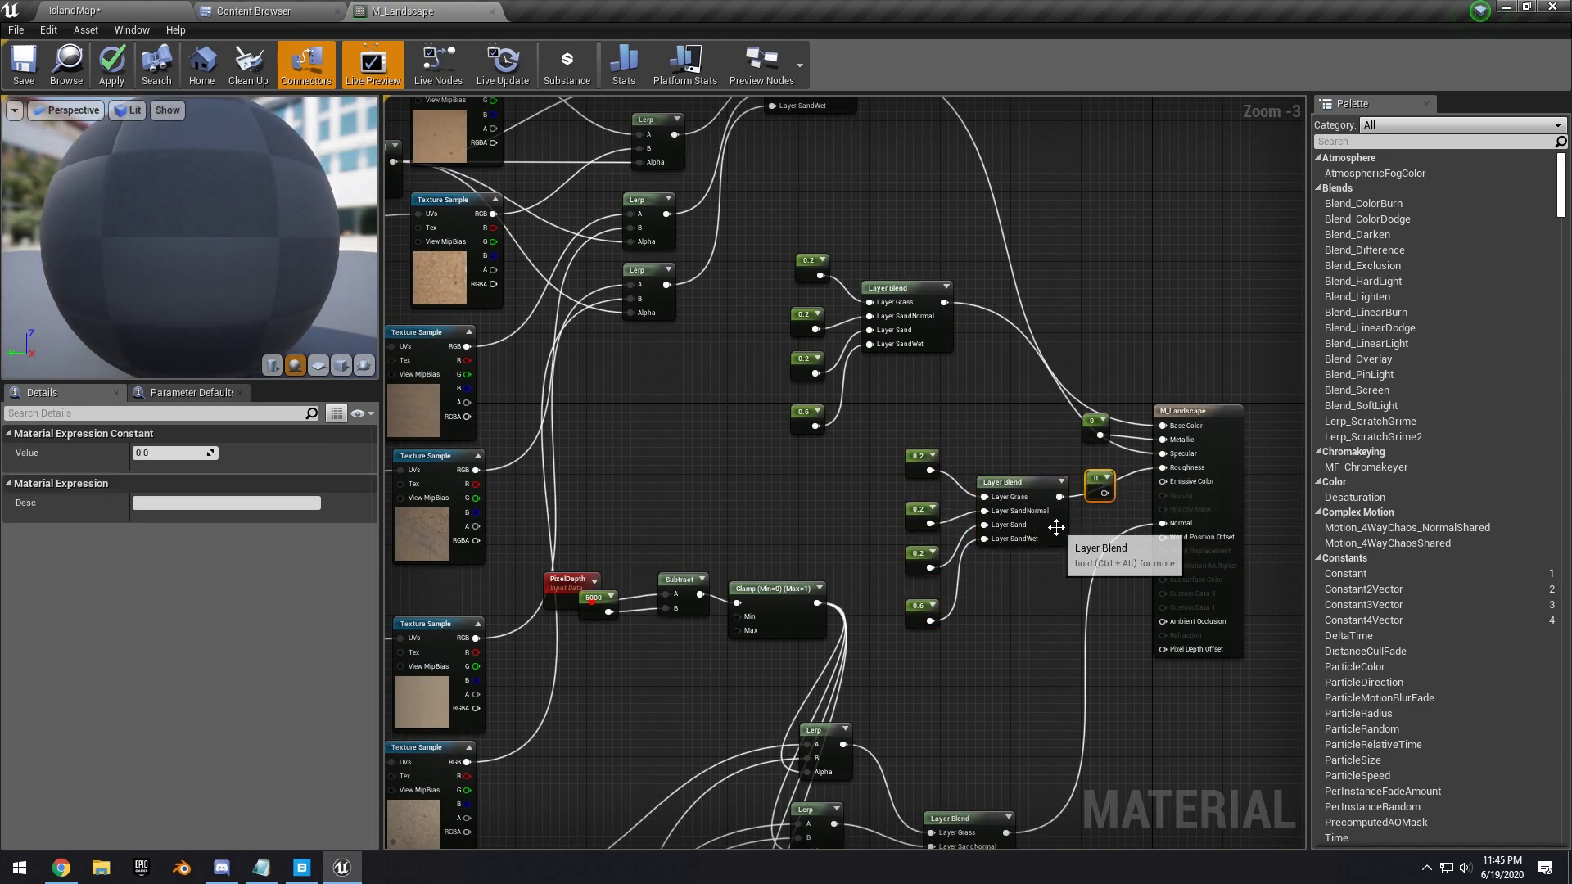
click(1076, 532)
Set the constant feeding the SandWet layer of the roughness Layer Blend to 0.1.
scroll(1072, 534, up, 2)
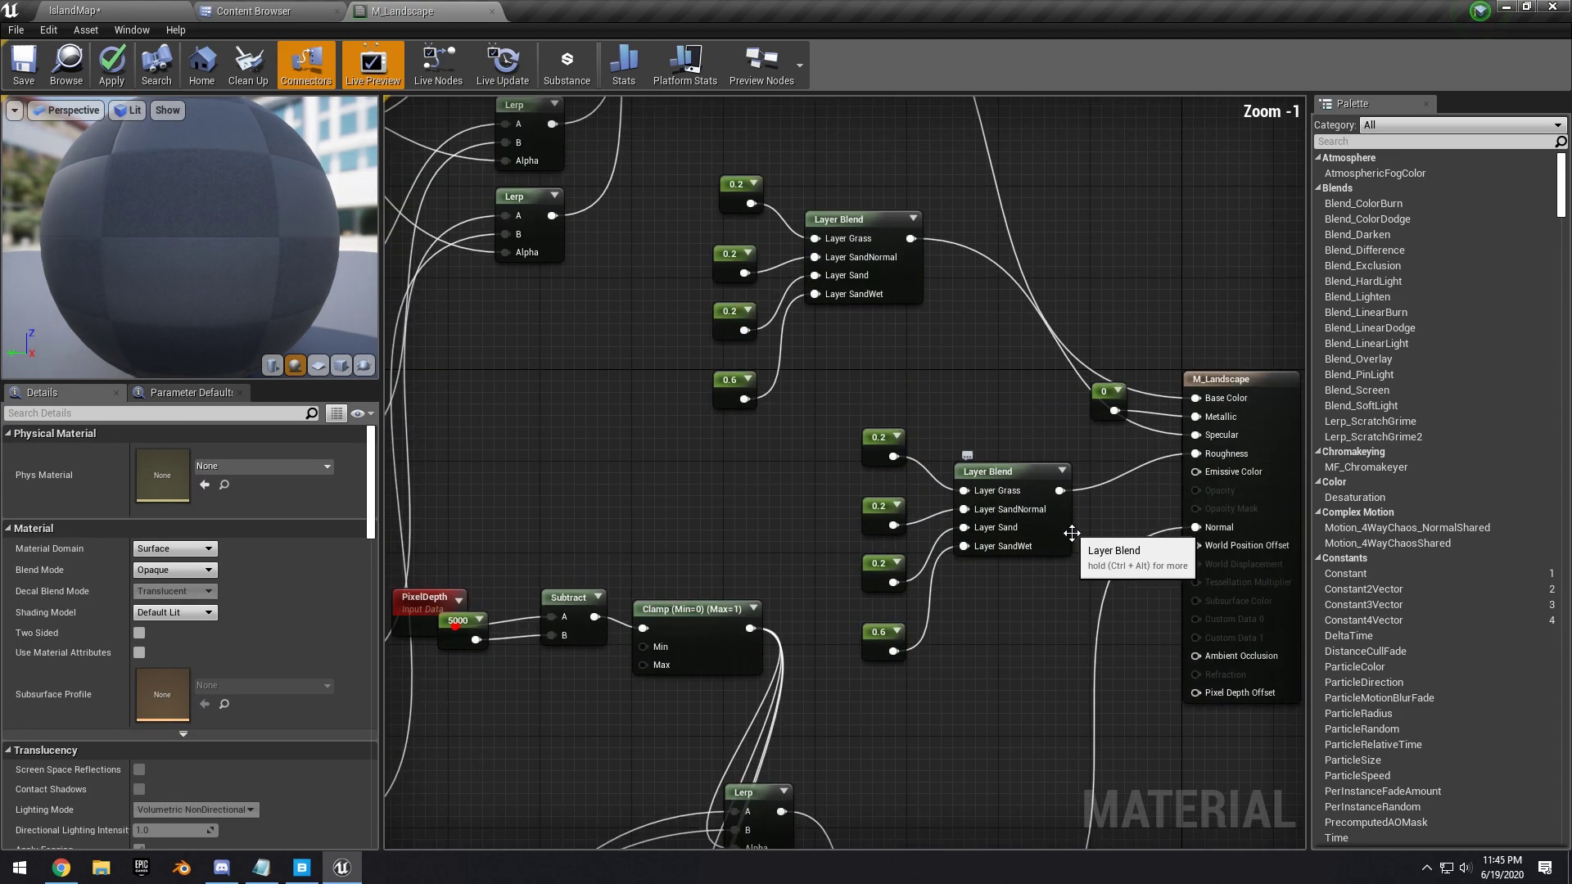
click(898, 633)
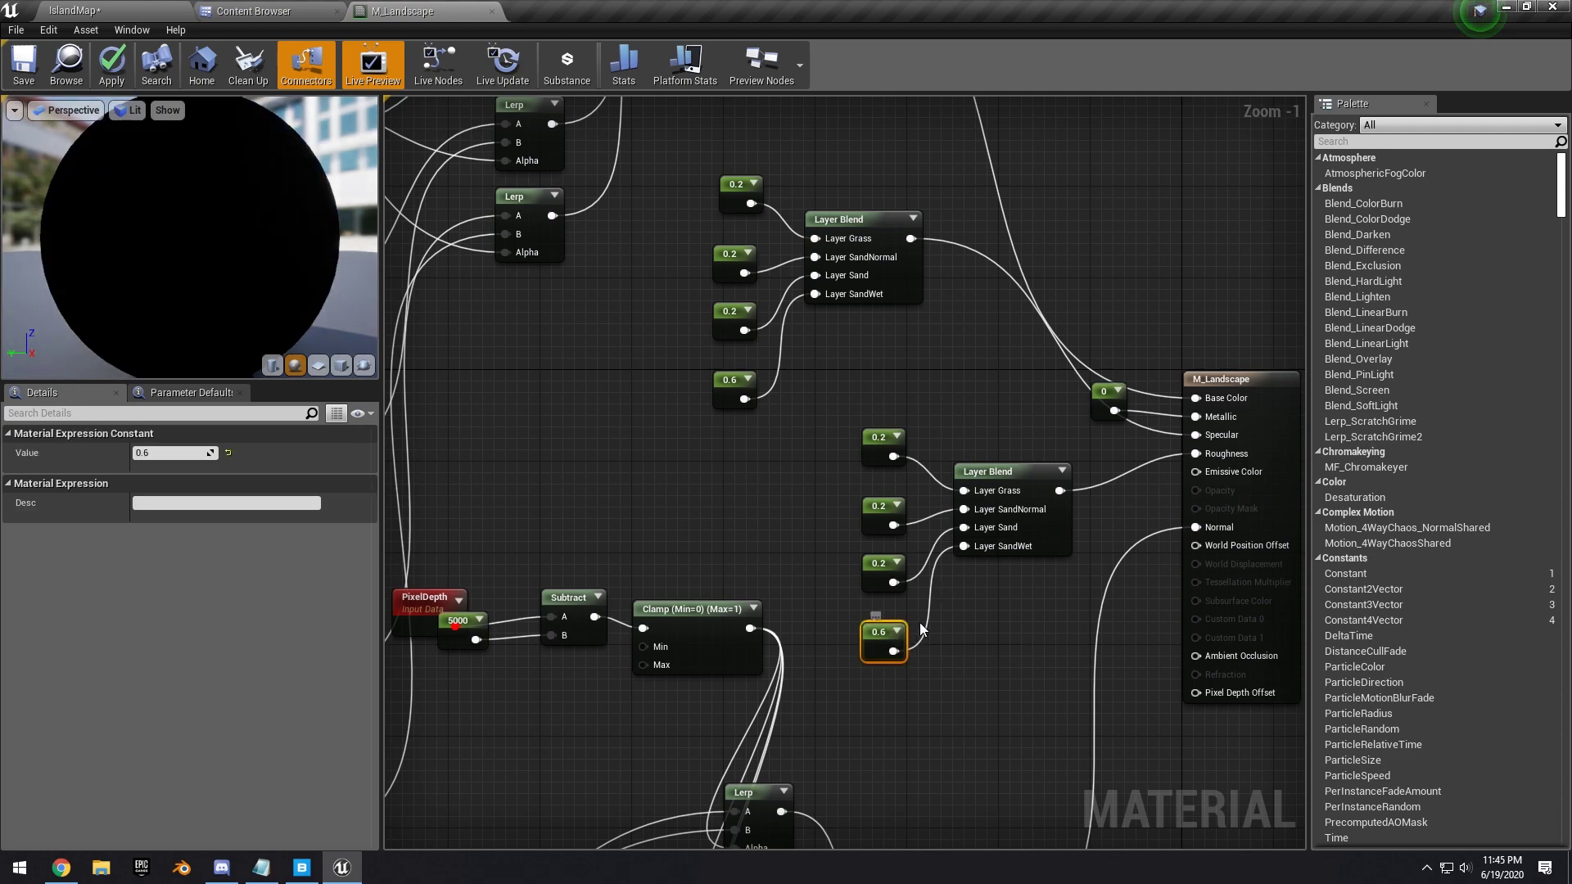
click(165, 454)
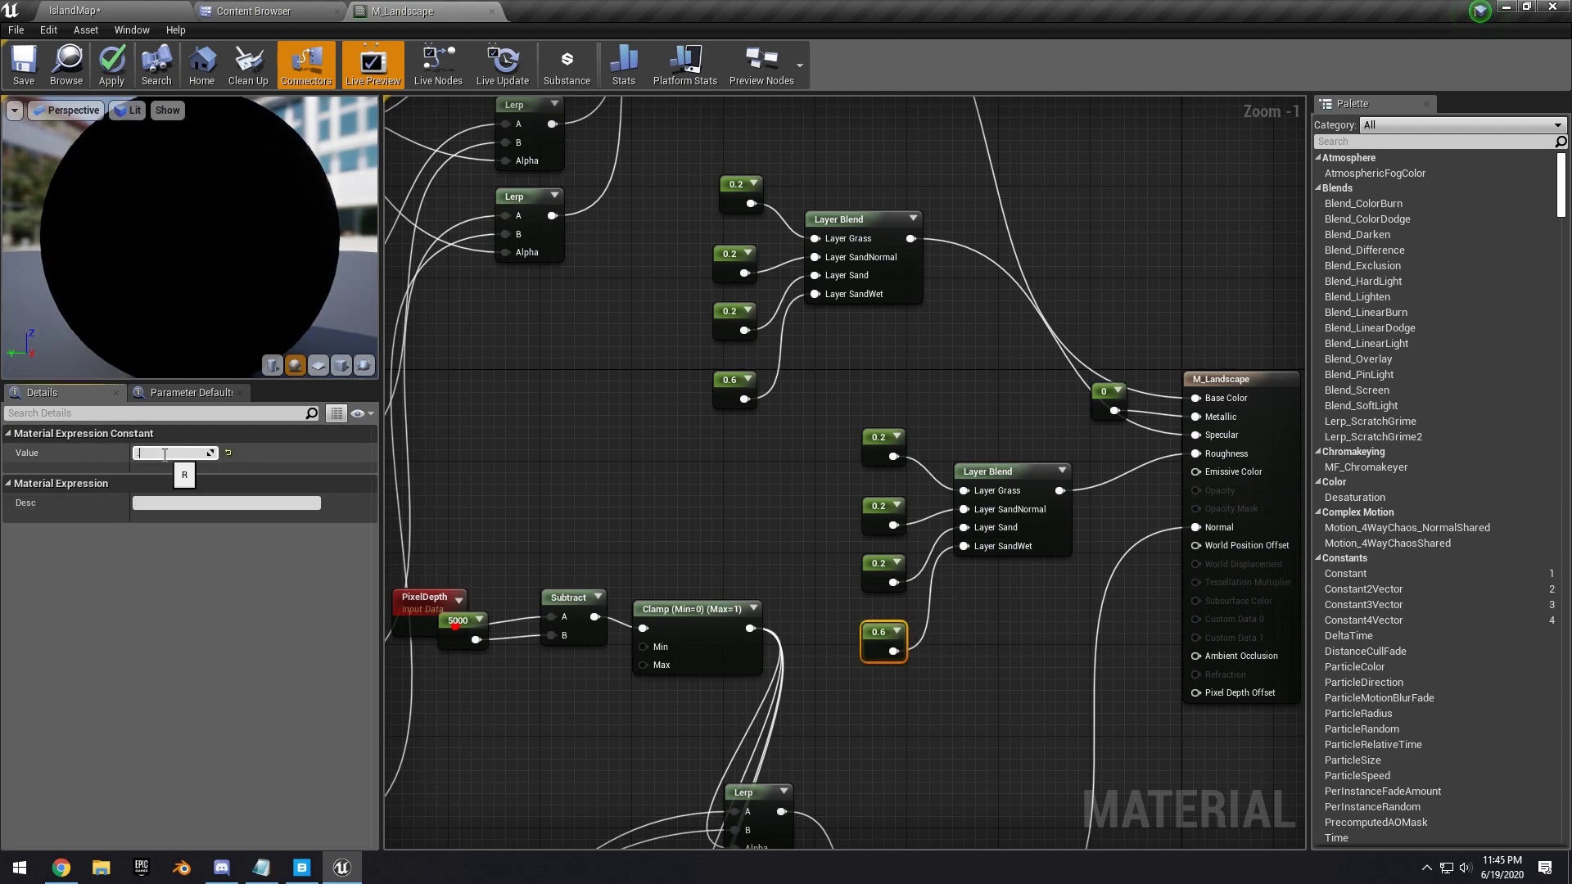
text(0.1)
key(Return)
scroll(639, 449, down, 2)
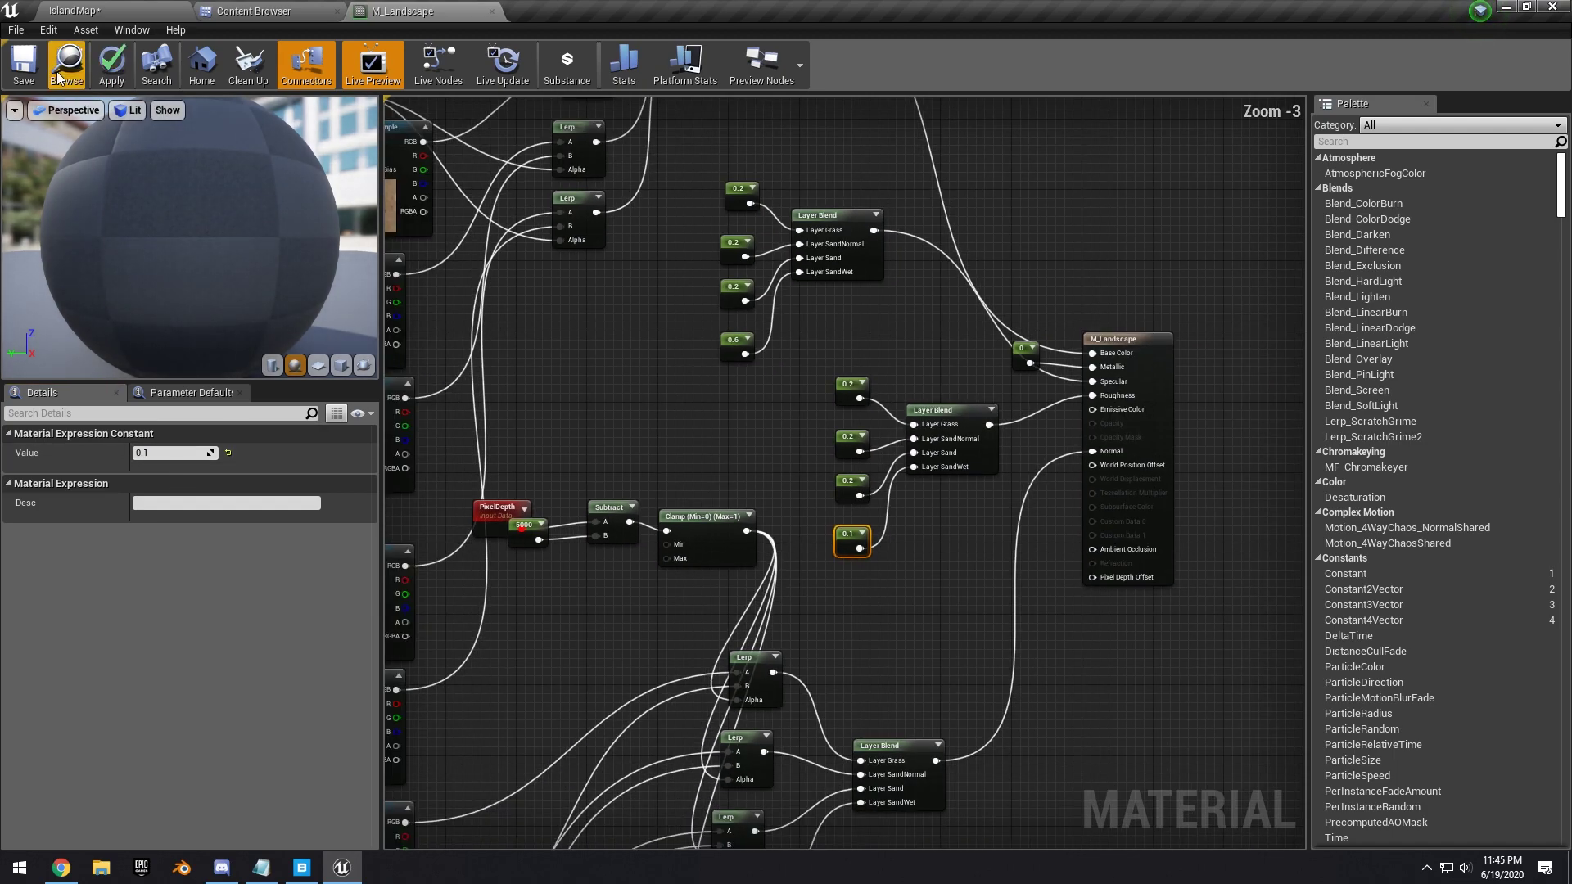
Delete the LandscapeIslands actor from IslandMap, accepting that its reference from BP_Ocean breaks.
click(113, 10)
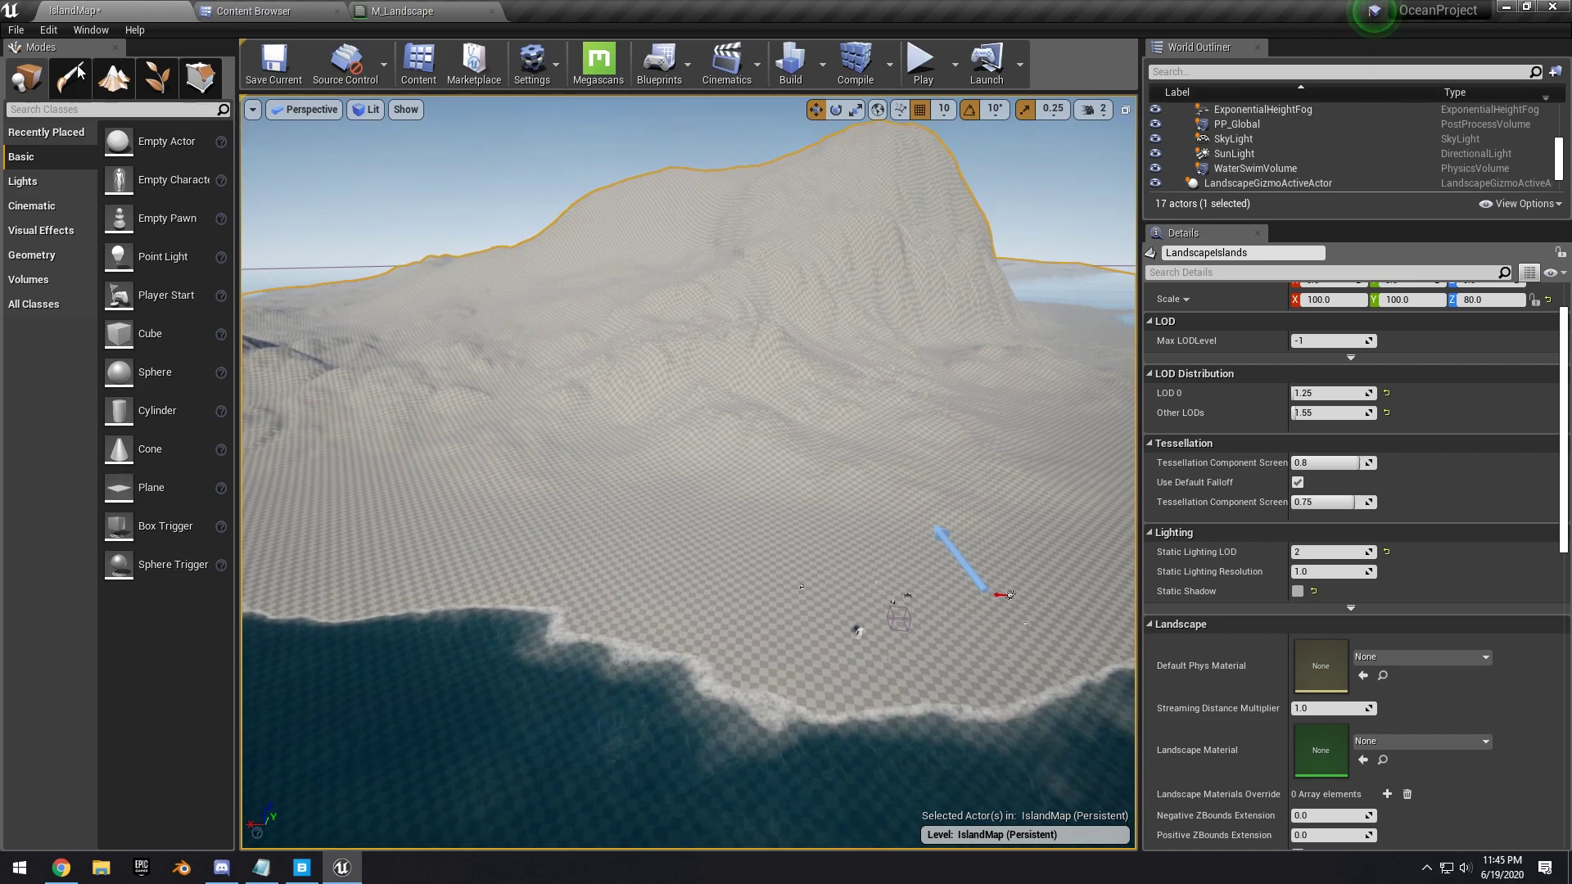
key(Delete)
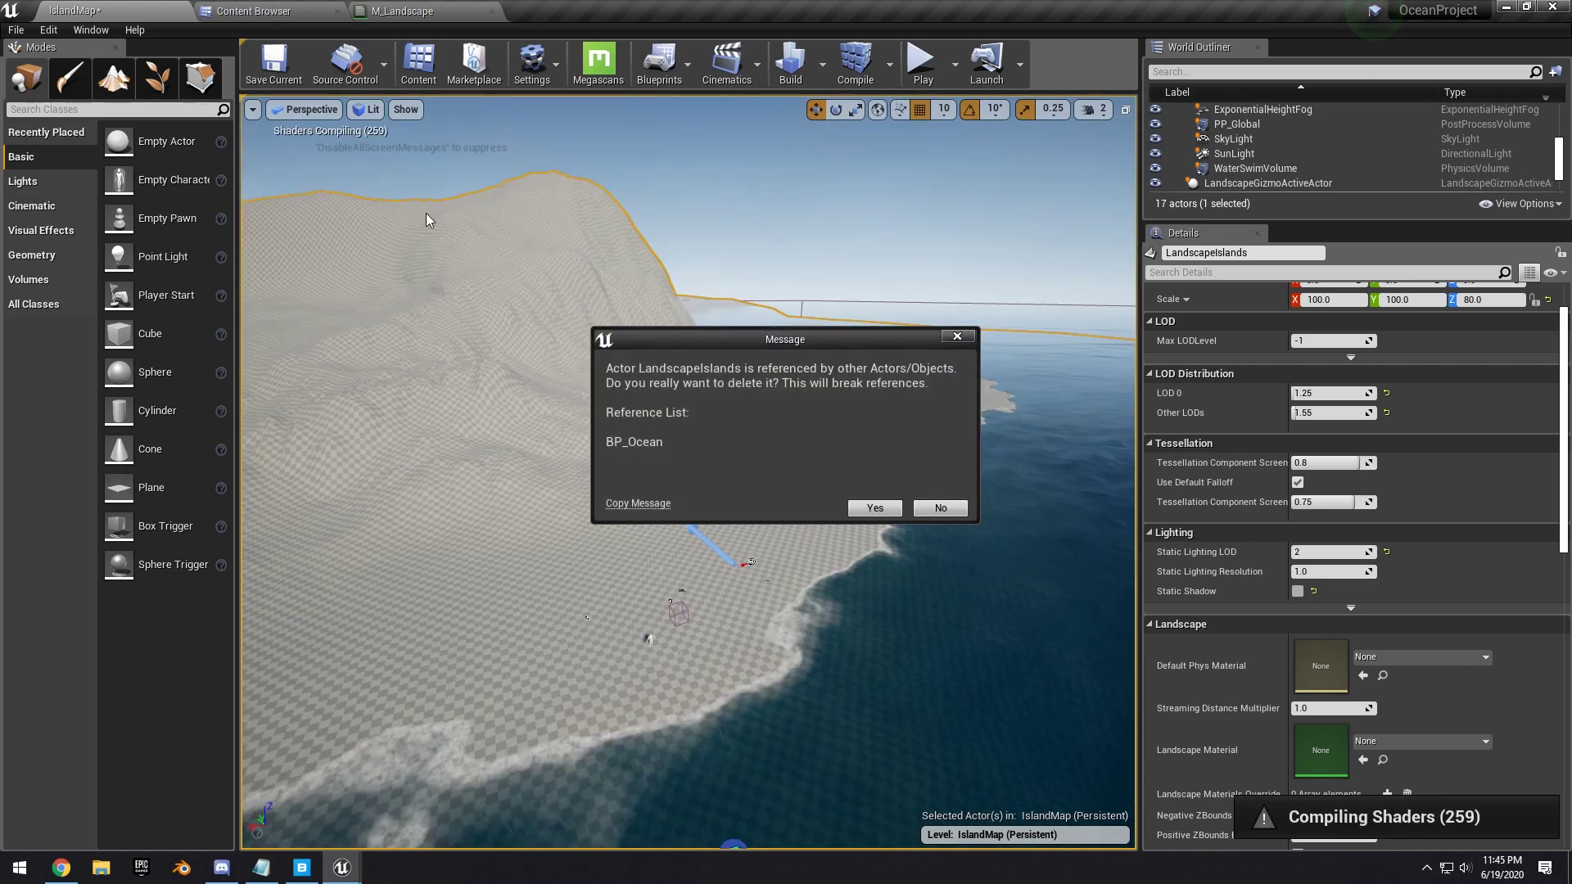
click(874, 509)
Begin a new landscape in IslandMap and assign M_Landscape as its material.
key(shift+3)
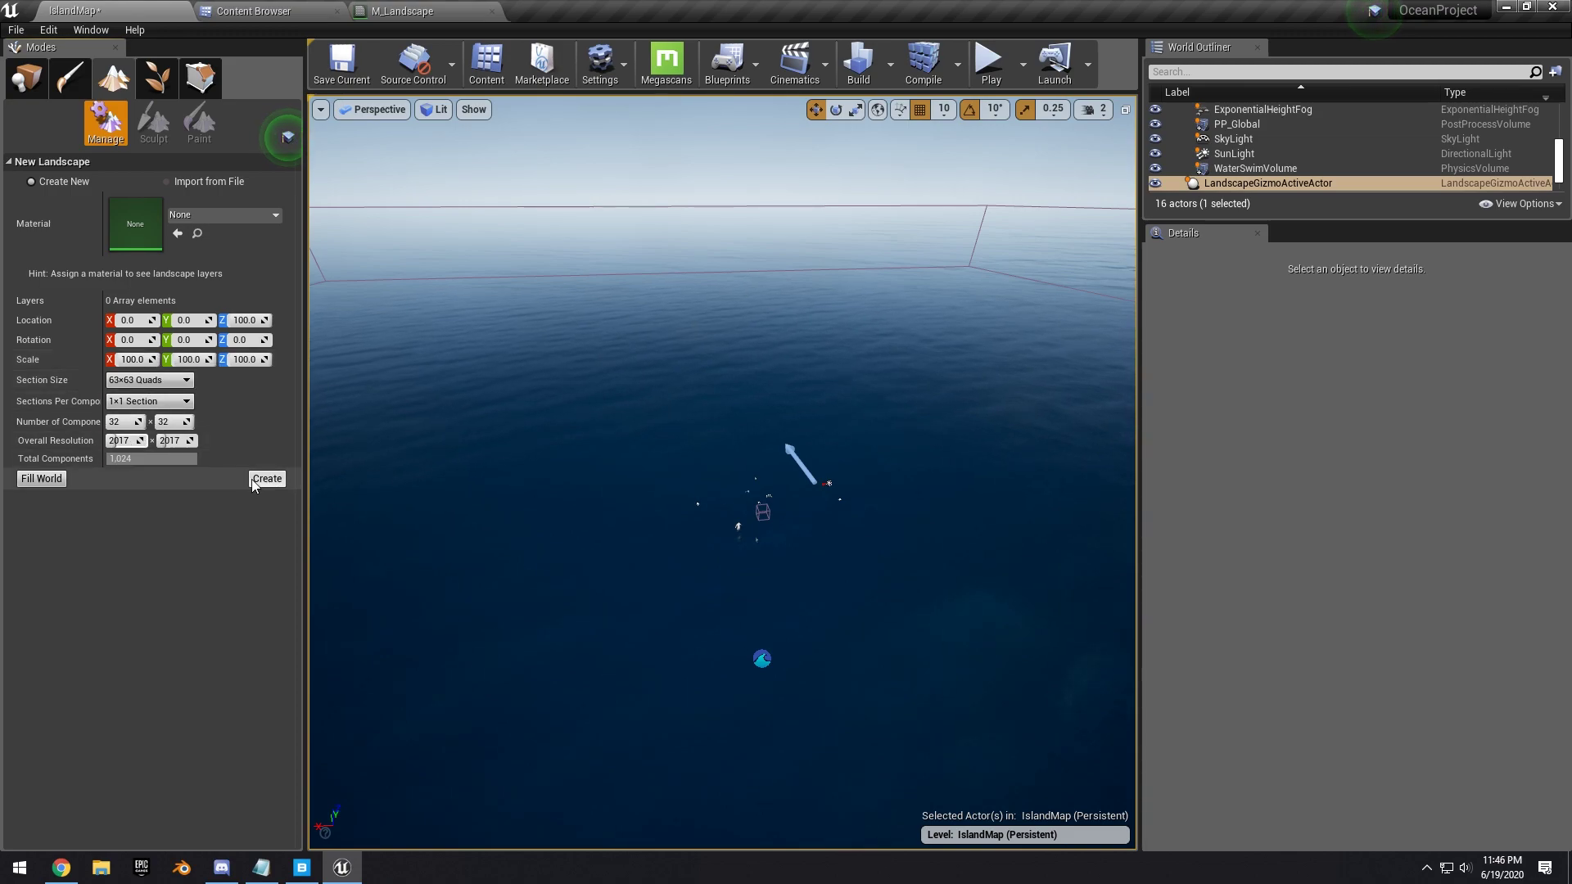
click(233, 215)
text(m_la)
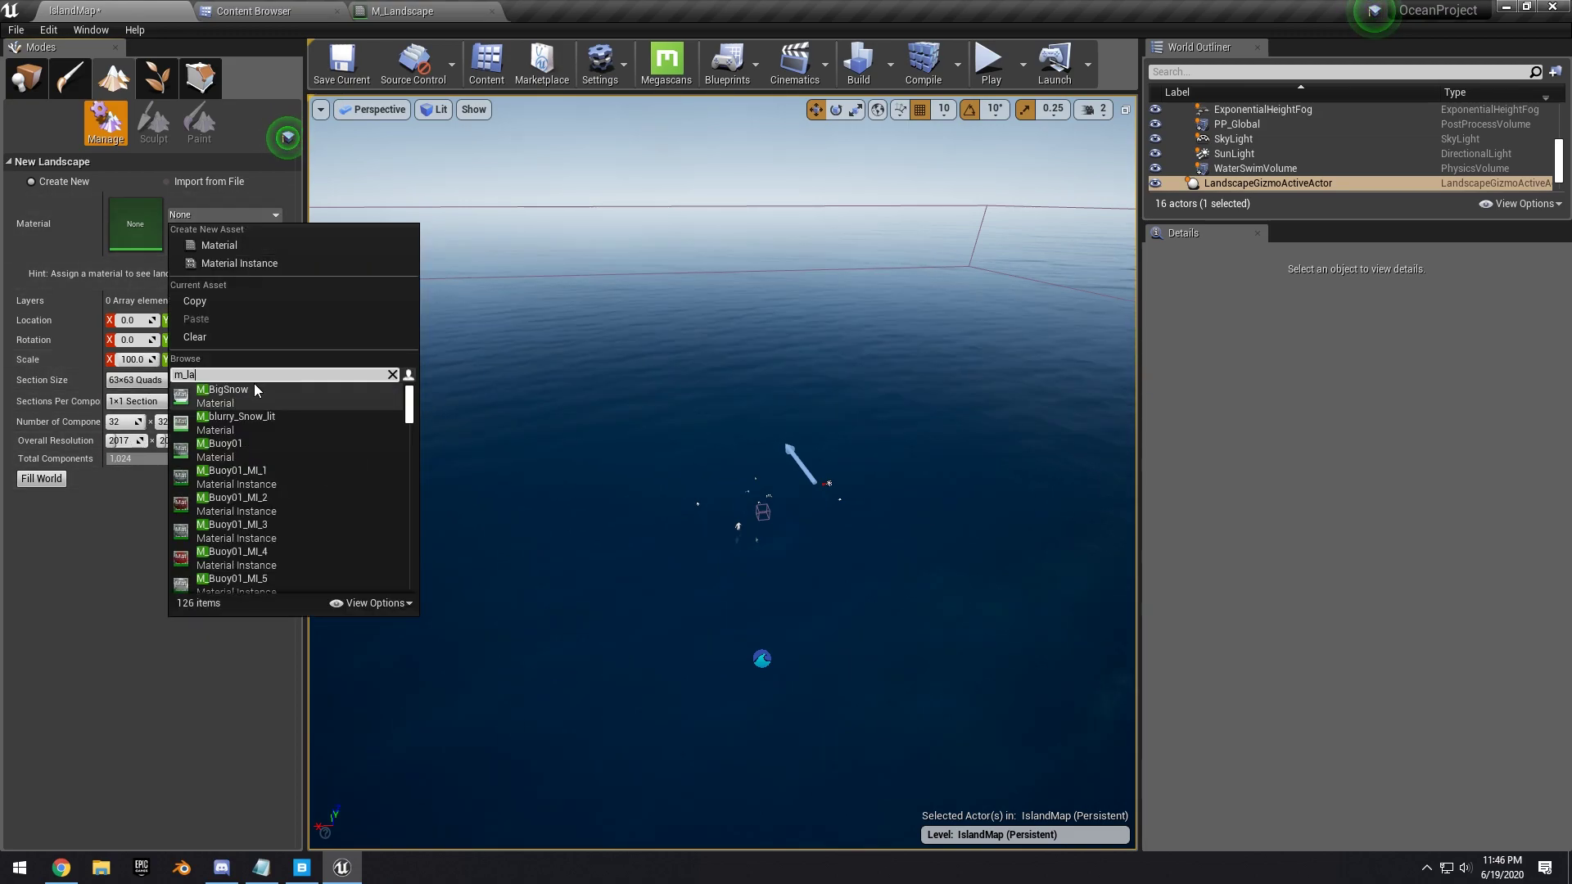
text(ndscape)
click(254, 390)
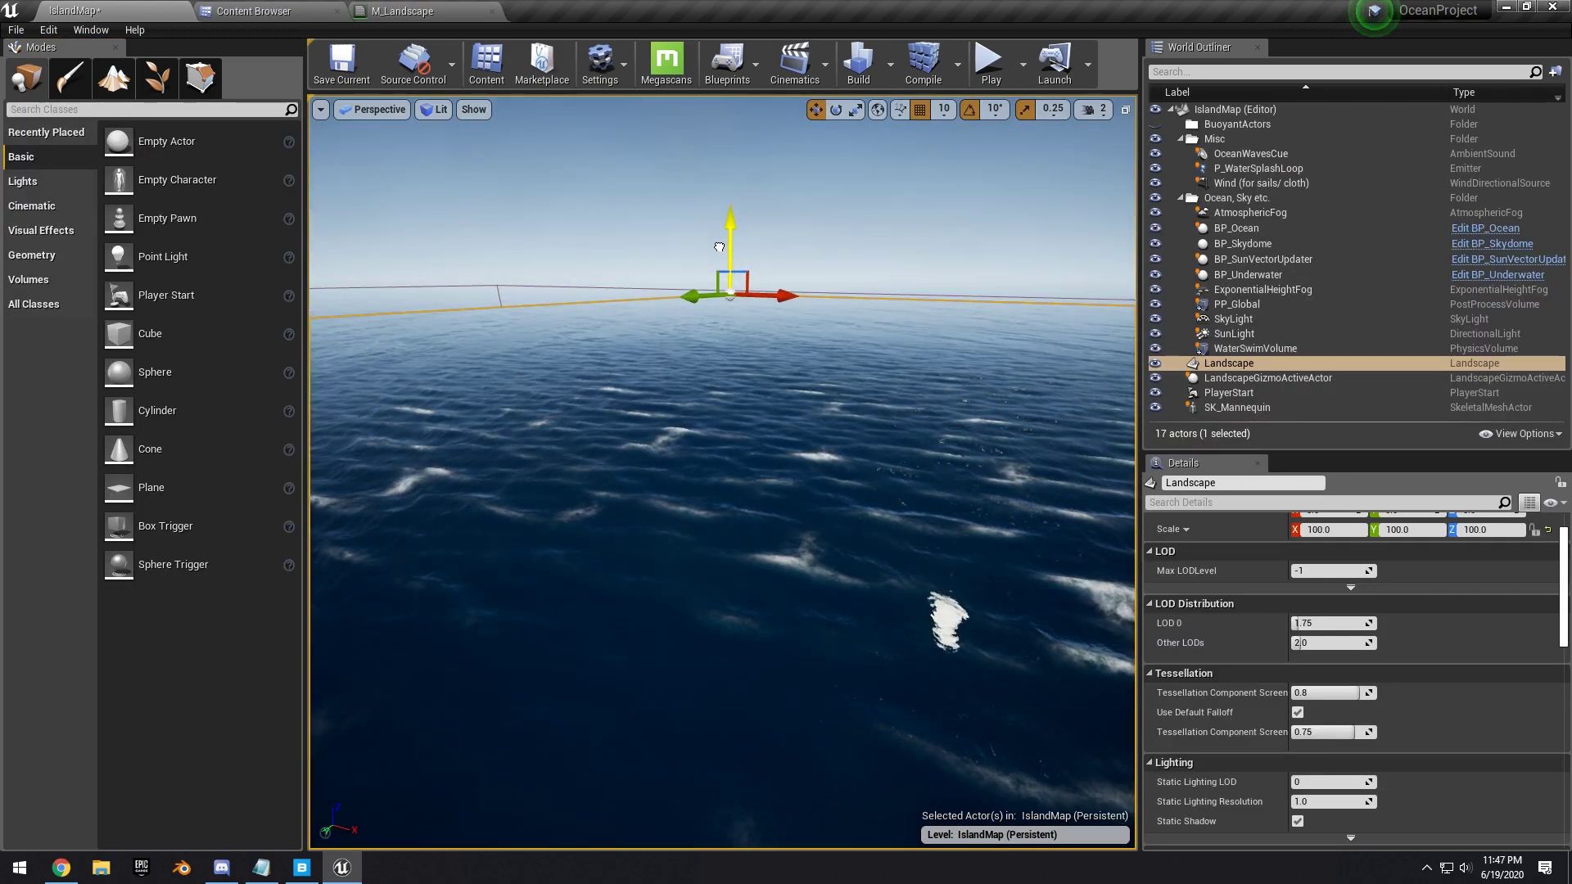
Switch to landscape painting and create layer infos for the SandNormal, Sand and SandWet layers.
right_drag(718, 247, 352, 260)
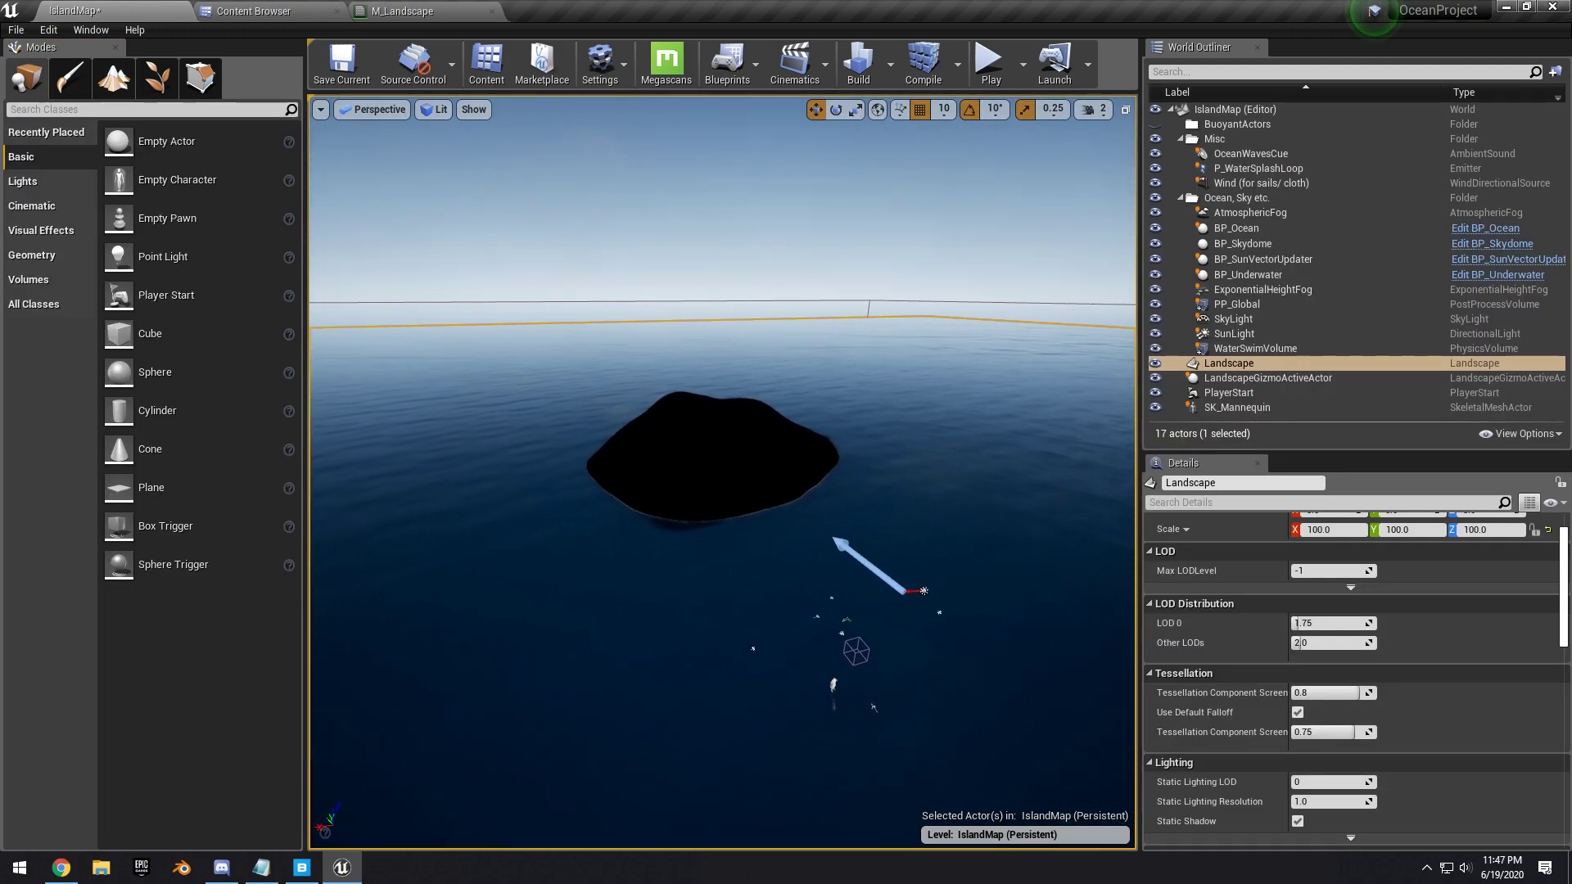
click(114, 78)
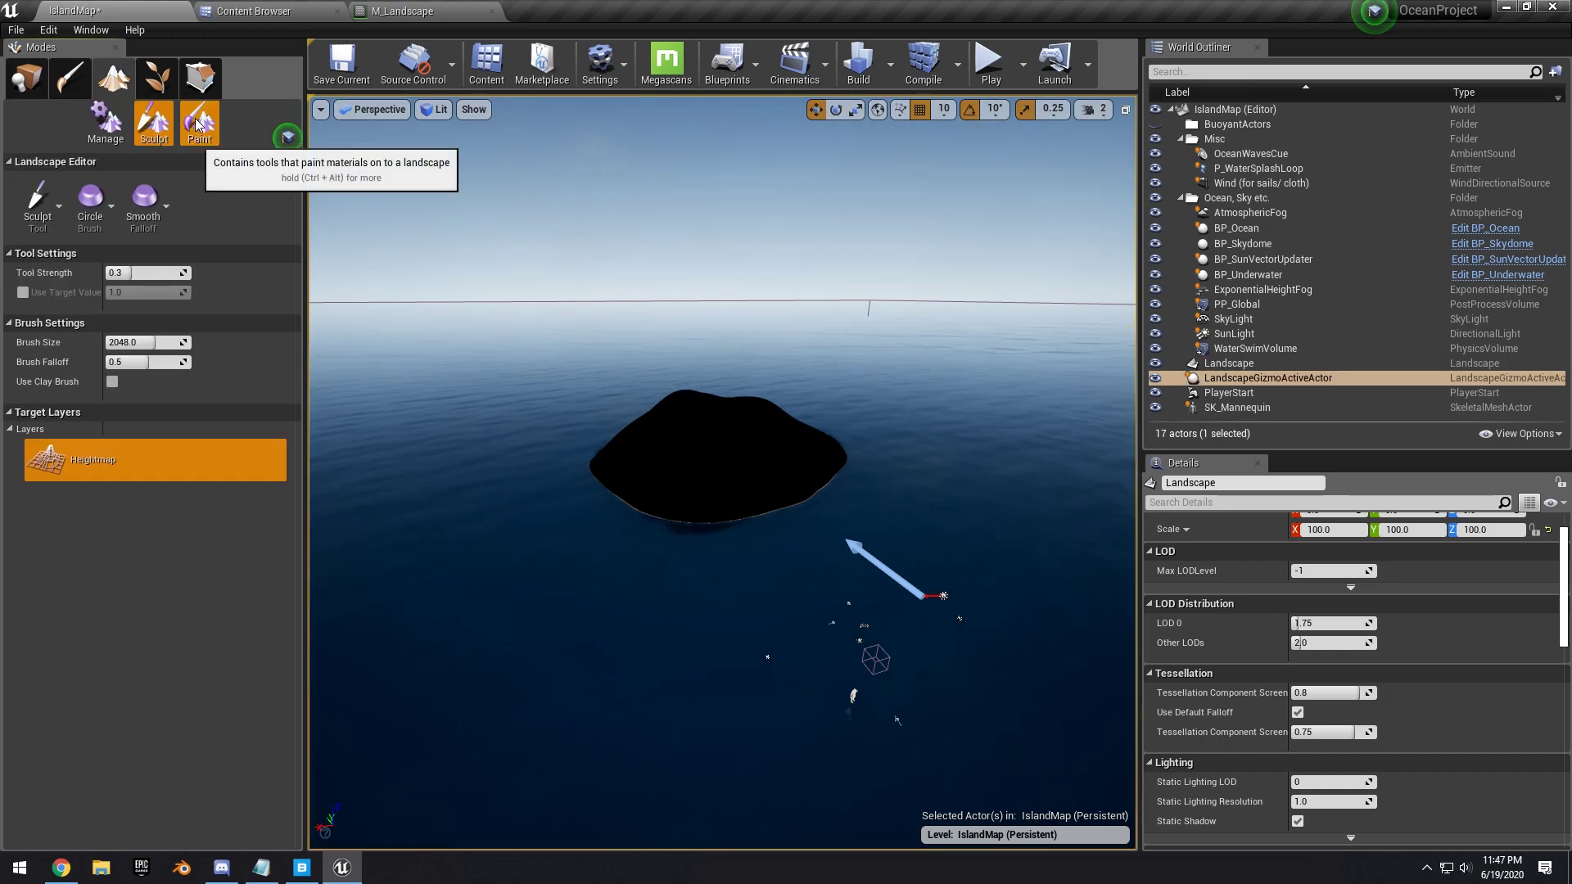
click(200, 122)
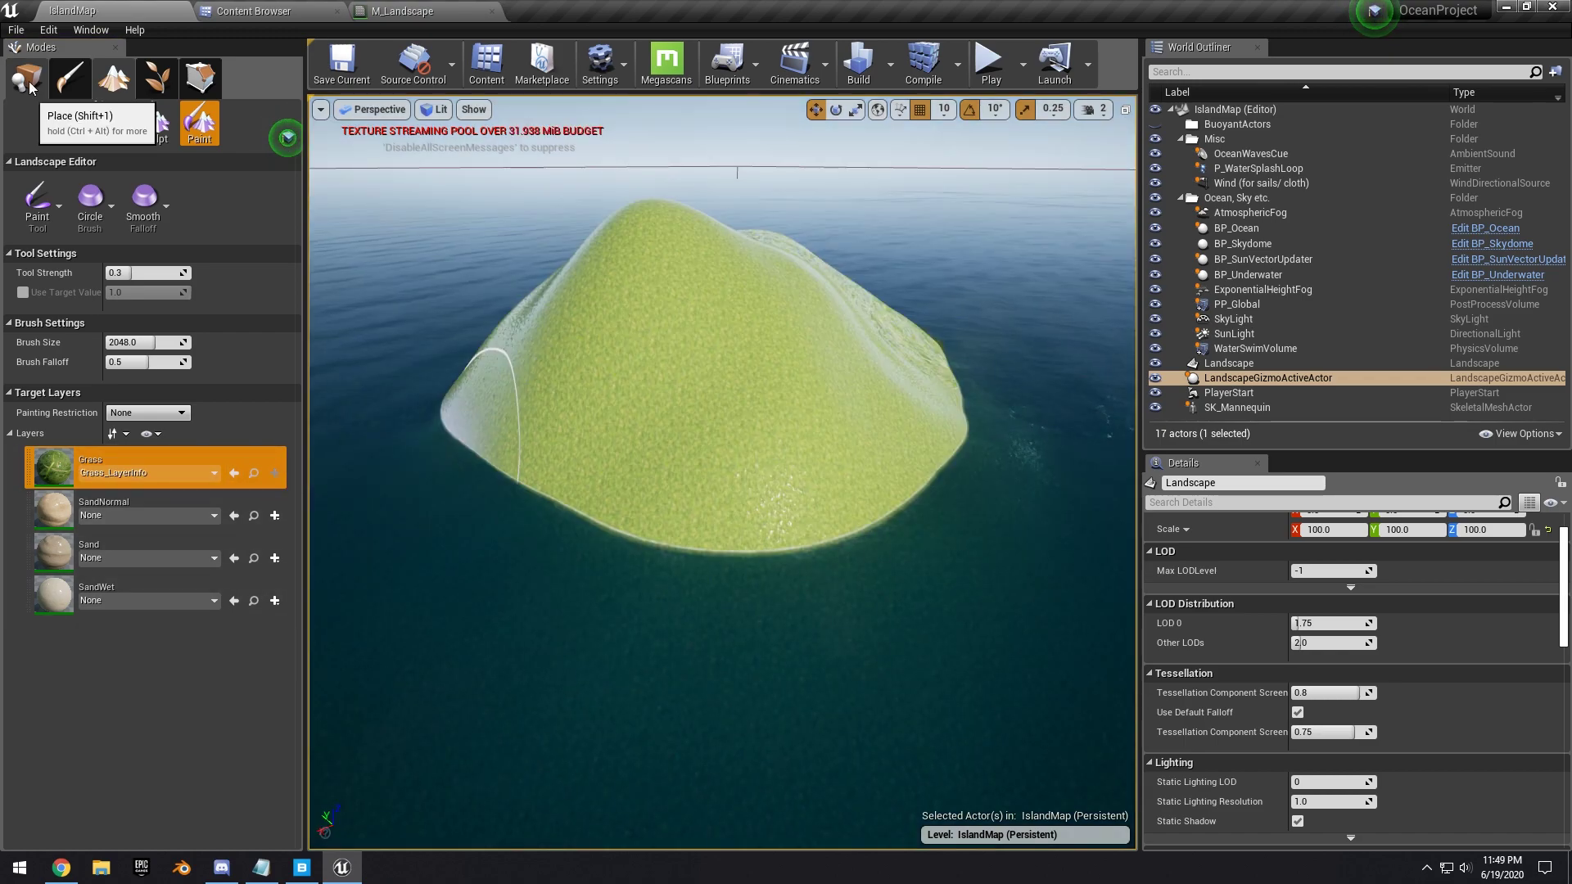
click(105, 122)
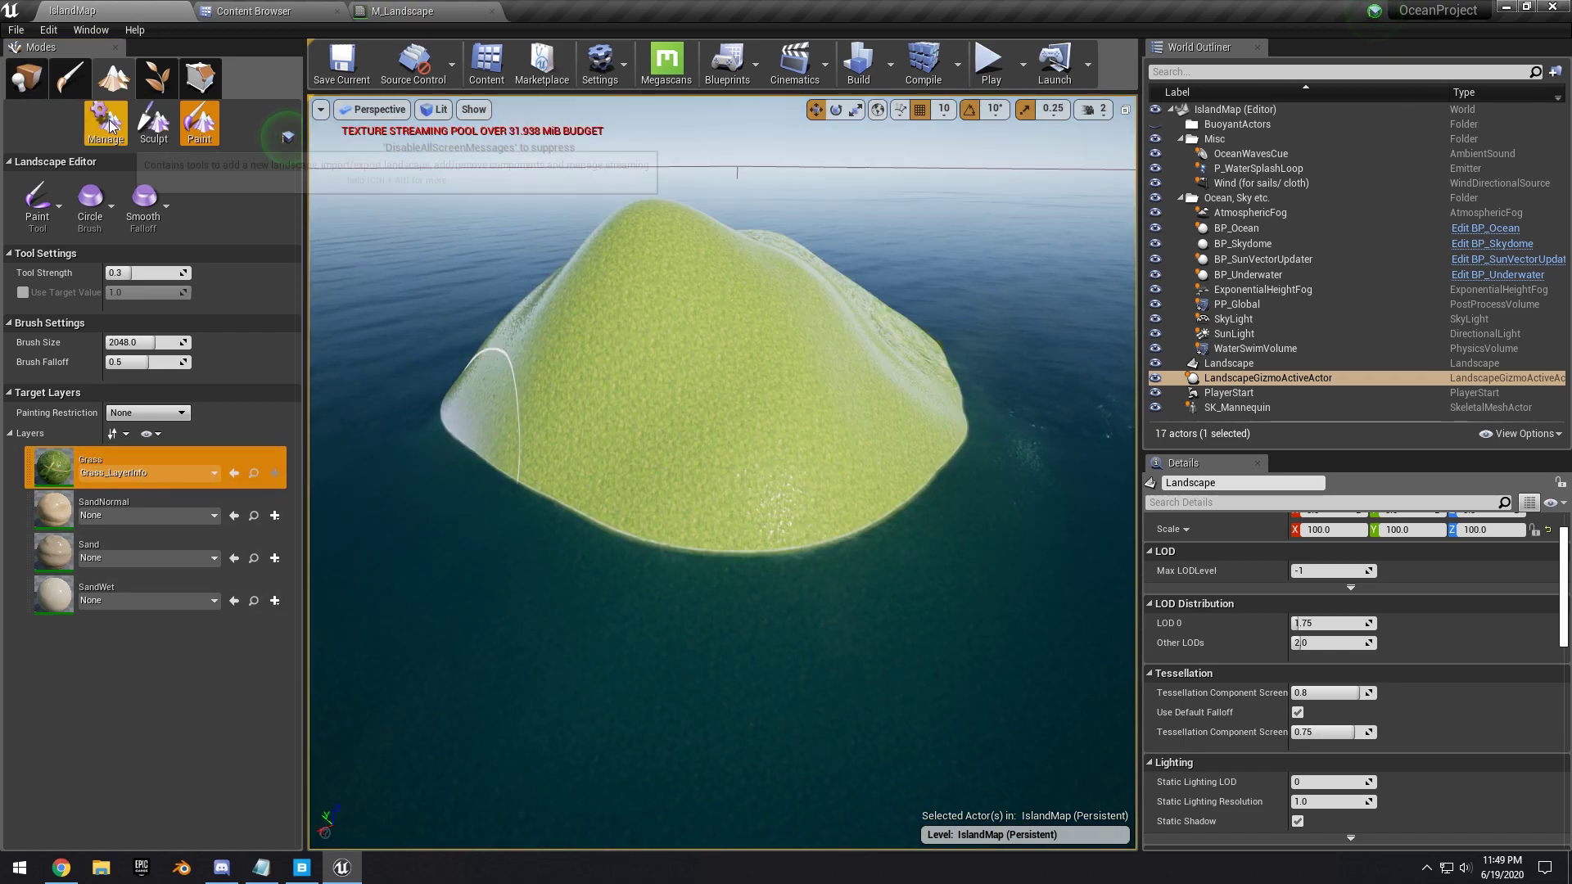
click(201, 139)
click(343, 533)
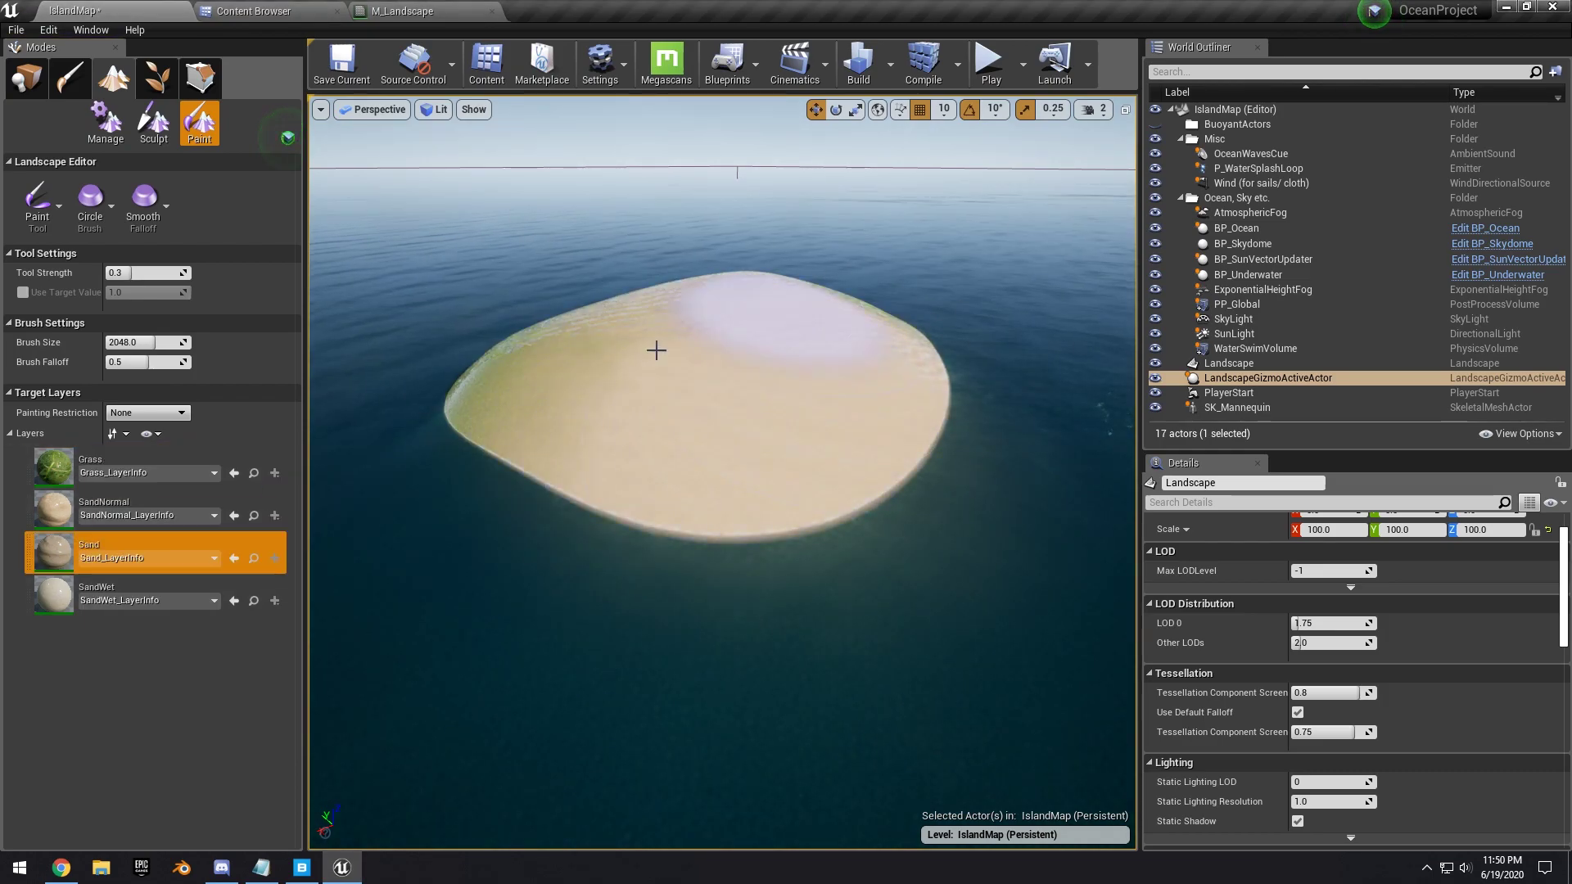
Paint the Sand layer across the top of the small island and inspect the surface.
drag(655, 351, 698, 309)
mouse_move(699, 309)
right_down()
mouse_move(698, 229)
mouse_move(811, 323)
right_up()
key(w)
right_drag(698, 345, 720, 365)
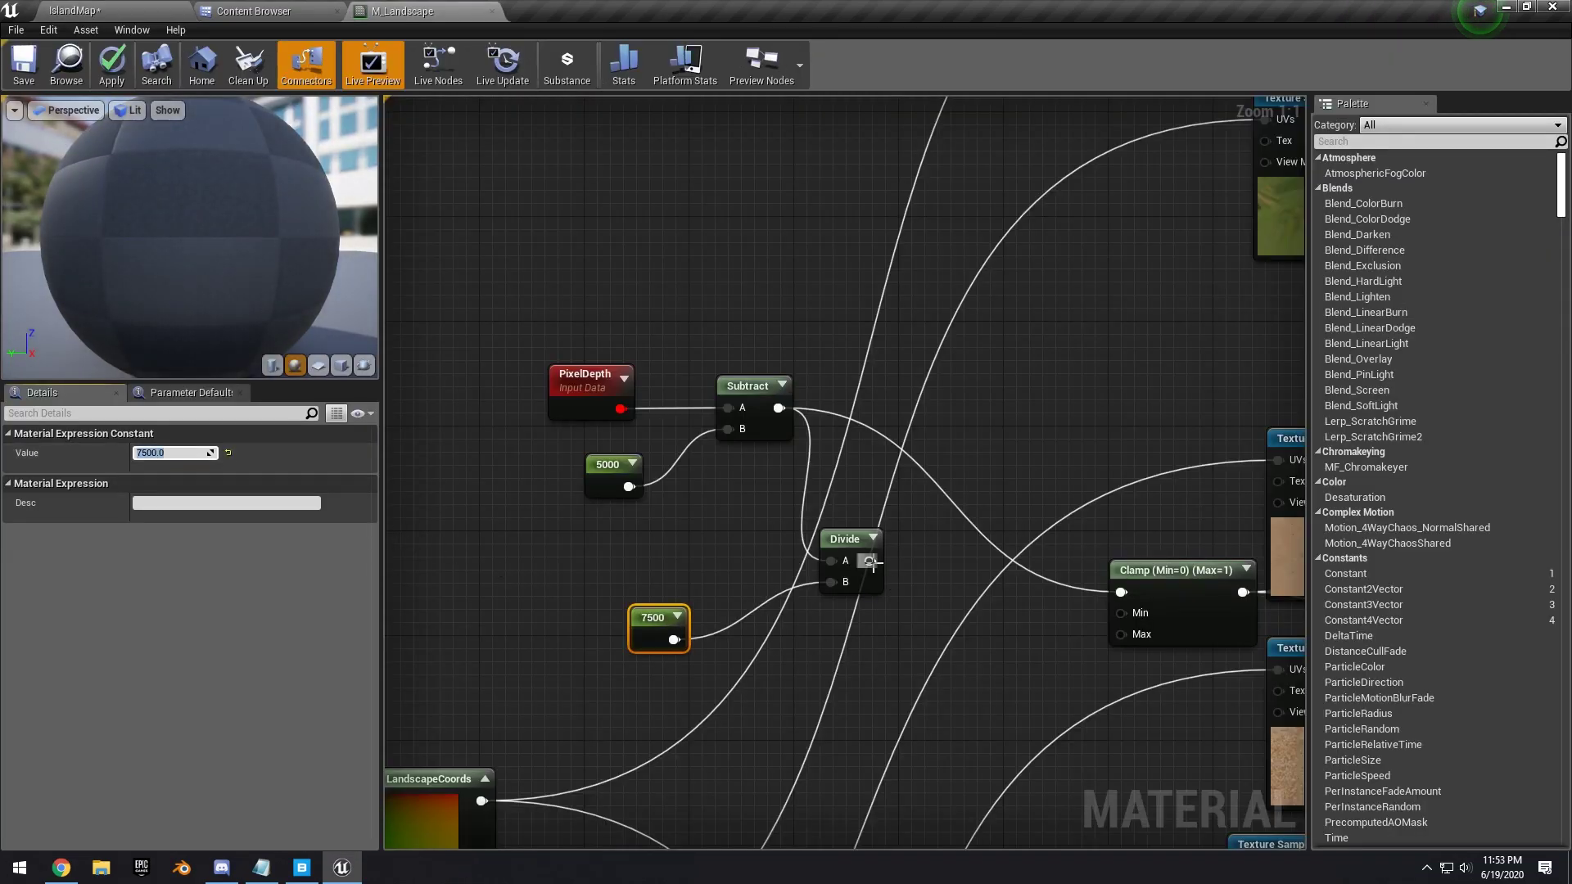
Feed the Divide node's output into the first Clamp, and copy the Divide with its 7500 constant for the normal map's depth chain.
drag(869, 561, 1121, 592)
right_drag(770, 725, 758, 572)
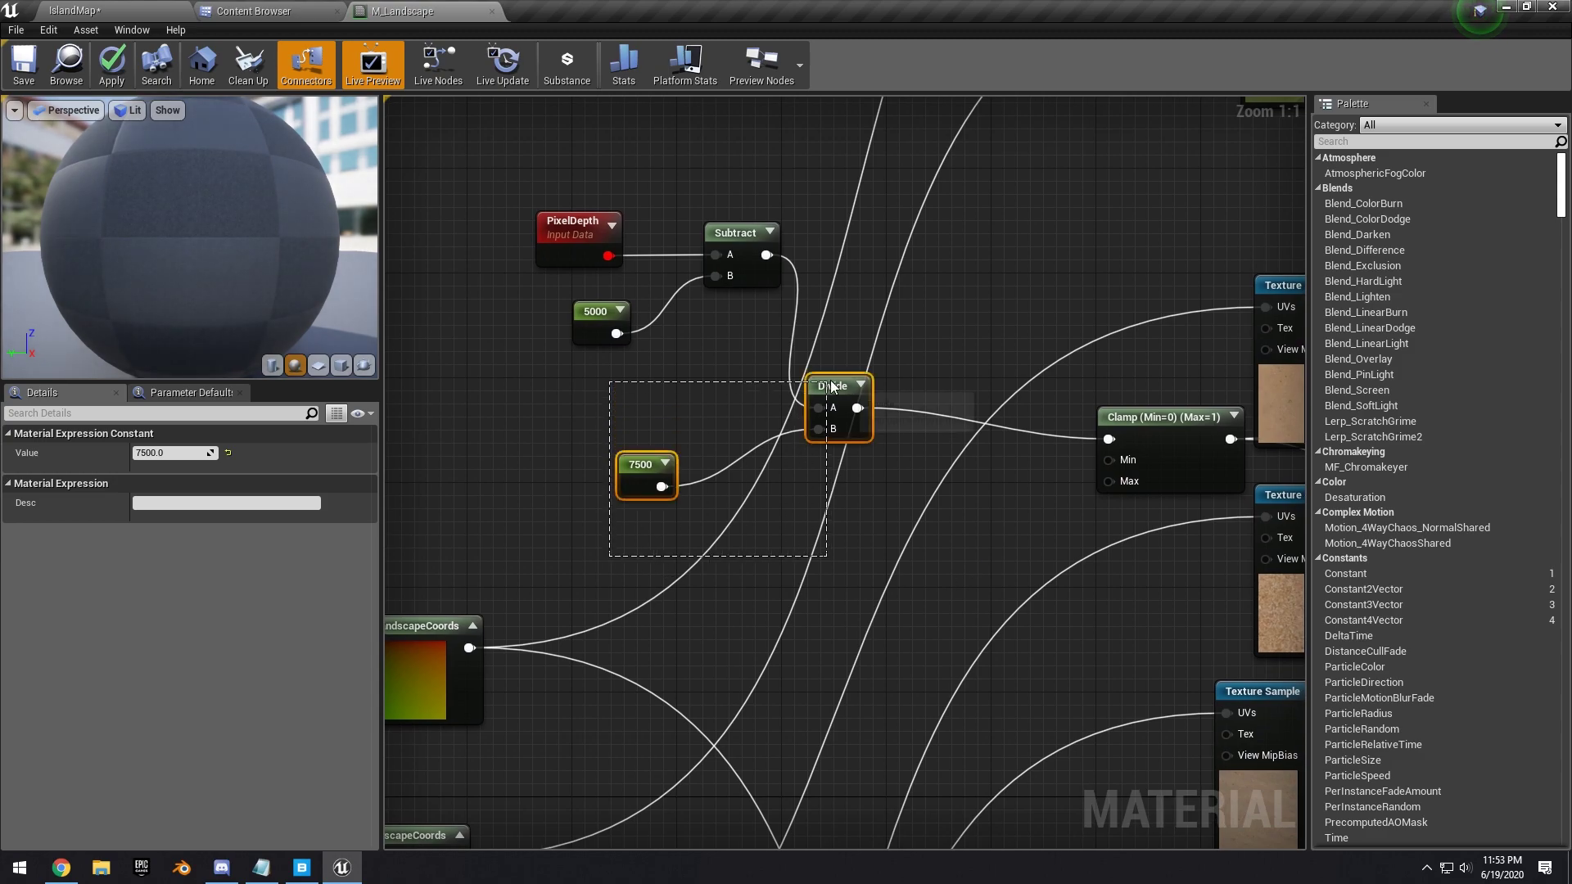
drag(829, 382, 829, 382)
scroll(930, 591, down, 5)
right_drag(930, 591, 515, 167)
scroll(833, 378, up, 4)
right_drag(834, 378, 791, 456)
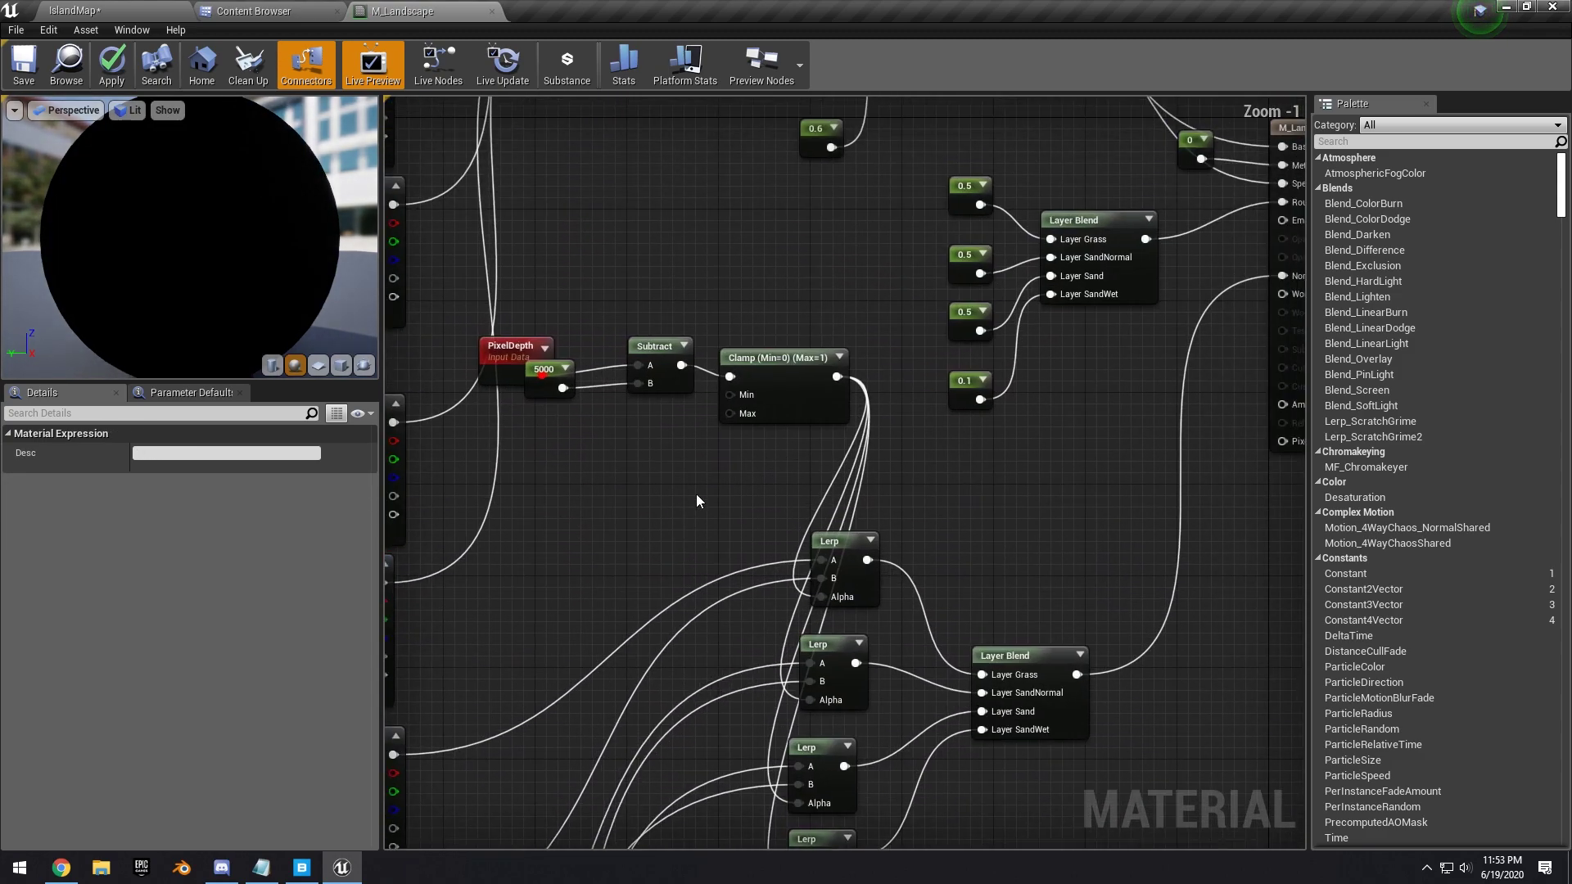
Detach the second Clamp from its Subtract, make room between them, and paste the copied Divide and 7500 constant into that chain.
scroll(745, 465, up, 1)
click(827, 405)
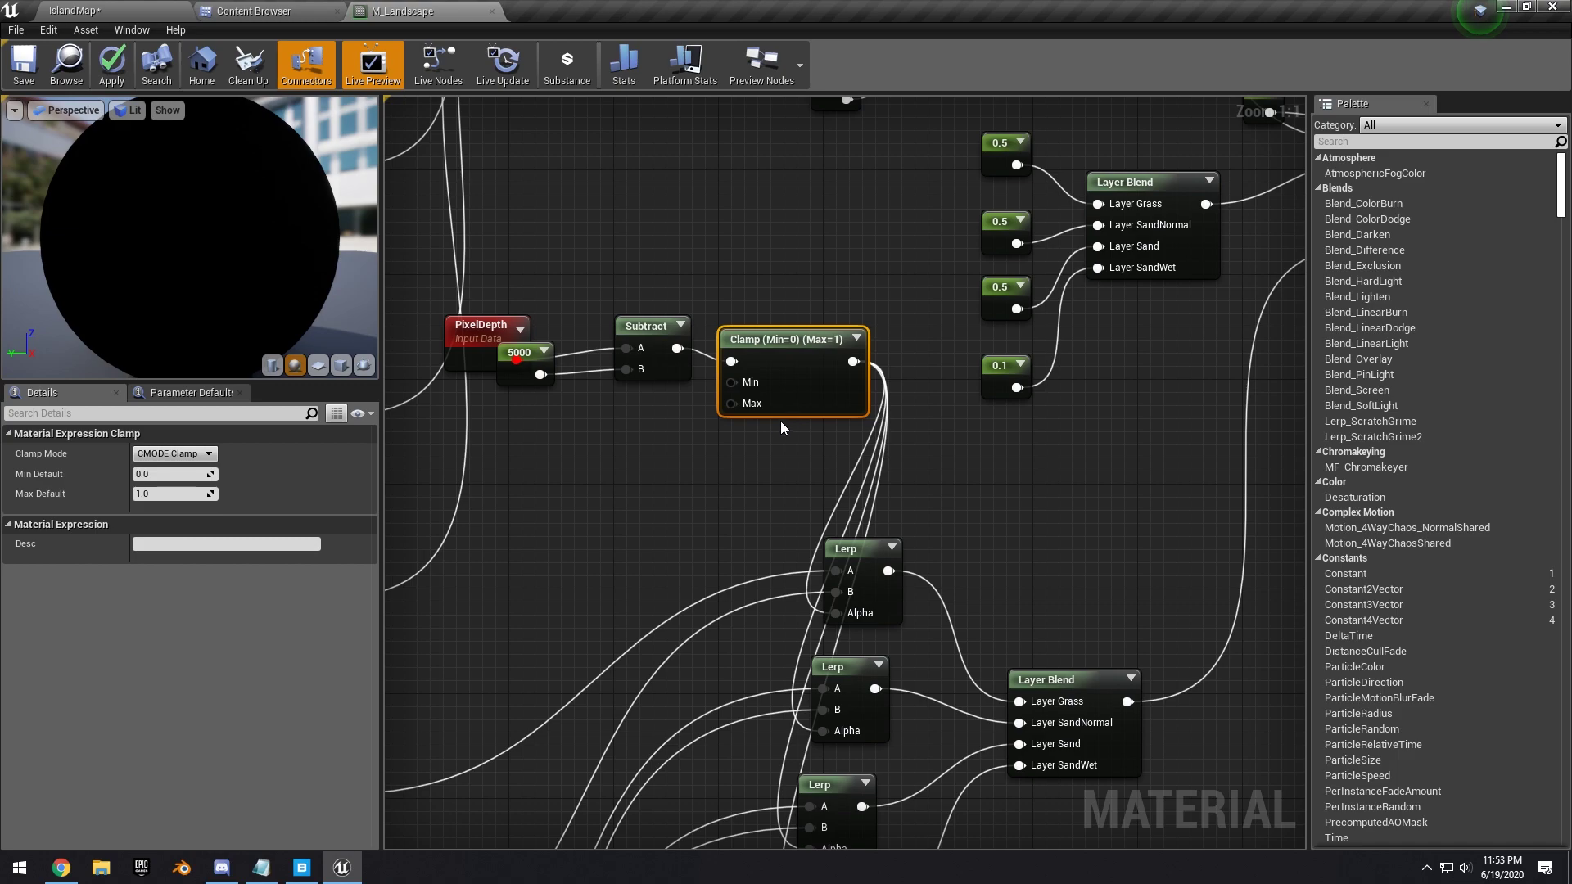
drag(782, 360, 886, 364)
alt+click(836, 361)
click(659, 428)
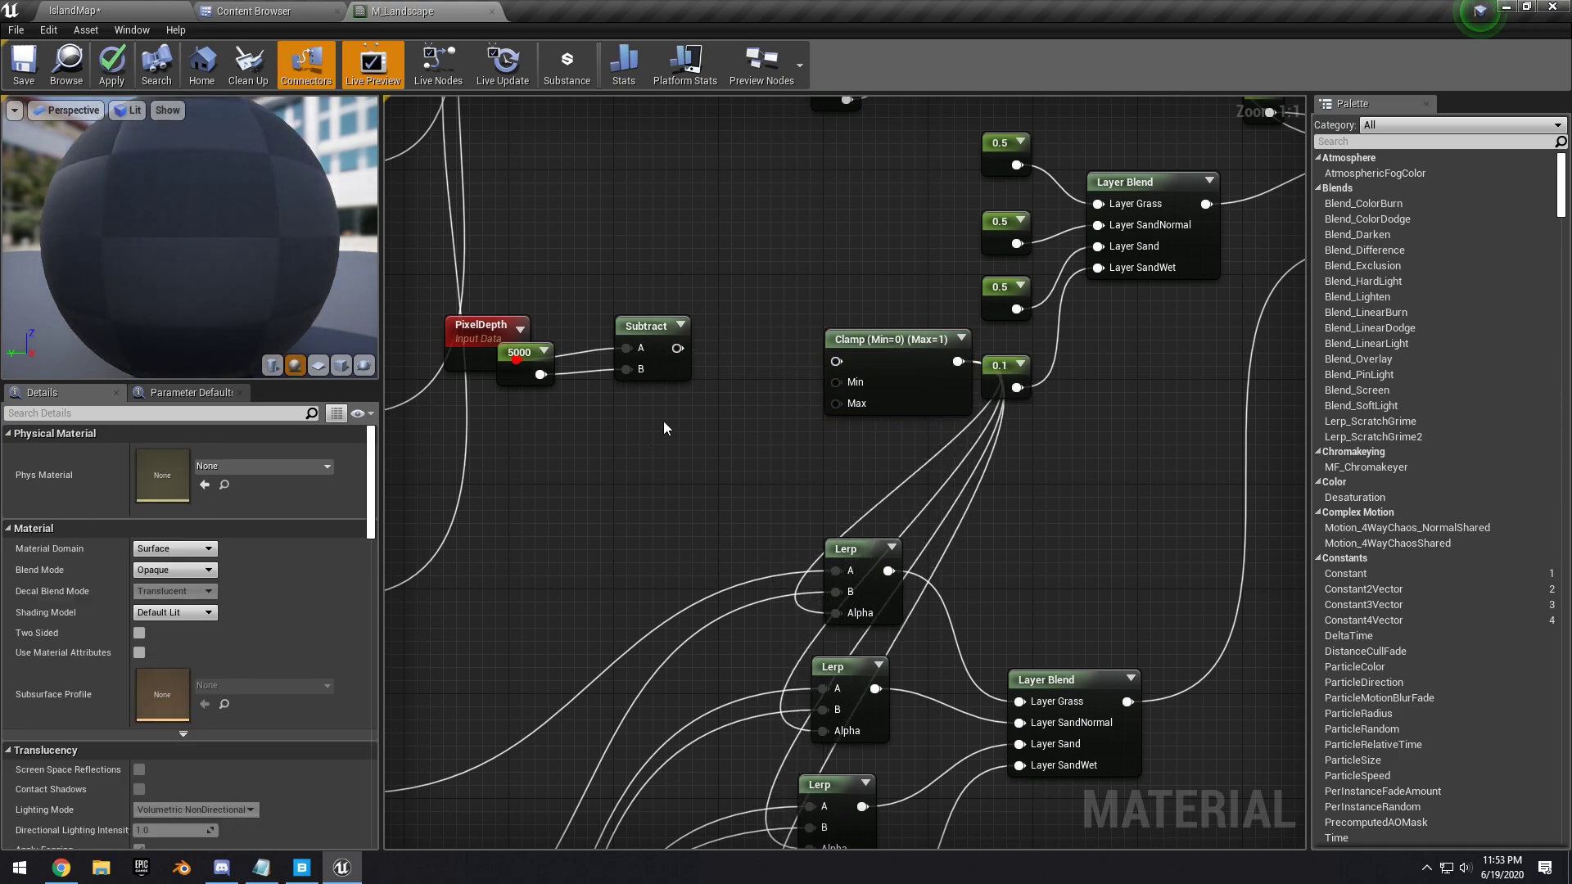
key(ctrl+v)
mouse_move(677, 349)
mouse_down()
mouse_move(745, 429)
mouse_move(836, 361)
mouse_up()
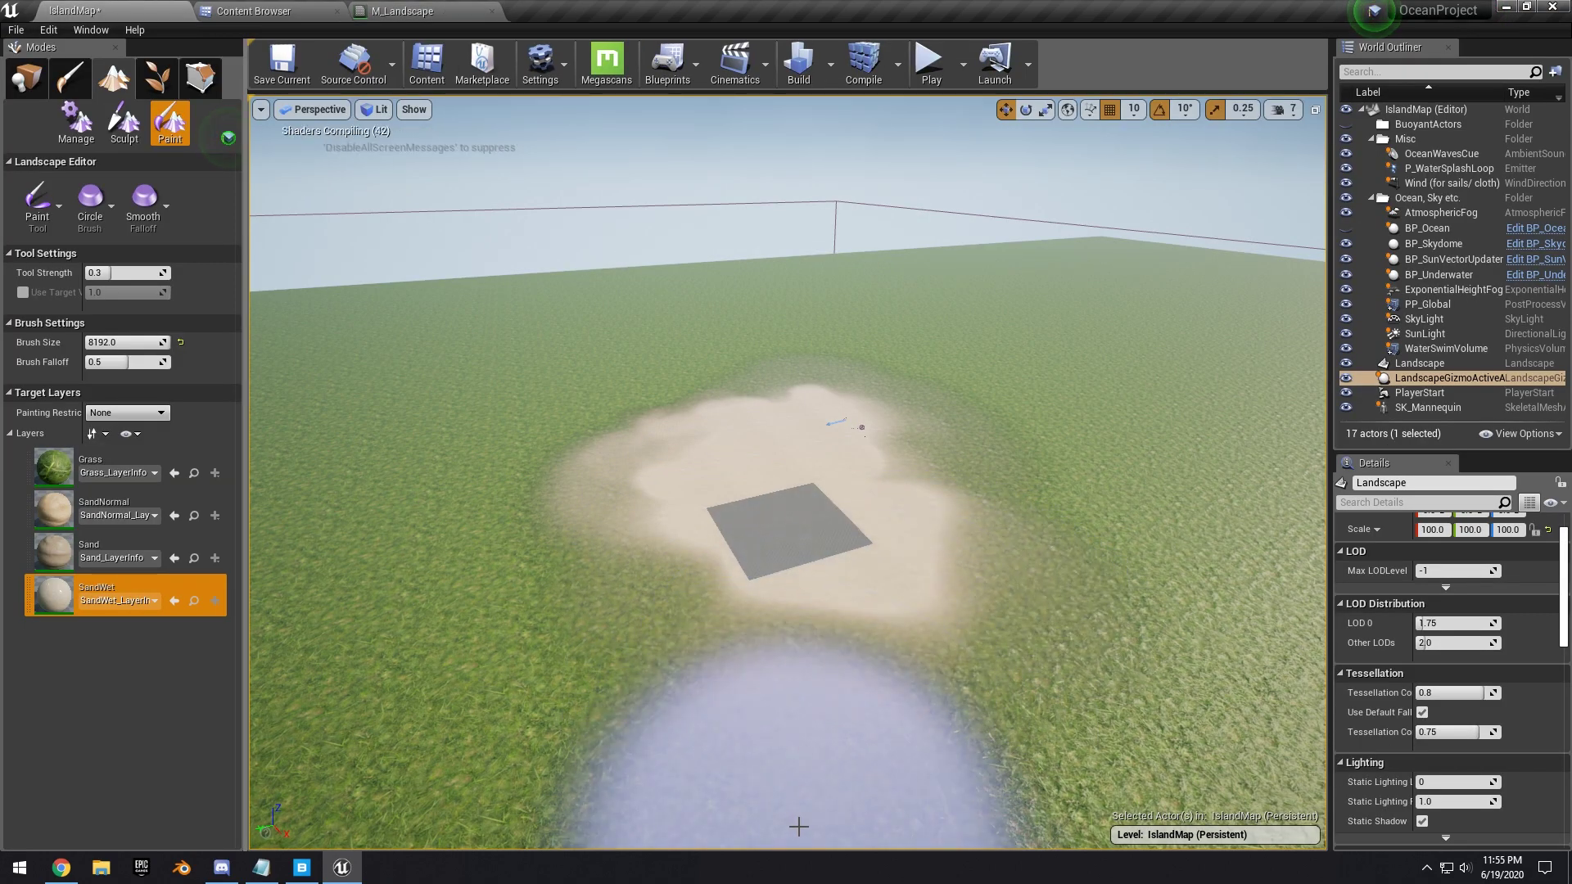
Paint the SandWet layer over the grass around the sandy patch.
drag(798, 827, 800, 720)
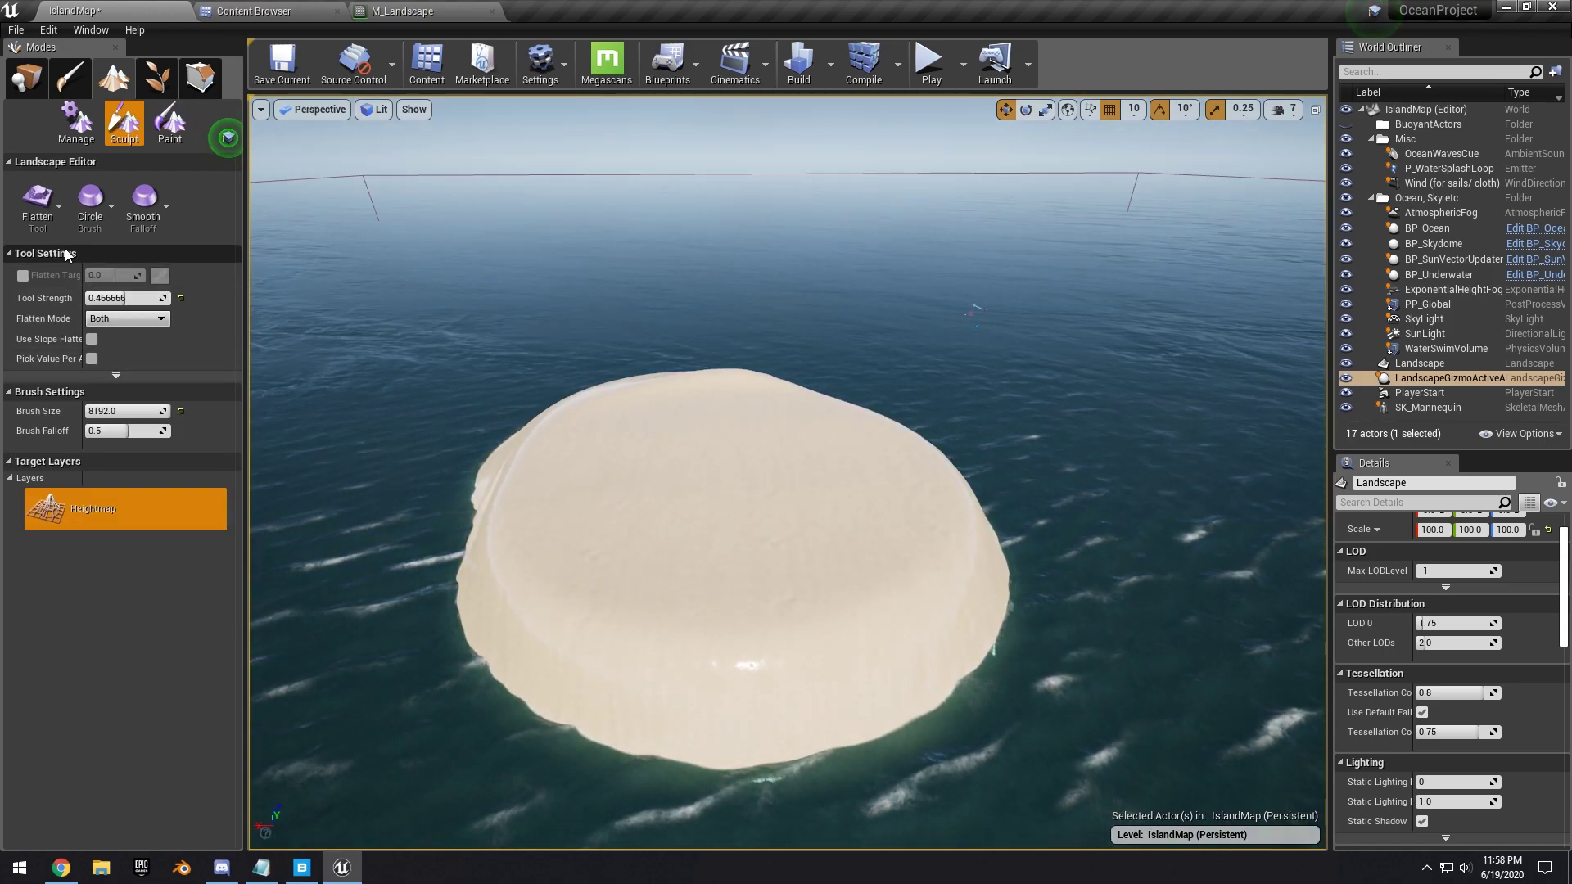
Use the Flatten tool with an 8192 brush to spread the raised ground into a broad, level shelf under the water.
mouse_move(712, 597)
mouse_down()
mouse_move(832, 666)
mouse_move(671, 545)
mouse_move(607, 456)
mouse_move(614, 442)
mouse_up()
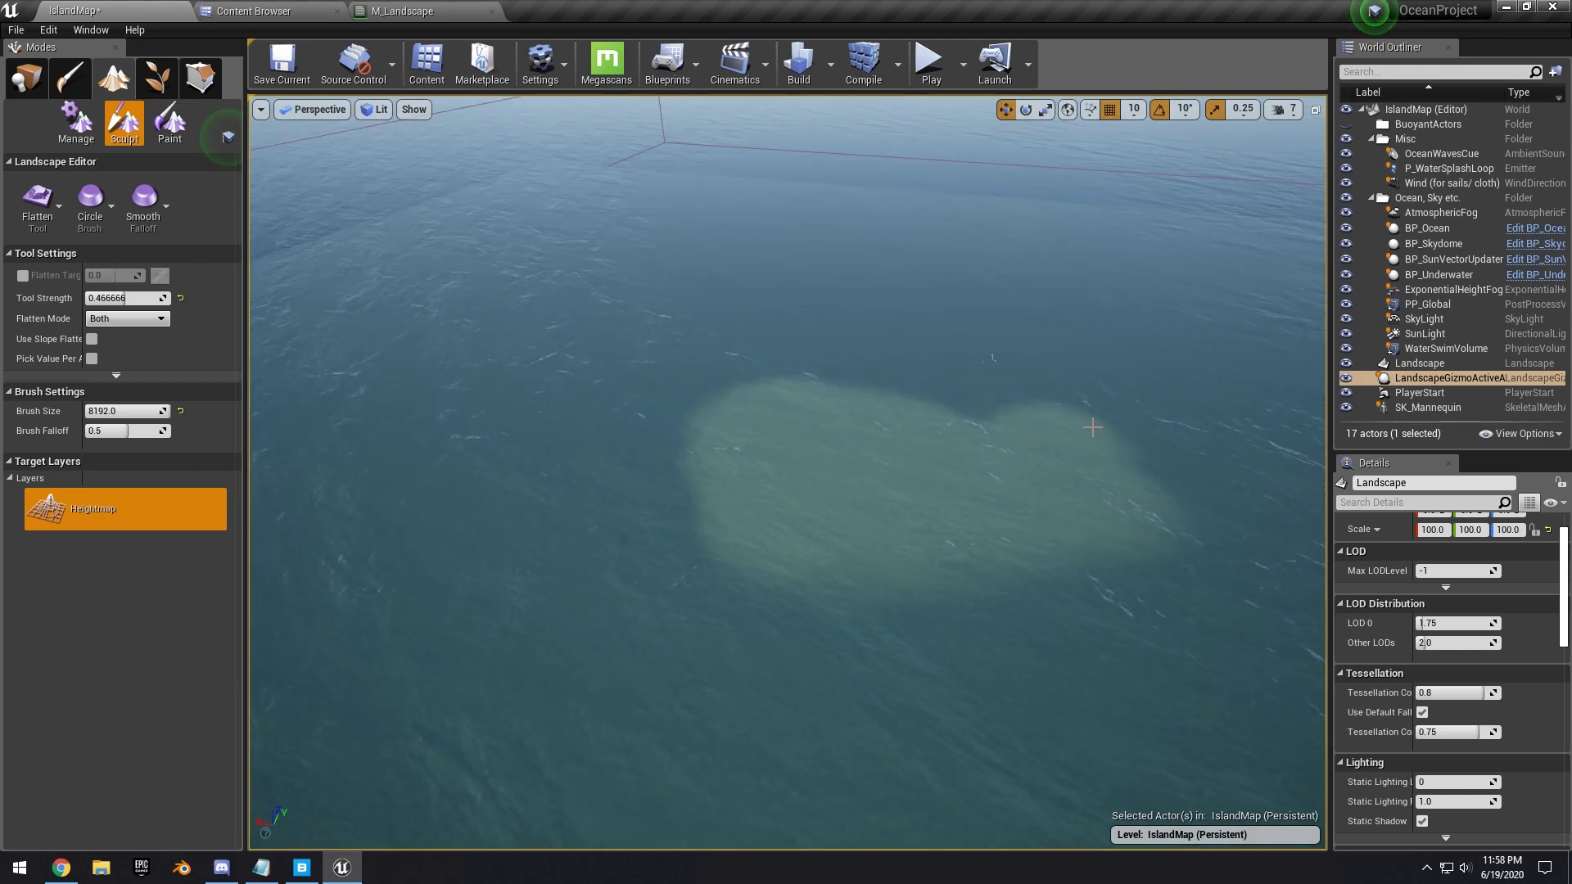
mouse_move(629, 516)
right_down()
mouse_move(901, 548)
mouse_move(655, 532)
right_up()
right_drag(827, 540, 827, 541)
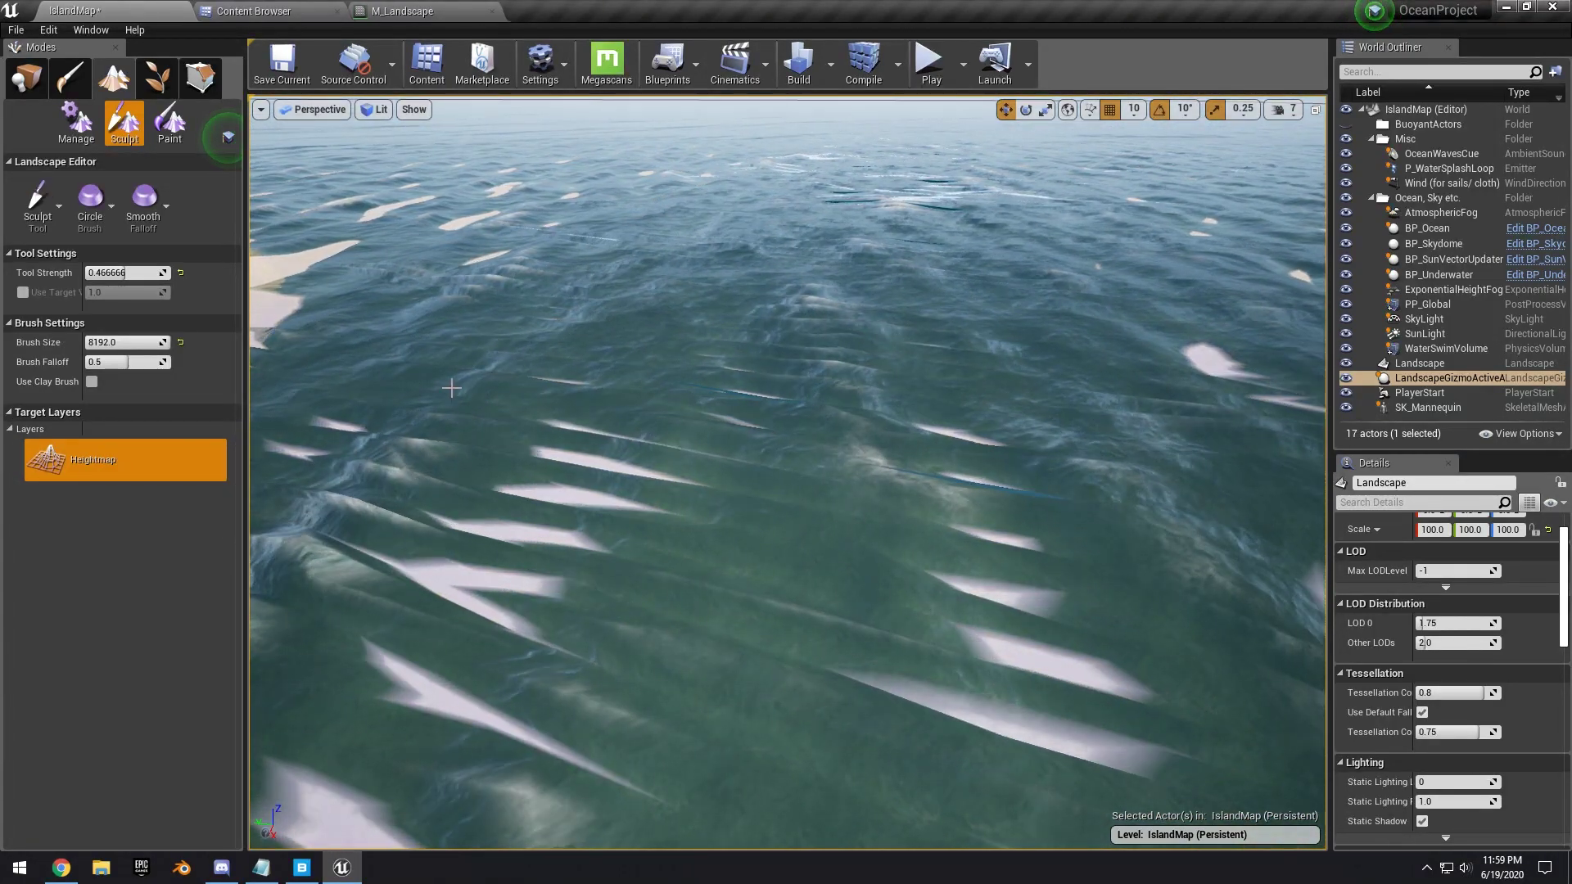
mouse_move(786, 472)
right_down()
mouse_move(622, 426)
mouse_move(786, 352)
mouse_move(982, 352)
mouse_move(1056, 459)
mouse_move(622, 393)
mouse_move(459, 344)
mouse_move(524, 590)
mouse_move(589, 409)
mouse_move(785, 472)
right_up()
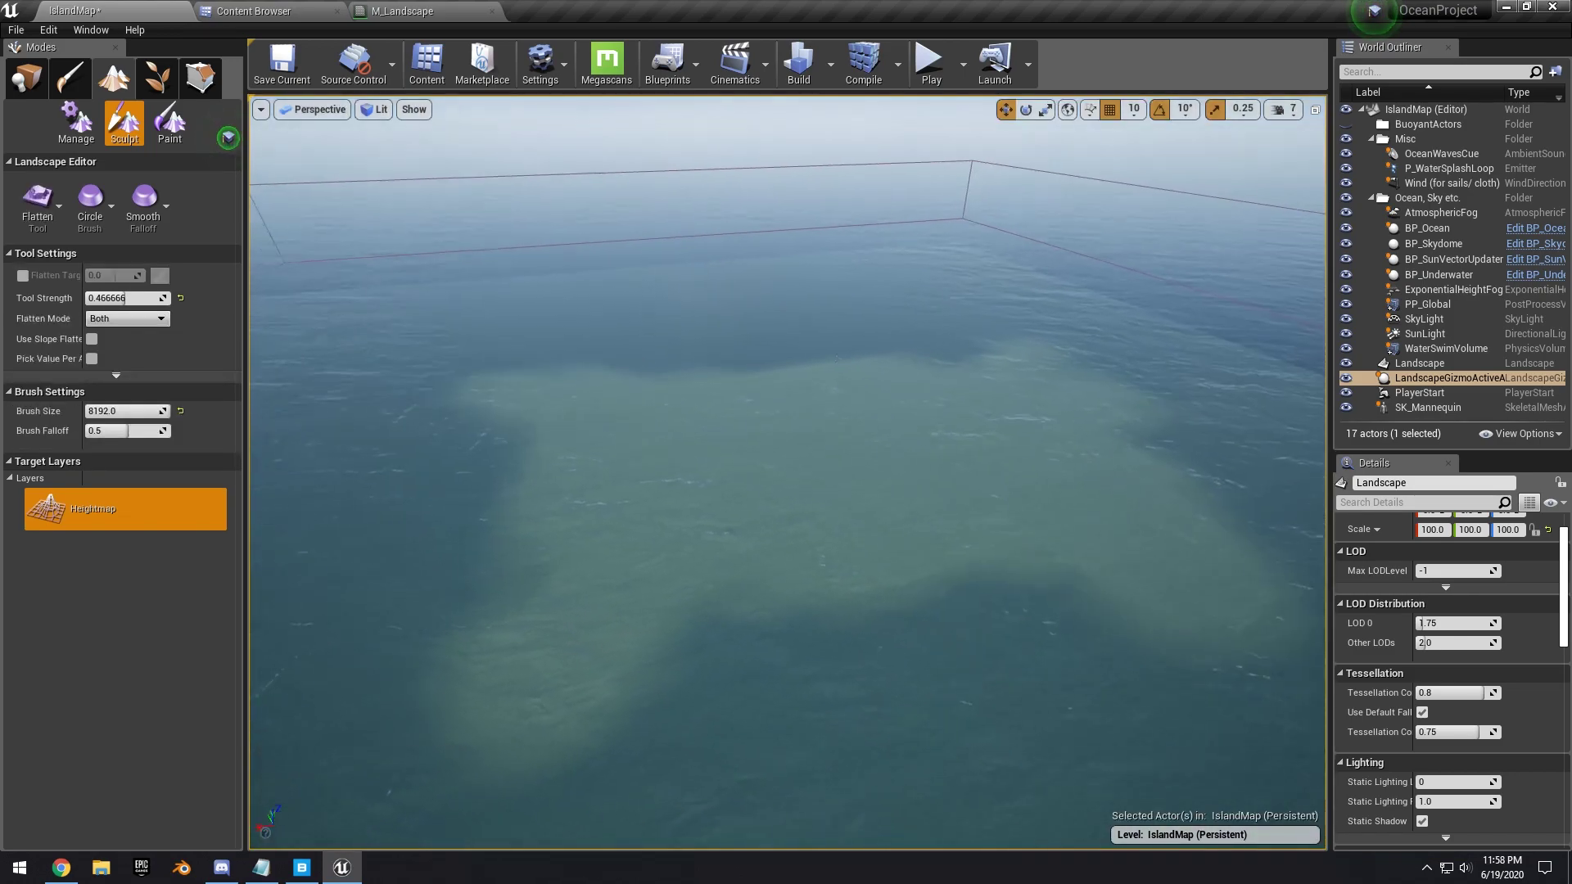
right_drag(1029, 521, 1029, 521)
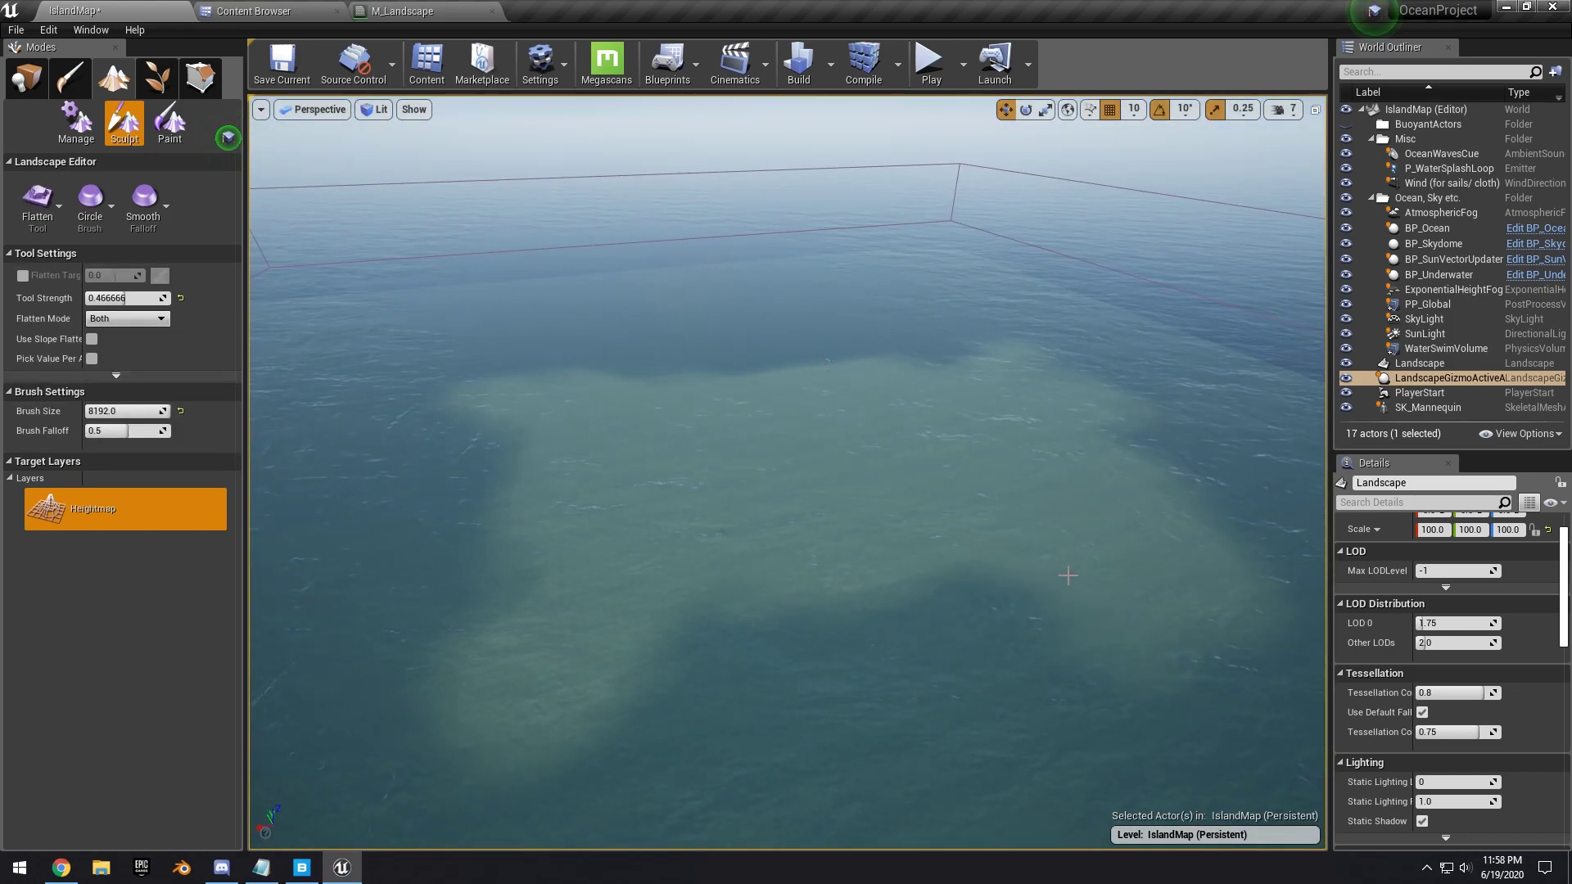
drag(1068, 575, 1044, 451)
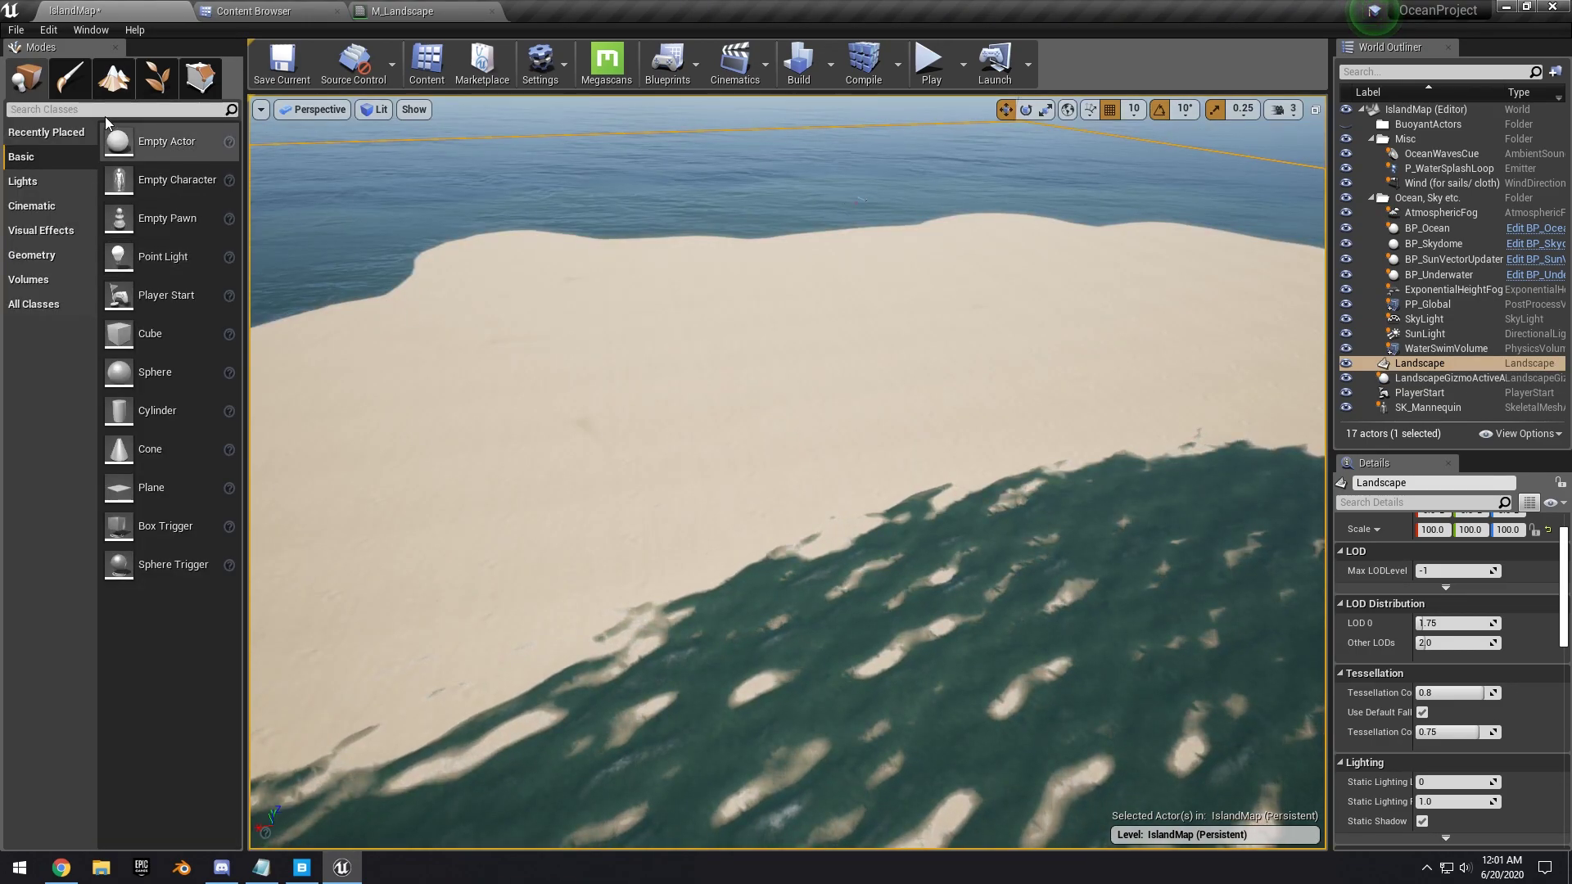
Return to landscape sculpting and open the choice of sculpt tools.
click(114, 78)
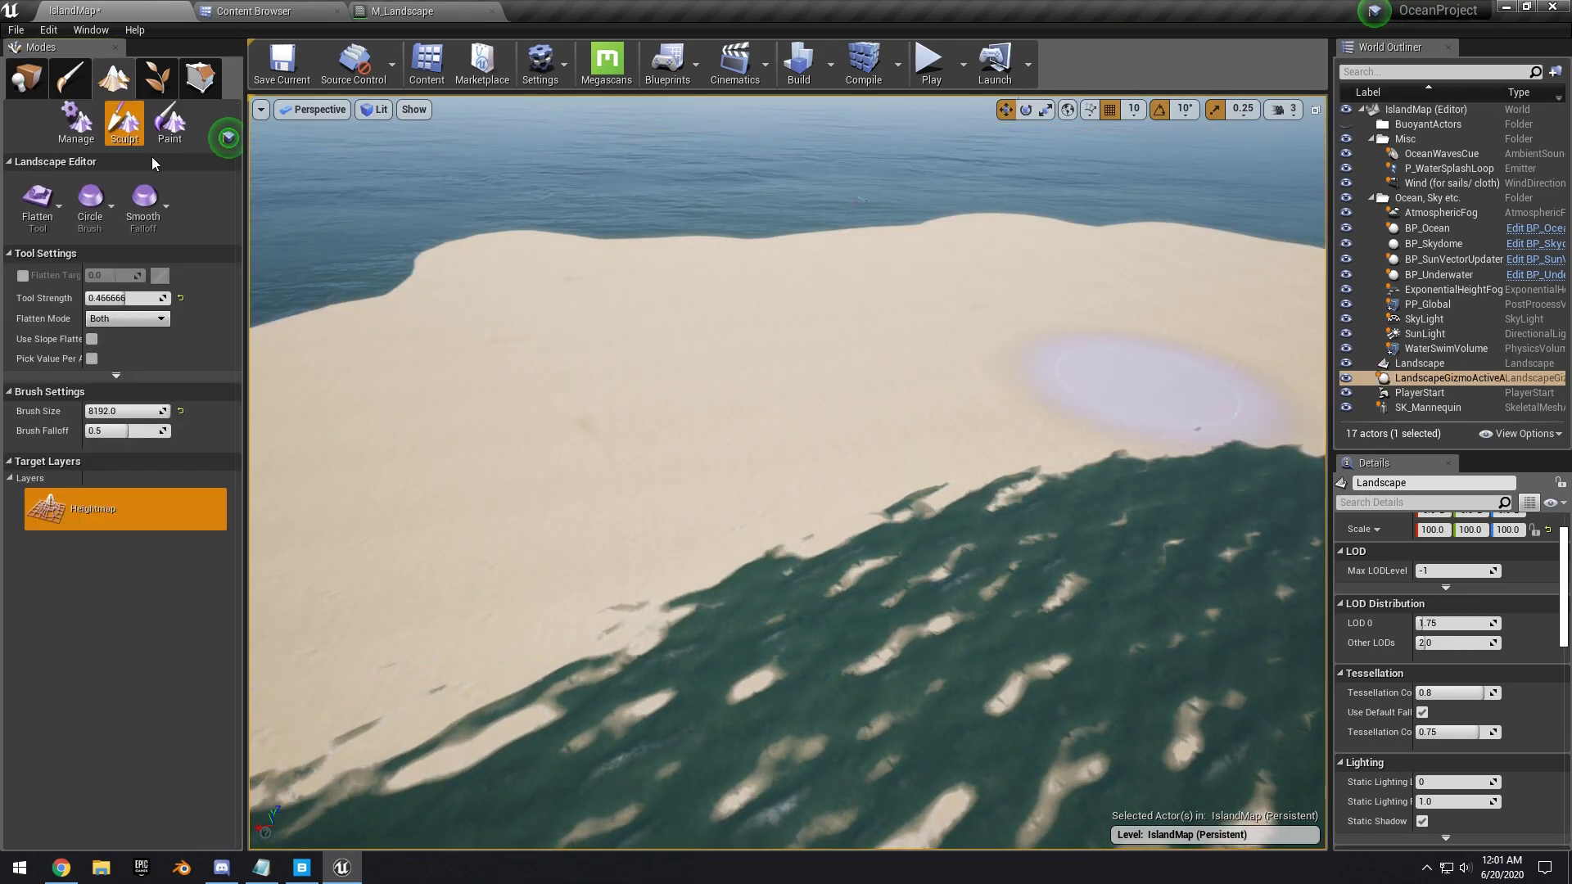
click(59, 214)
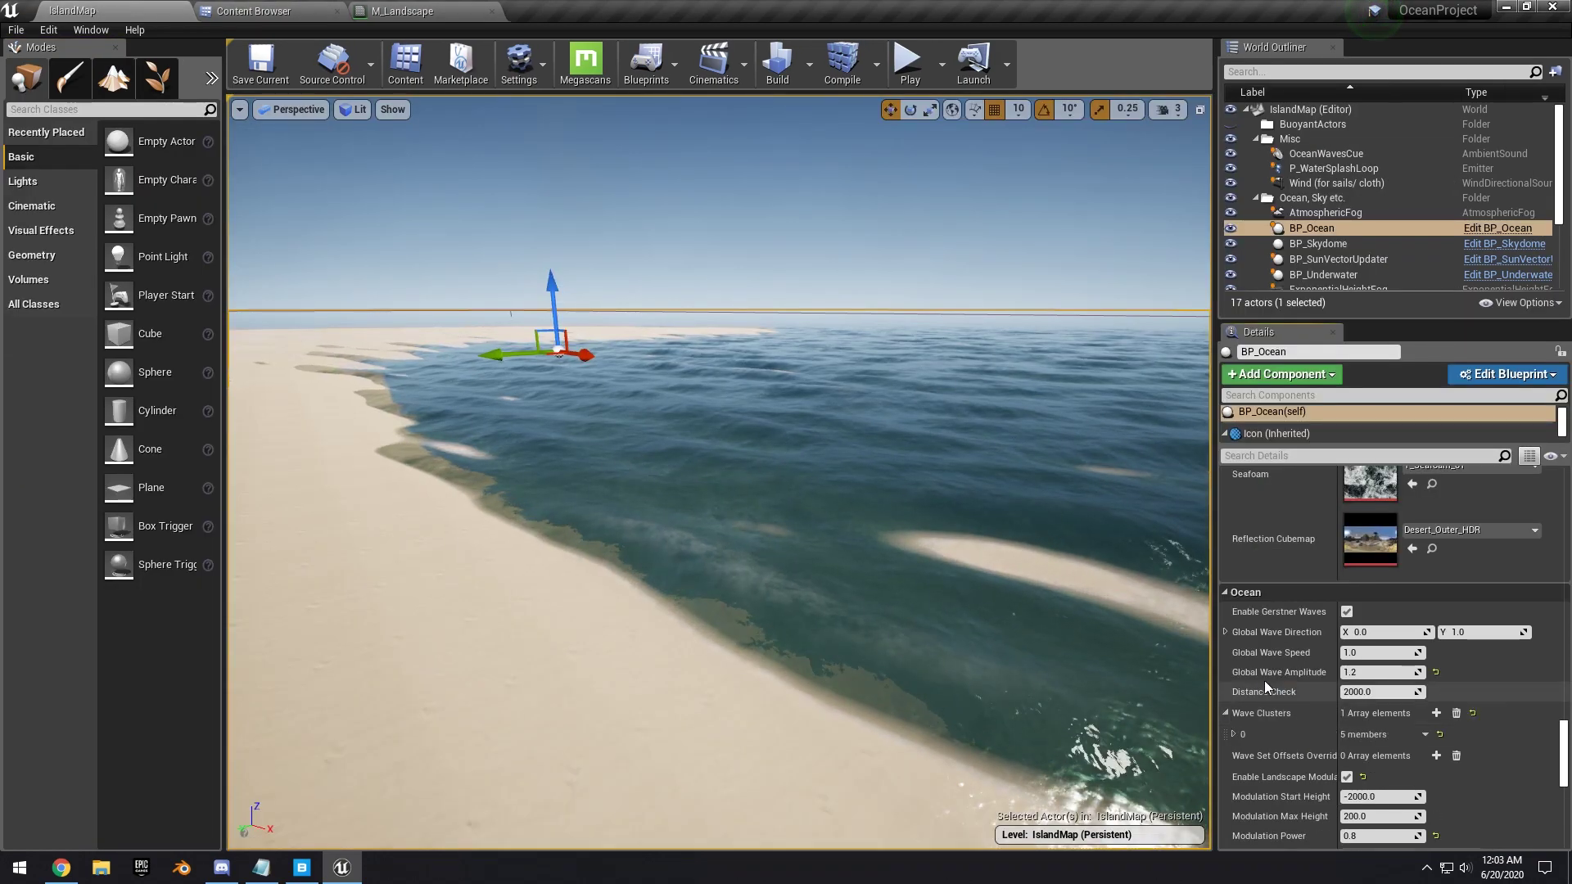
Lower the Amplitude of the first wave cluster in BP_Ocean's ocean settings.
scroll(1253, 667, up, 5)
click(1233, 603)
scroll(1244, 600, down, 1)
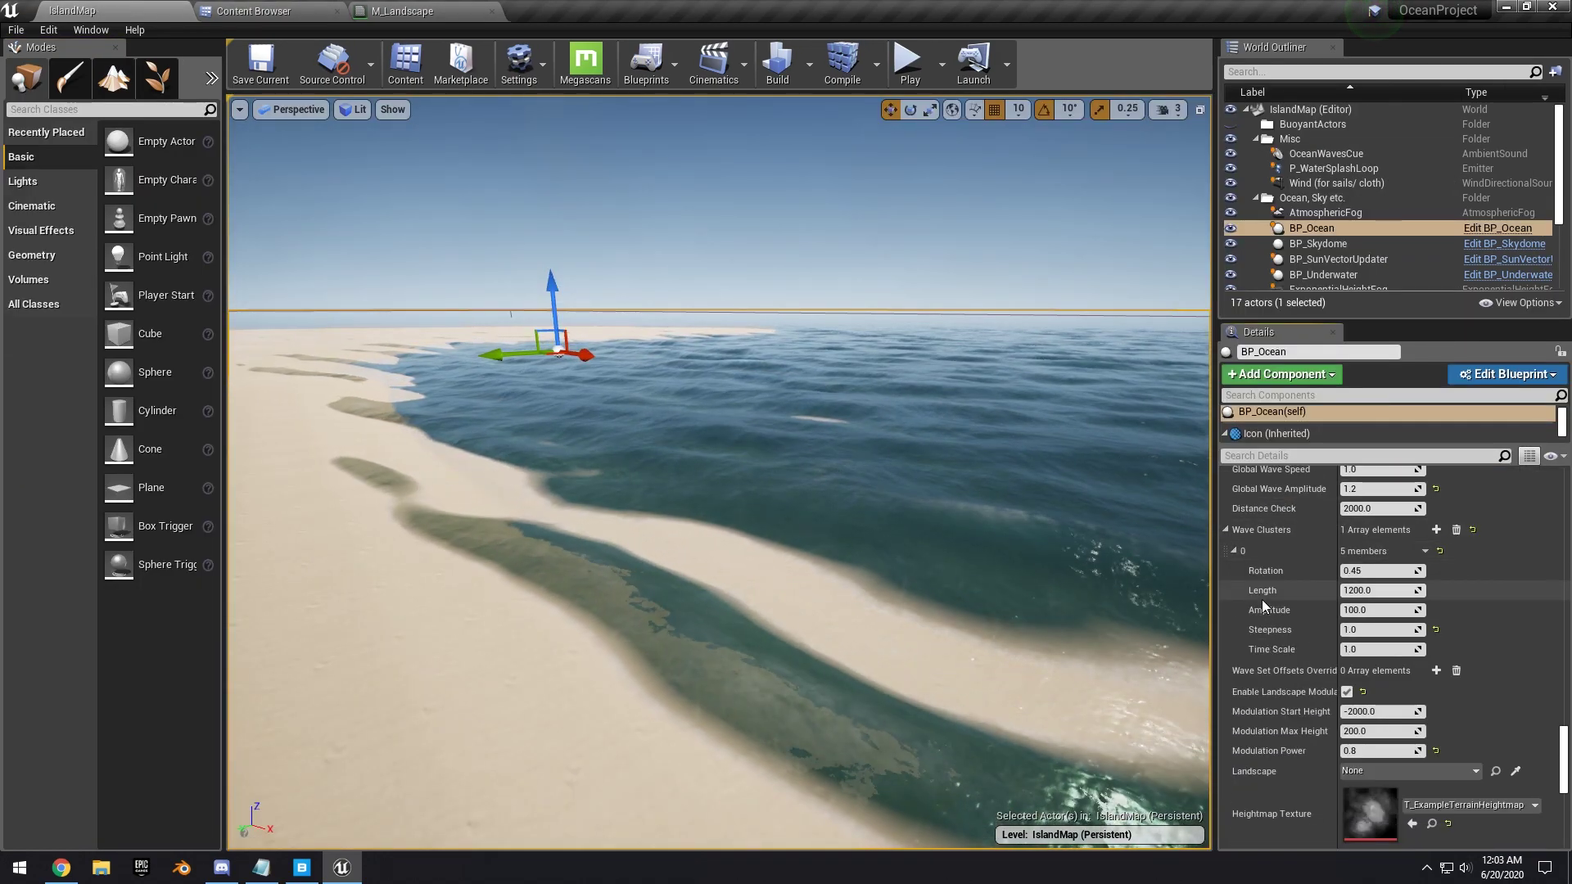
drag(1368, 610, 1342, 610)
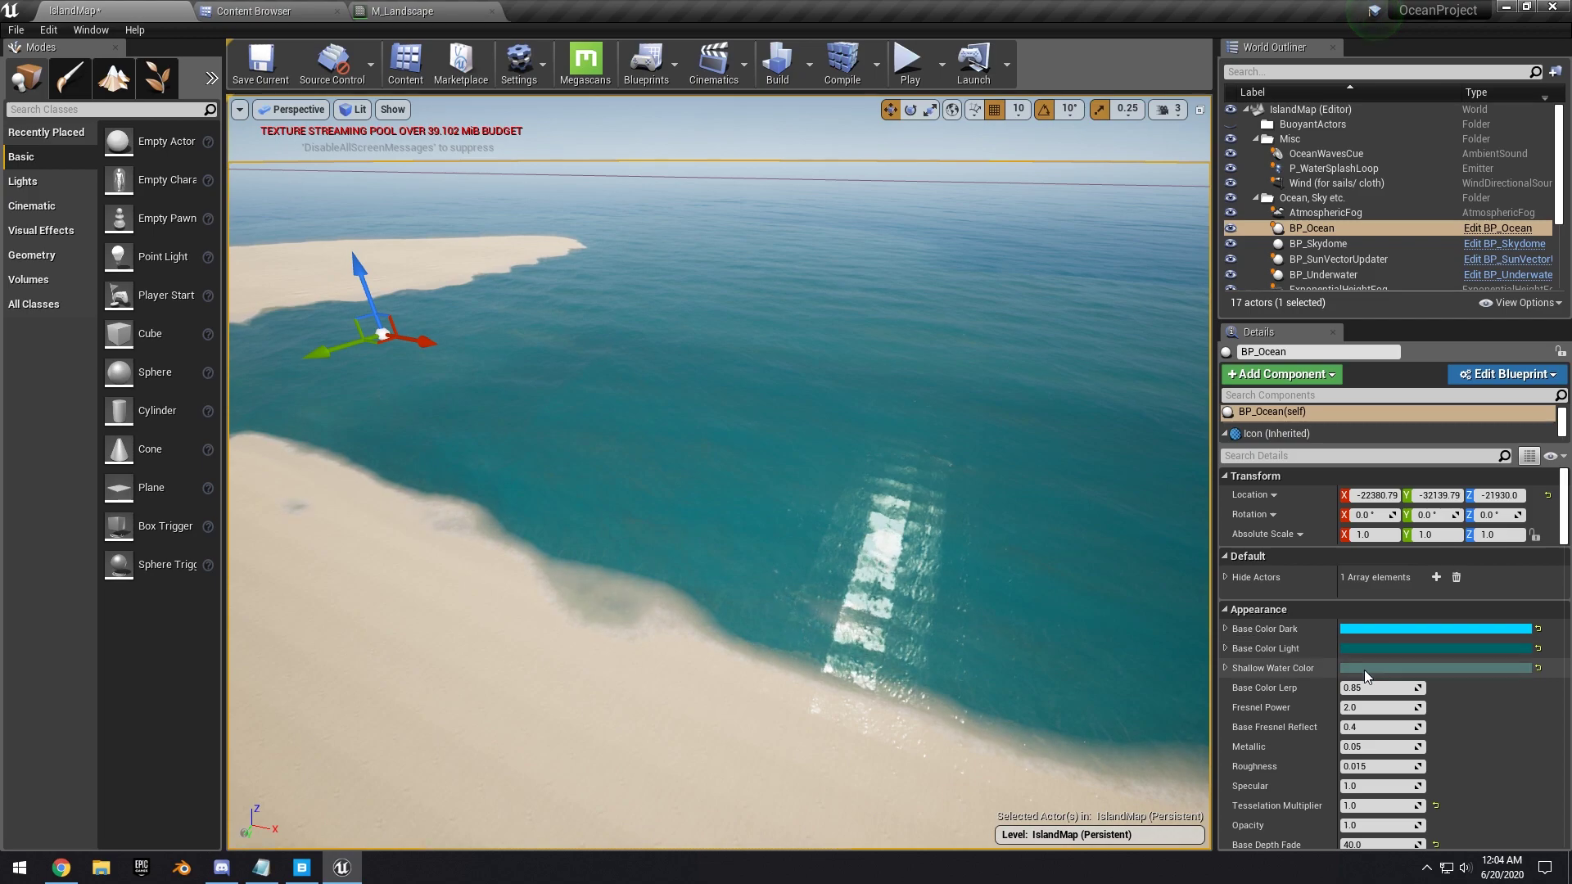
Set BP_Ocean's Shallow Water Color to the deep blue 005C78FF in sRGB, and open Base Color Light for editing.
click(1364, 669)
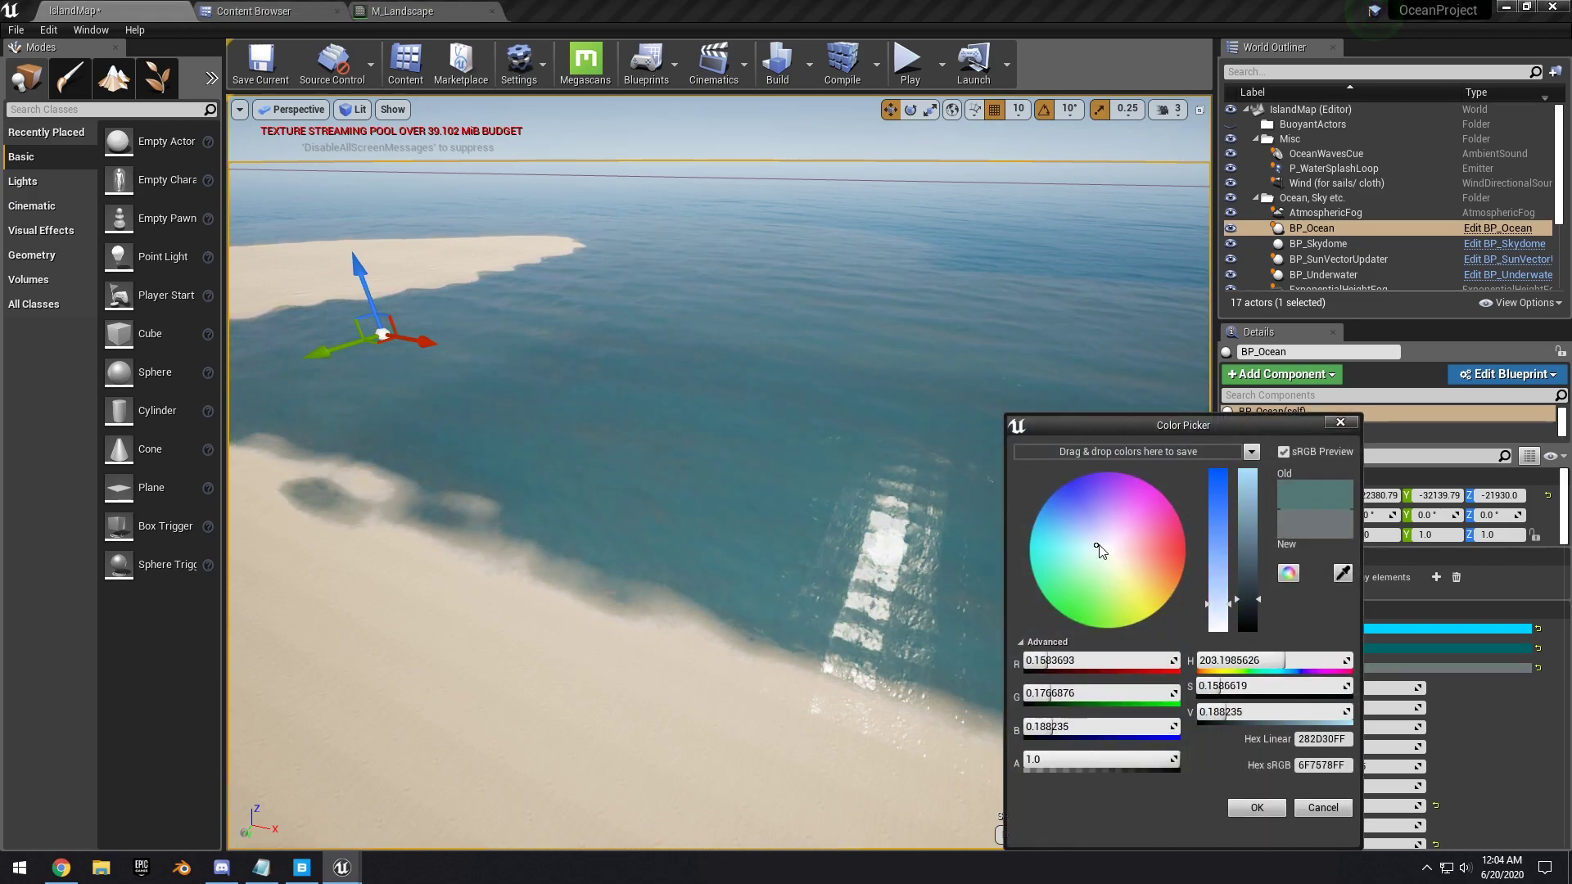
mouse_move(1046, 539)
mouse_down()
mouse_move(1040, 480)
mouse_move(1067, 514)
mouse_move(1031, 513)
mouse_up()
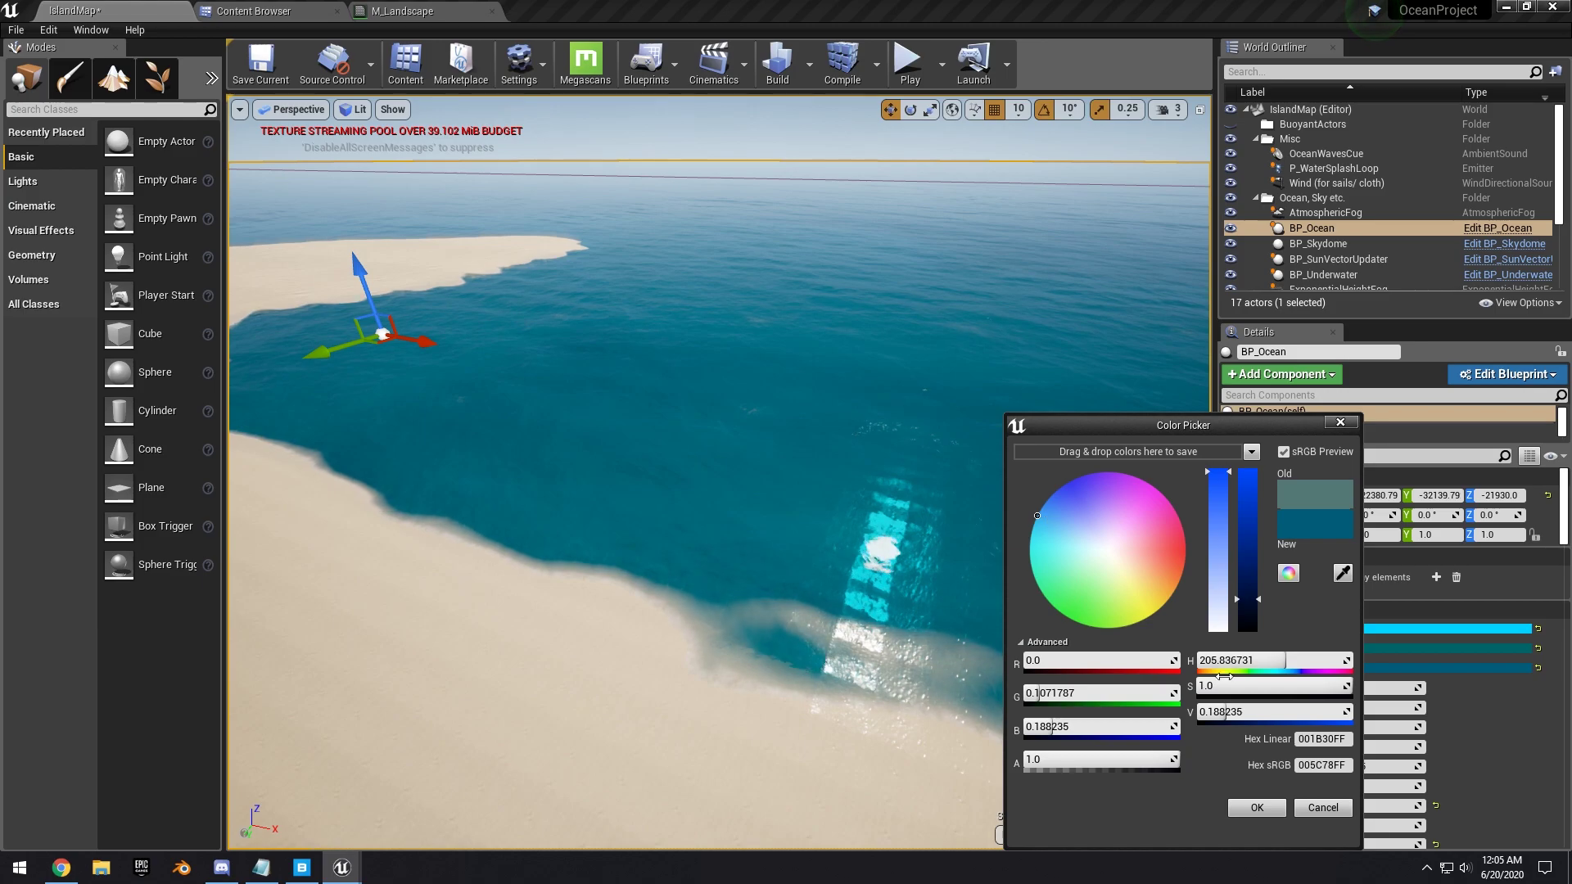
click(1256, 807)
click(1360, 647)
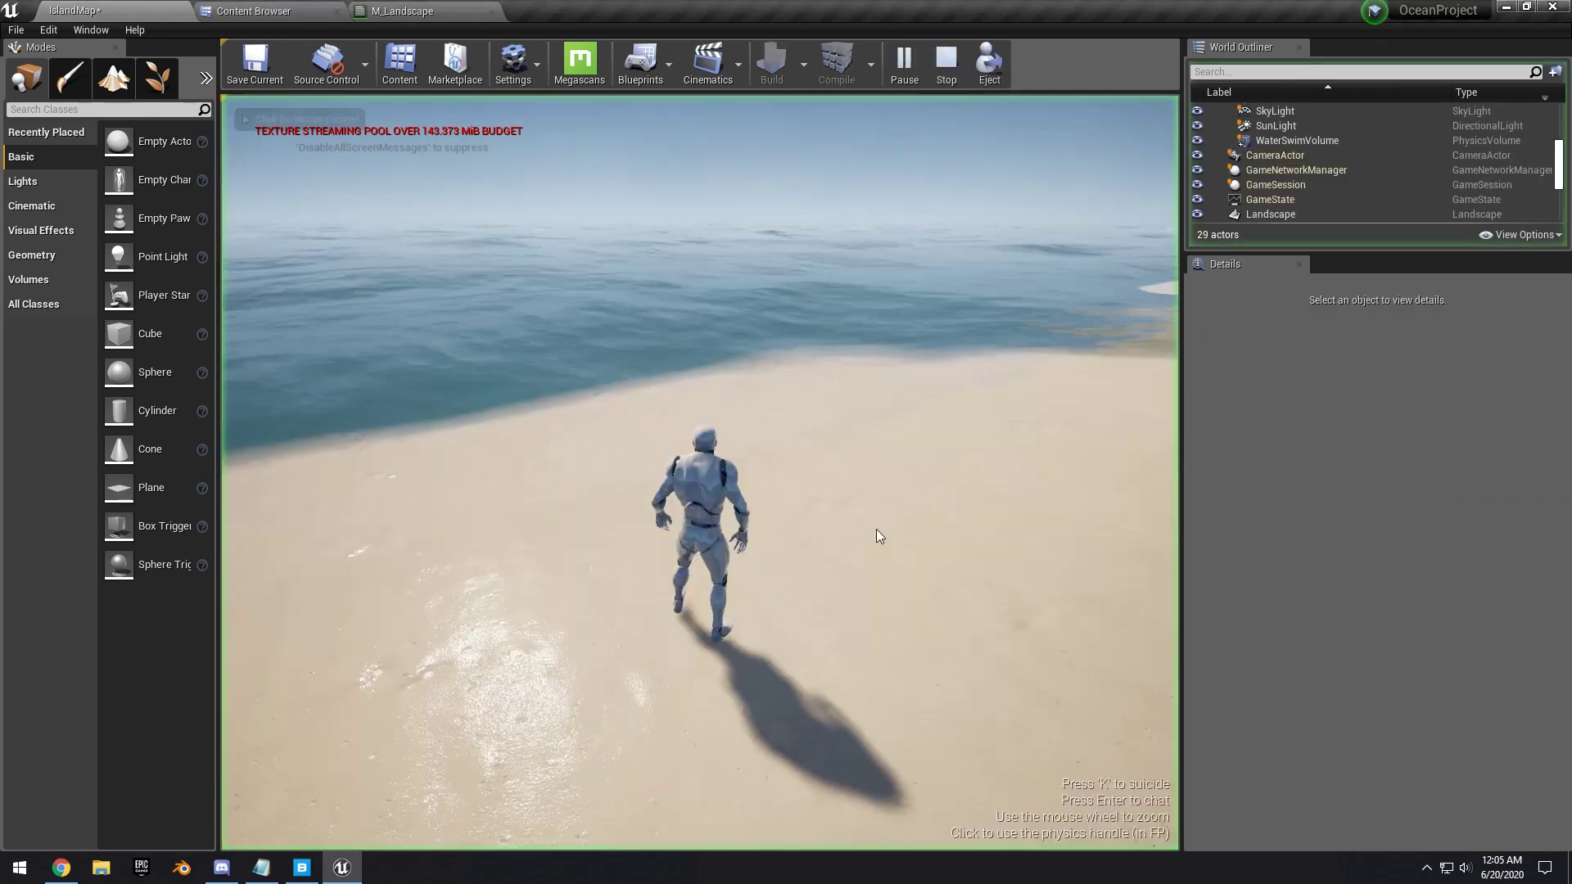
Walk the character along the beach in play mode to check the shoreline and the water.
click(877, 534)
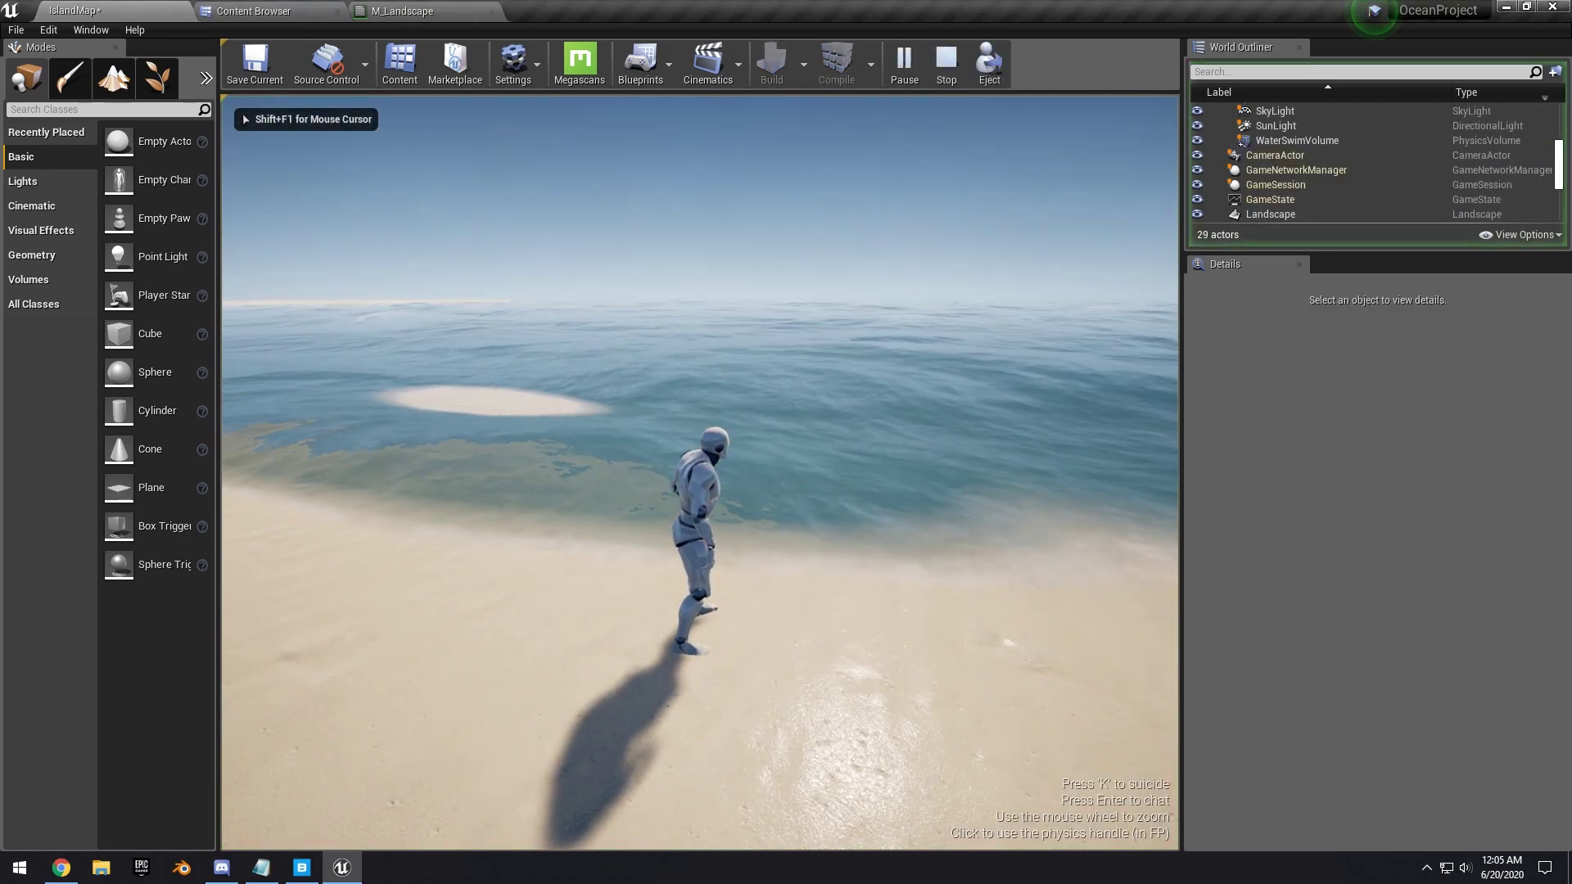
key(w)
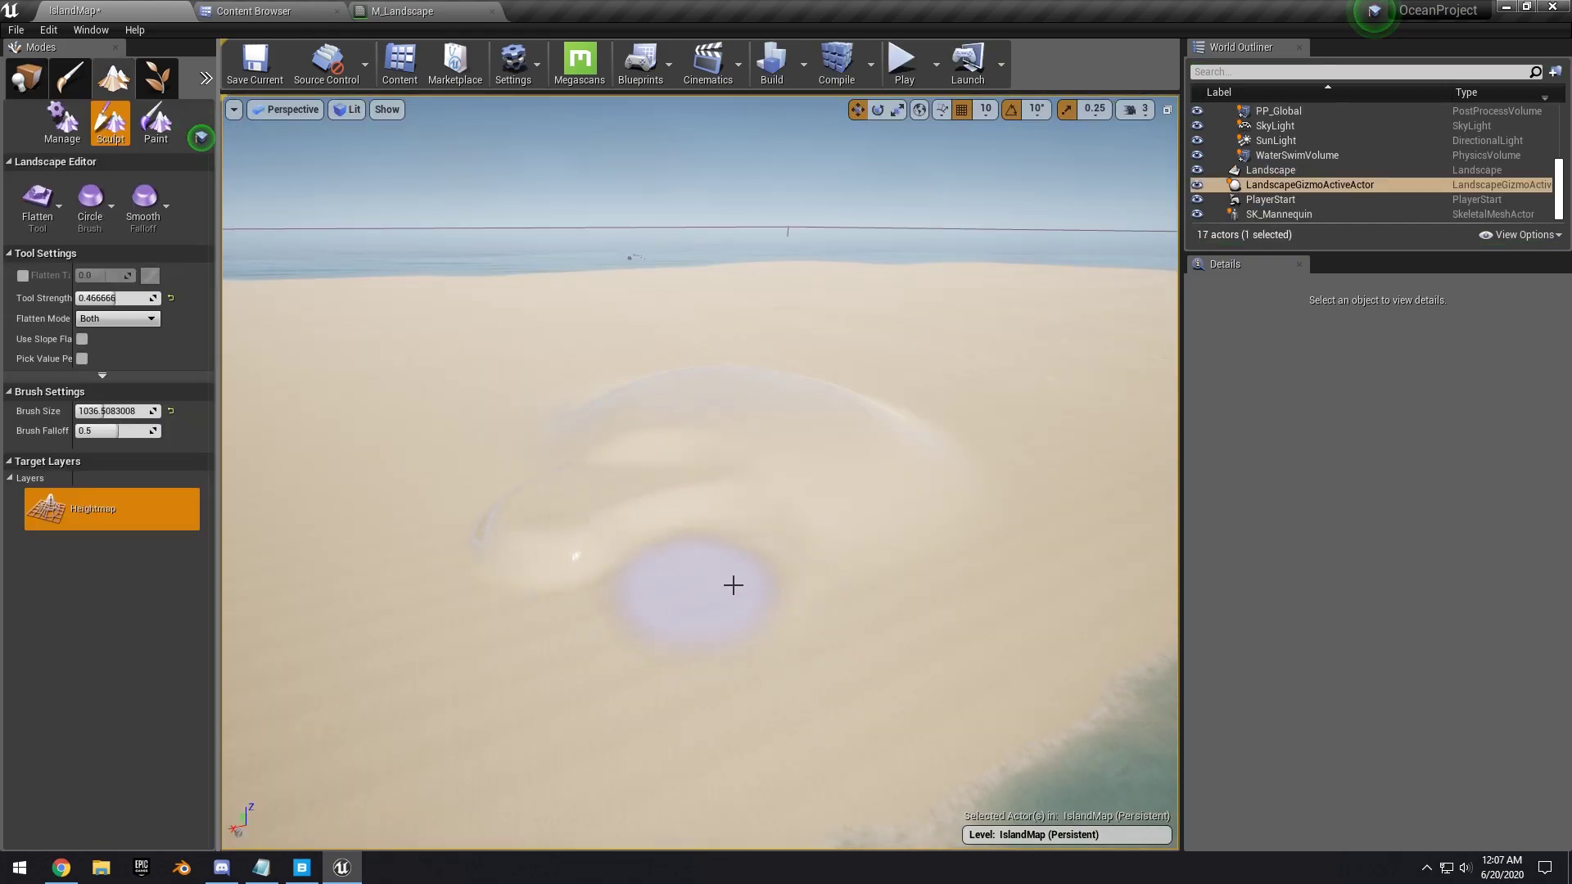
Switch to the Smooth sculpting tool for the raised dune ridge in the middle of the island.
alt+drag(855, 555, 950, 571)
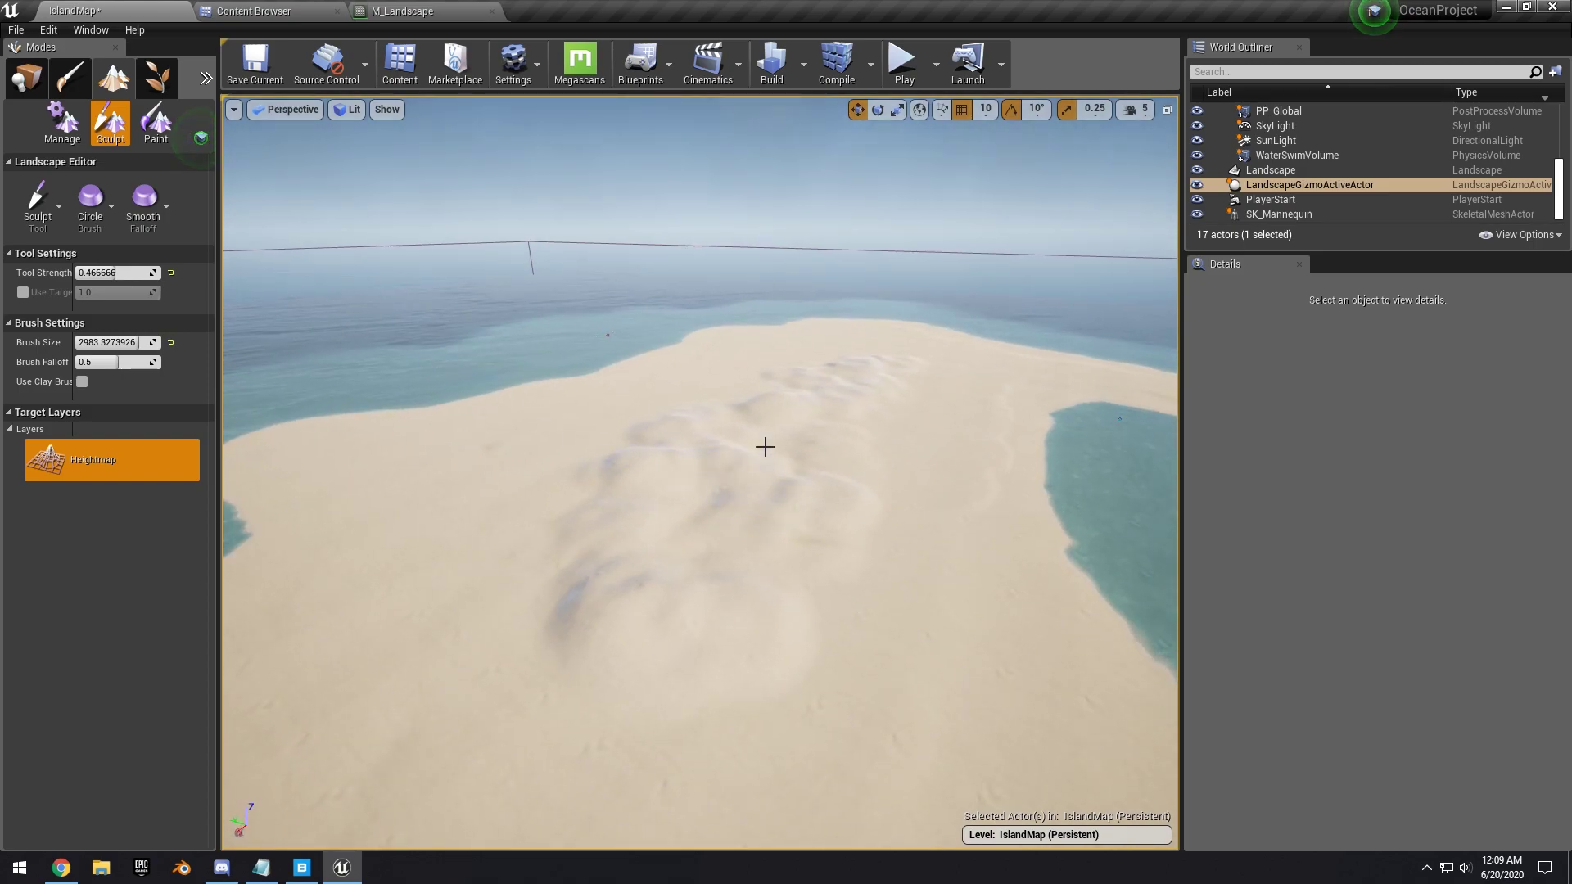
right_drag(765, 446, 764, 508)
key(s)
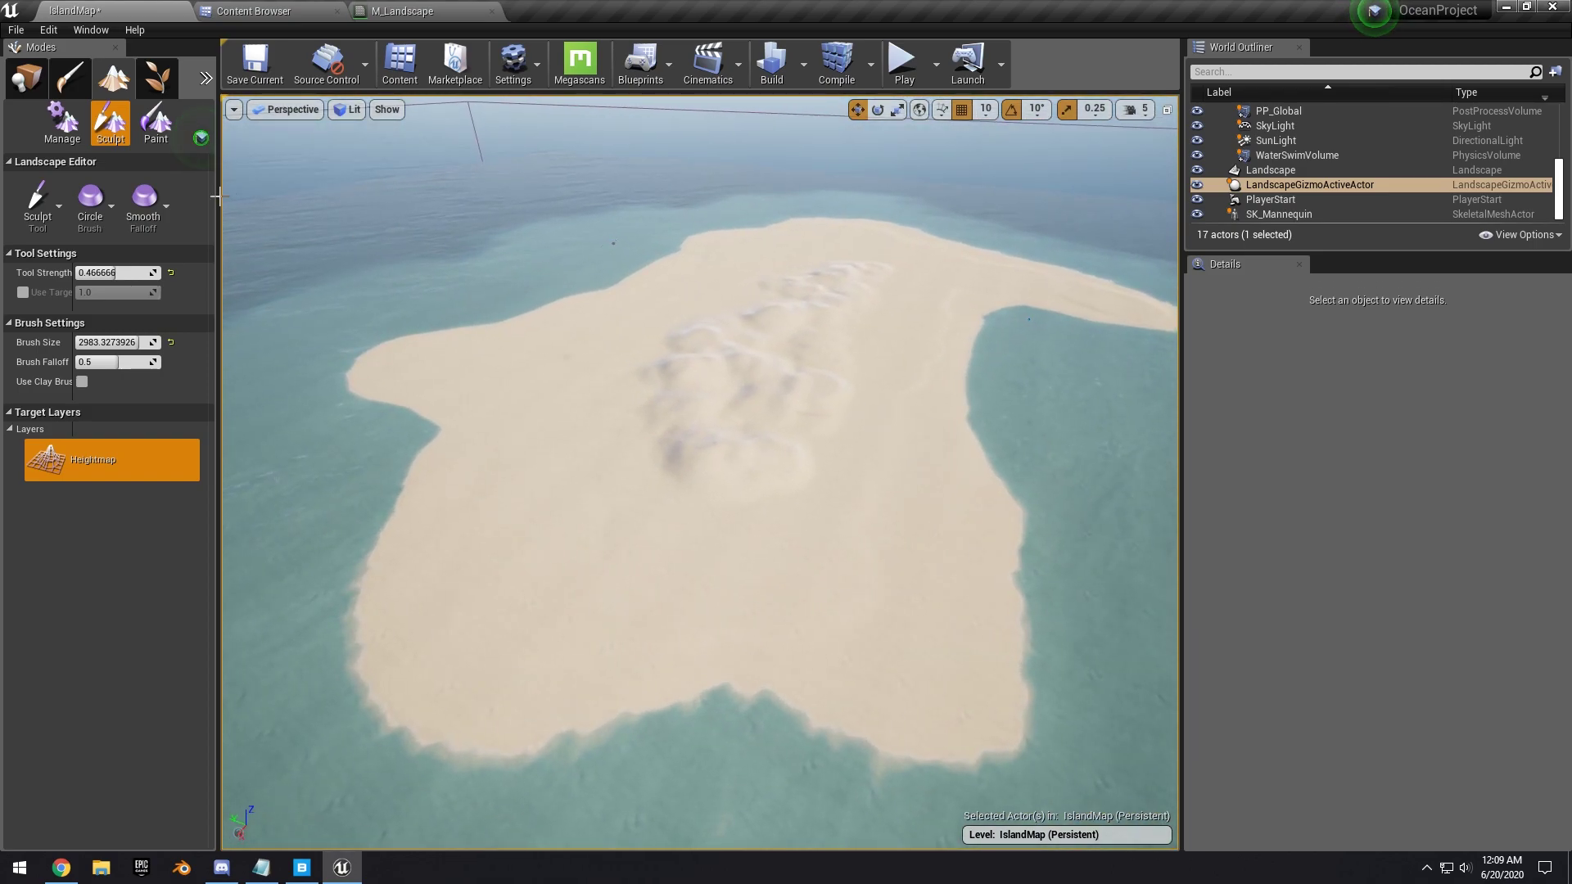
click(59, 209)
click(103, 263)
right_drag(683, 410, 683, 411)
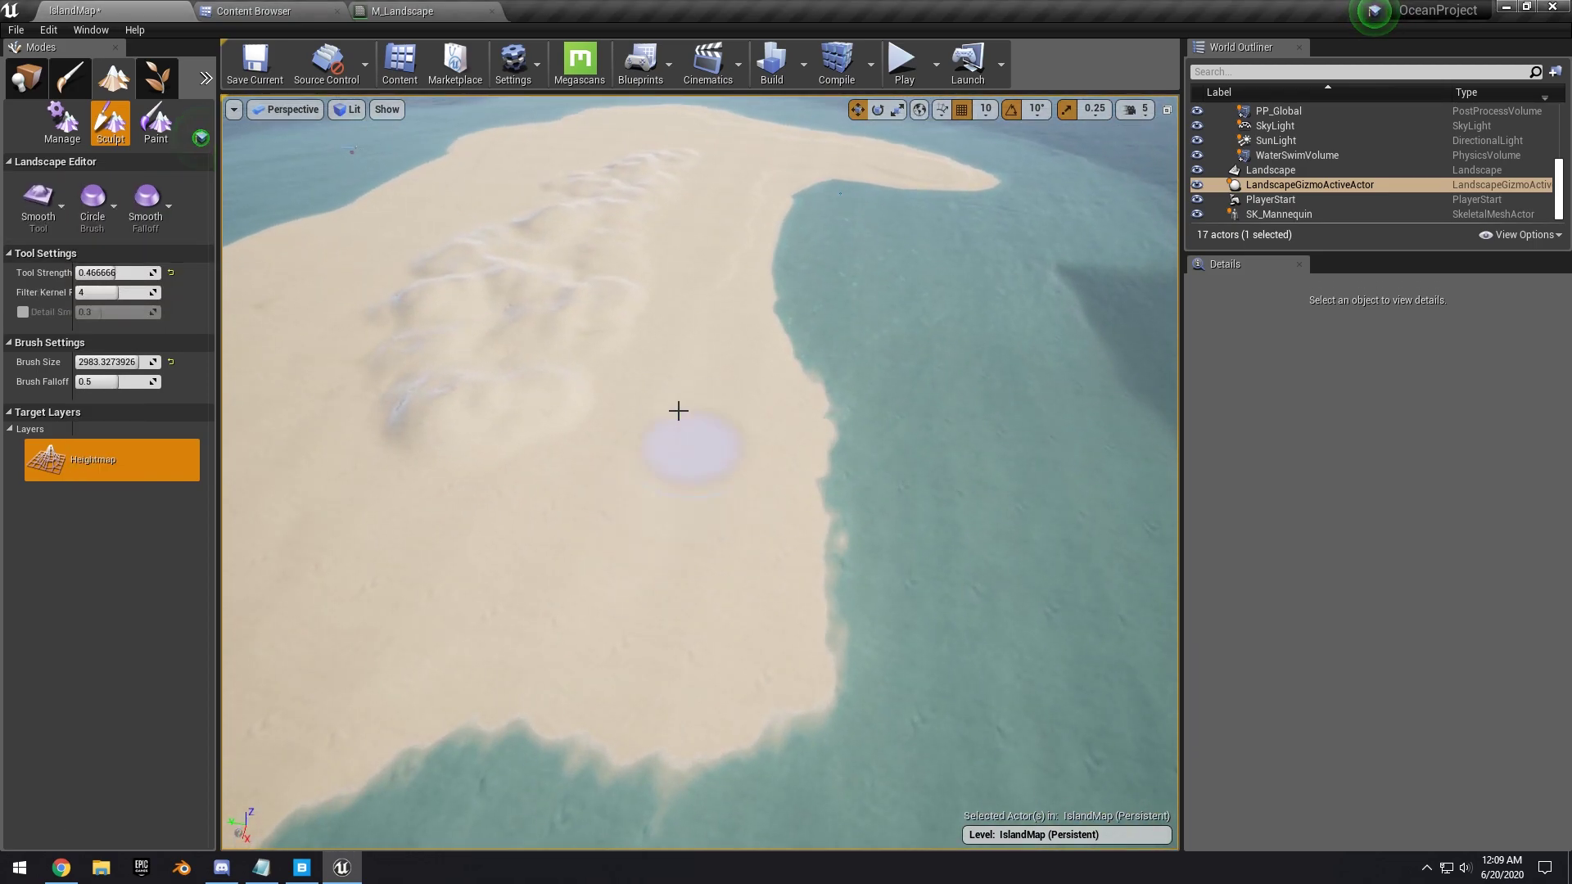
mouse_move(761, 484)
right_down()
mouse_move(761, 295)
mouse_move(761, 315)
right_up()
key(w)
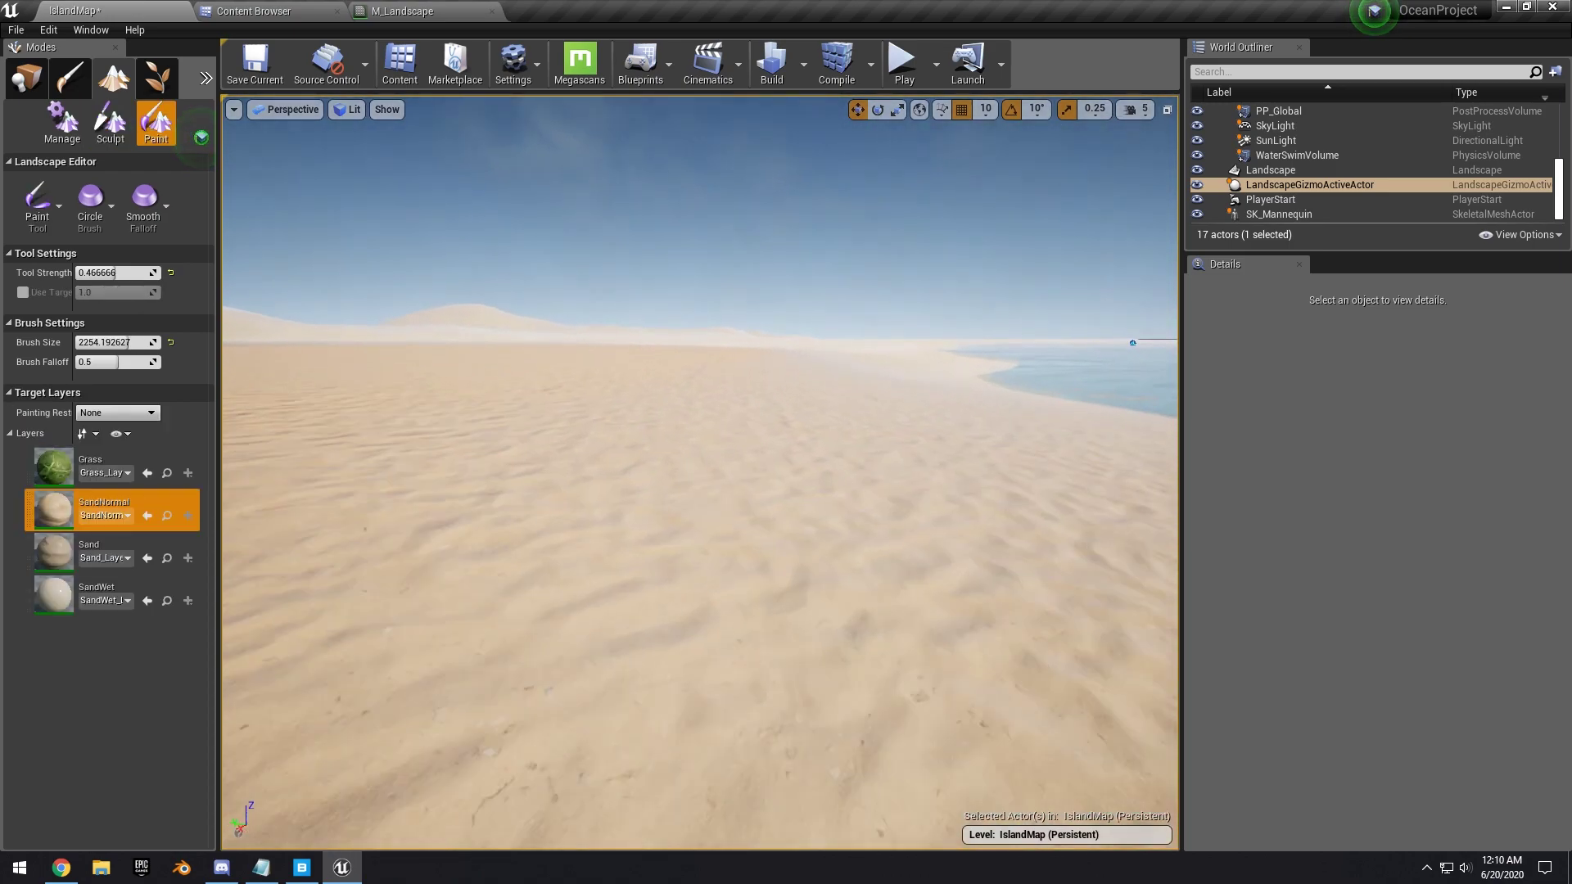
Paint the Grass layer over the dune ridge and along the middle of the island.
mouse_move(953, 354)
right_down()
mouse_move(952, 573)
mouse_move(952, 410)
right_up()
key(s)
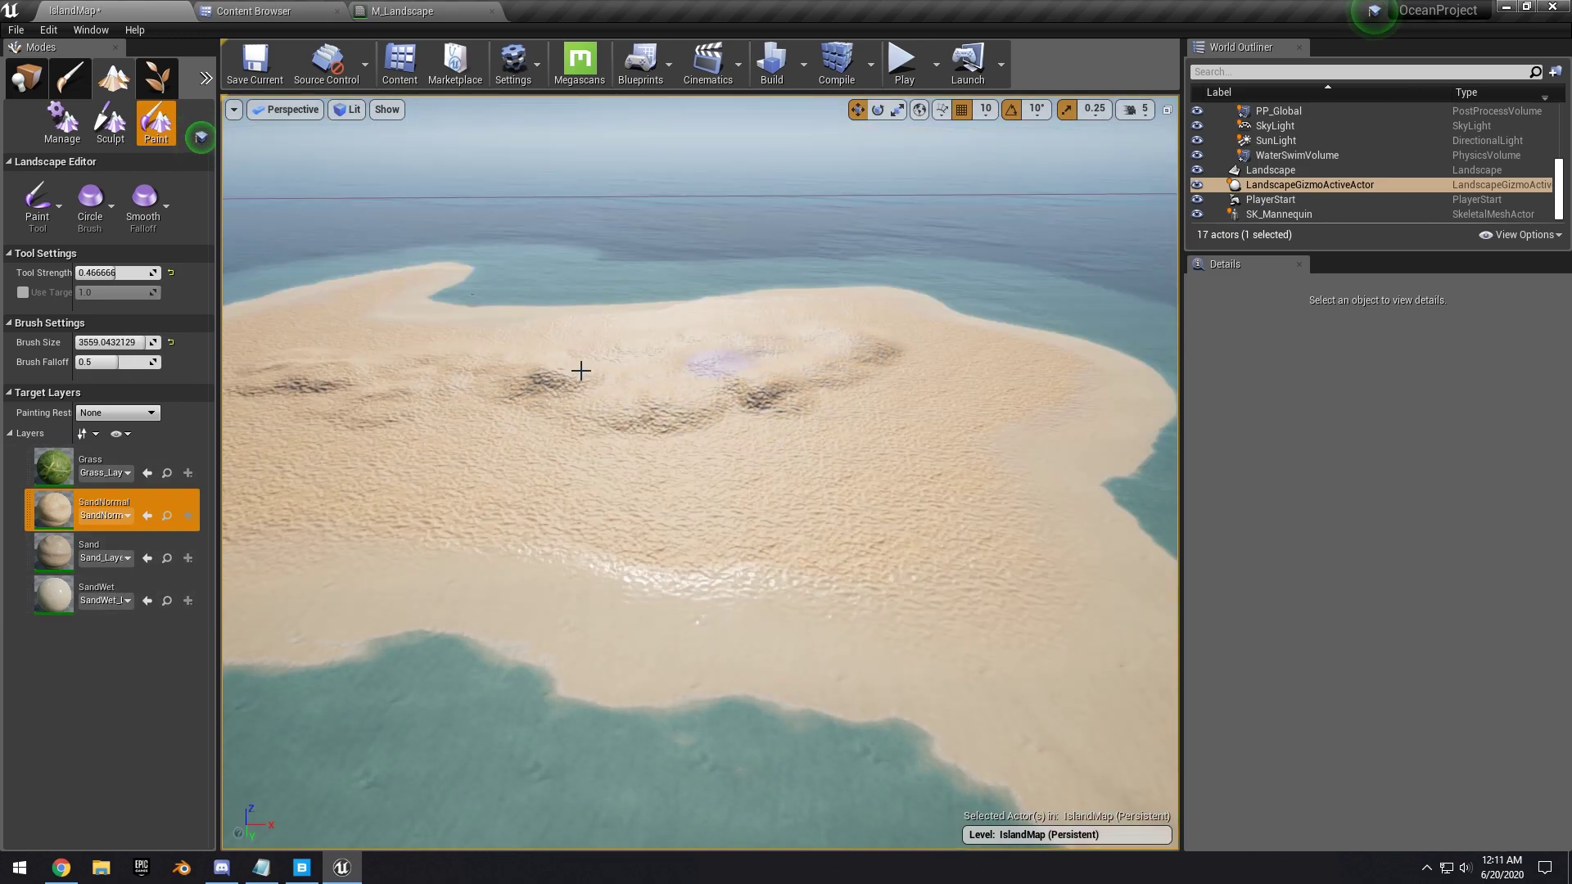
right_drag(500, 397, 614, 413)
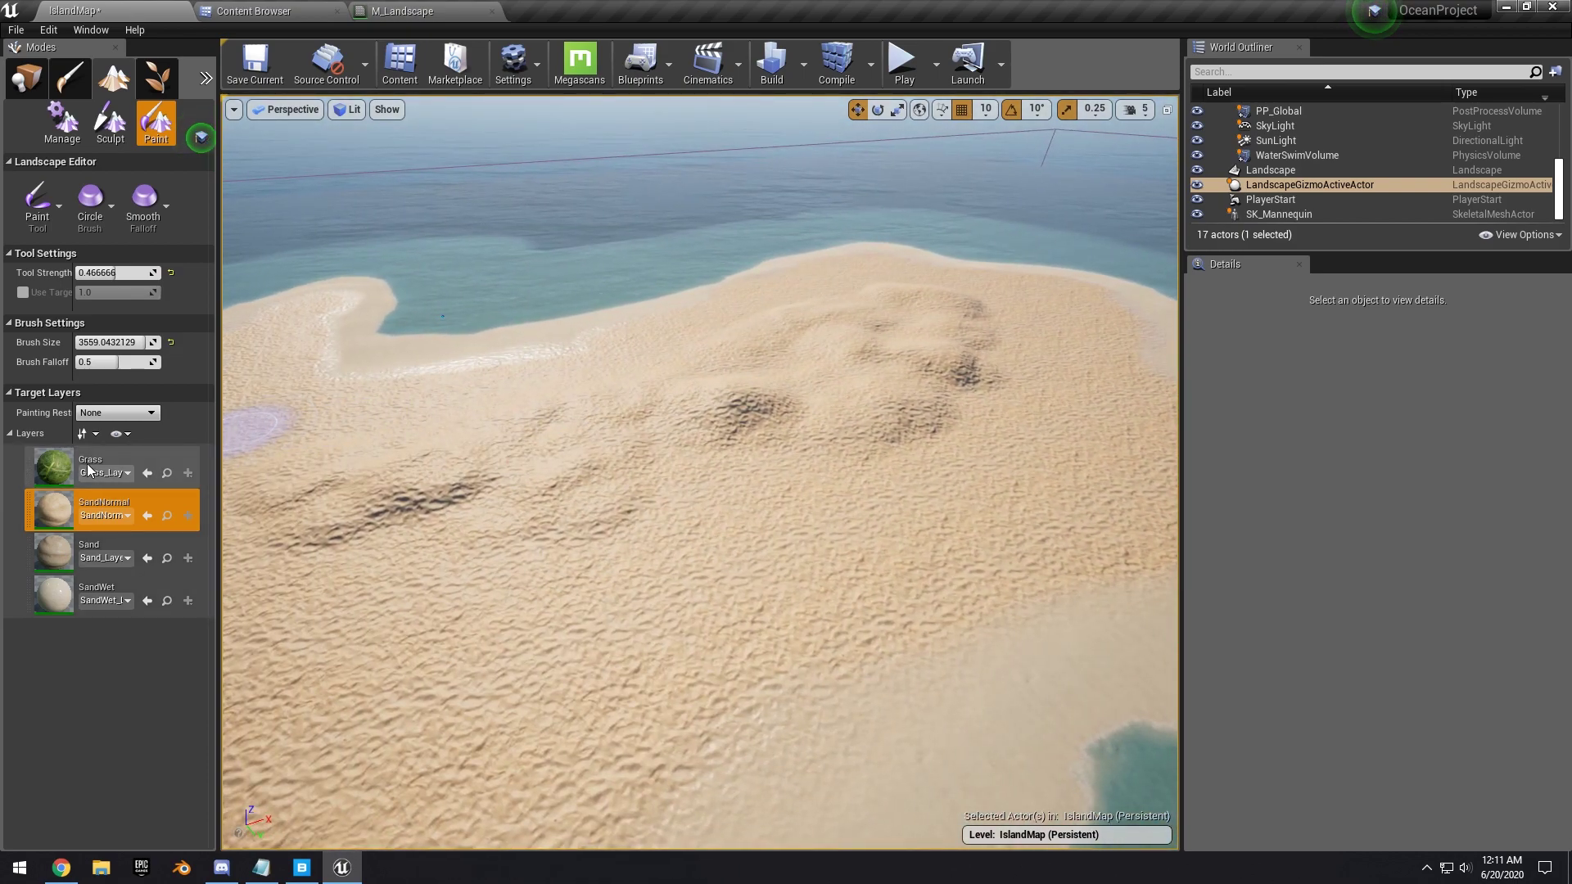
click(97, 460)
drag(510, 492, 789, 460)
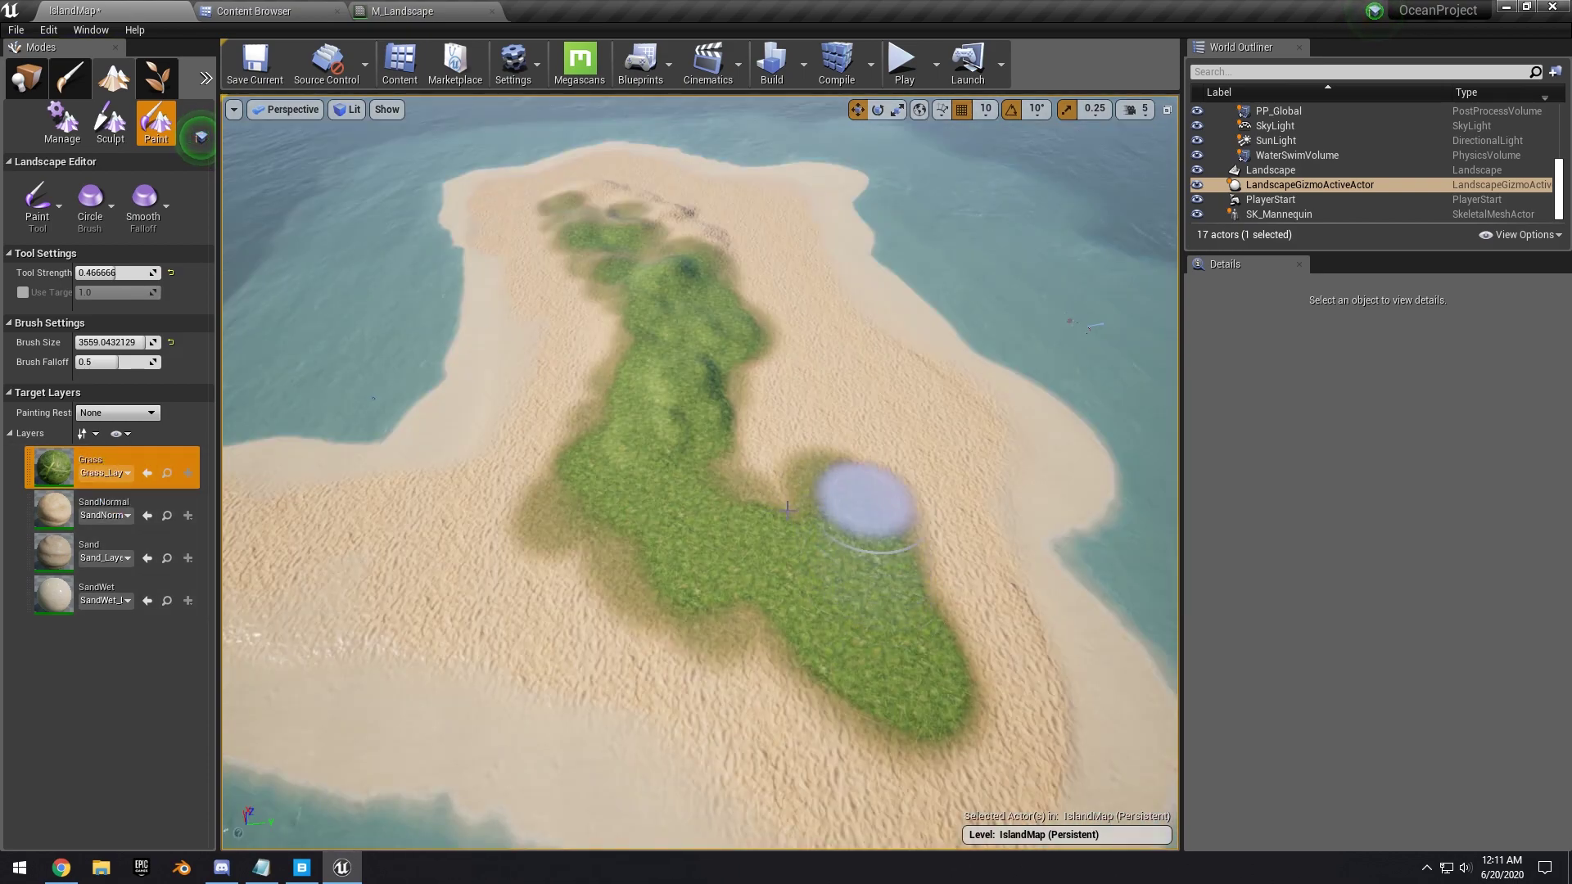
mouse_move(870, 508)
mouse_down()
mouse_move(764, 471)
mouse_move(842, 466)
mouse_move(847, 433)
mouse_move(759, 306)
mouse_up()
right_drag(607, 206, 607, 254)
key(a)
Set the grass LandscapeCoords Mapping Scale to 4.0 in M_Landscape and test the grass by playing from the painted area.
click(711, 479)
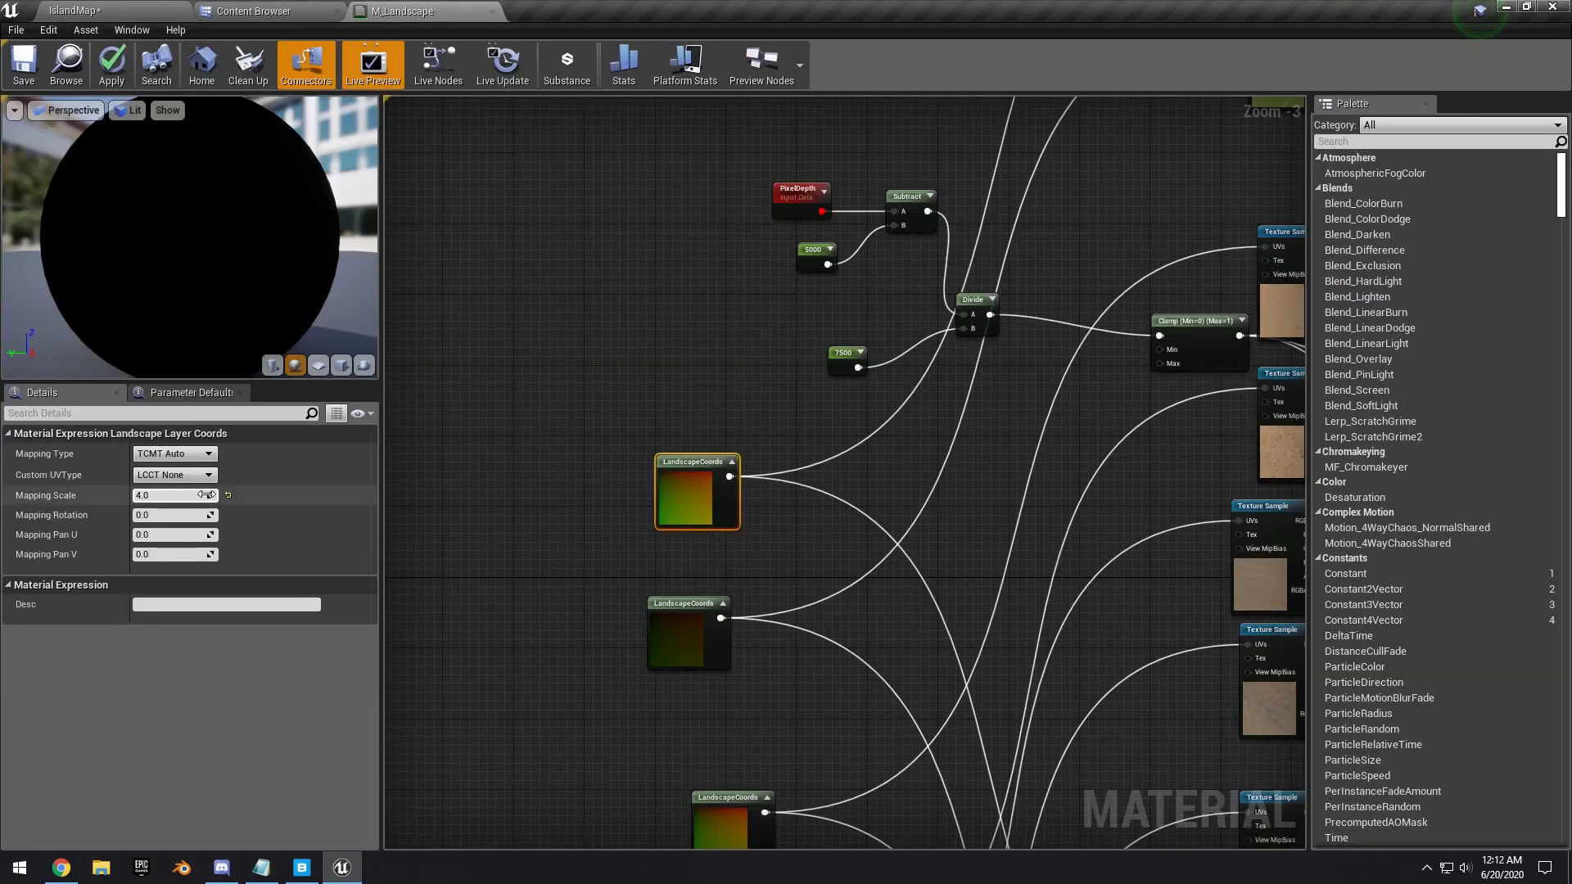
click(74, 11)
right_drag(831, 434, 1064, 556)
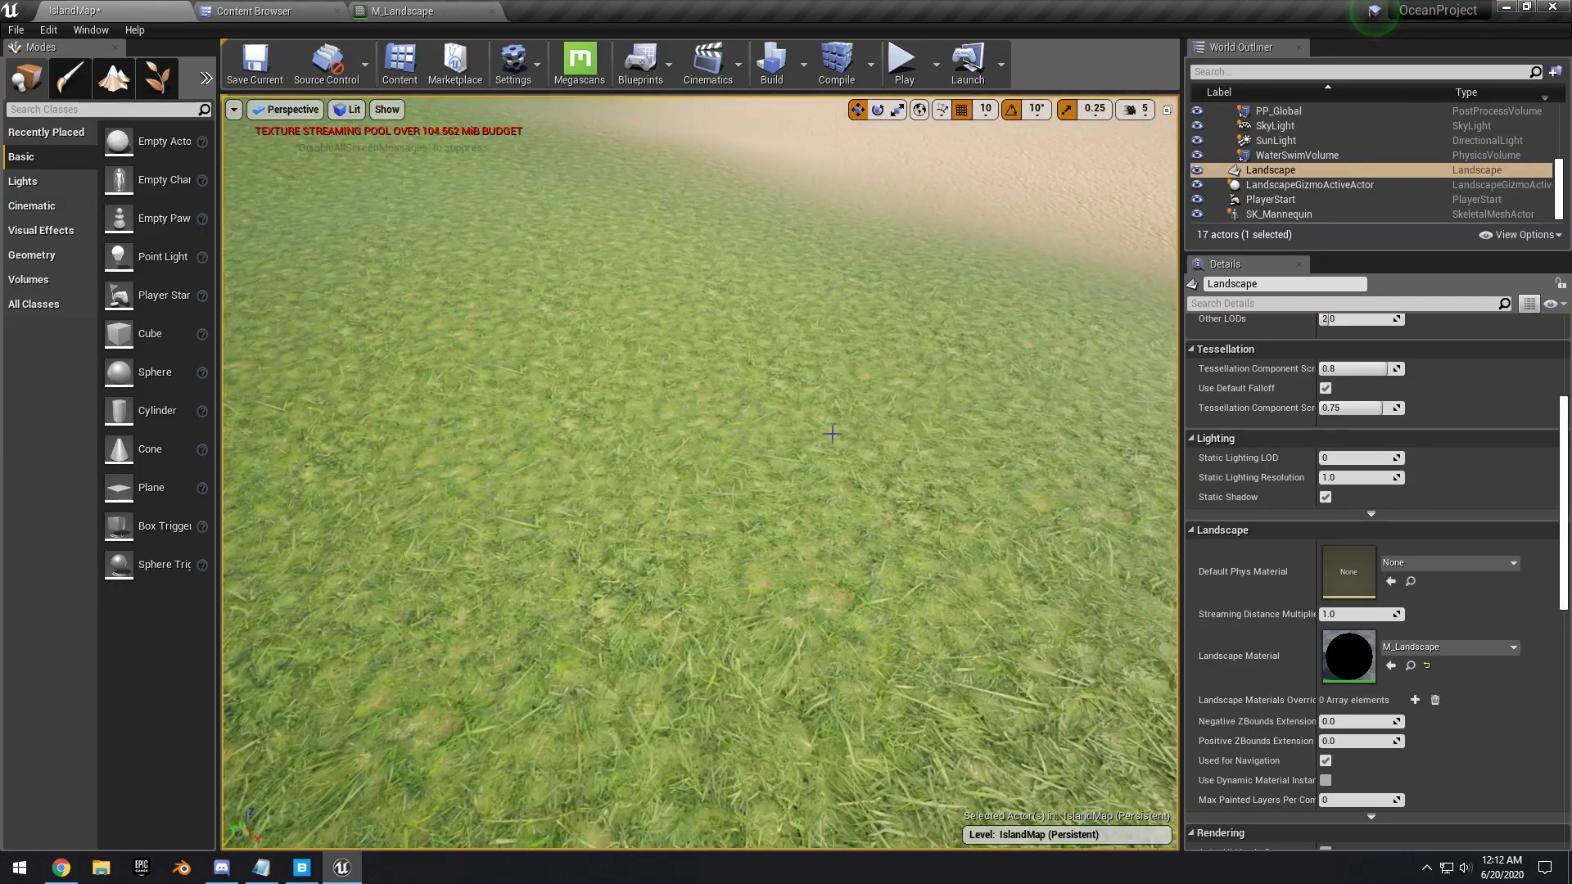
right_click(831, 434)
click(905, 793)
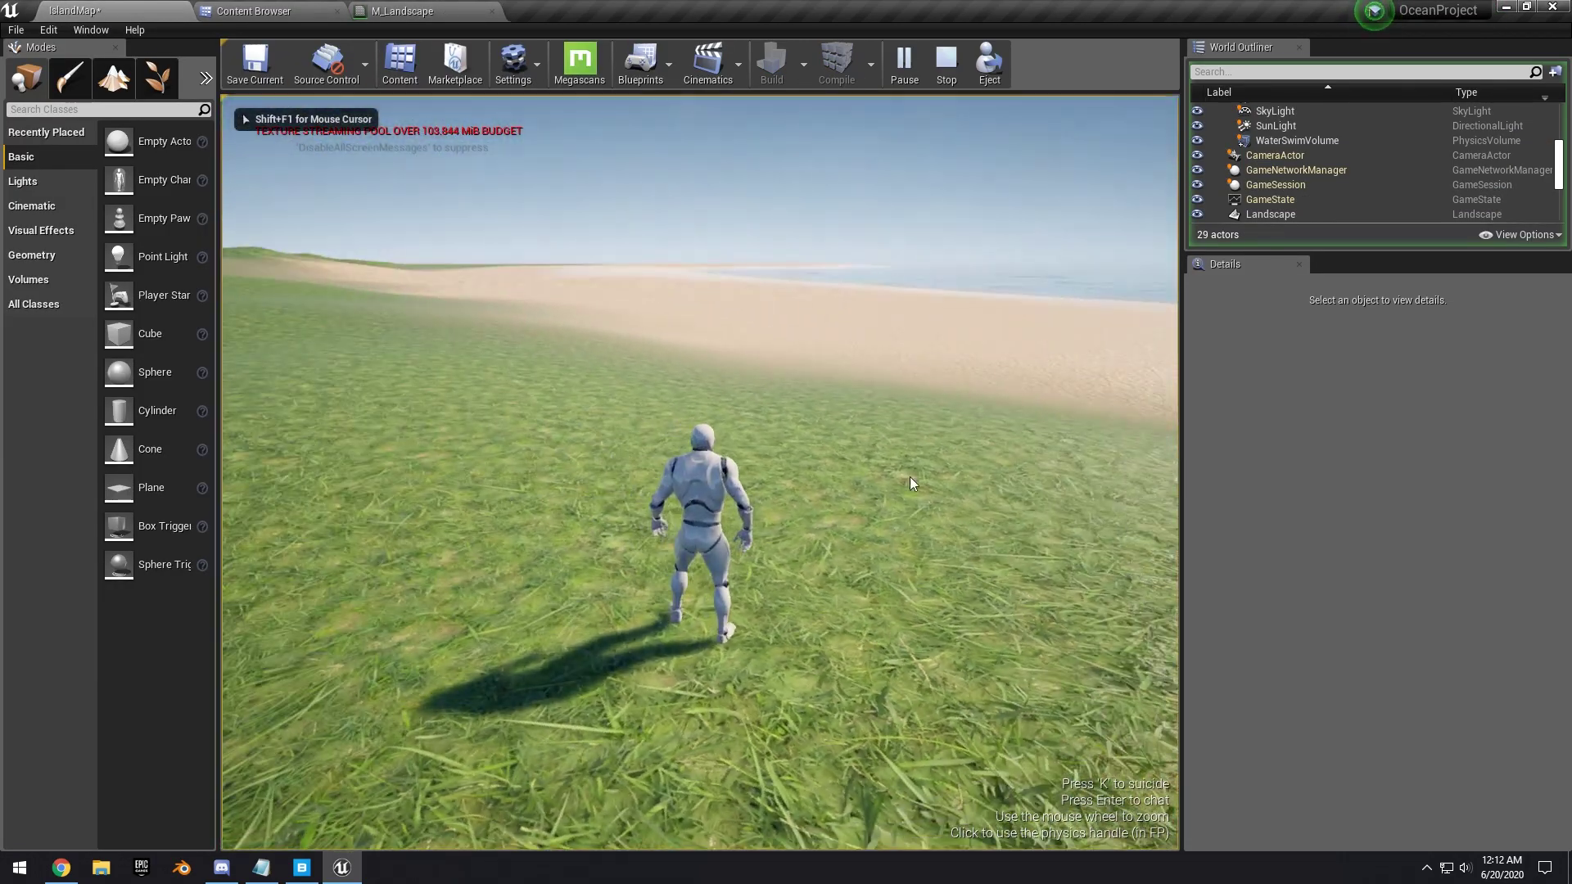
key(Escape)
Set the grass tint constant in M_Landscape to dark green 00611D00 in sRGB and multiply it into the grass texture.
click(492, 10)
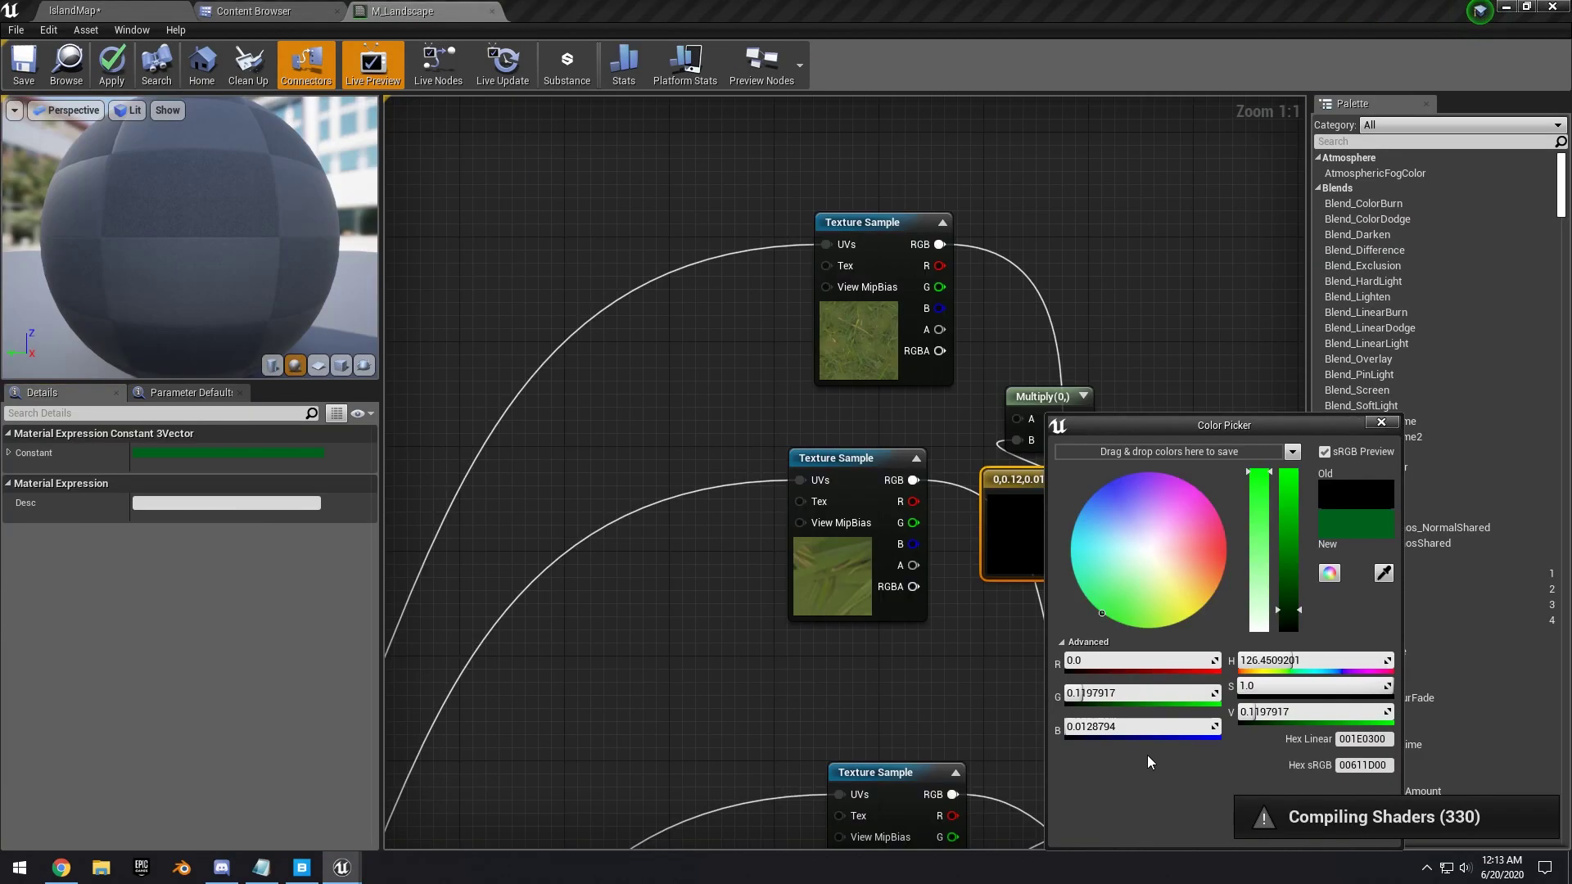
drag(1207, 427, 1189, 335)
click(1280, 712)
right_drag(1120, 318, 1063, 353)
drag(1002, 446, 1086, 442)
drag(881, 281, 1044, 451)
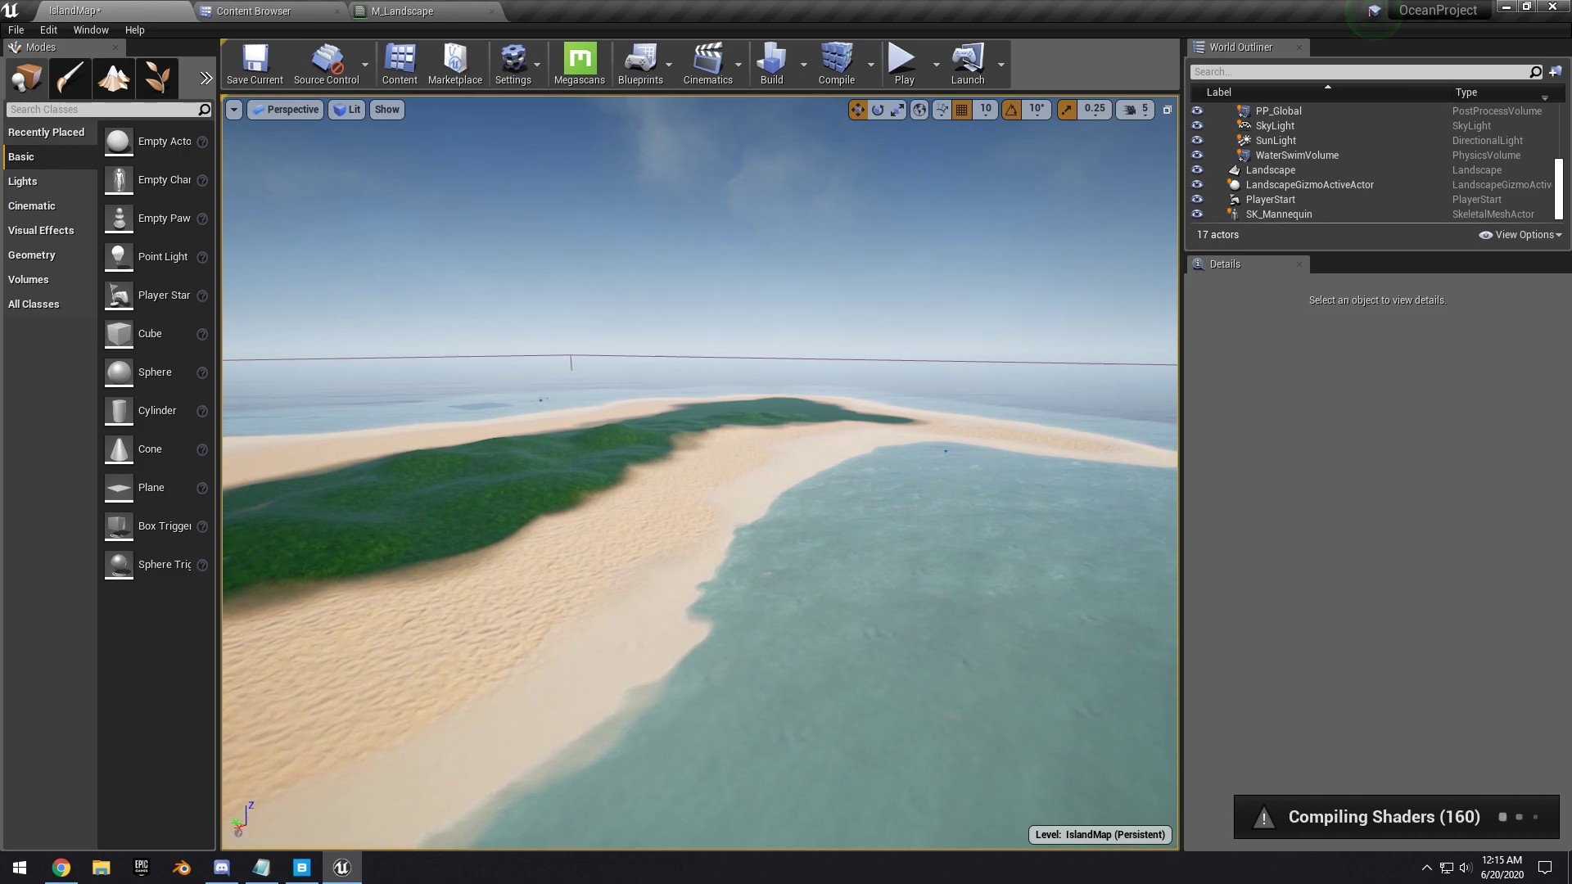
Soften the steep sand mound near the shore with the Smooth sculpting tool.
key(w)
mouse_move(699, 473)
right_down()
mouse_move(830, 455)
mouse_move(638, 491)
mouse_move(683, 446)
right_up()
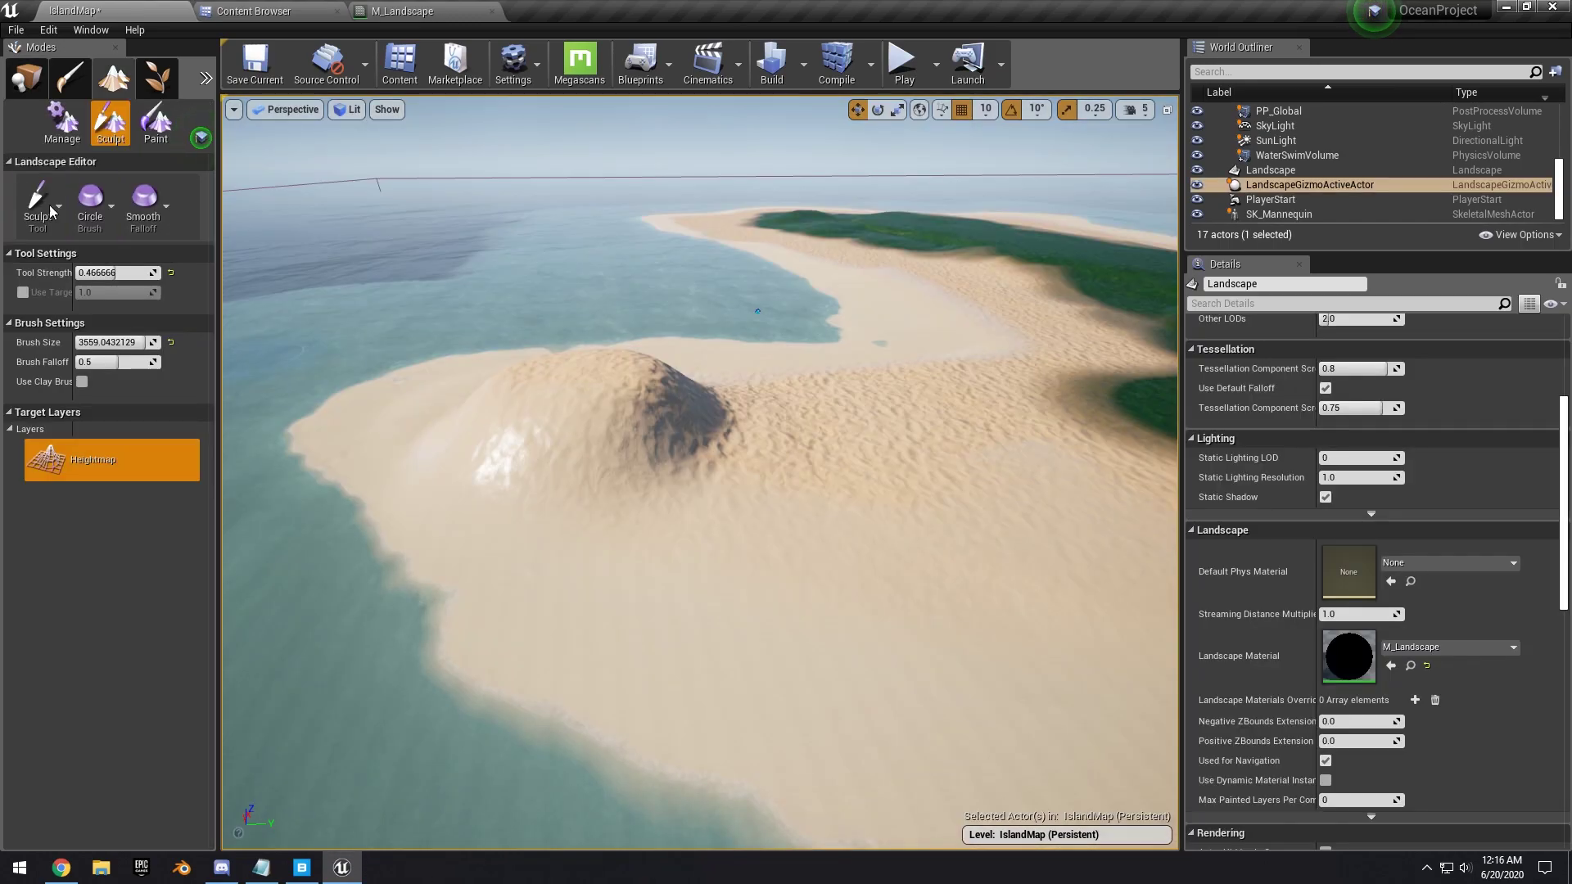
click(38, 206)
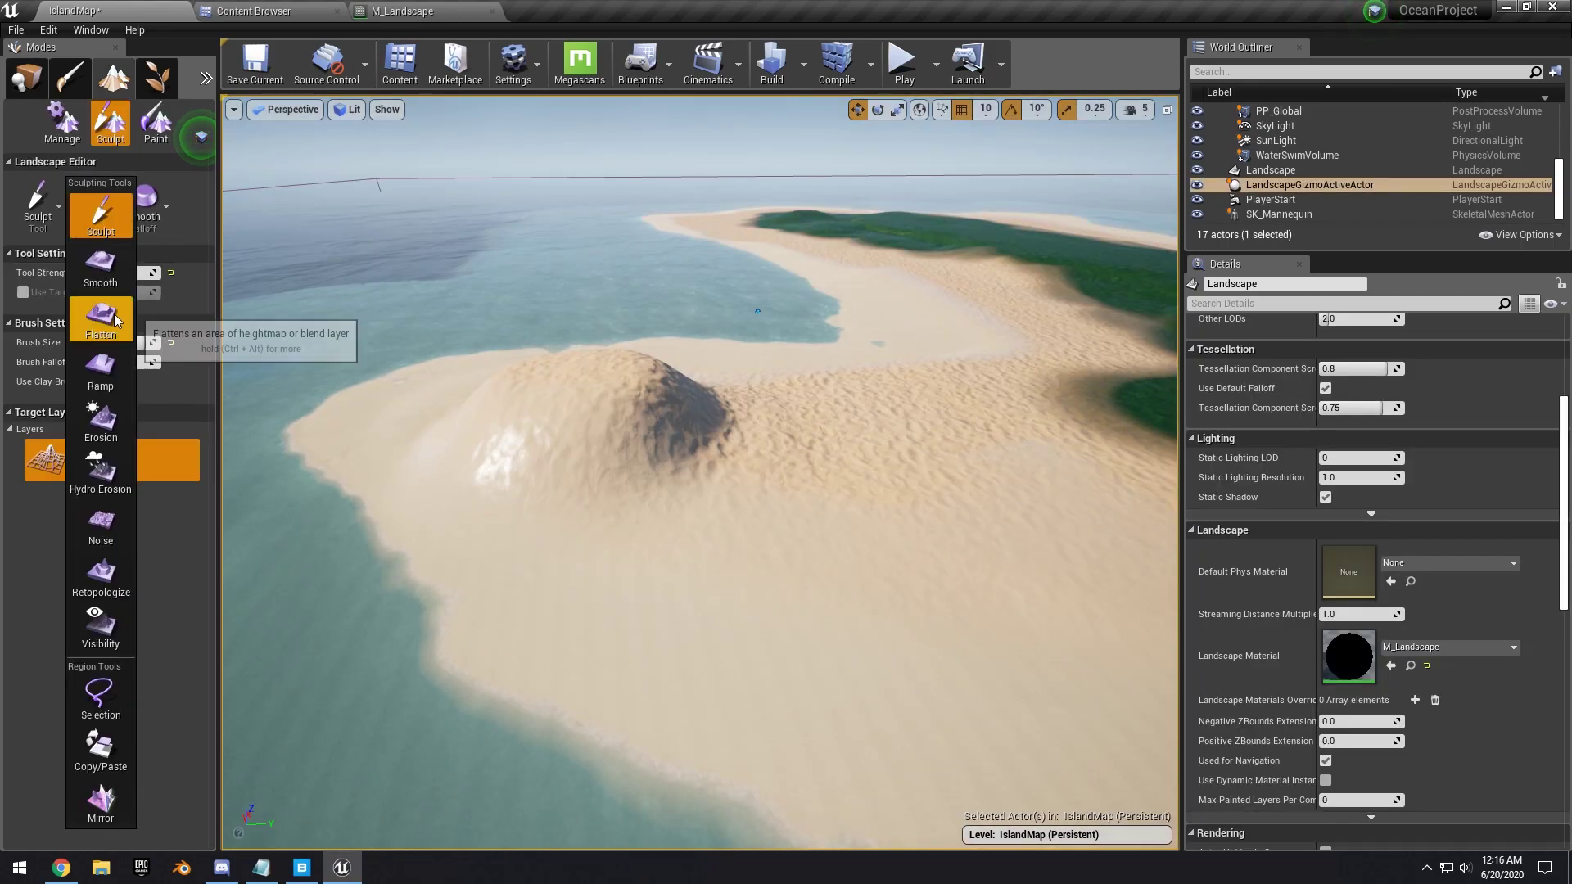
click(100, 270)
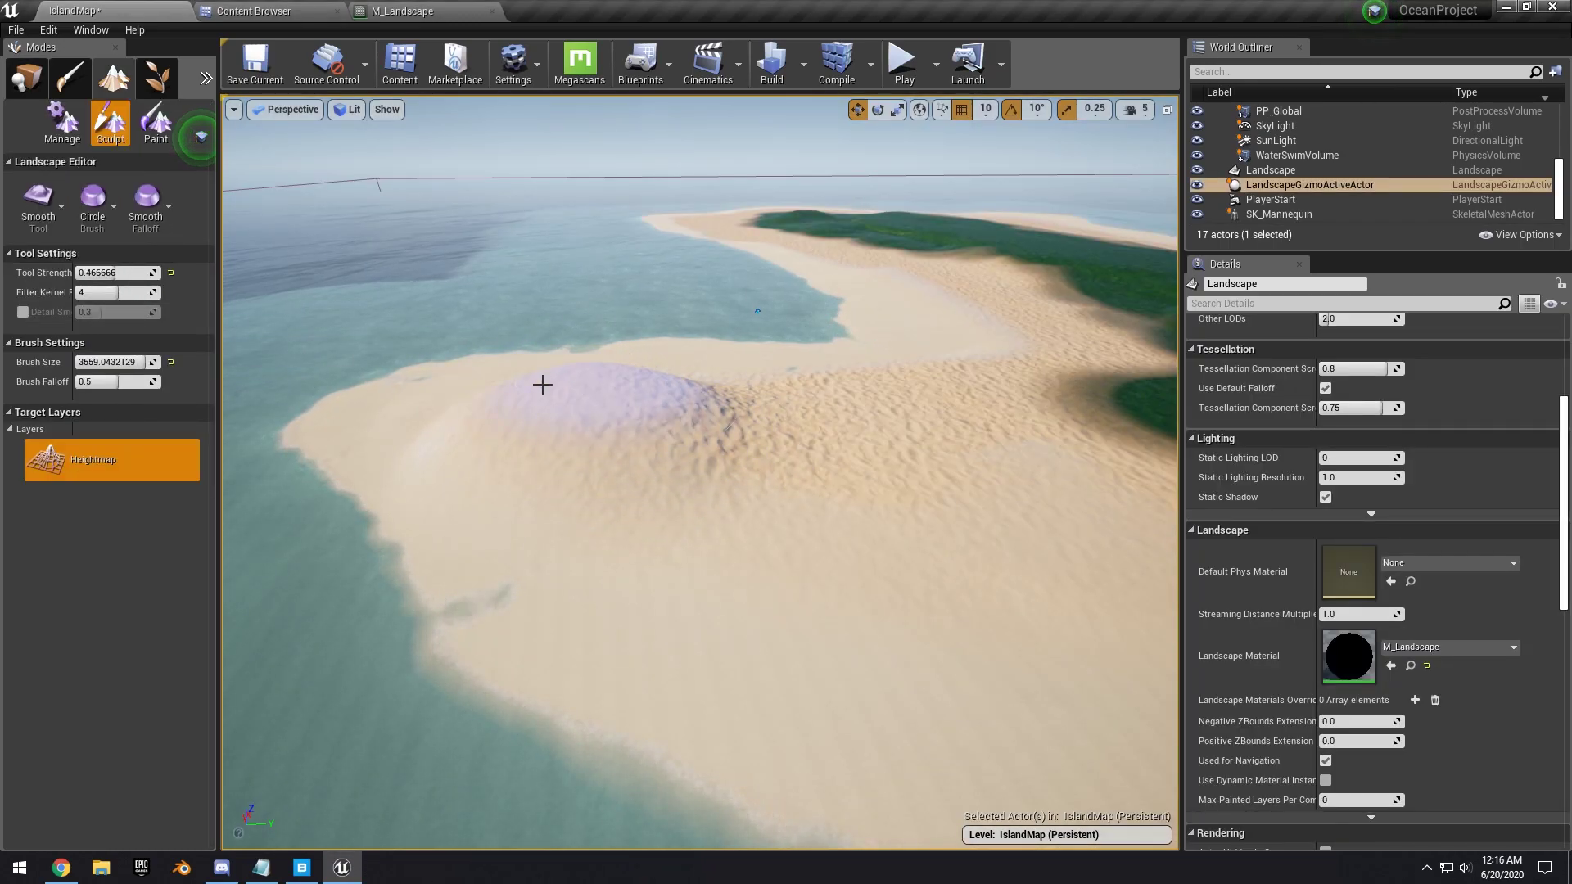
right_drag(660, 450, 679, 463)
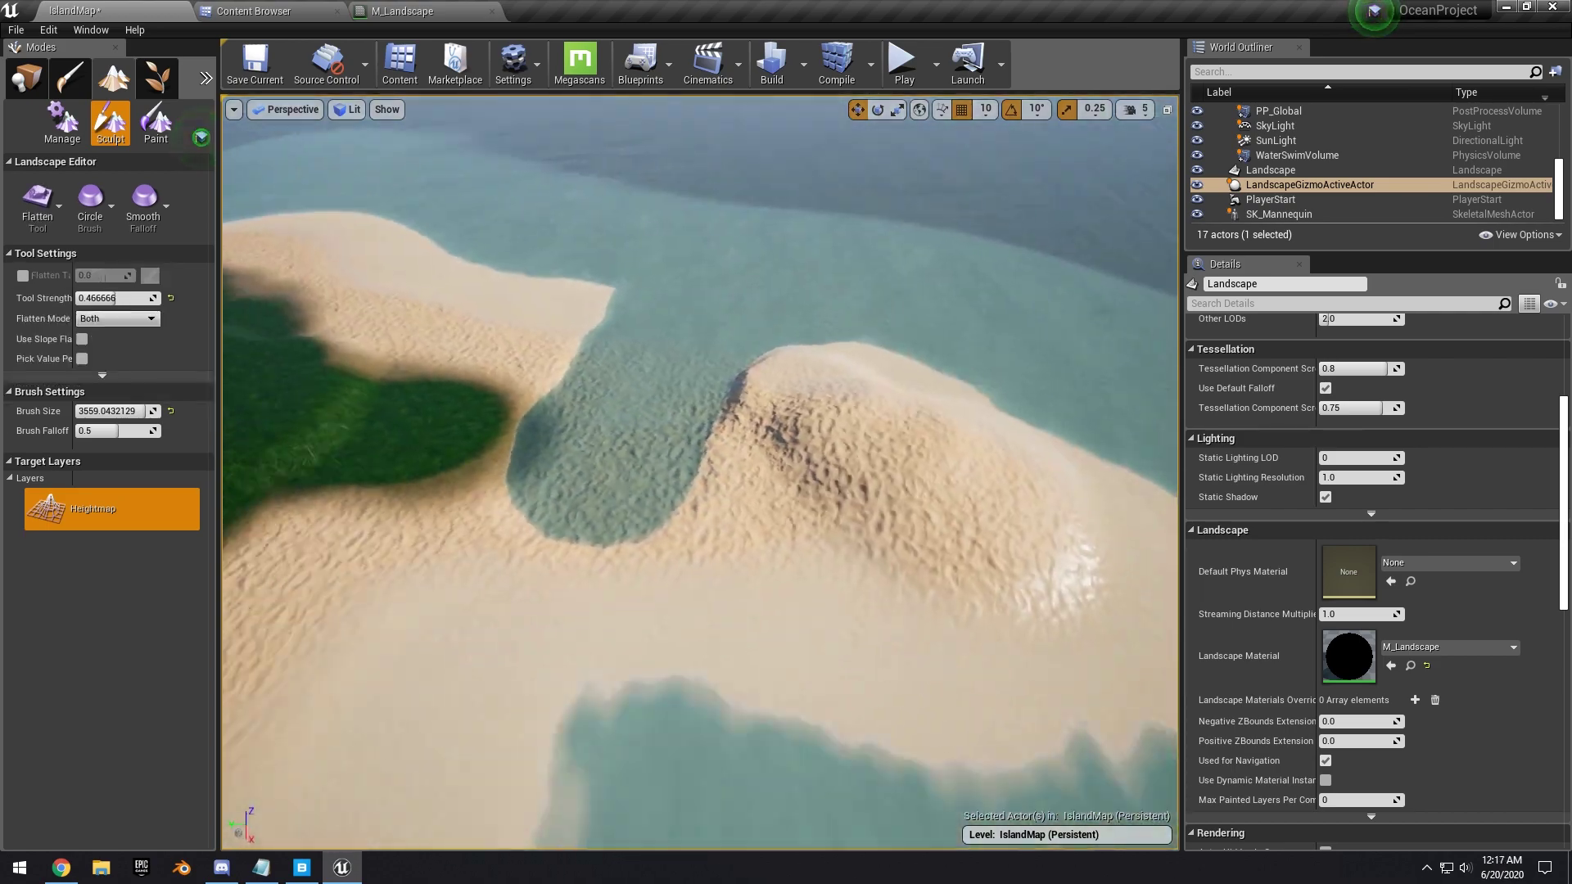
Flatten the sand between the mound and the main island into a shallow water channel.
right_drag(699, 471, 684, 483)
drag(684, 483, 849, 670)
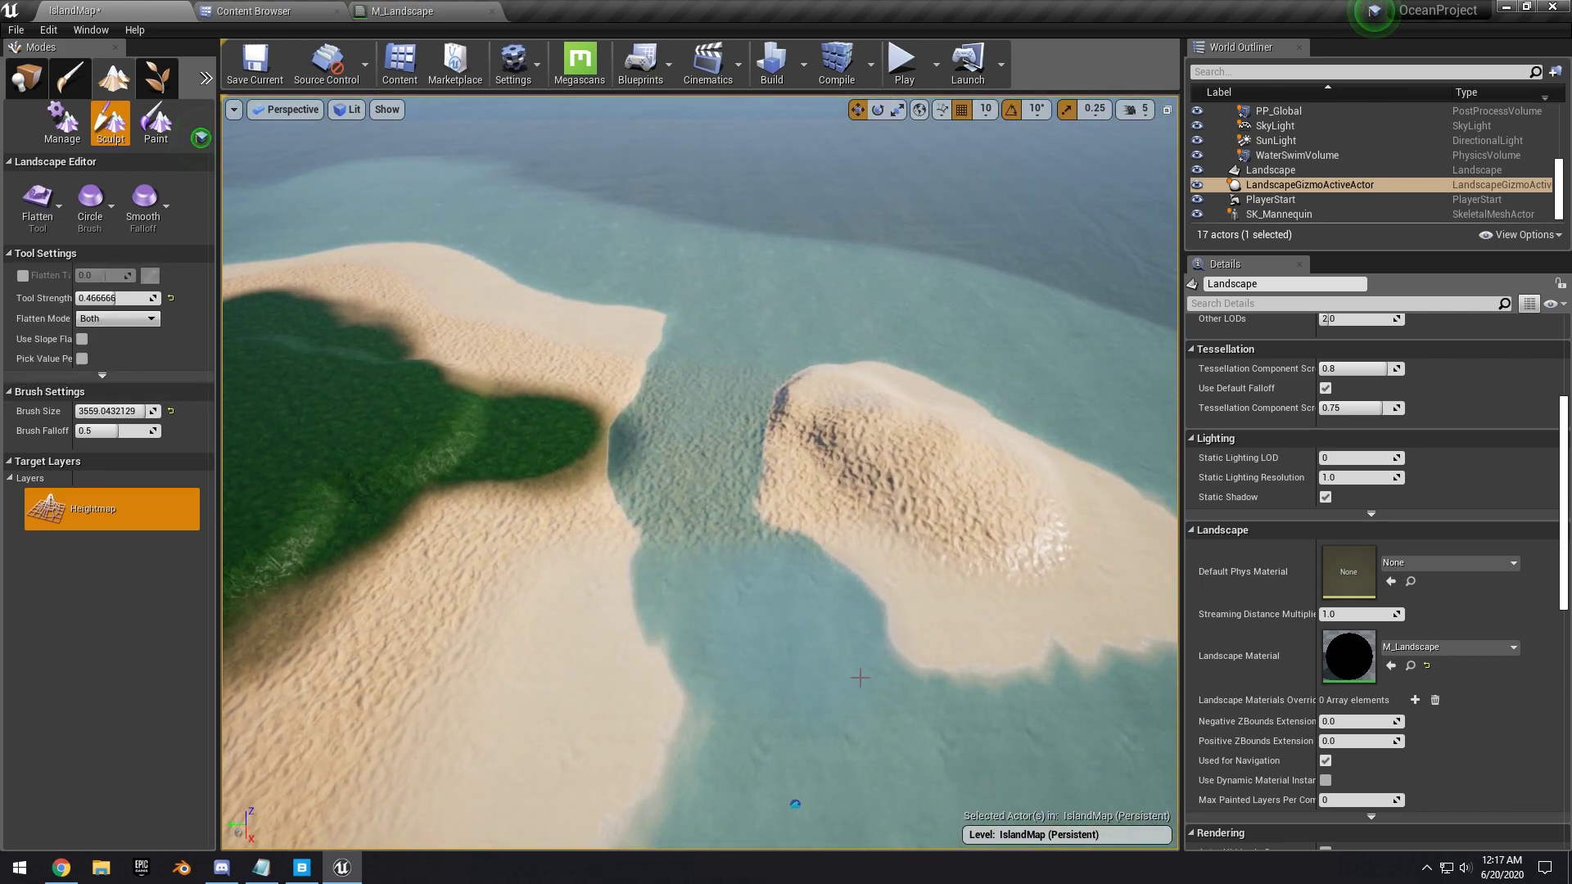
right_drag(682, 448, 691, 442)
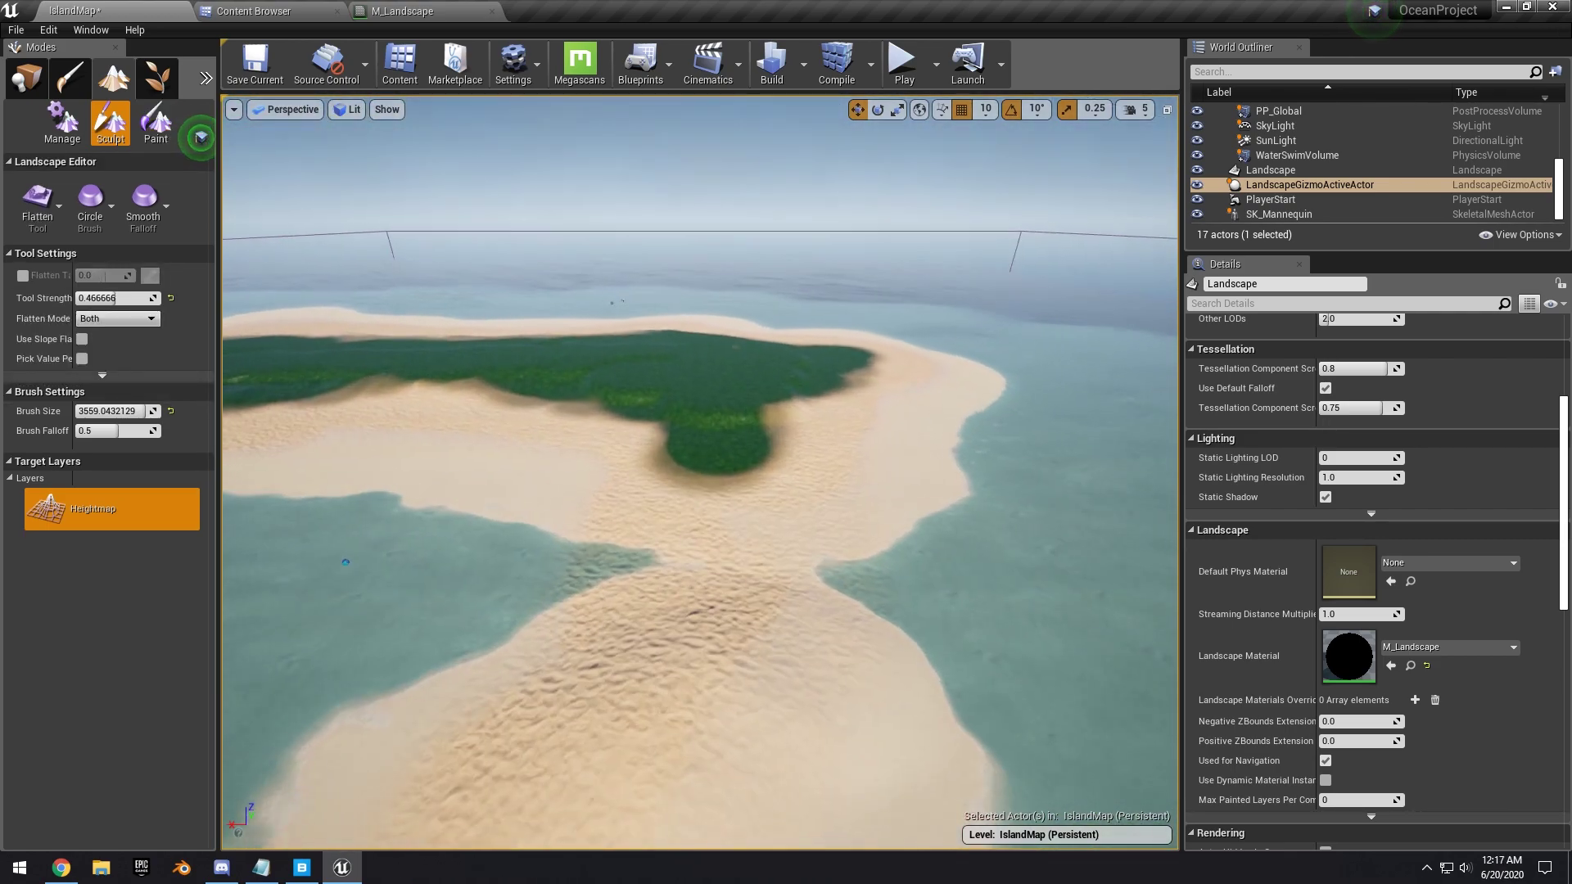
Switch to the Smooth sculpting tool and even out the grass-covered hills on the main island.
right_drag(862, 466, 842, 448)
click(39, 207)
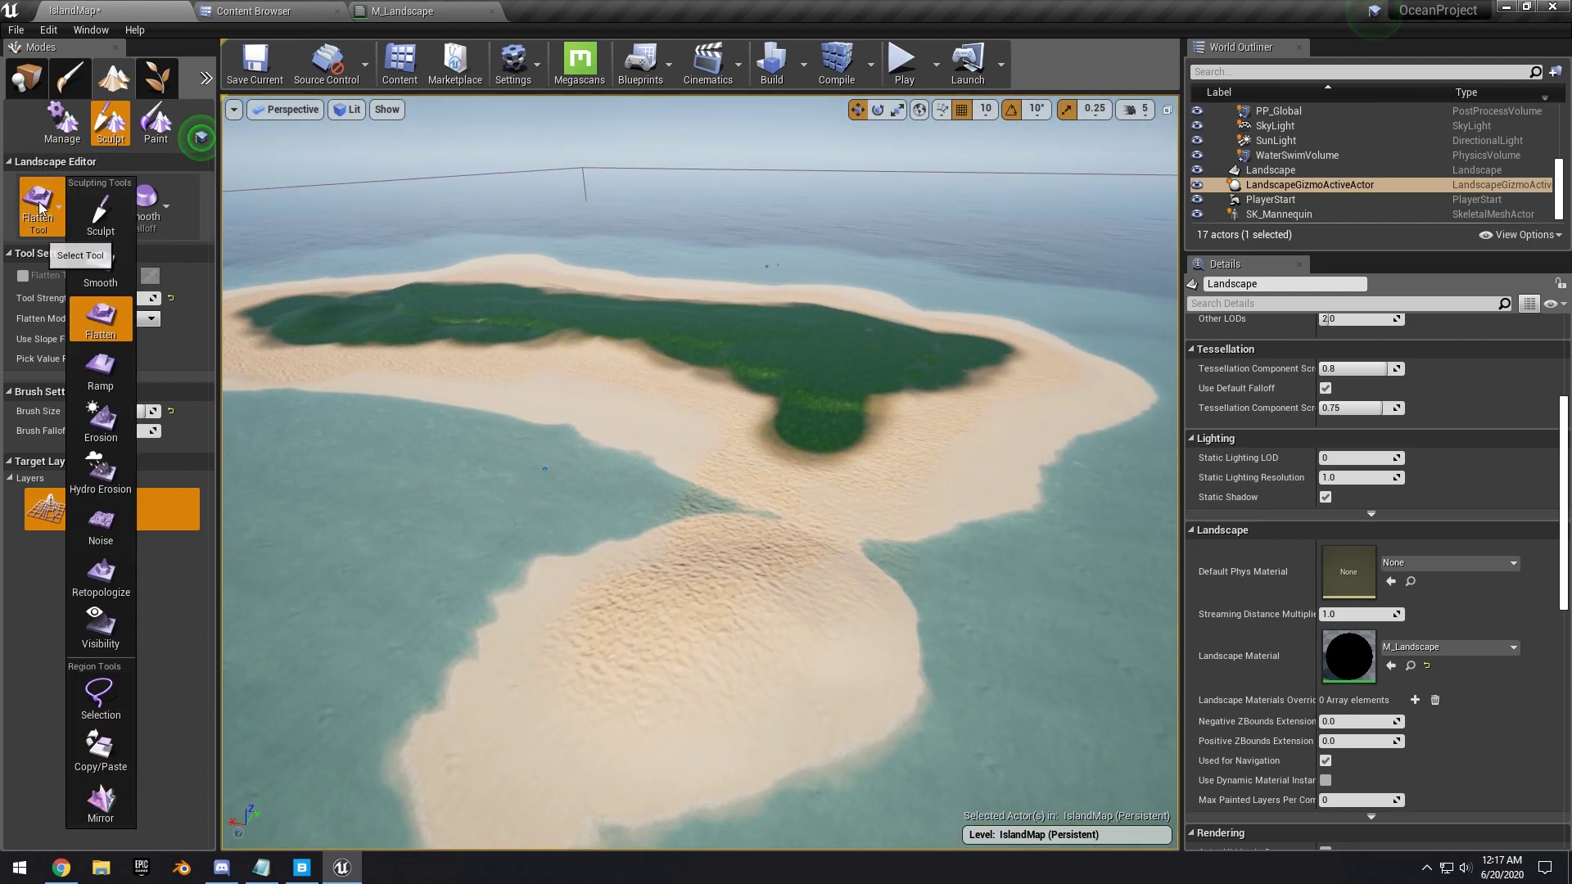
click(93, 279)
mouse_move(584, 370)
right_down()
mouse_move(584, 417)
mouse_move(585, 370)
mouse_move(524, 395)
right_up()
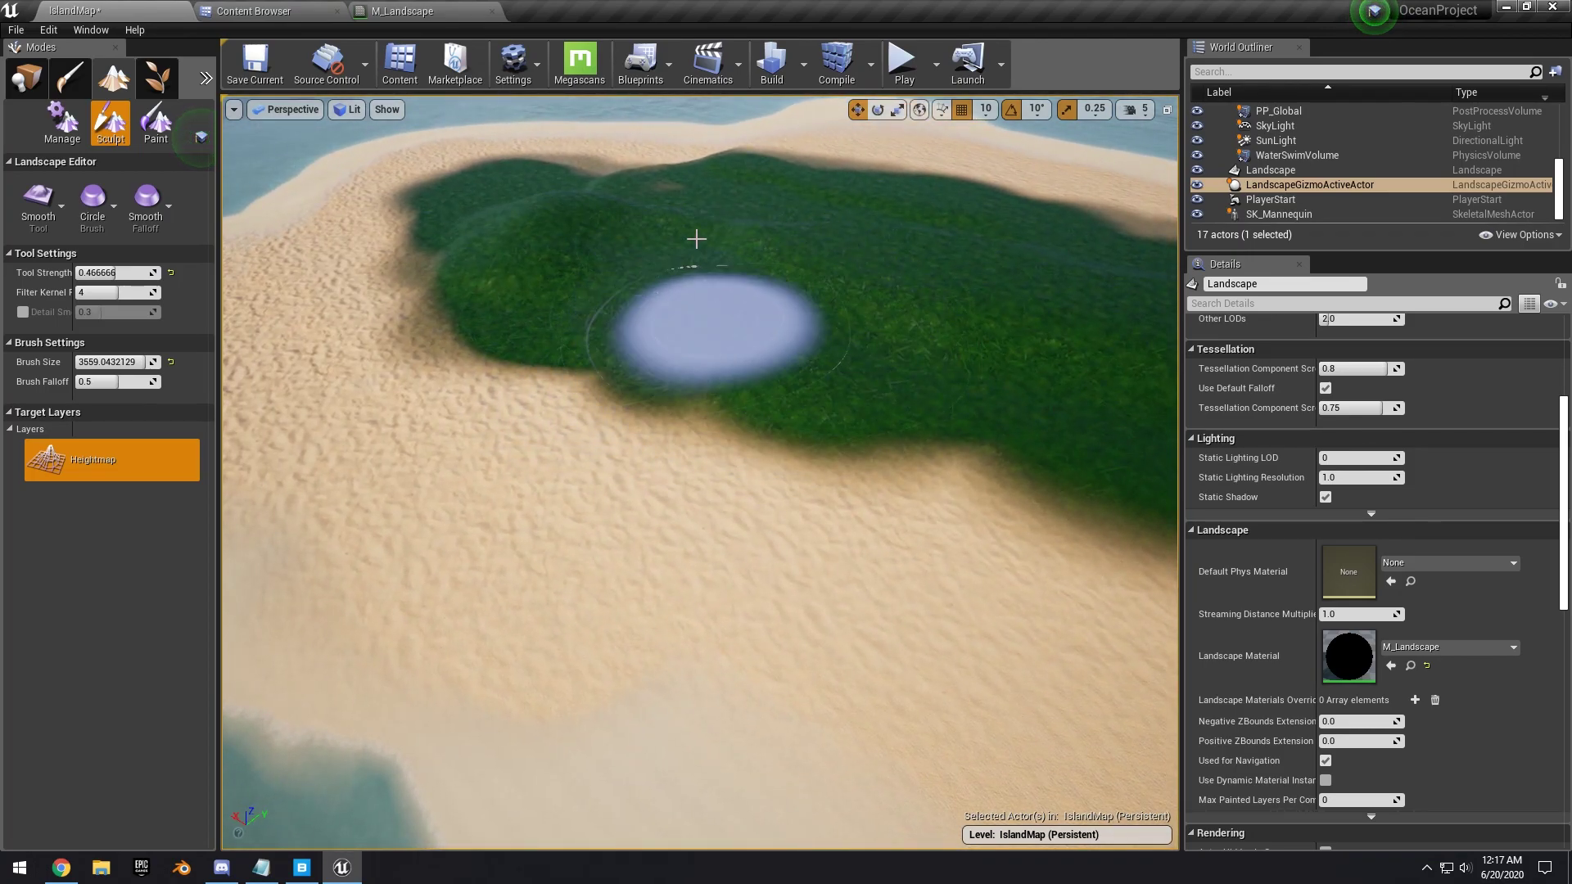
right_drag(953, 428, 1146, 389)
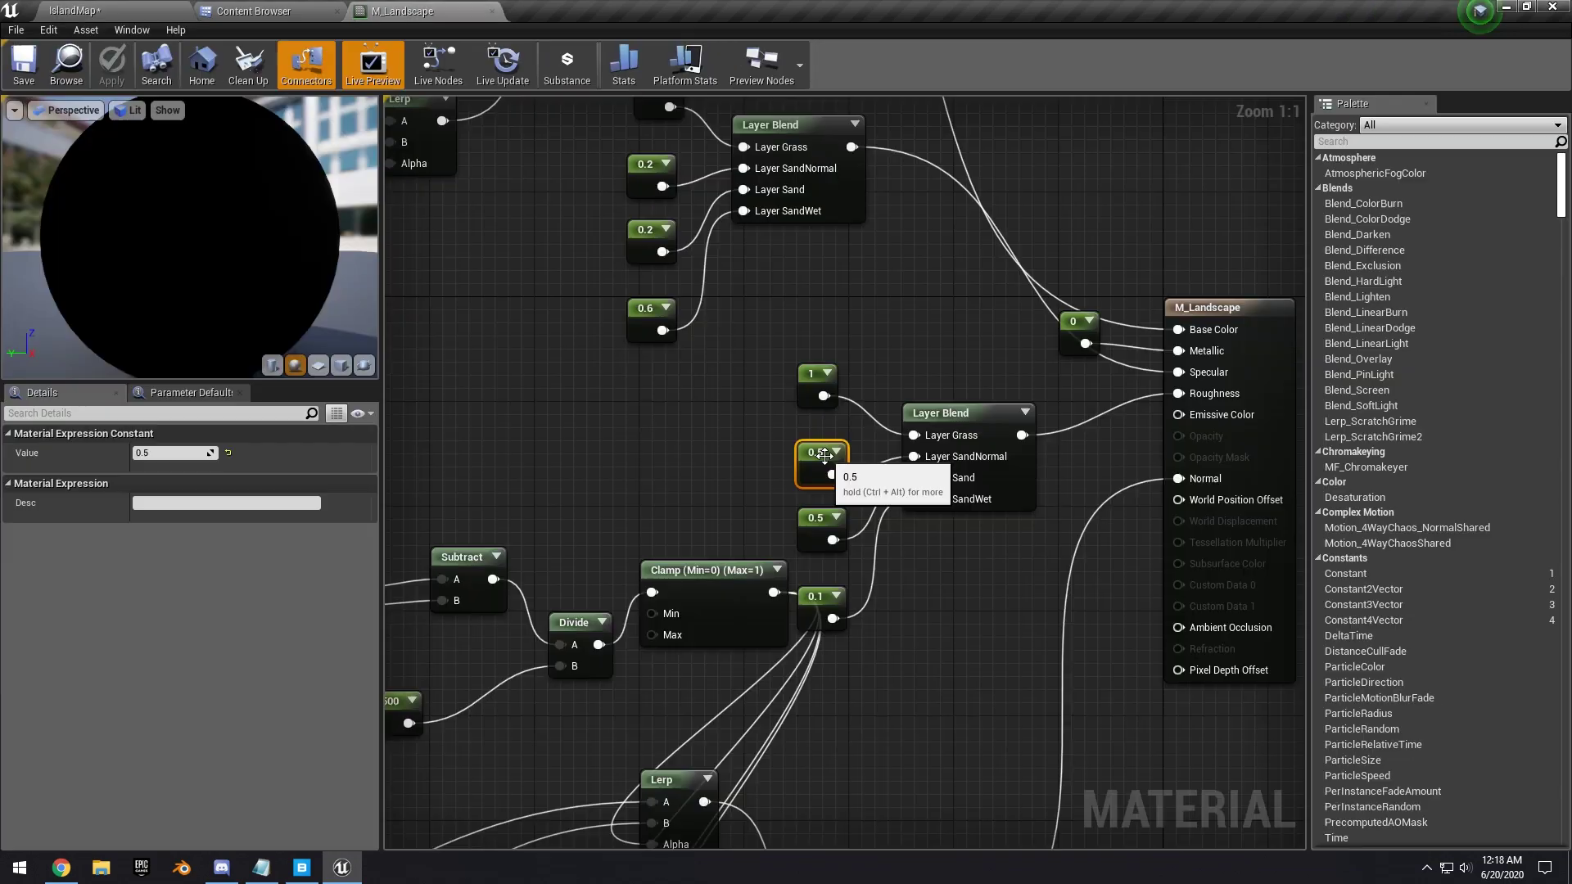
Set the SandNormal roughness constant in M_Landscape to 0.7 and check the sand in the level.
click(821, 460)
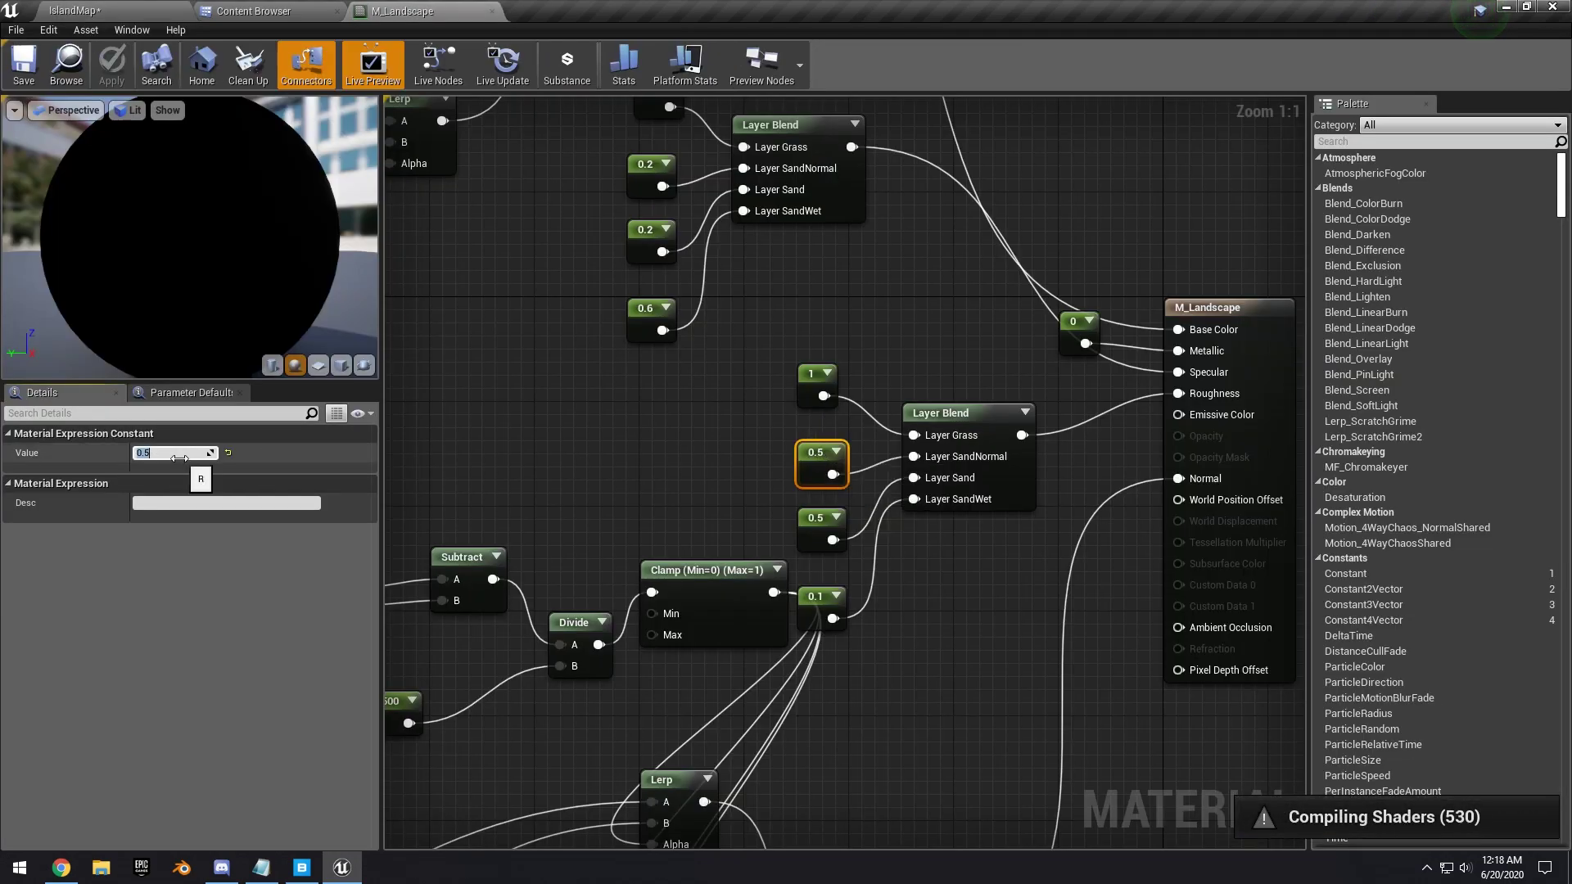
text(0.7)
key(Return)
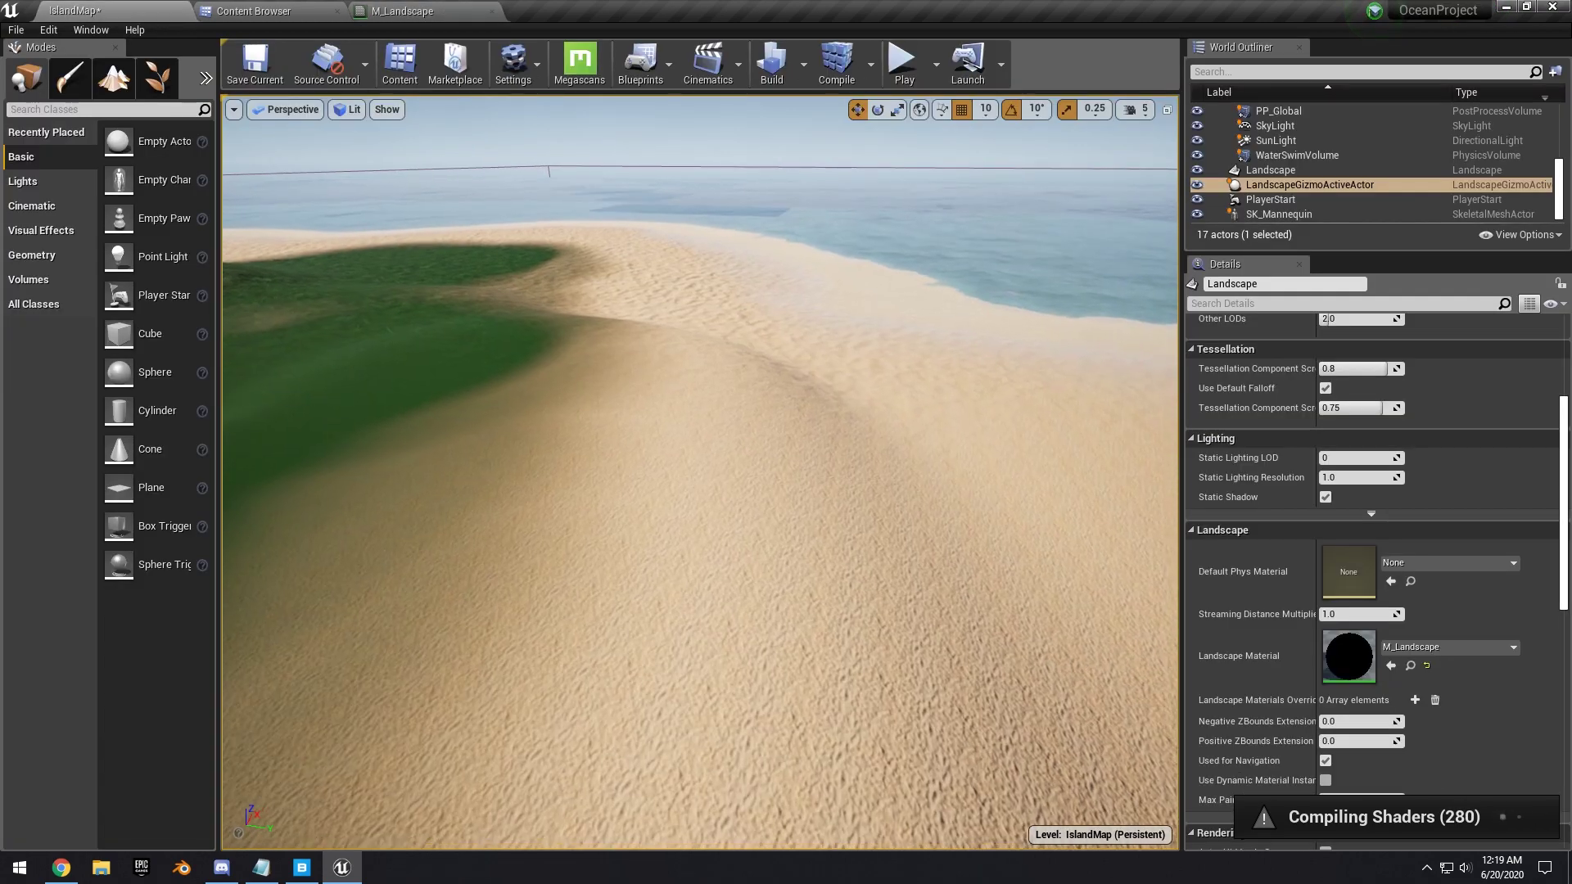
right_drag(700, 491, 700, 459)
key(w)
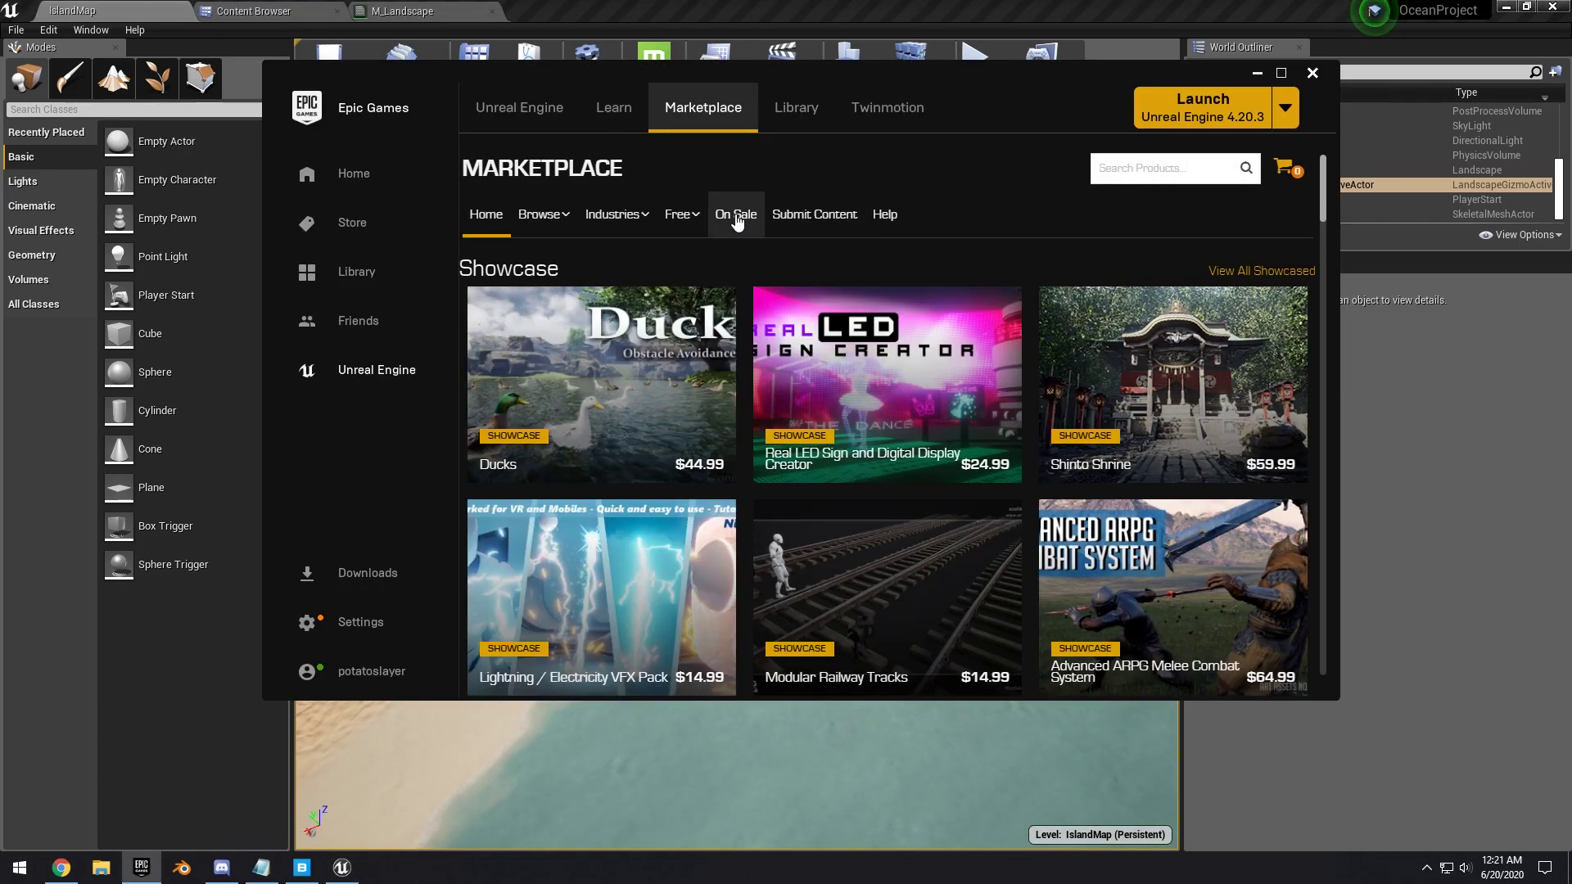
Browse the Permanently Free Collection in the Epic Games Launcher marketplace for tropical vegetation.
mouse_move(696, 220)
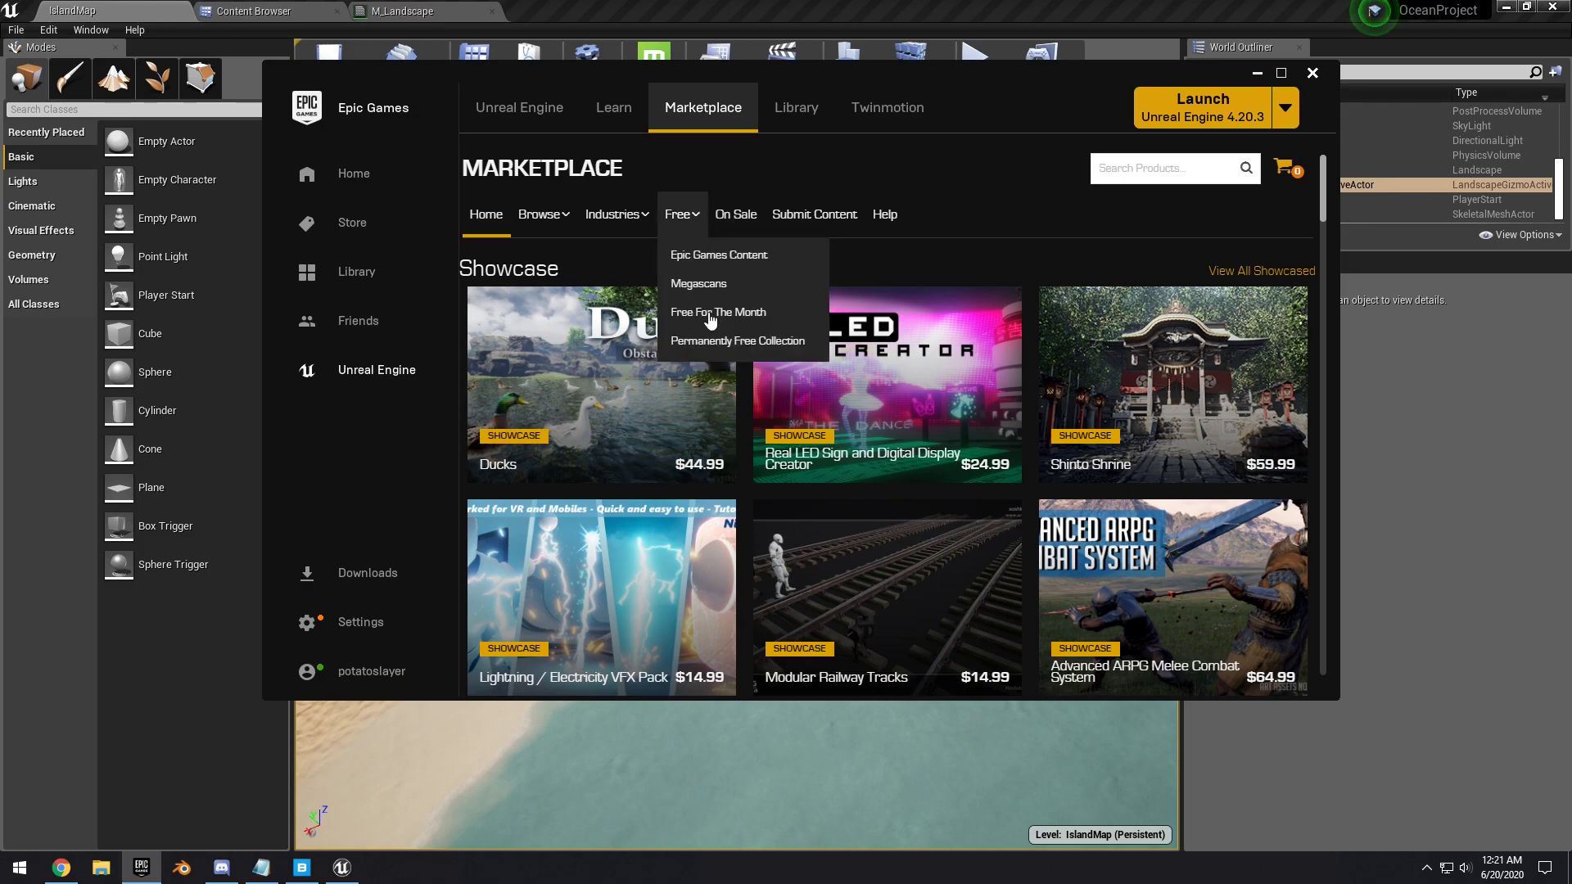
click(714, 350)
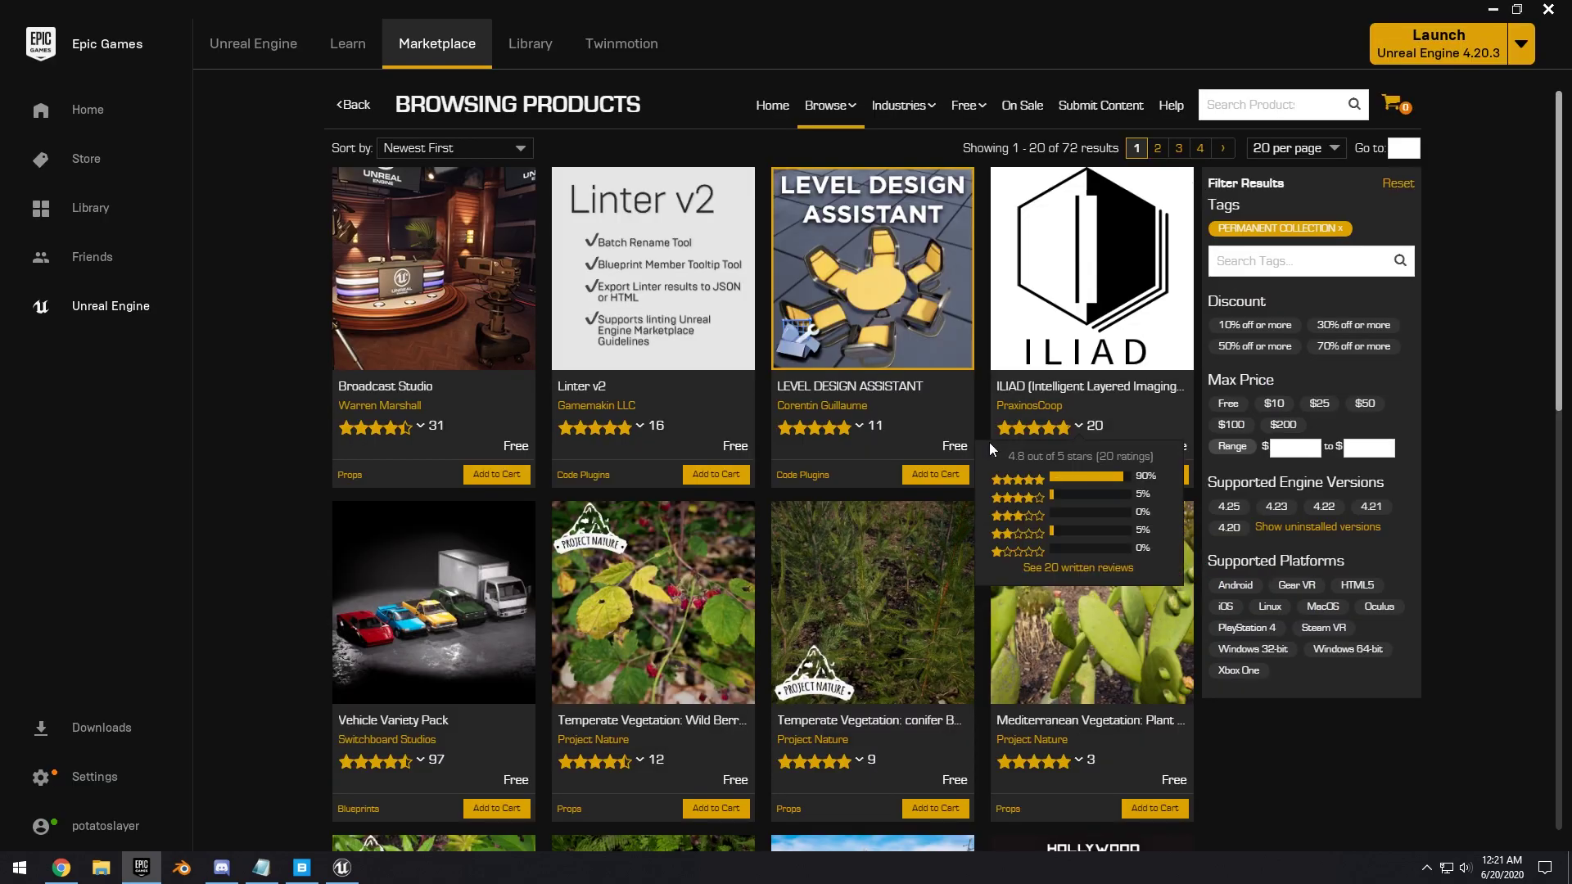
scroll(990, 446, down, 8)
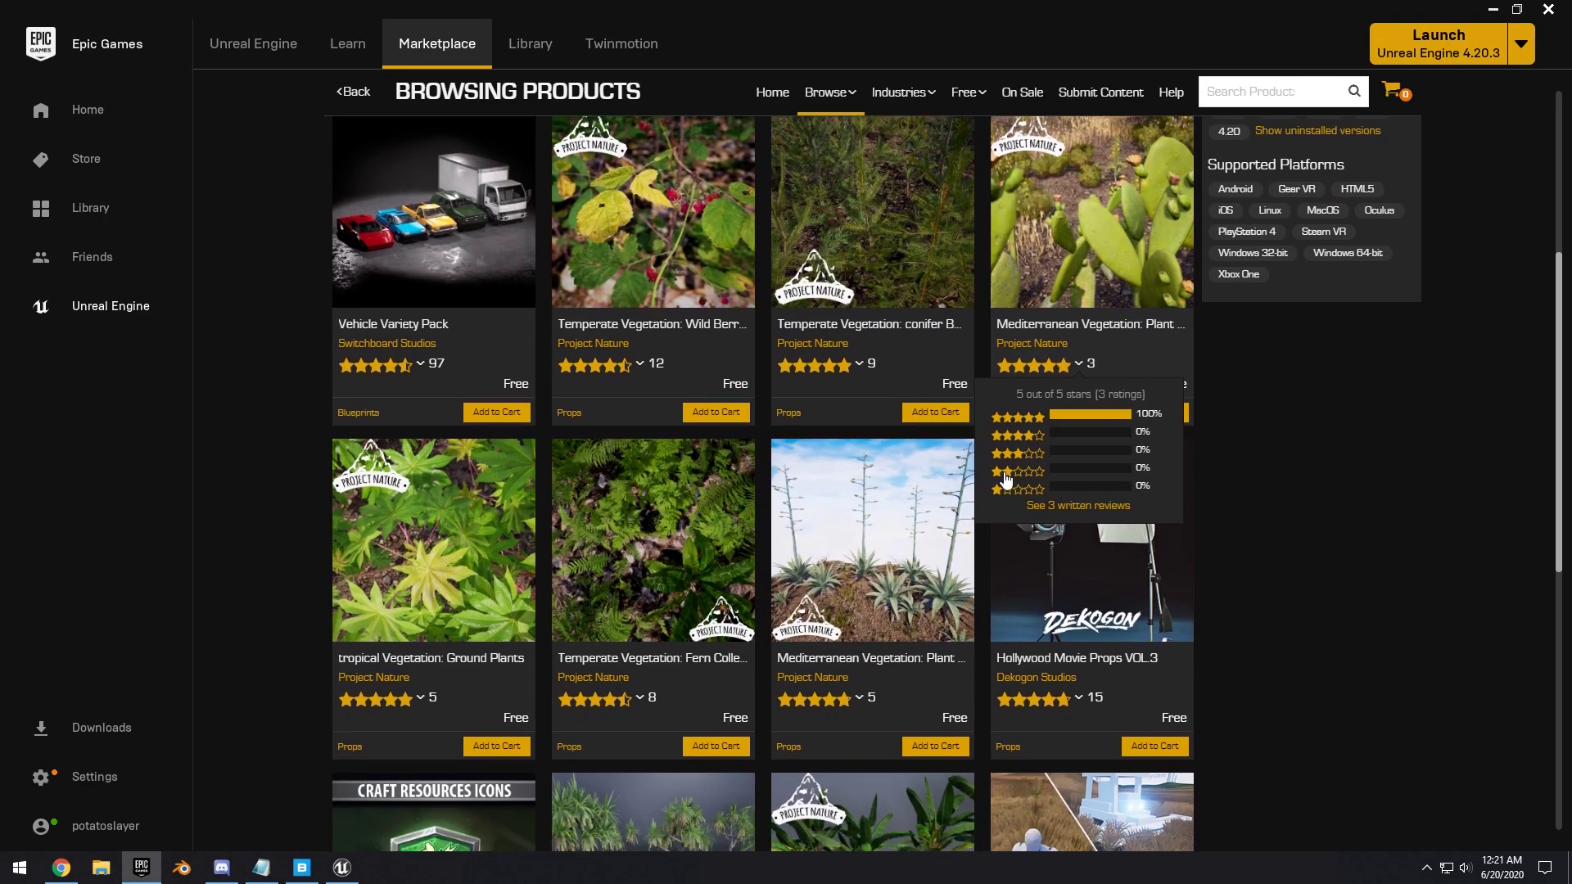
scroll(1013, 479, down, 2)
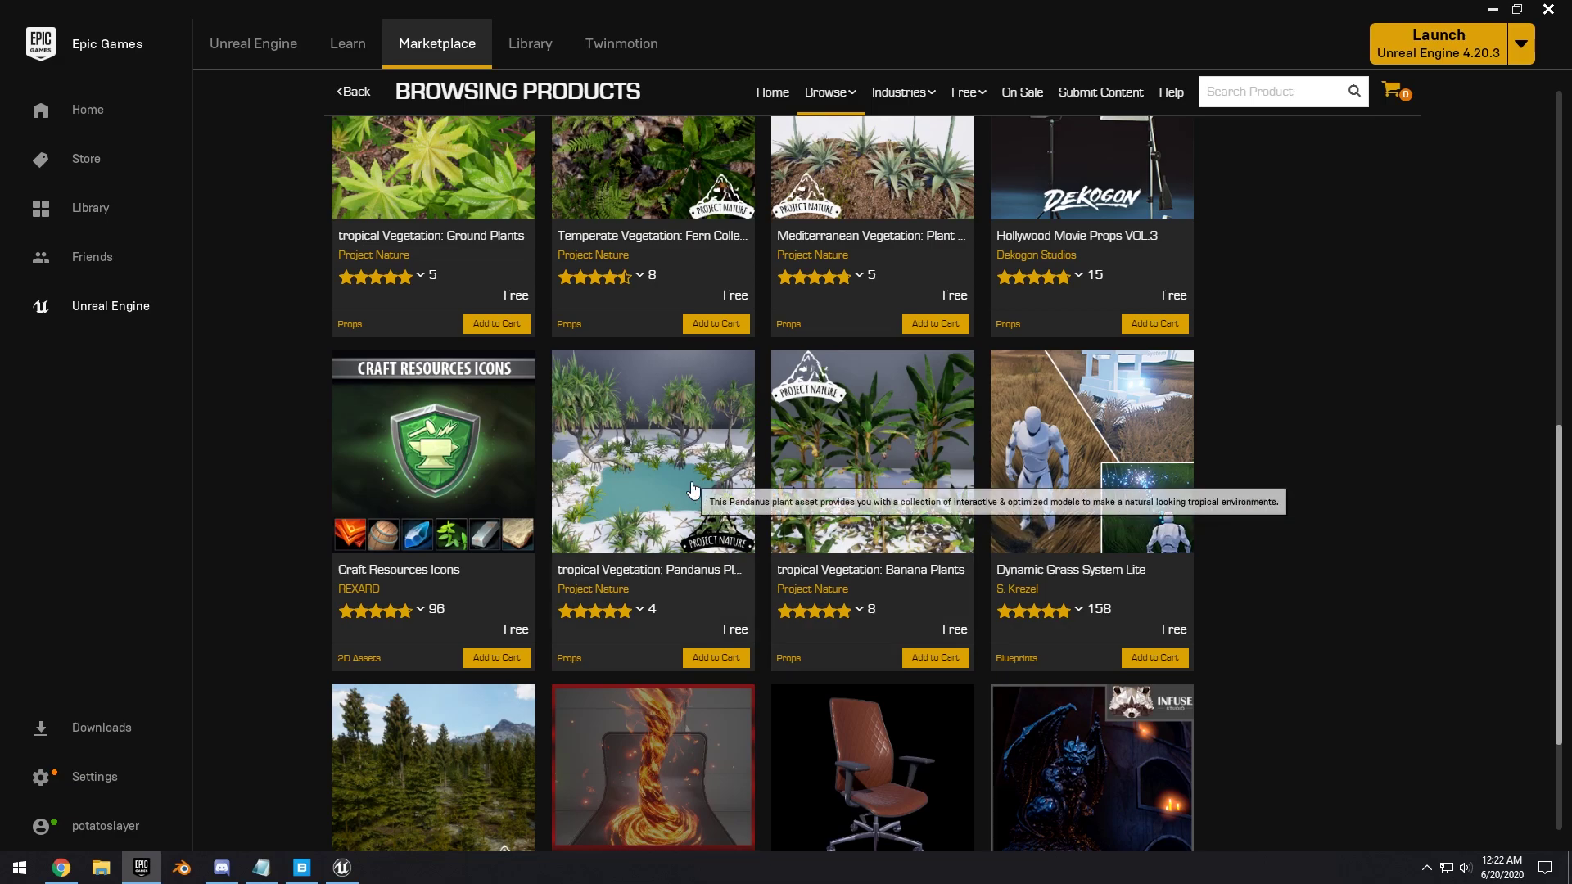
Add the free tropical Vegetation packs Banana Plants and Pandanus Plants to the marketplace cart.
click(889, 465)
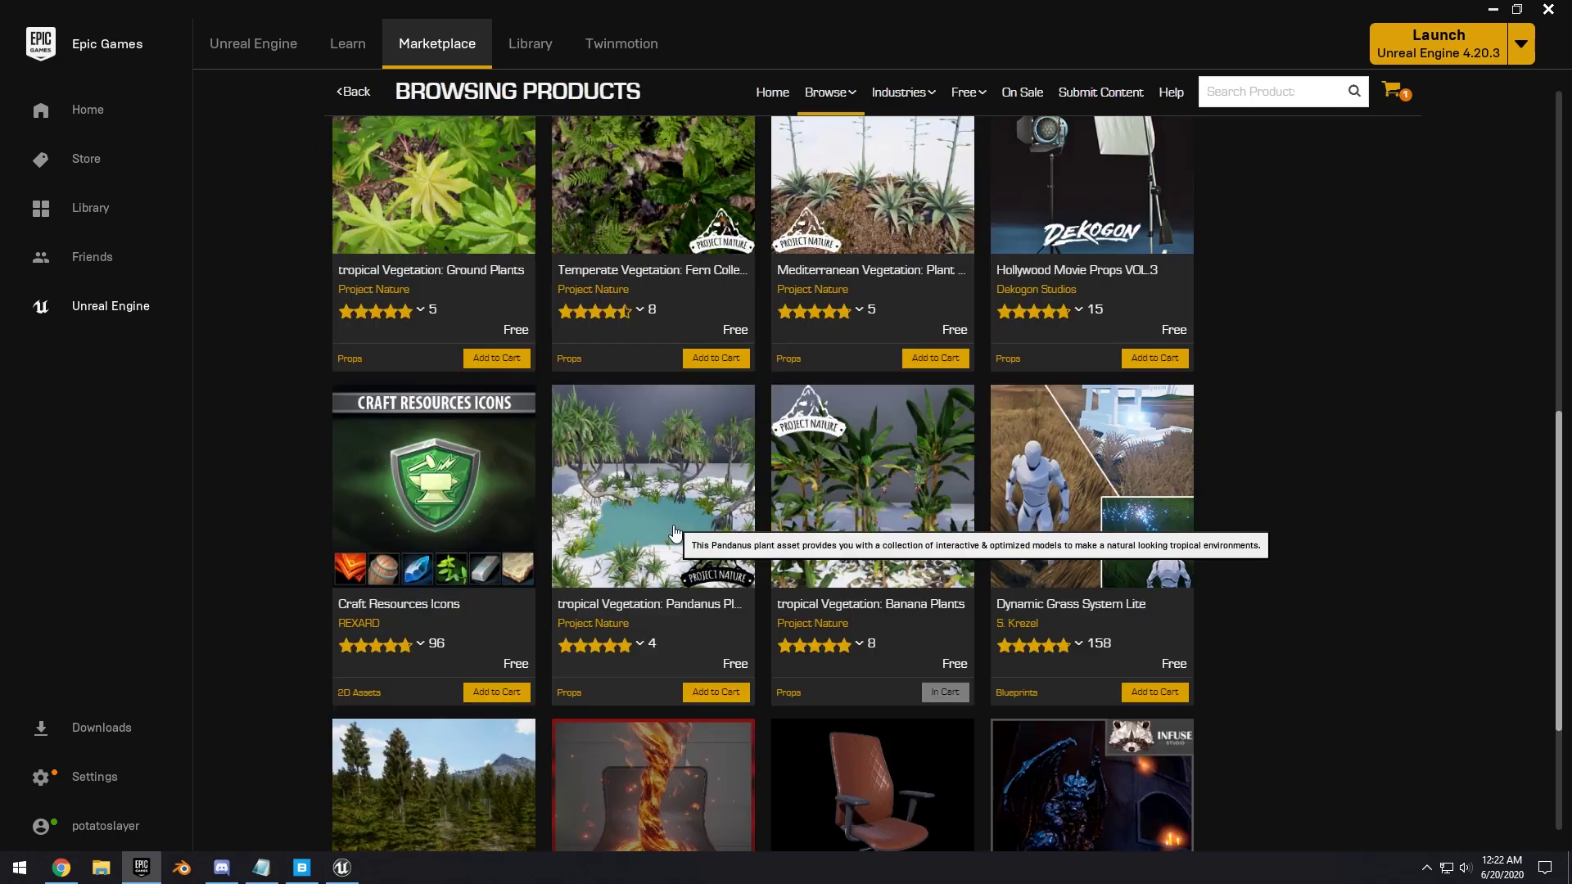
click(675, 534)
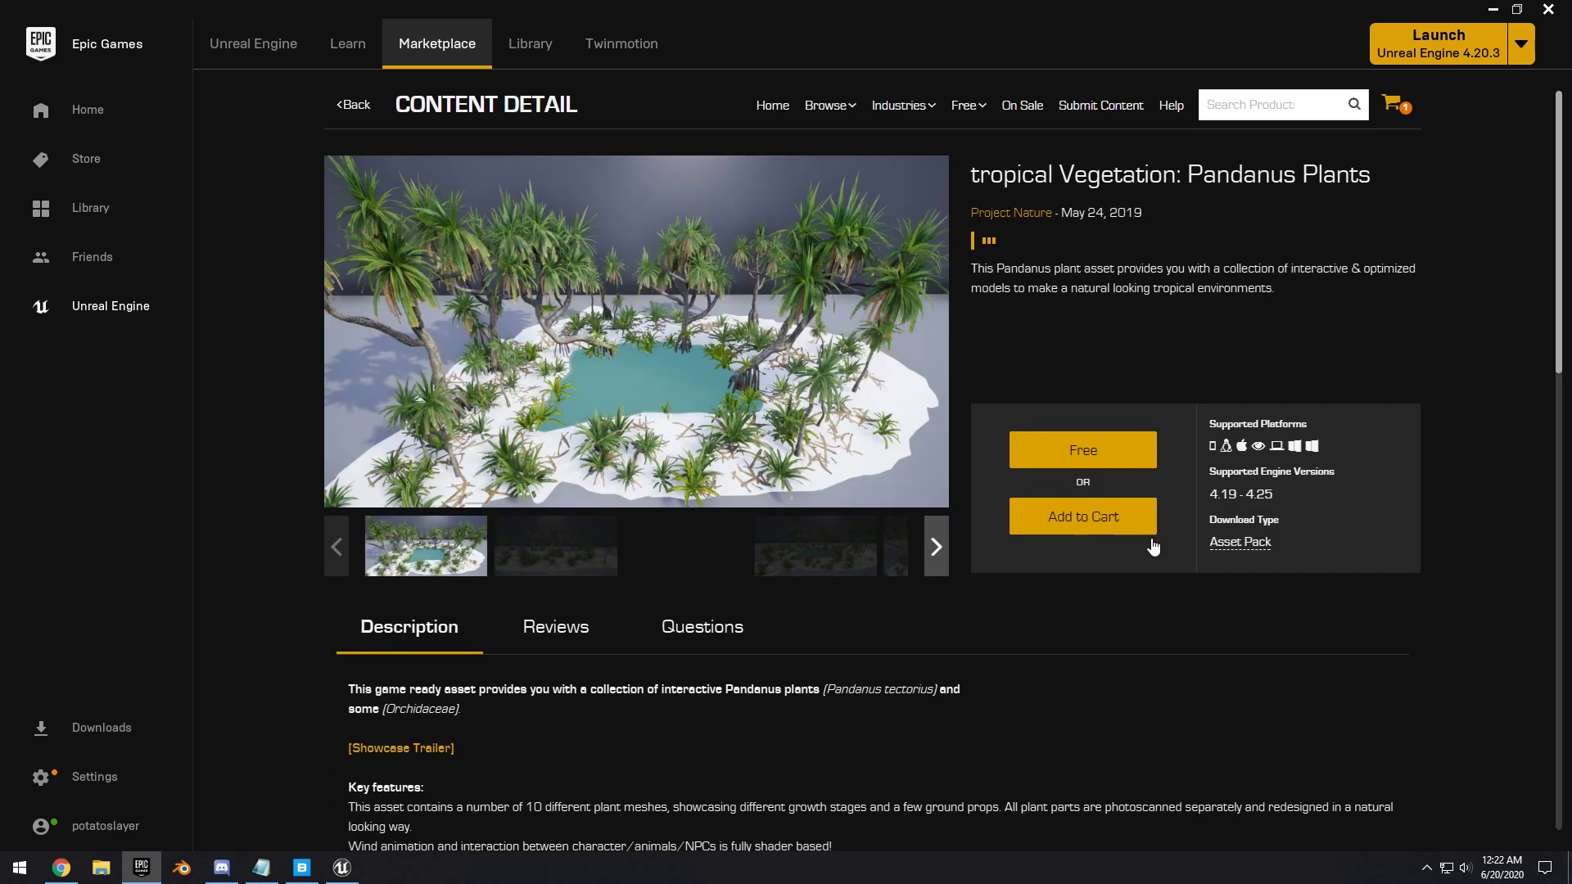
click(1104, 530)
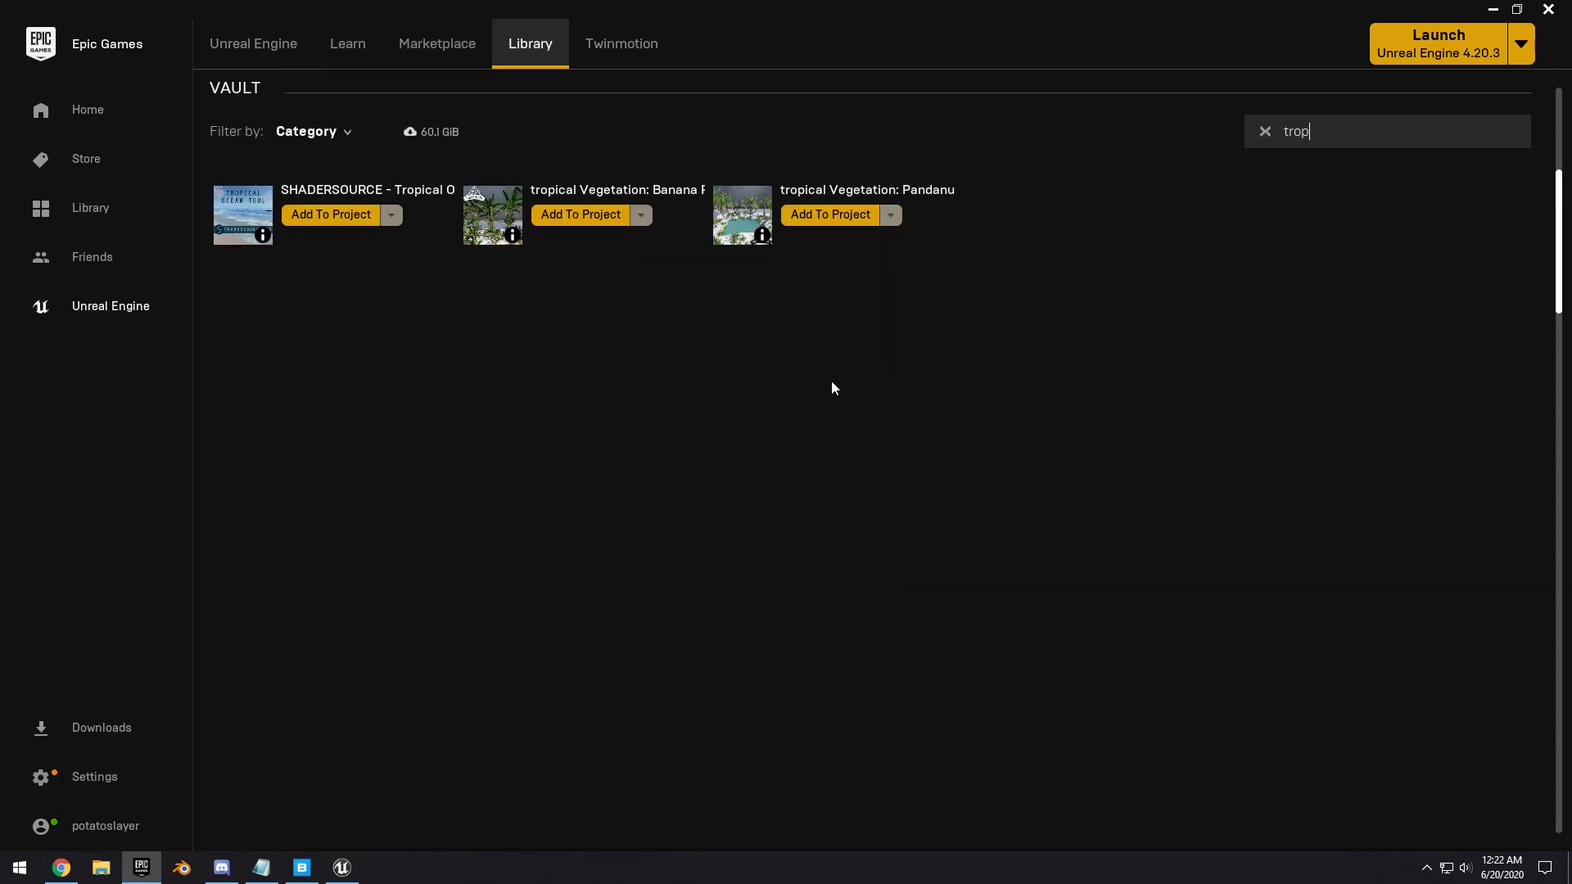
Add the tropical Vegetation: Pandanus Plants pack from the vault to OceanProject.
scroll(852, 393, up, 2)
click(824, 345)
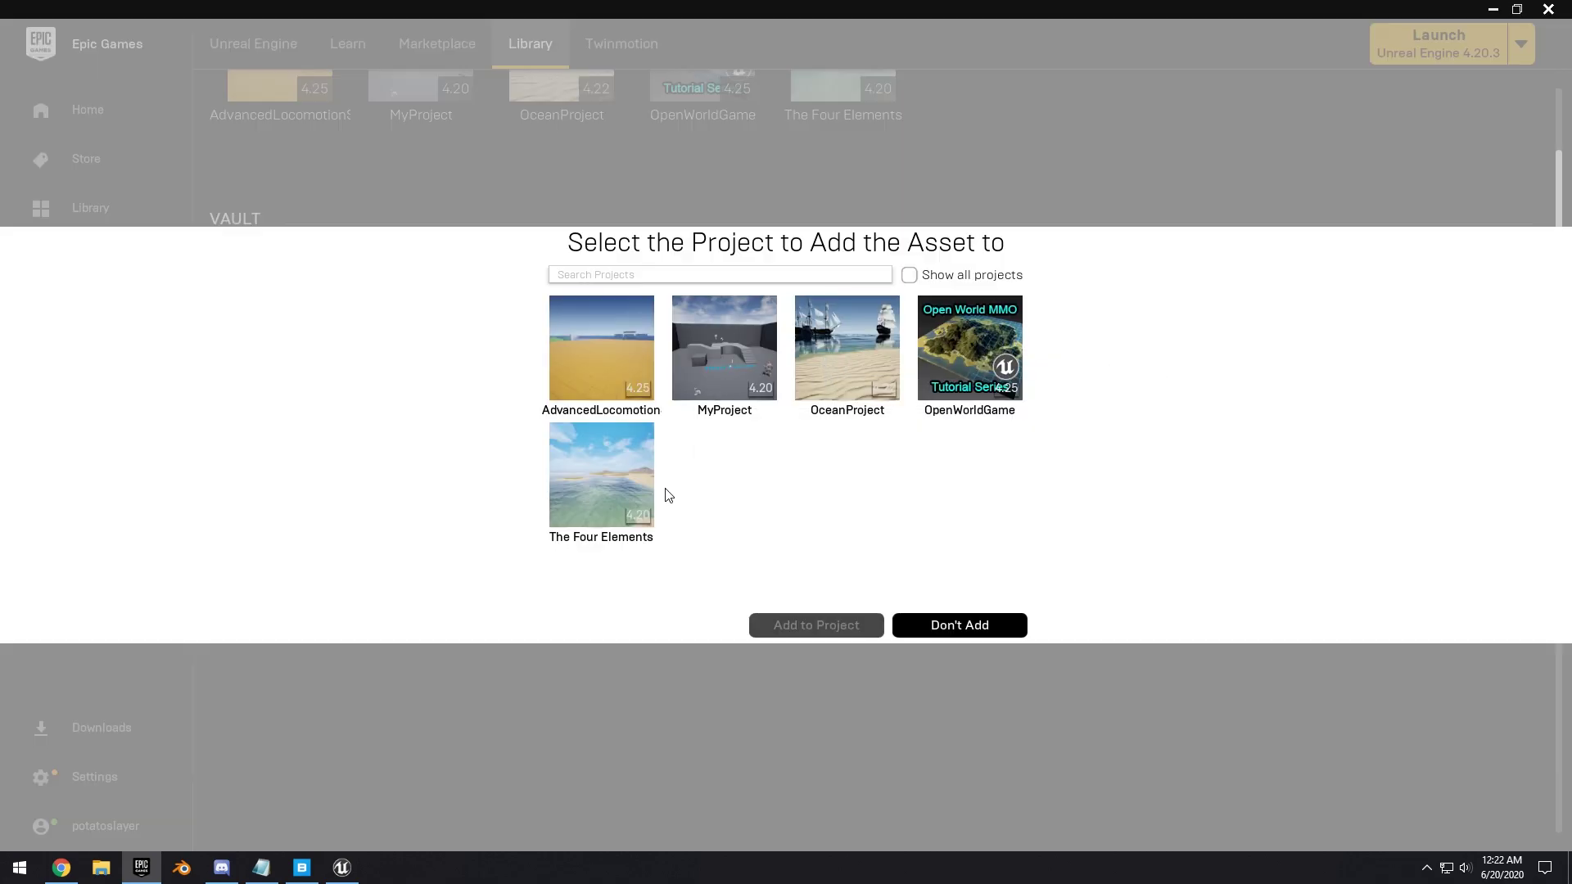
click(626, 504)
click(872, 393)
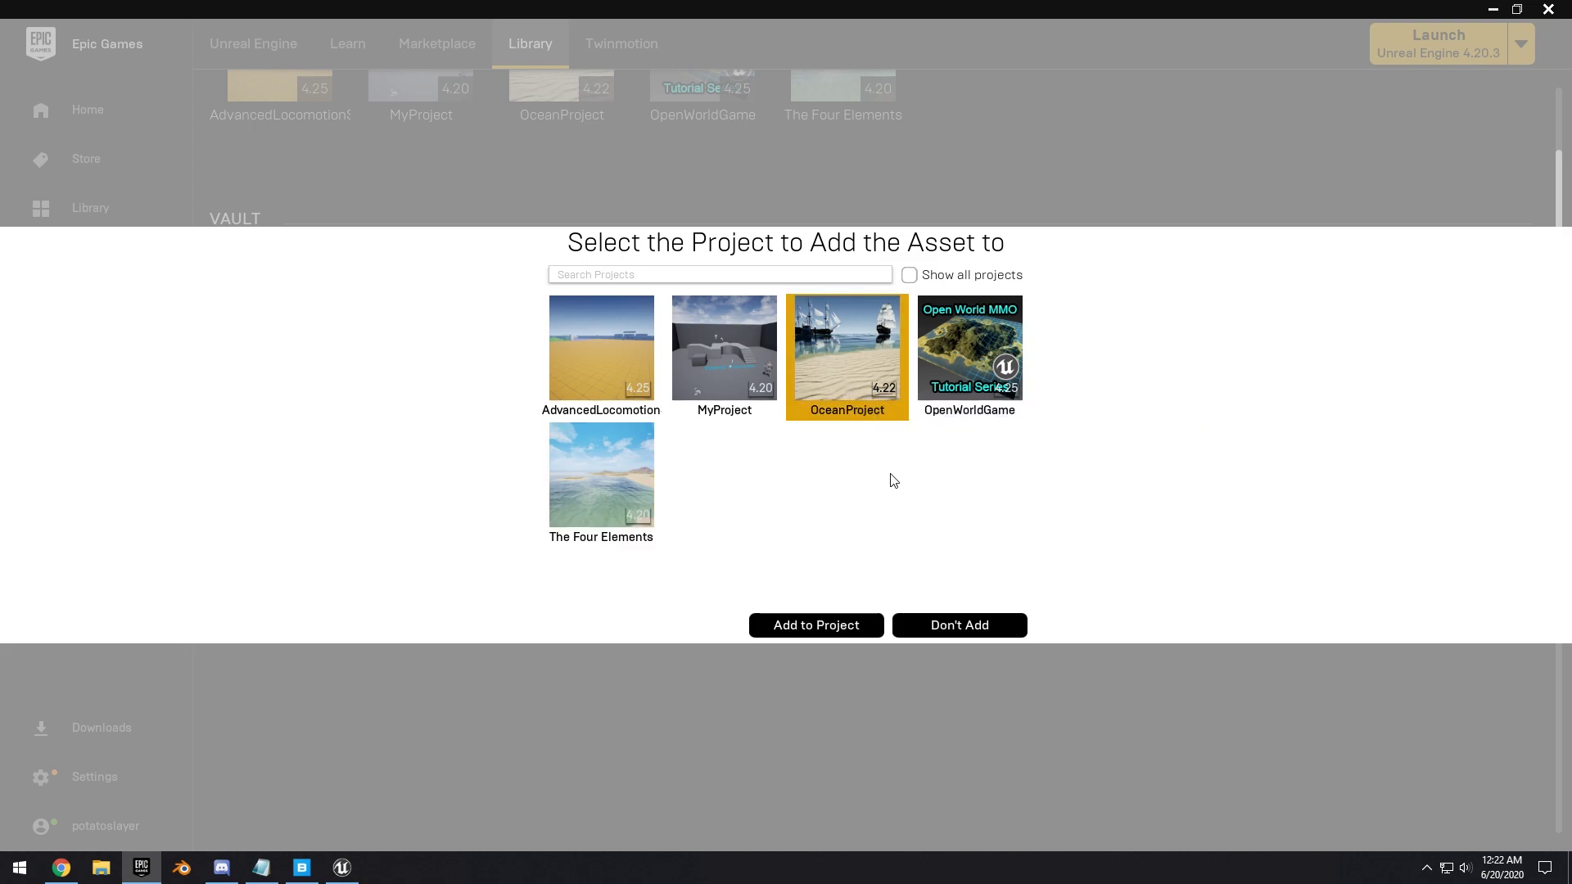
click(850, 627)
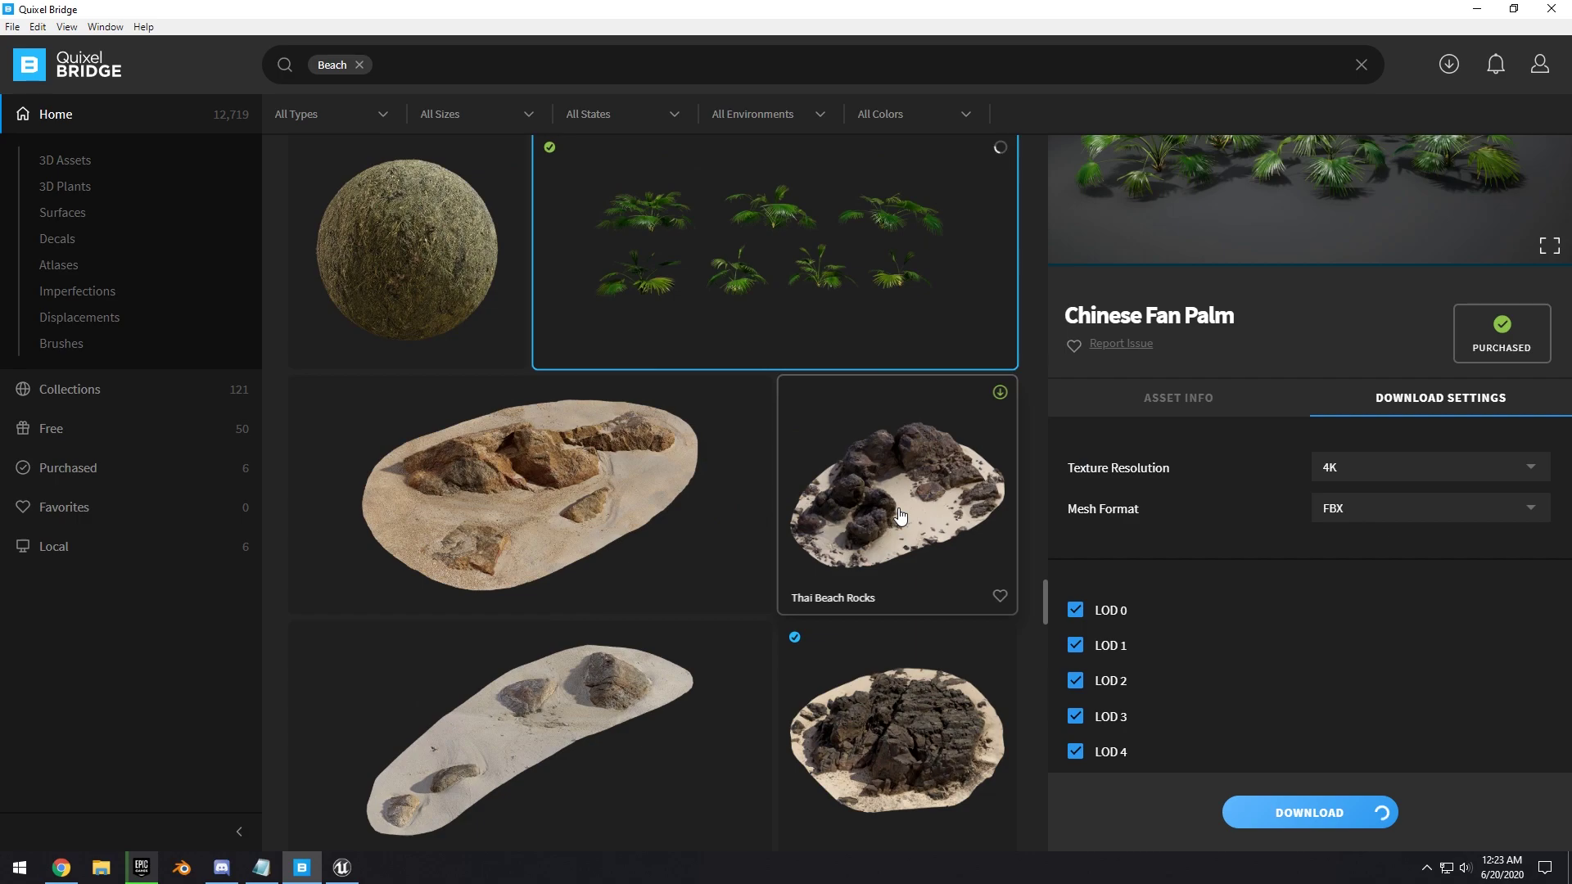
Select the Thai Beach Rocks asset in the Beach results and go through its download settings.
click(897, 491)
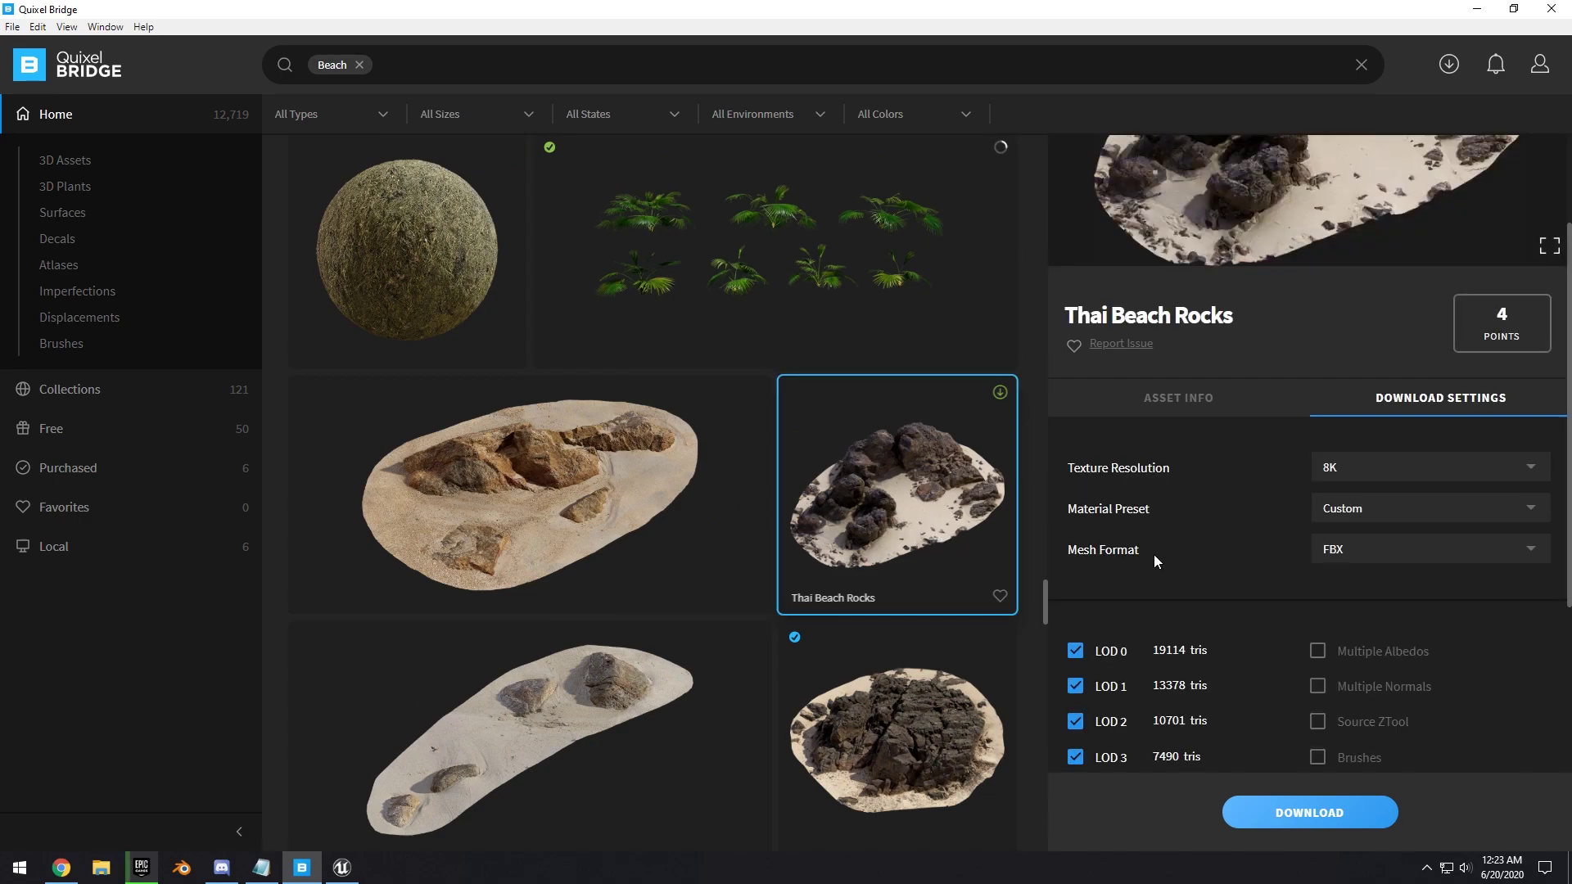
scroll(1312, 427, down, 5)
click(1339, 387)
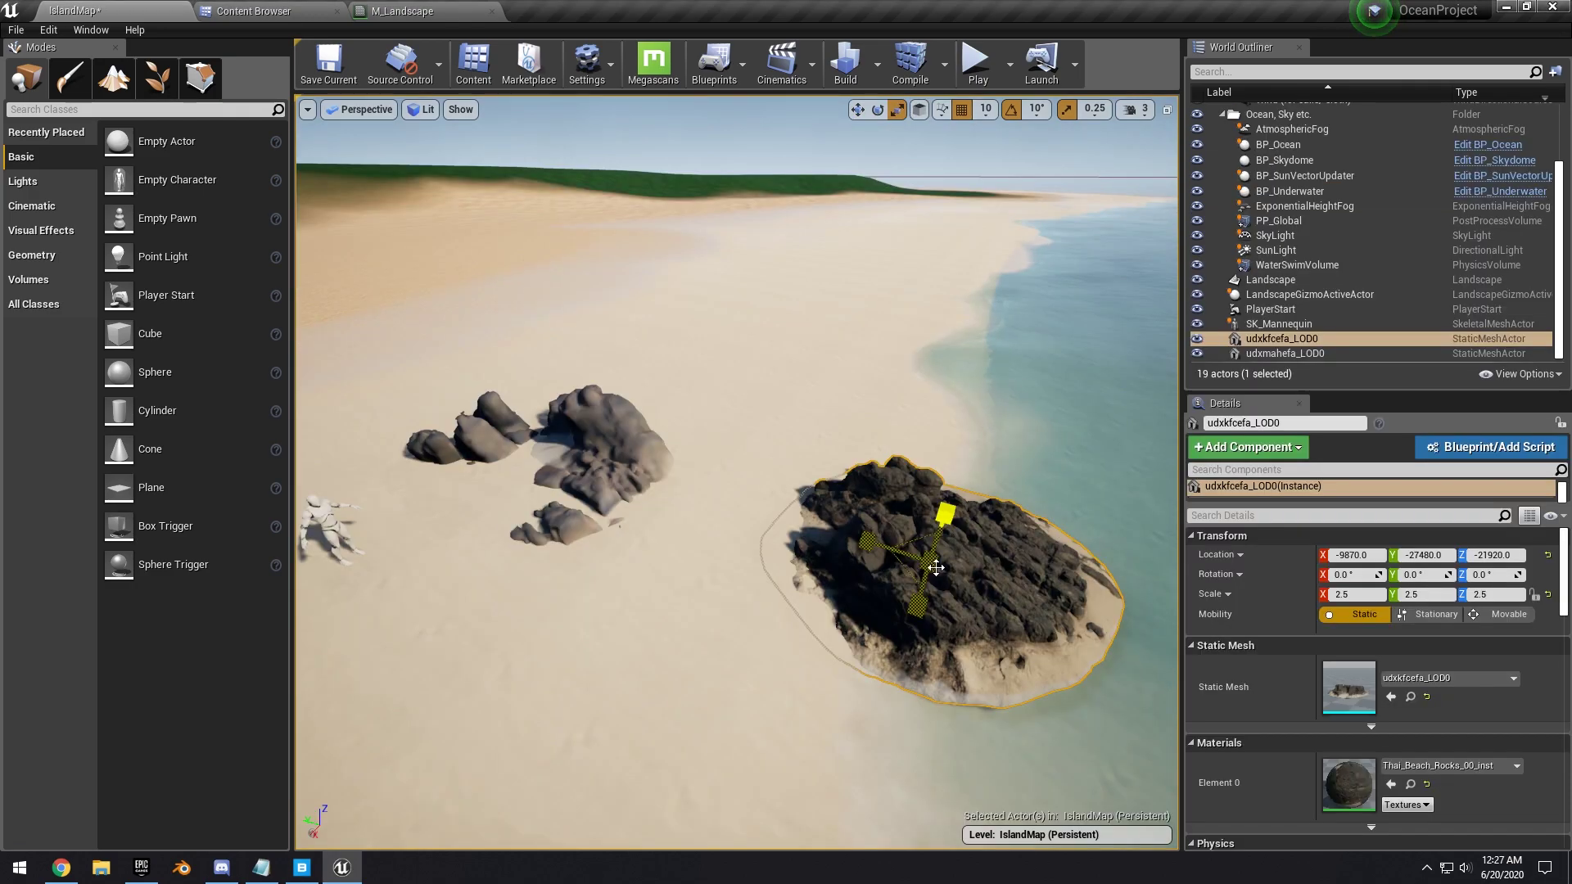
Move the selected Thai Beach Rocks mesh further up the beach, and rotate it with the rotation snap set to 5°.
drag(915, 607, 808, 379)
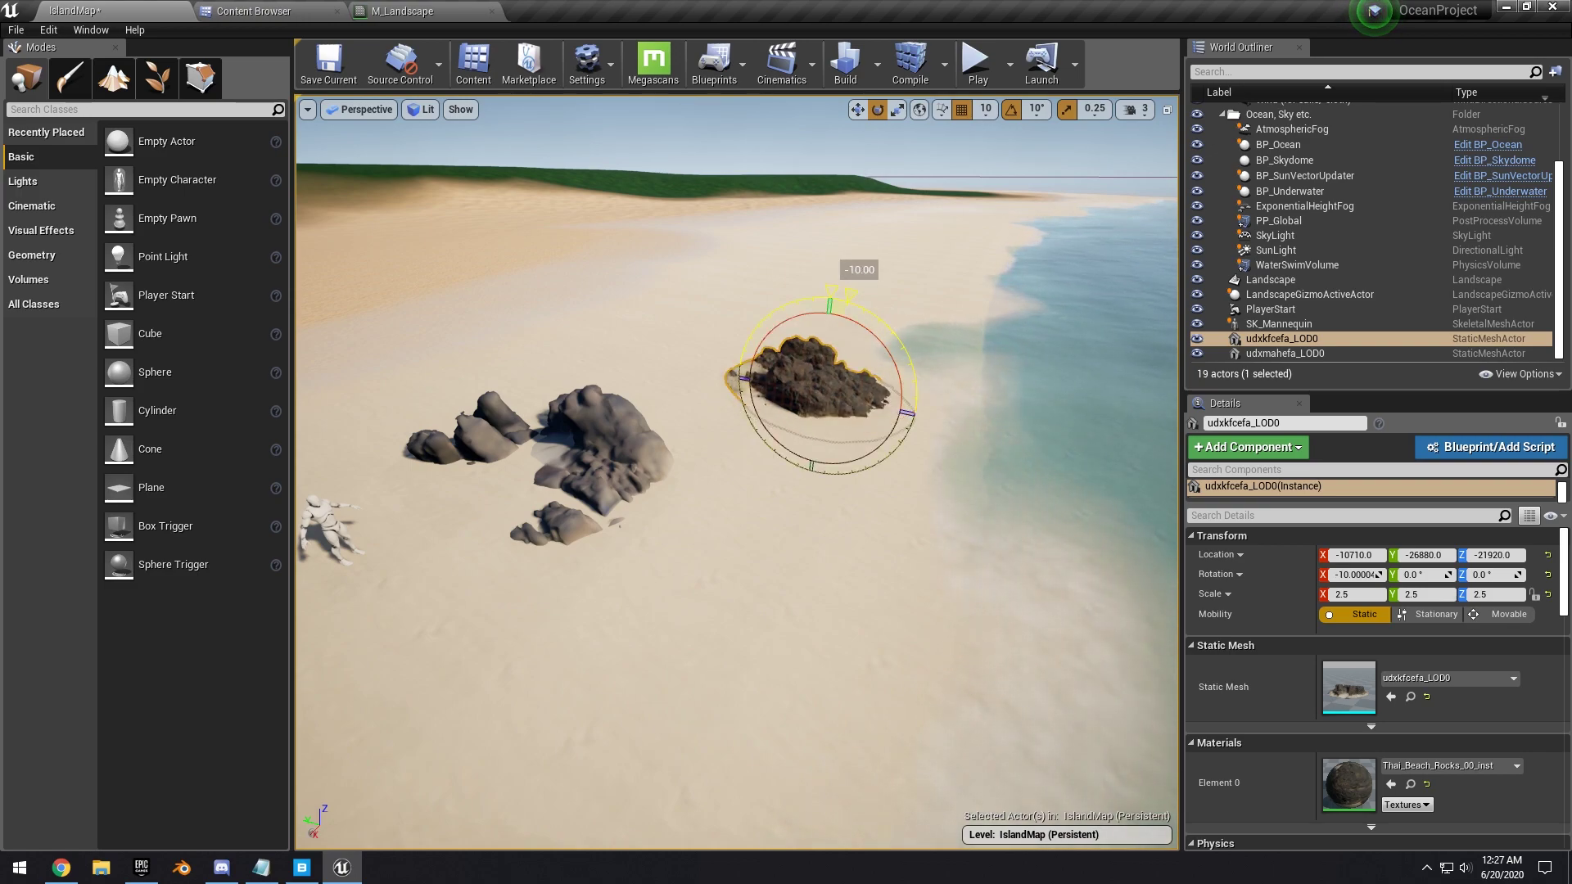
drag(850, 294, 1013, 149)
click(1037, 110)
click(1044, 149)
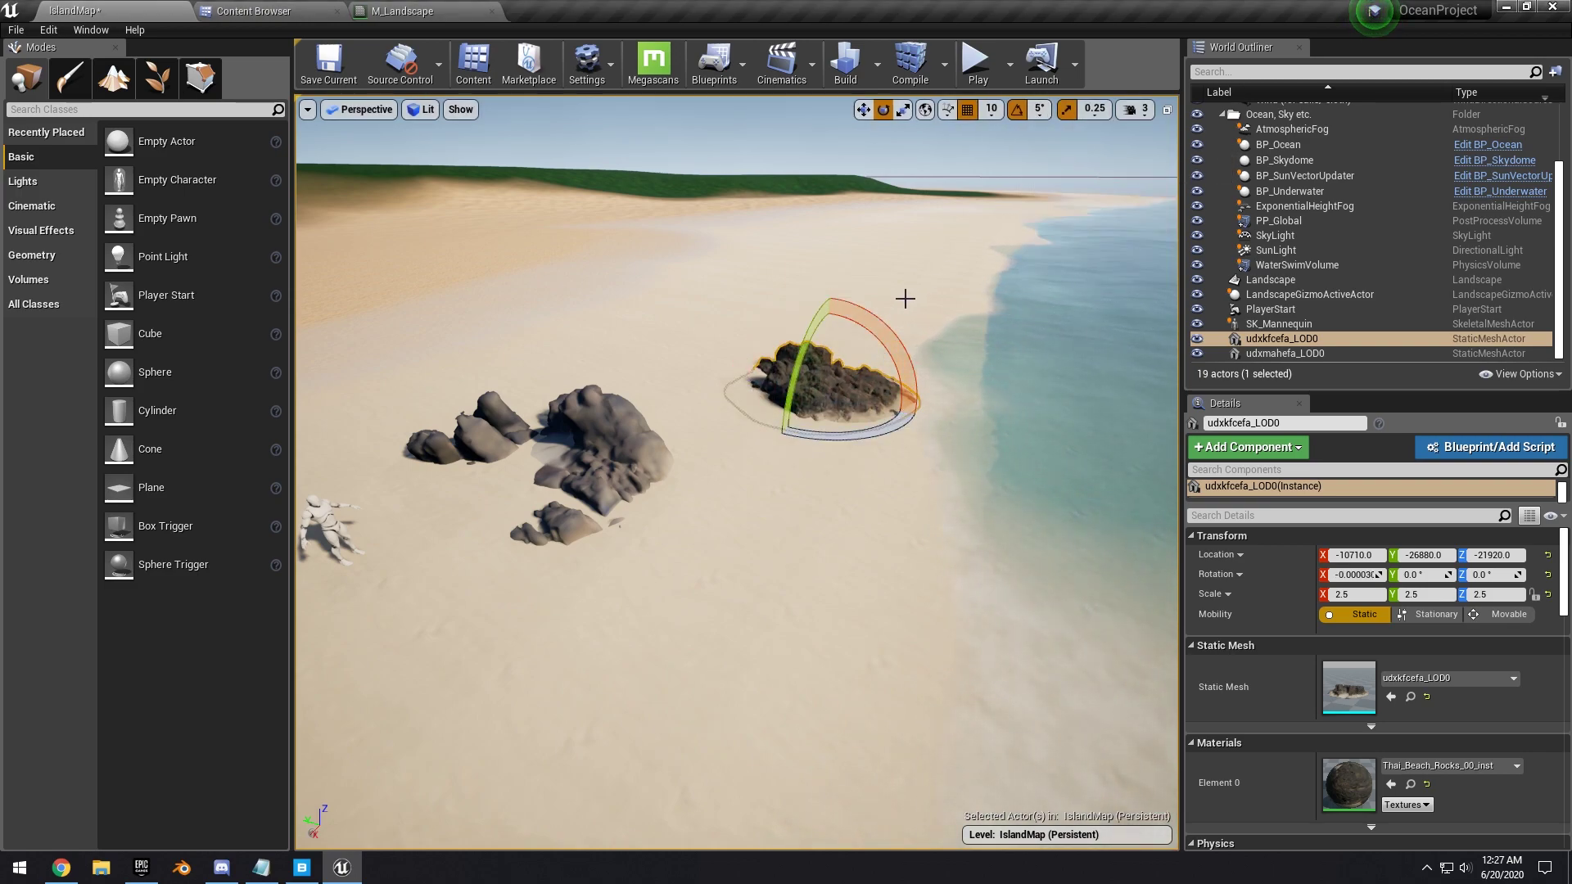
drag(847, 303, 837, 288)
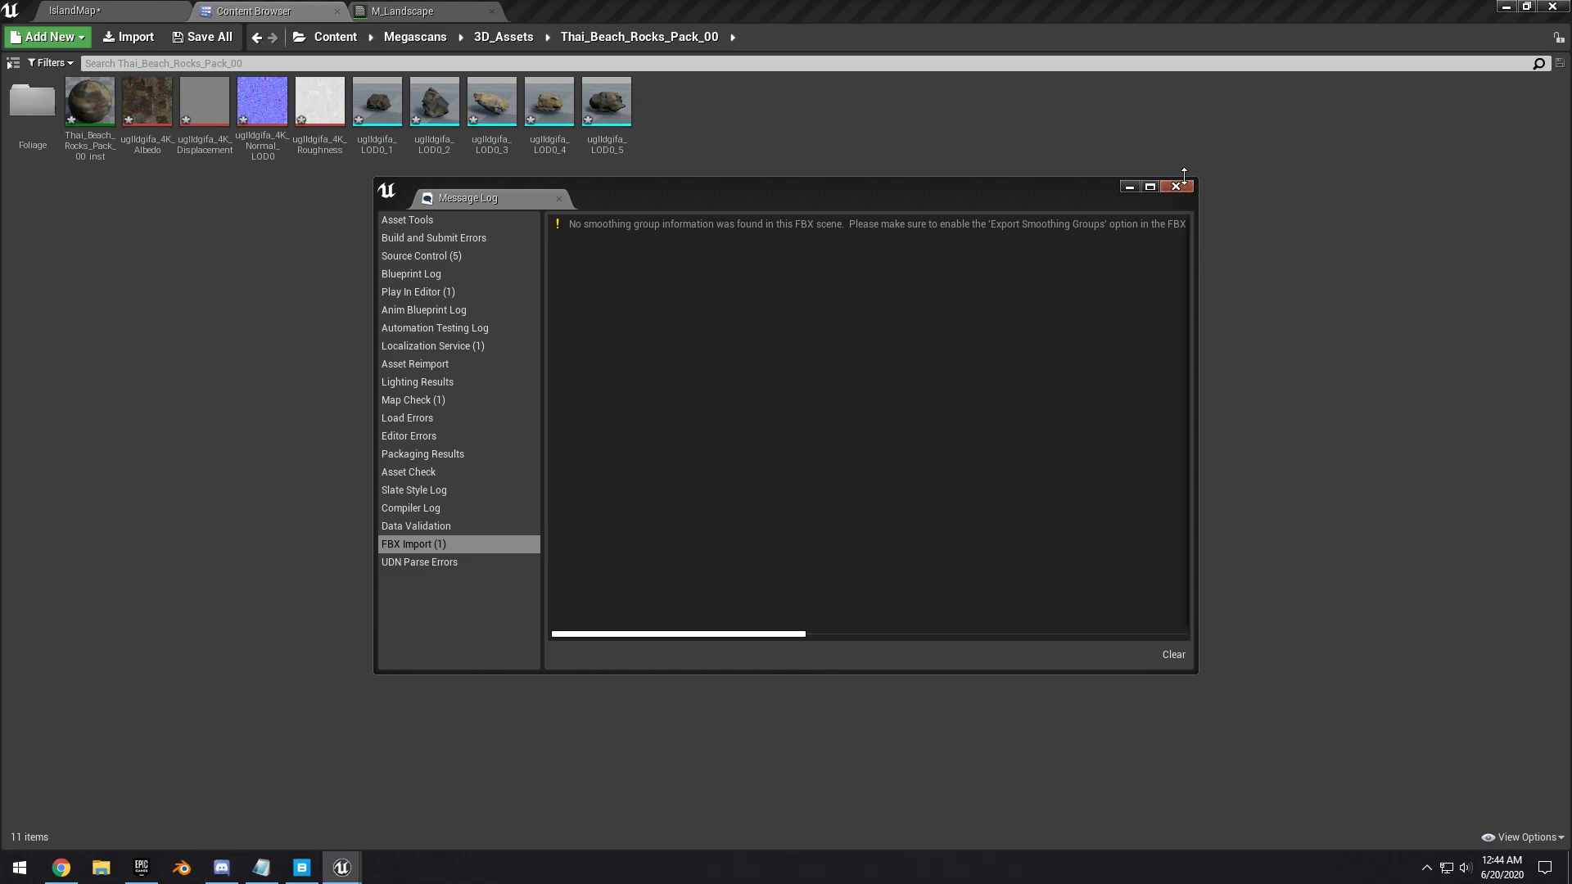
Dismiss the FBX import message log and return to the IslandMap level.
click(747, 180)
click(1174, 192)
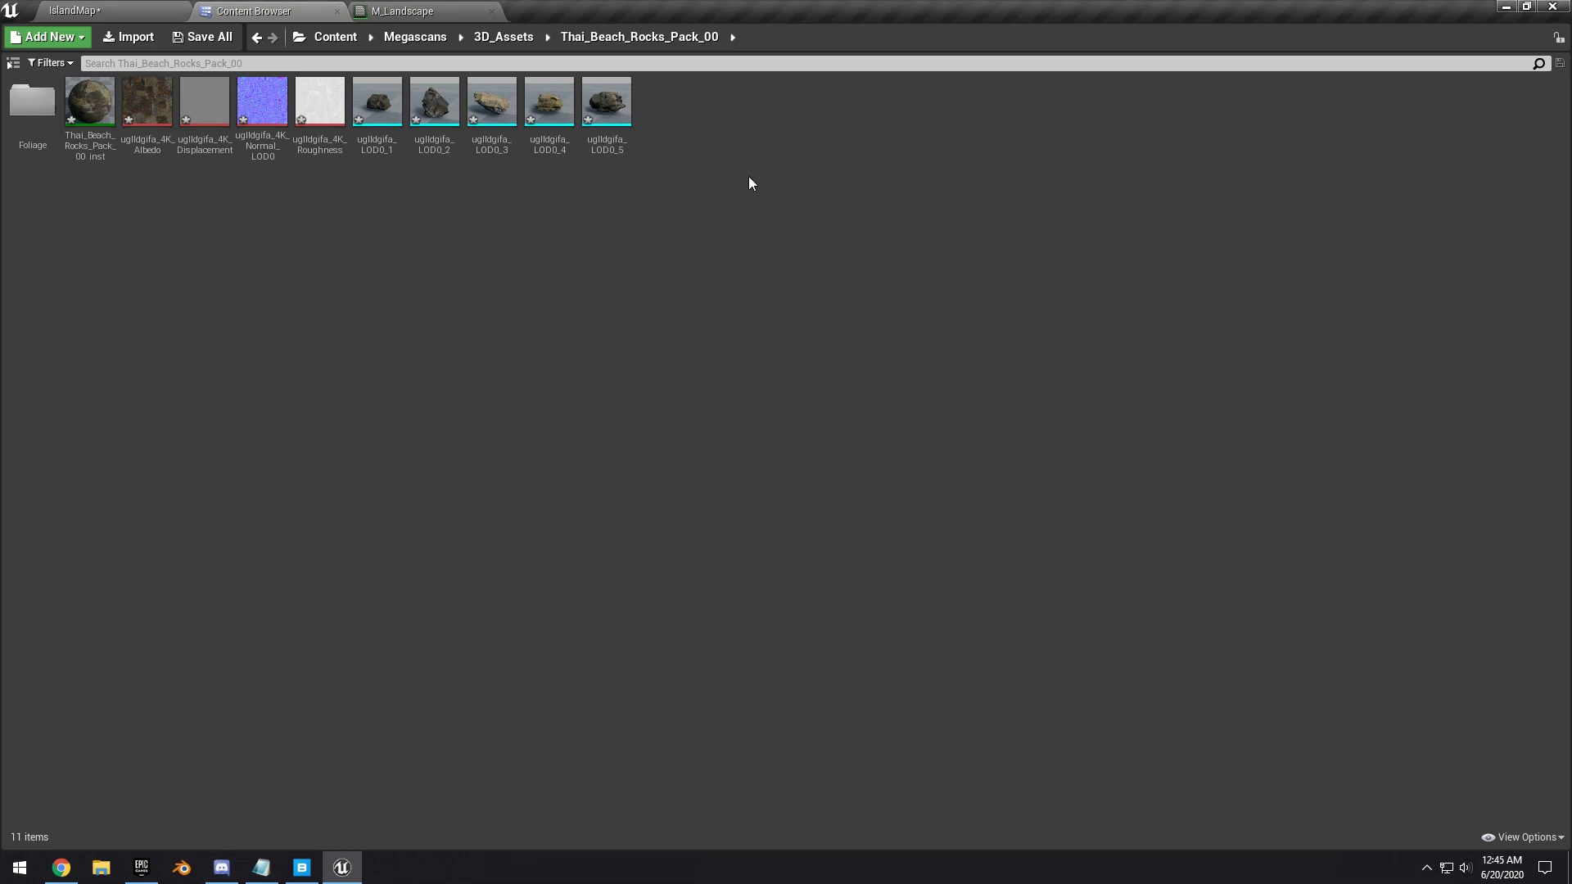
click(74, 10)
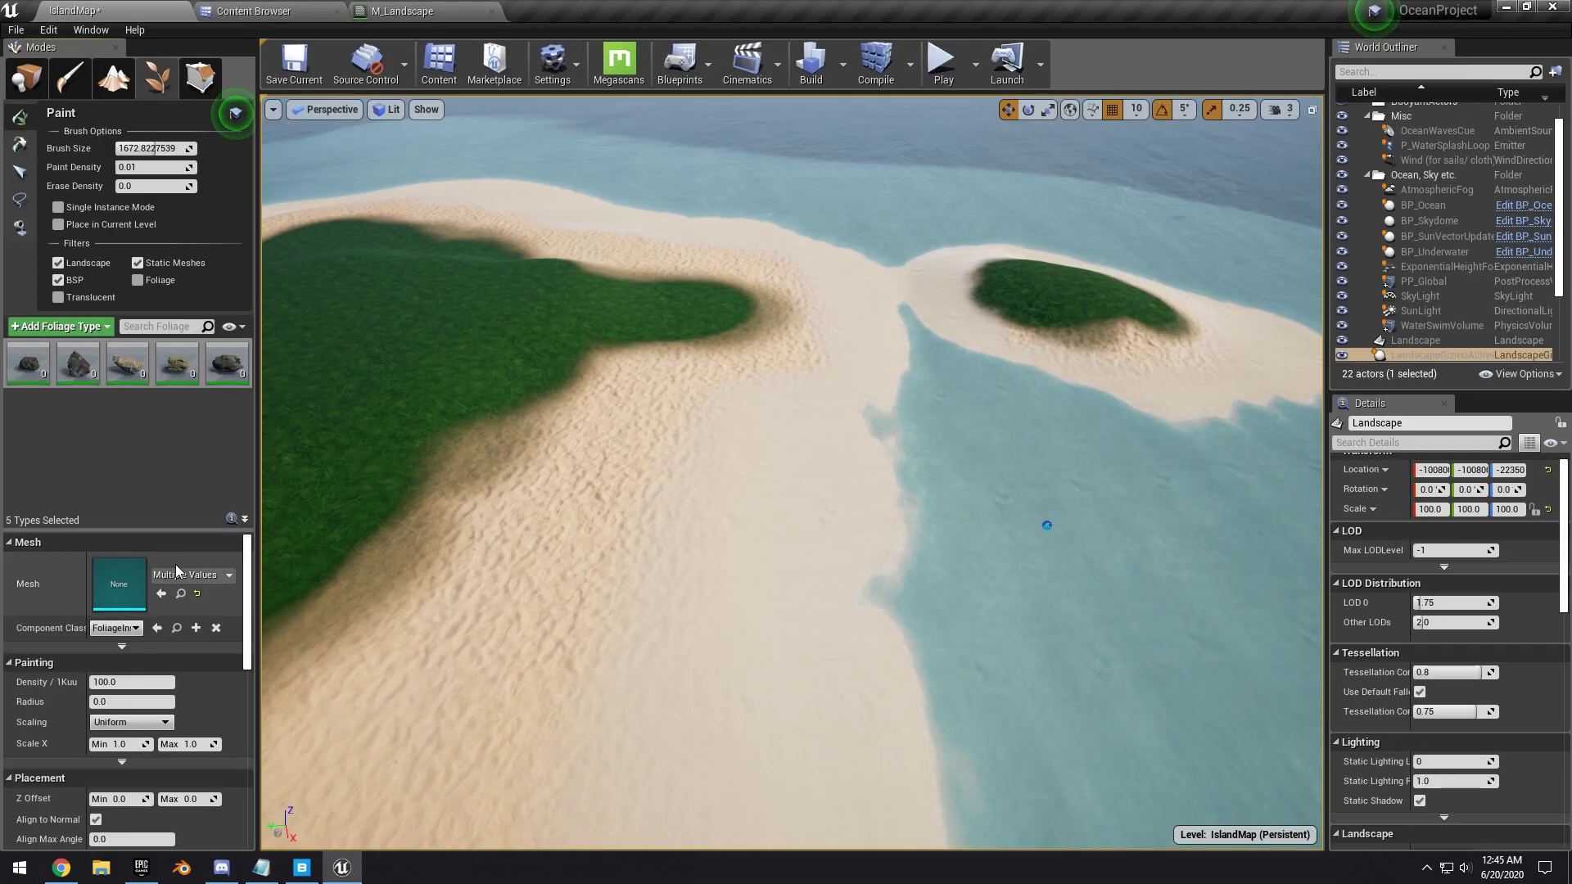
Try painting the five Thai beach rock foliage types across the sand with a paint density of 0.01, and undo the stroke.
scroll(106, 539, down, 2)
mouse_move(519, 568)
mouse_down()
mouse_move(740, 467)
mouse_move(893, 606)
mouse_up()
mouse_move(892, 606)
right_down()
mouse_move(961, 696)
mouse_move(737, 696)
mouse_move(736, 729)
mouse_move(811, 573)
mouse_move(808, 528)
right_up()
key(w)
key(w)
key(w)
key(ctrl+z)
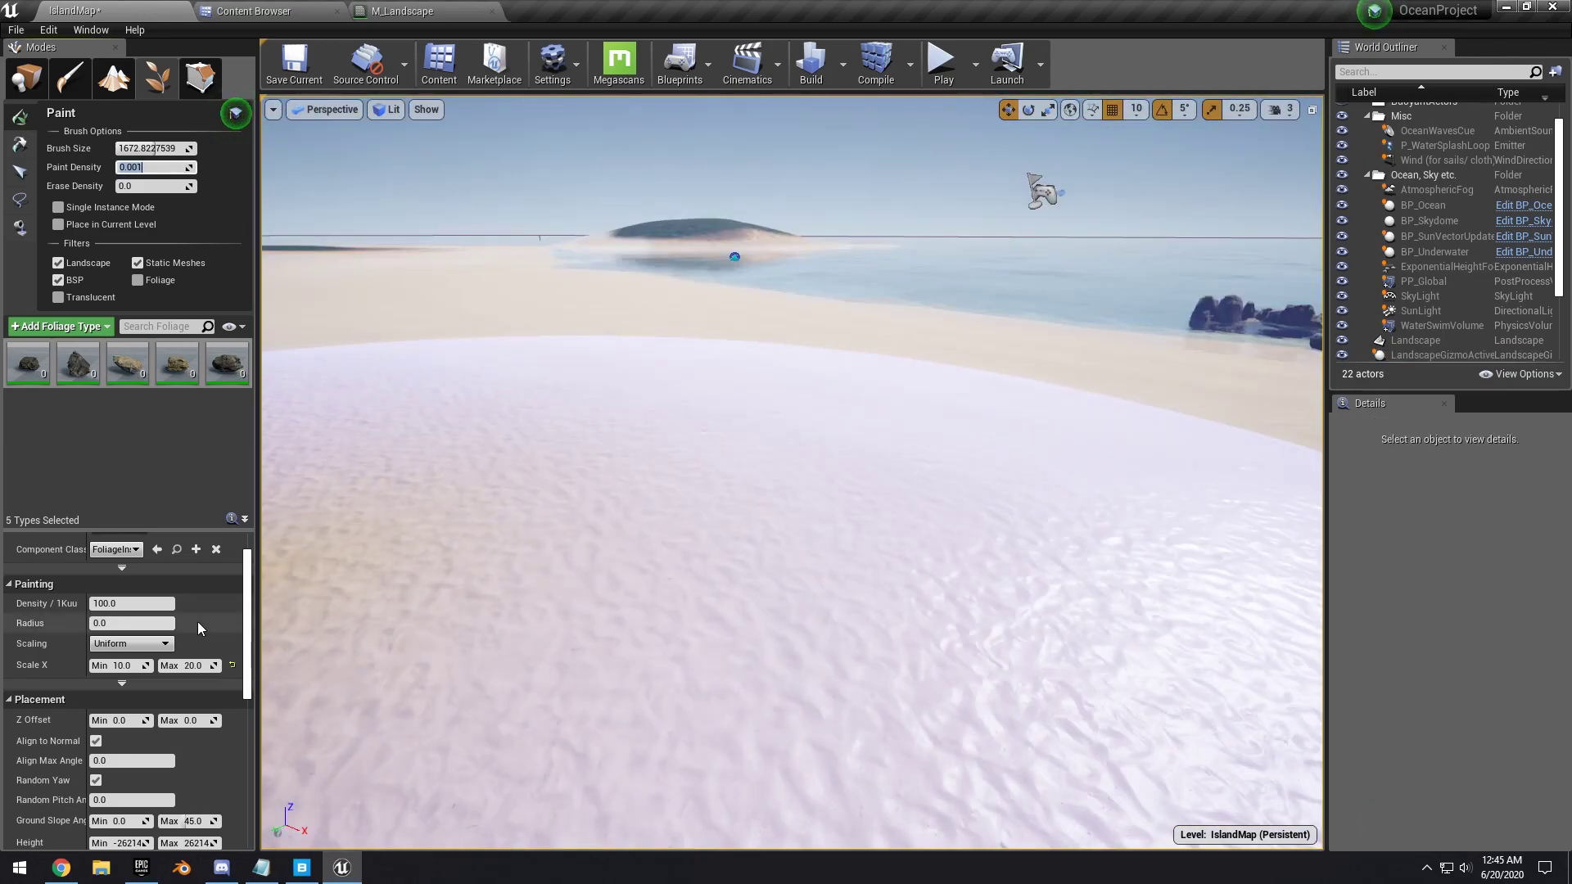
Try stamping the rock foliage on the beach with Scale X from 10 to 20 and a paint density of 0.001, and undo it.
click(572, 403)
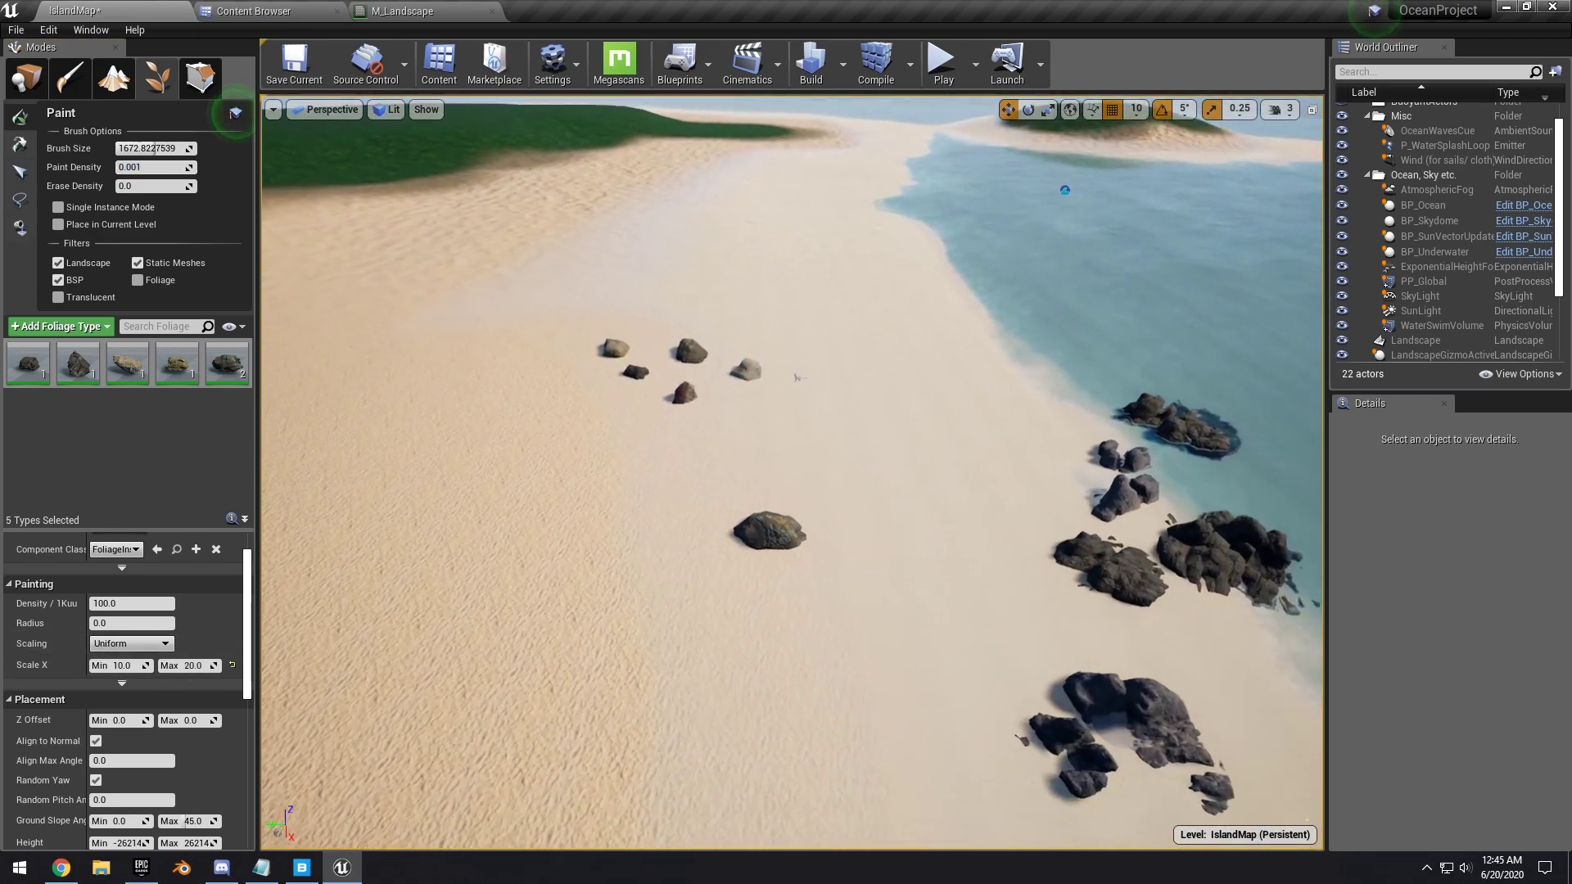
key(a)
right_drag(783, 341, 818, 344)
key(ctrl+z)
Scatter the five rock foliage types along the beach, undo the last stroke, and view the rocks from ground level.
drag(711, 308, 666, 522)
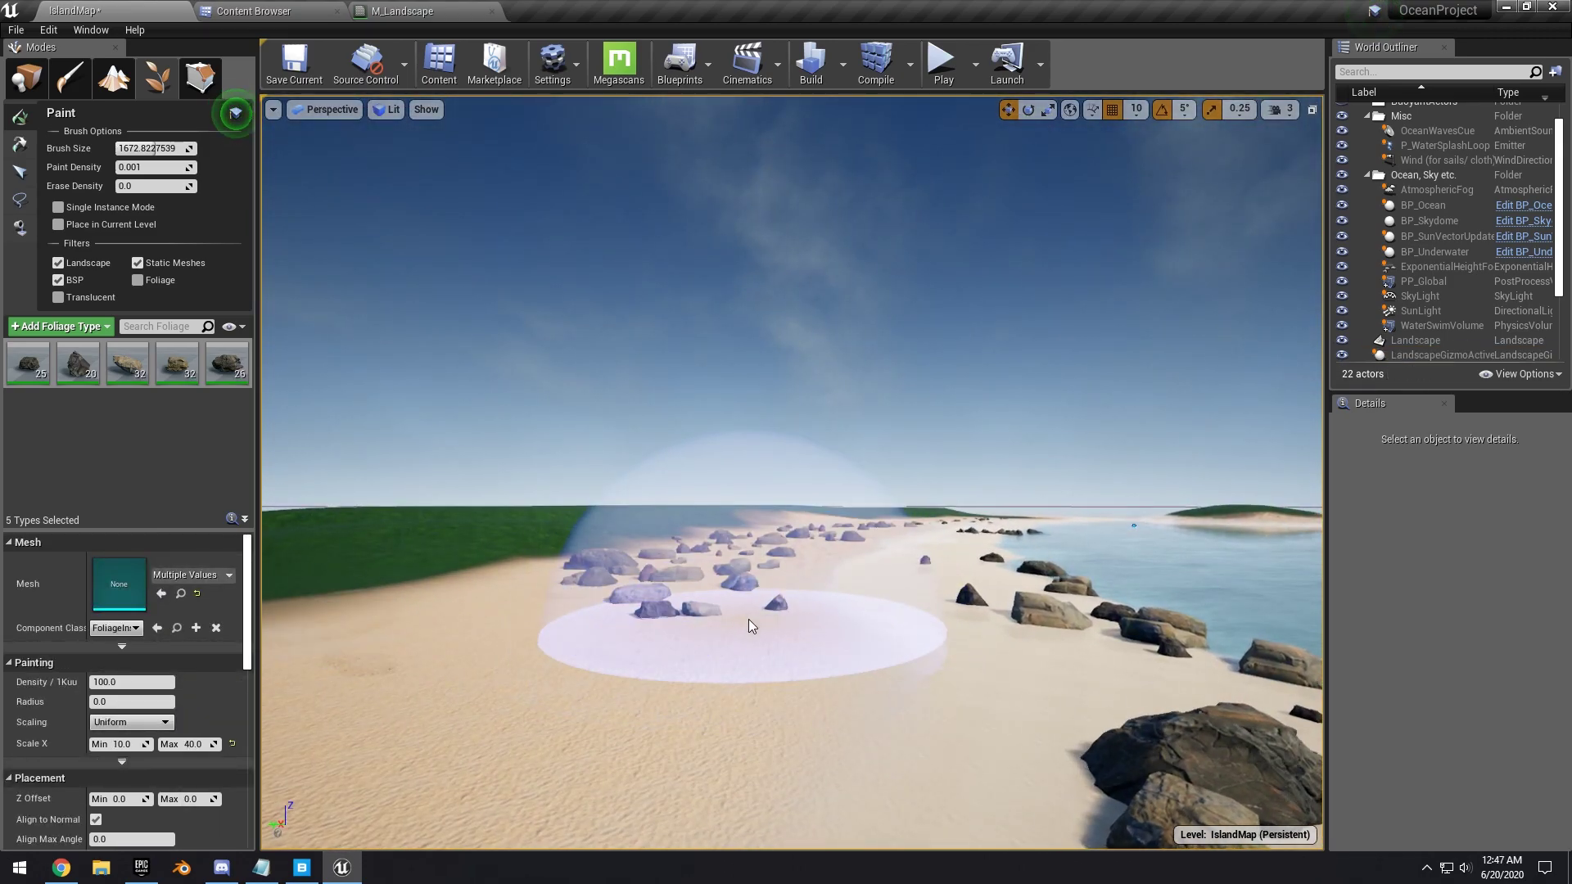
key(ctrl+z)
right_drag(757, 627, 941, 680)
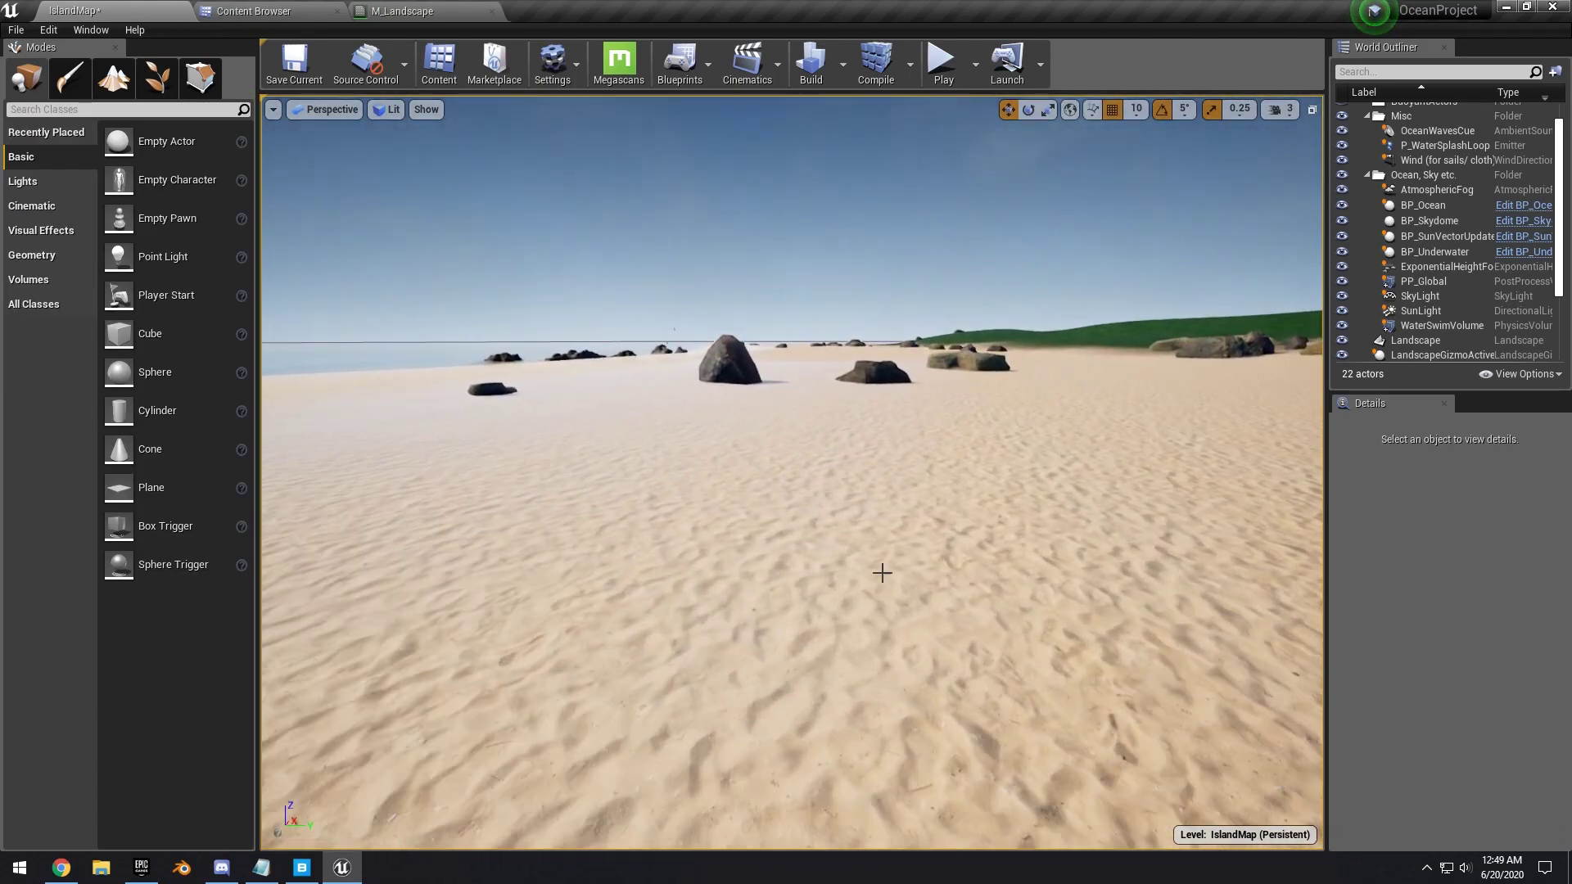
right_click(868, 538)
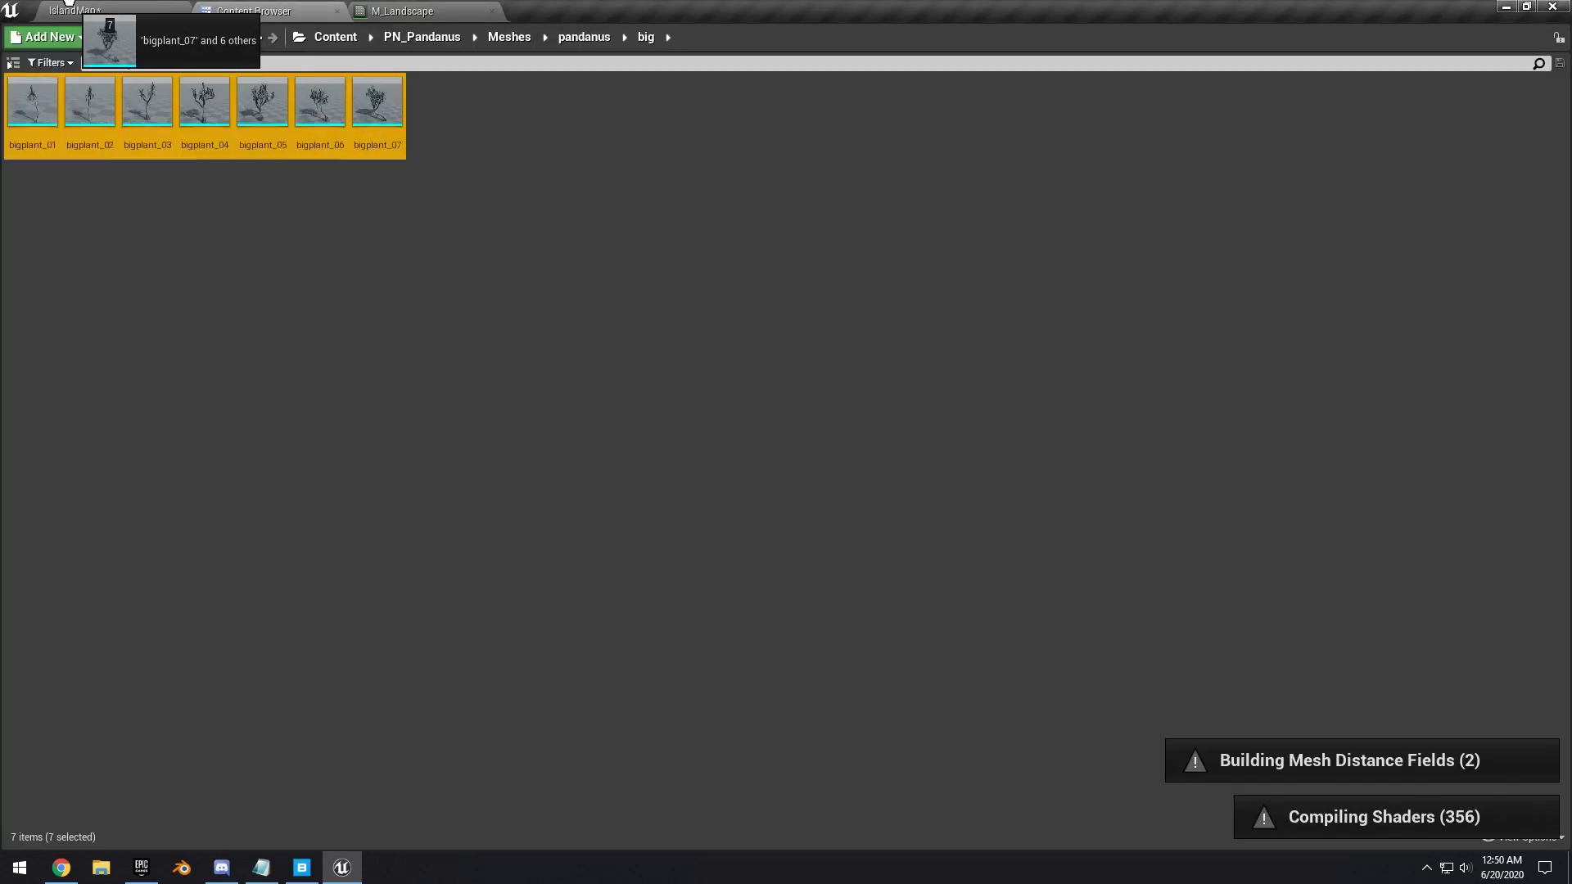
Add the seven pandanus bigplant meshes to the foliage palette, deactivate the rock types, and select the seven plants.
drag(69, 2, 120, 351)
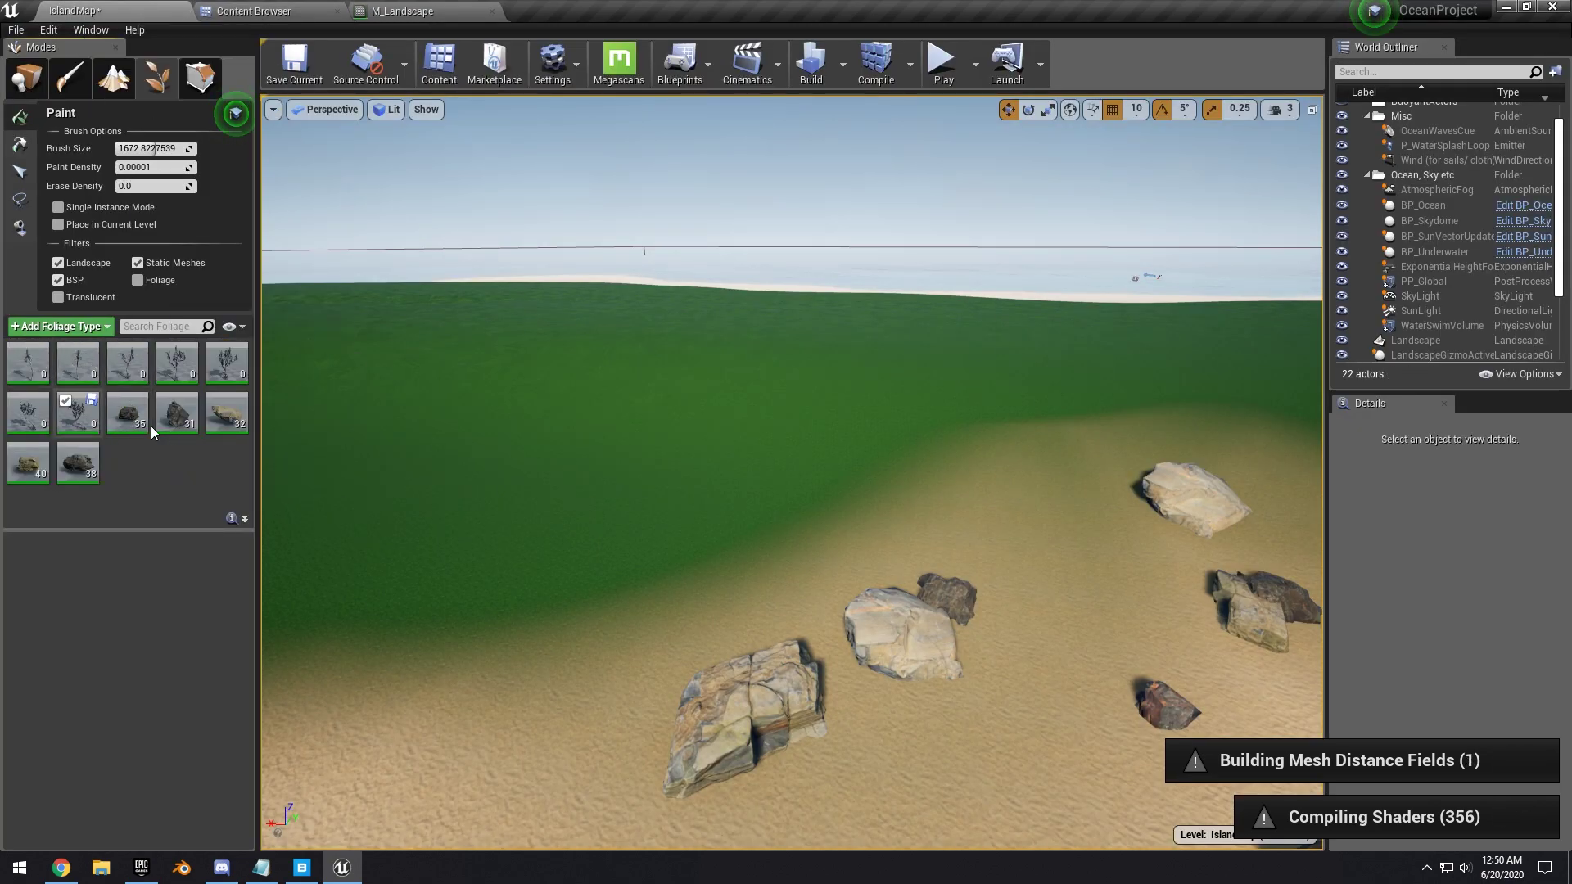
click(117, 404)
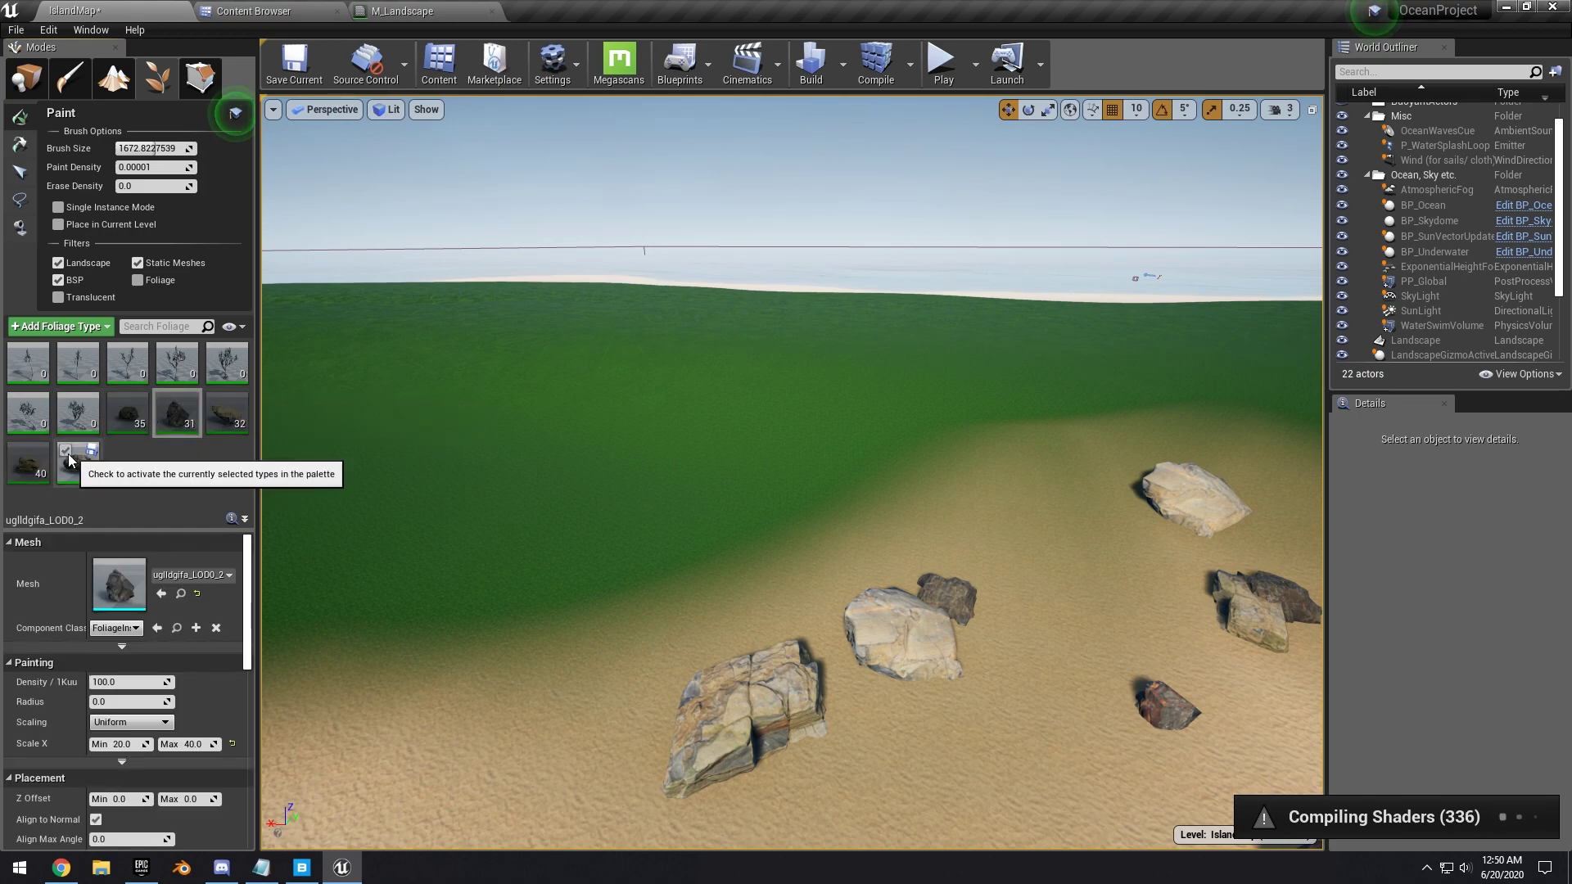
shift+click(28, 364)
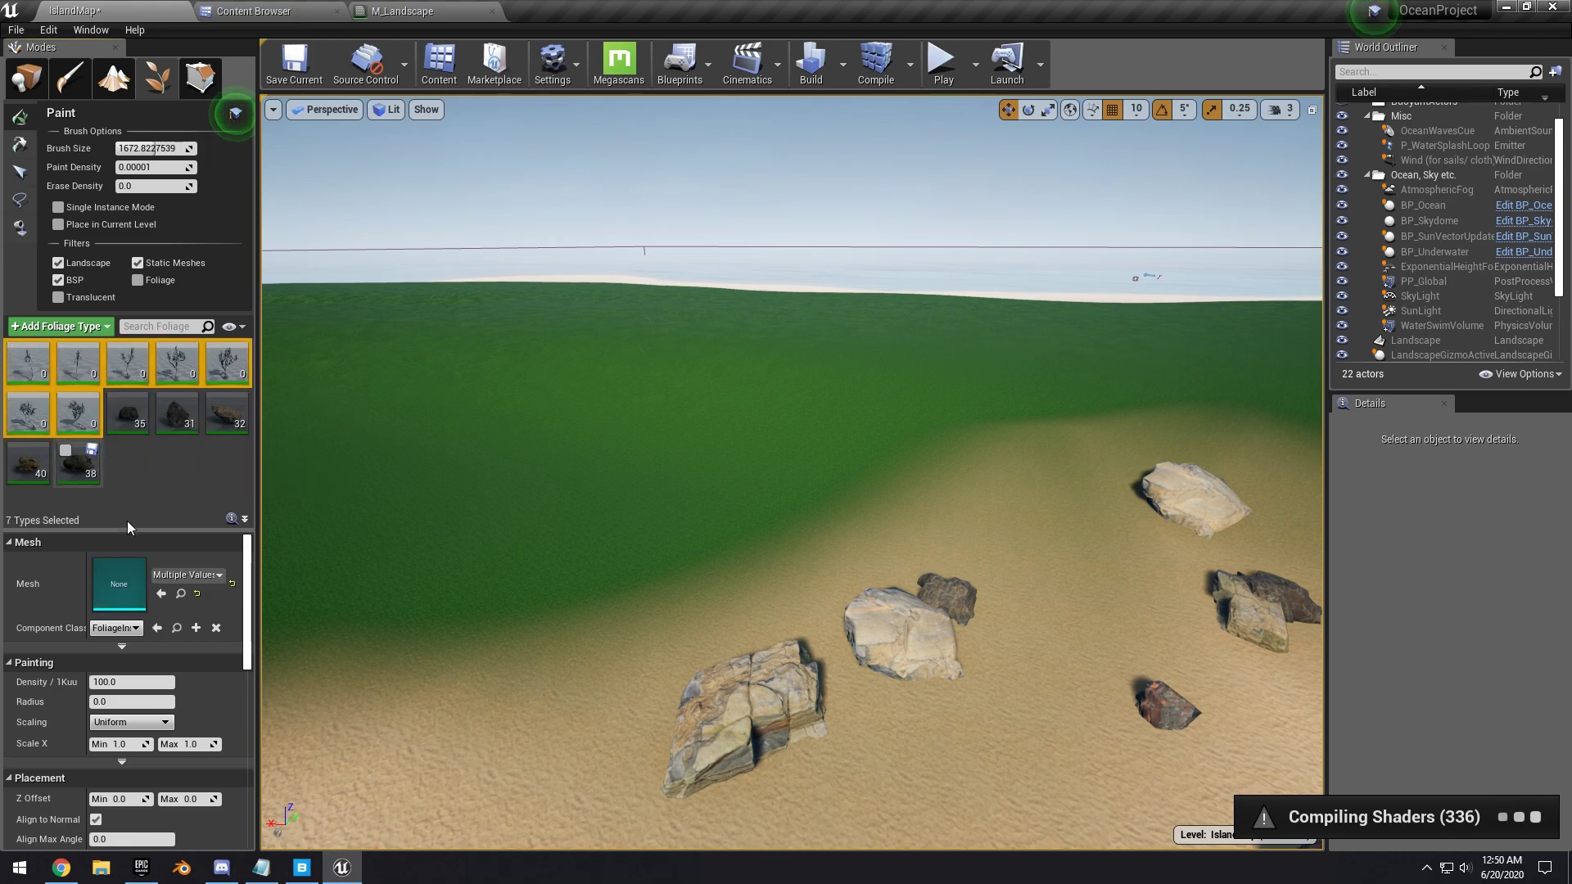
Set the Scale X range of the seven pandanus foliage types to a minimum of 2.0 and a maximum of 2.8.
text(2)
key(Tab)
text(2.8)
key(Return)
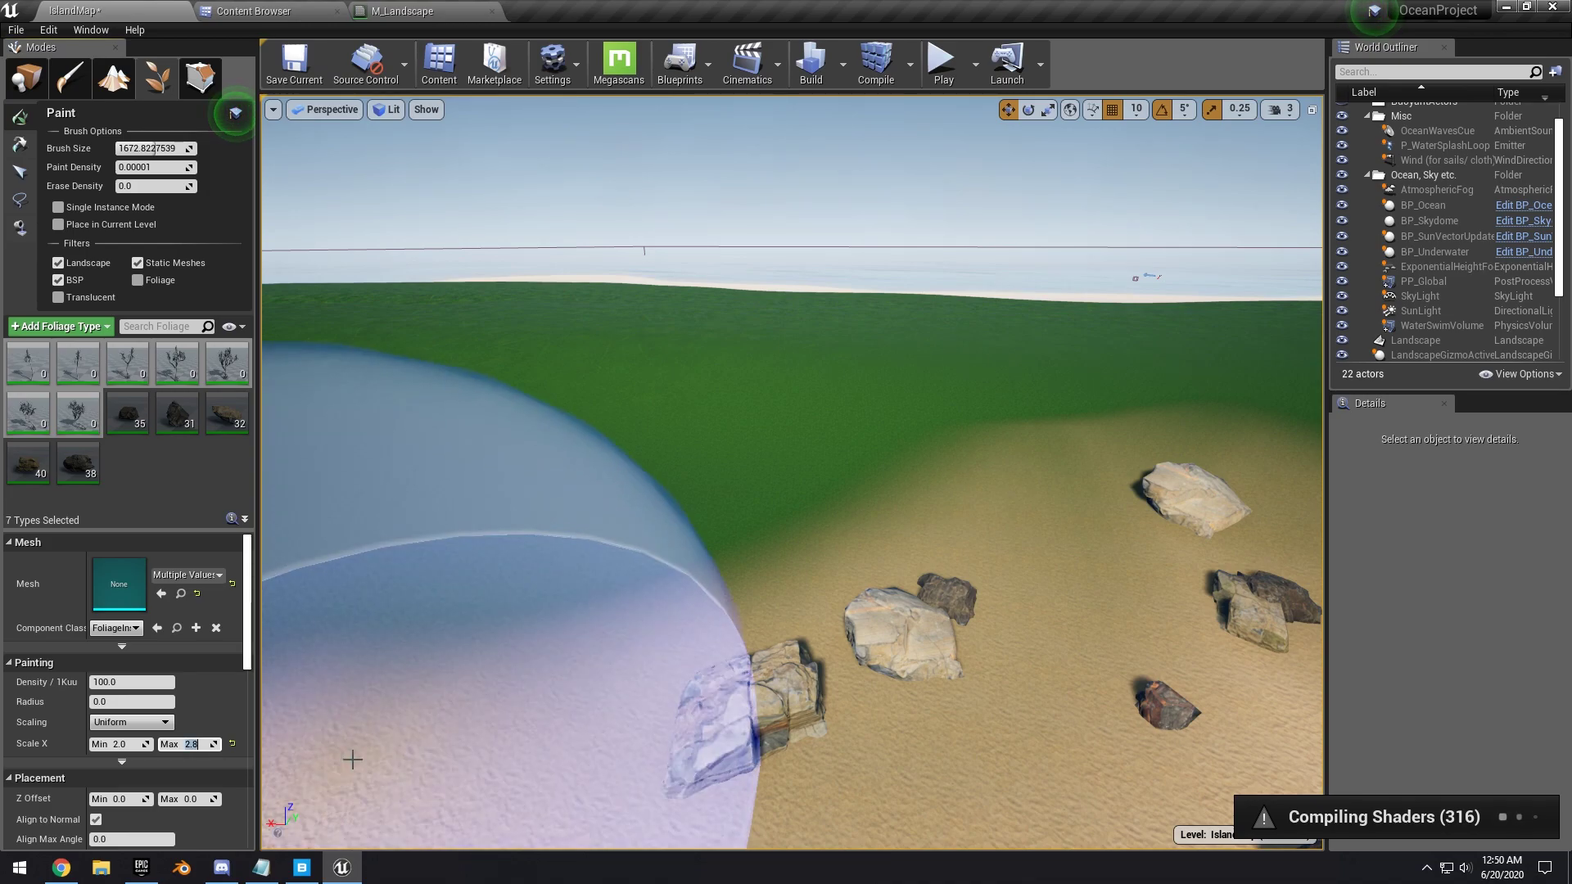
Try painting a few pandanus plants on the grass at this scale, and undo the stroke.
mouse_move(516, 476)
mouse_down()
mouse_move(877, 424)
mouse_move(470, 514)
mouse_up()
mouse_move(470, 514)
right_down()
mouse_move(470, 500)
mouse_move(344, 491)
mouse_move(807, 396)
right_up()
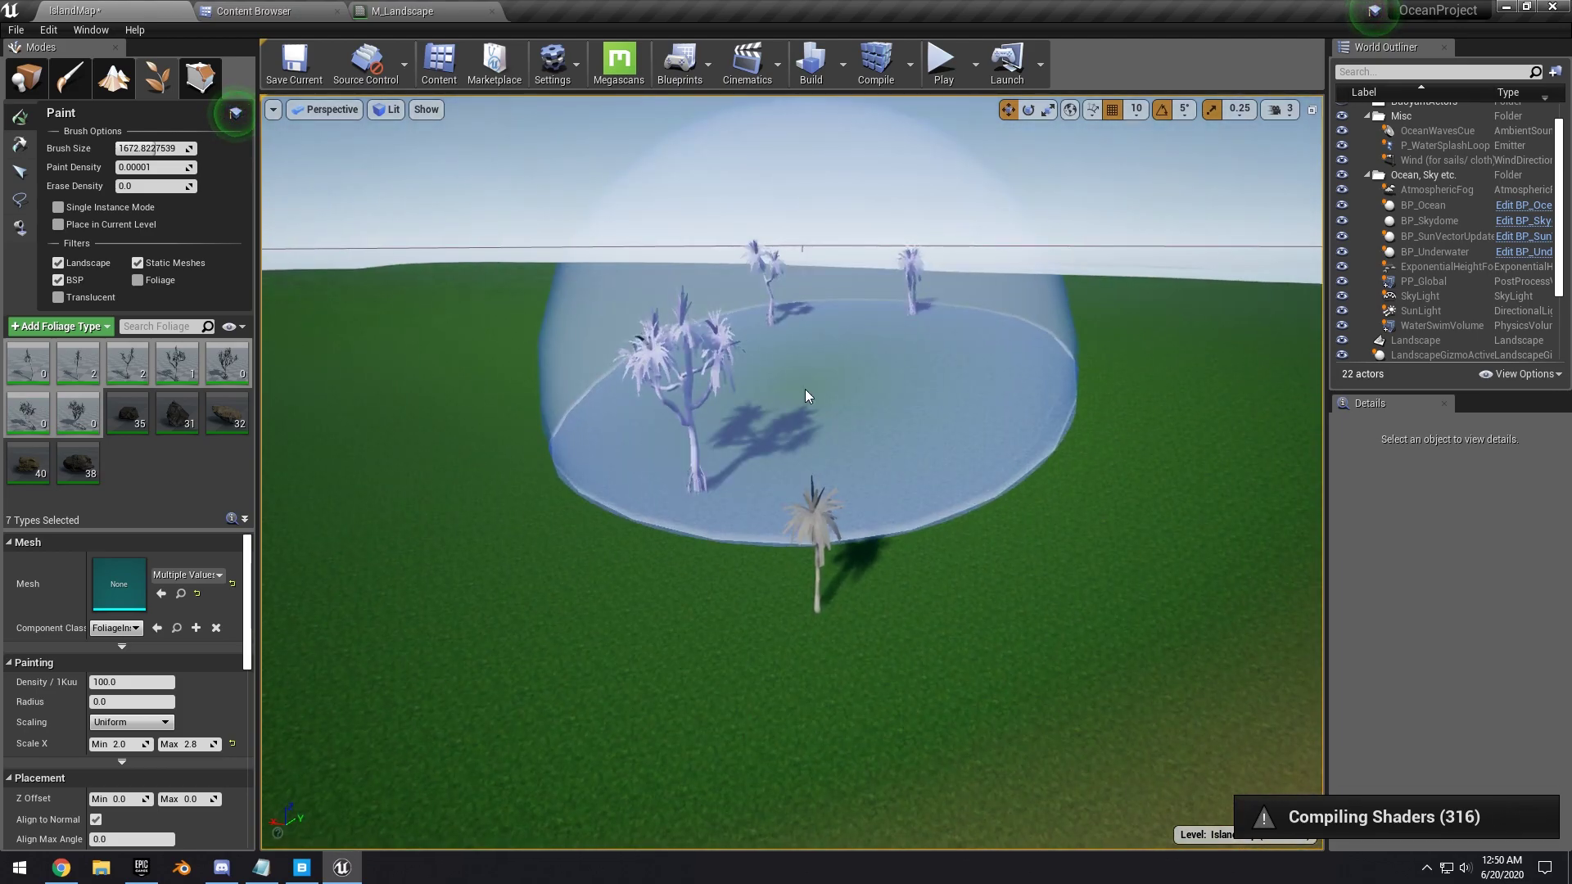
key(ctrl+z)
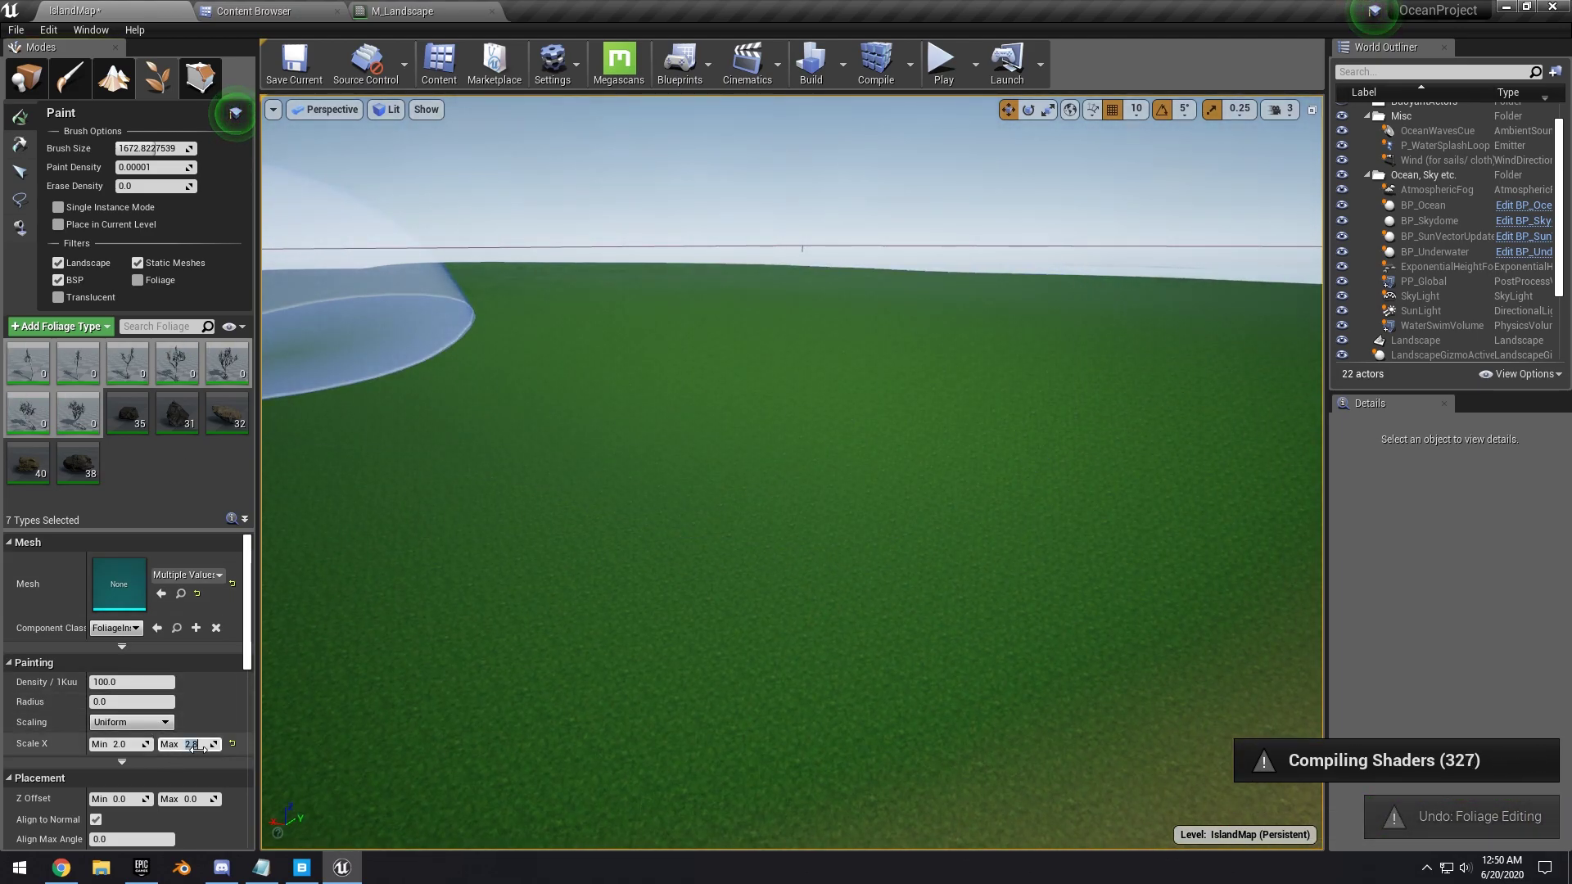
Set the pandanus plants' maximum Scale X to 4.0, the paint density to 0.001 and the brush size to 8192.
click(197, 746)
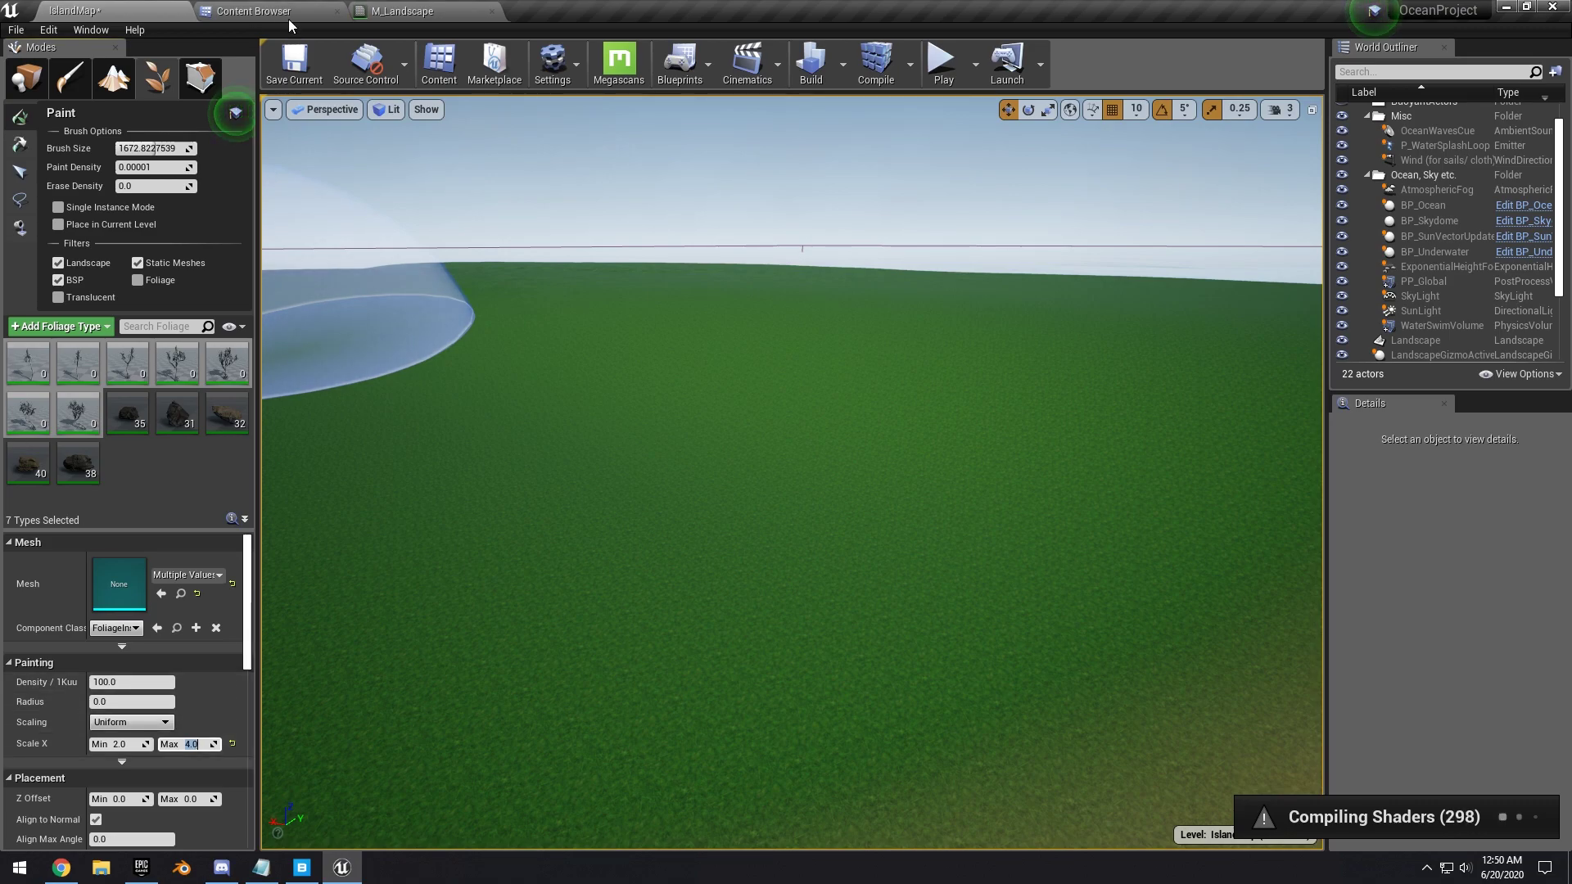
click(137, 167)
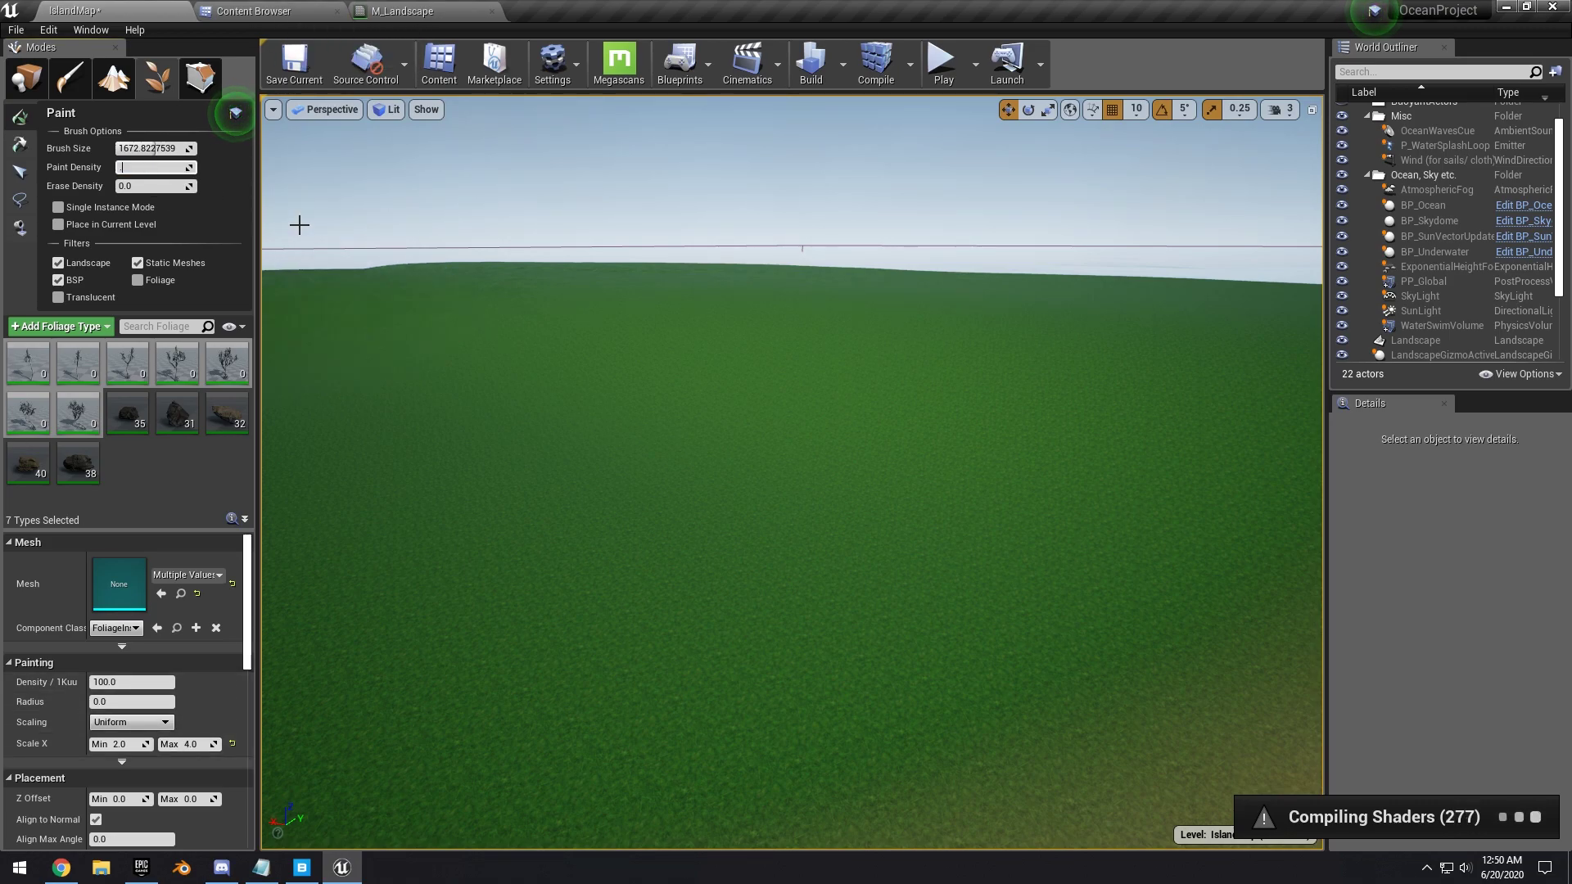
click(843, 491)
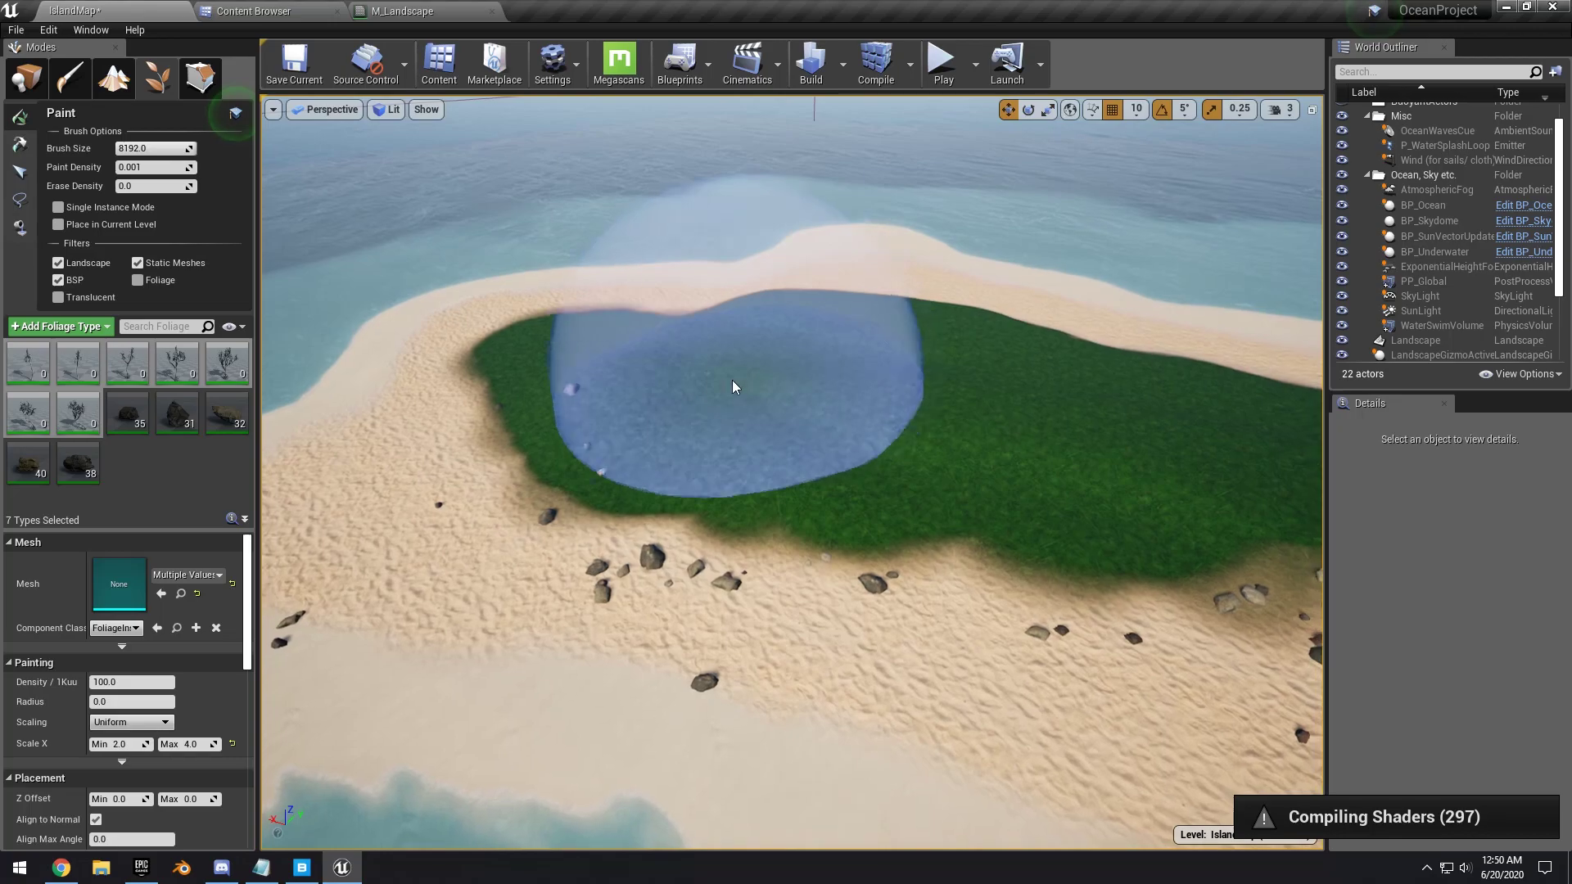
Paint the seven pandanus plant types across the grassy interior of the main island.
drag(732, 380, 964, 398)
mouse_move(1086, 427)
right_down()
mouse_move(1179, 417)
mouse_move(1277, 360)
right_up()
drag(793, 395, 1220, 385)
mouse_move(1219, 385)
right_down()
mouse_move(1277, 393)
mouse_move(1252, 417)
mouse_move(1065, 467)
mouse_move(1043, 541)
mouse_move(1043, 344)
right_up()
key(w)
right_drag(1171, 352, 1171, 344)
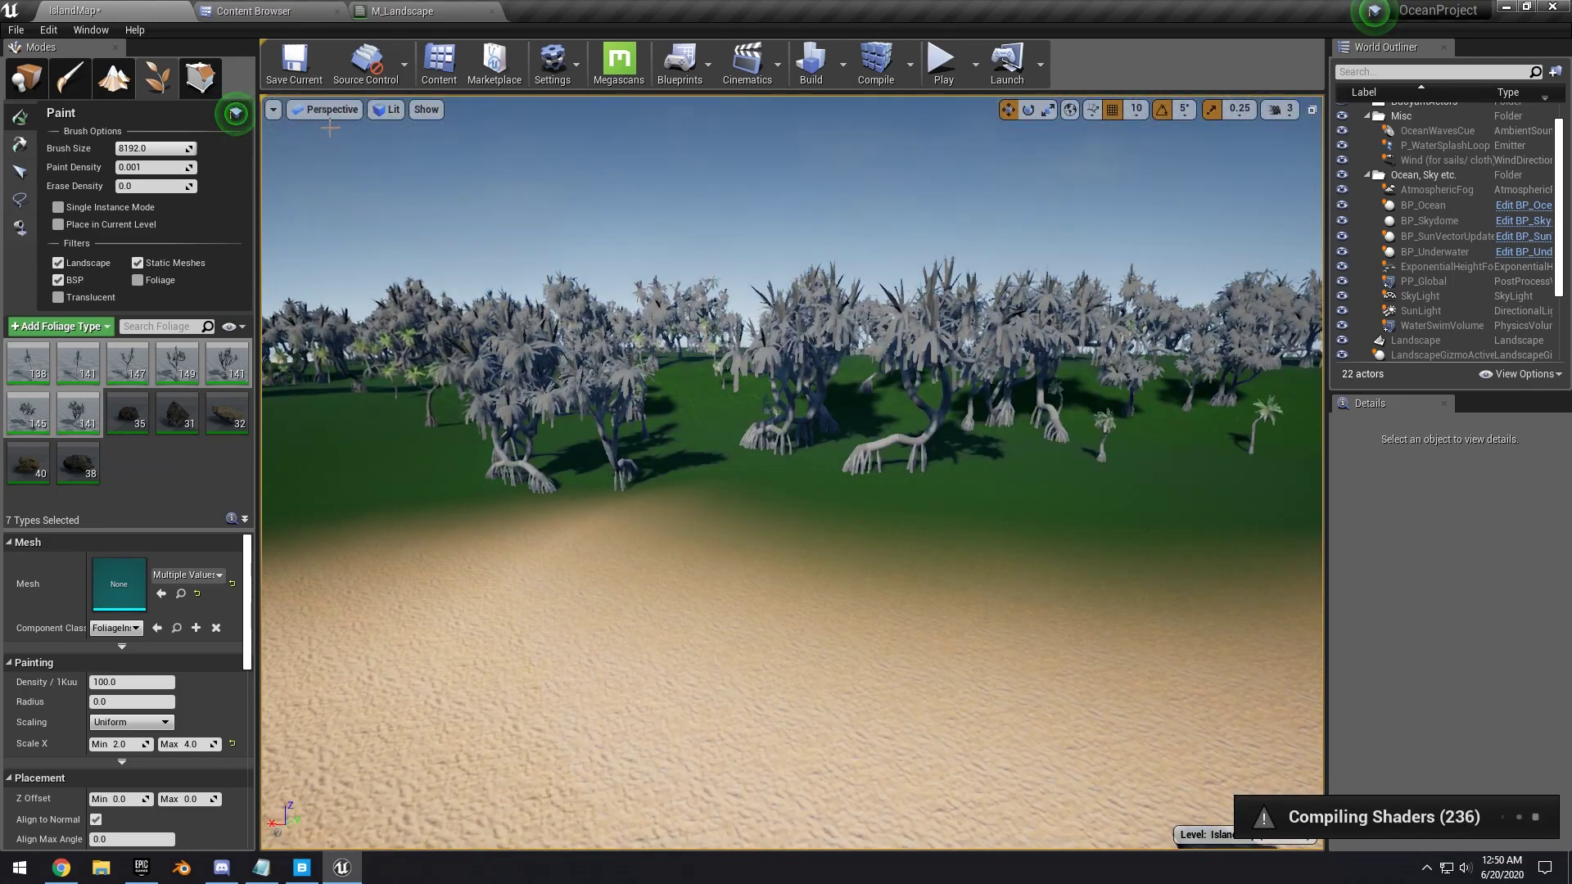
click(61, 84)
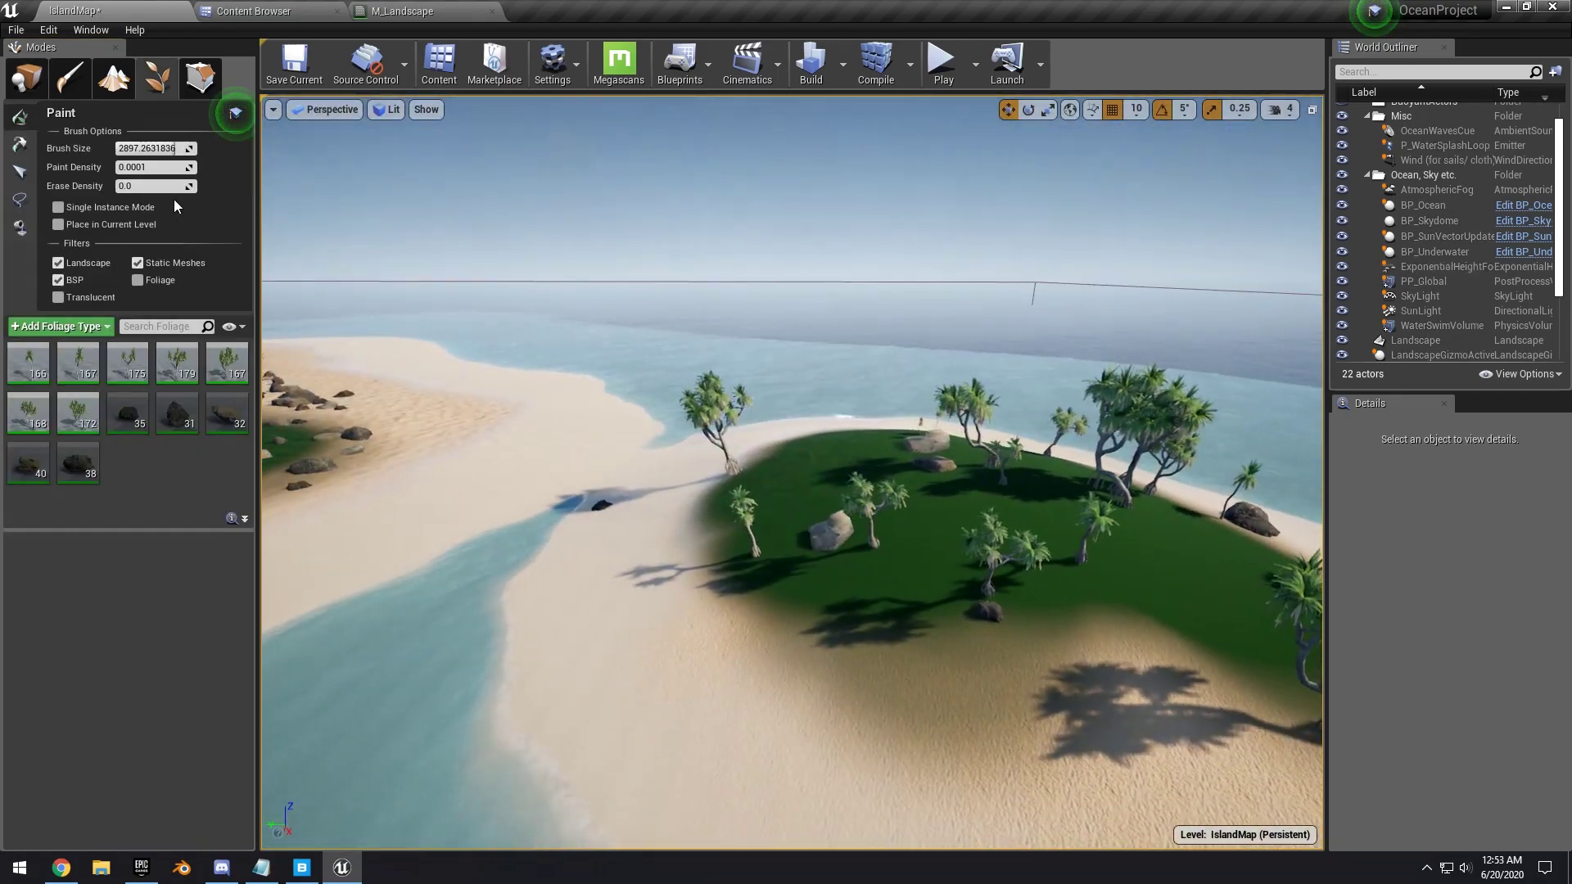
Try painting pandanus plants over the small island with a paint density of 0.01, and undo the stroke.
click(144, 167)
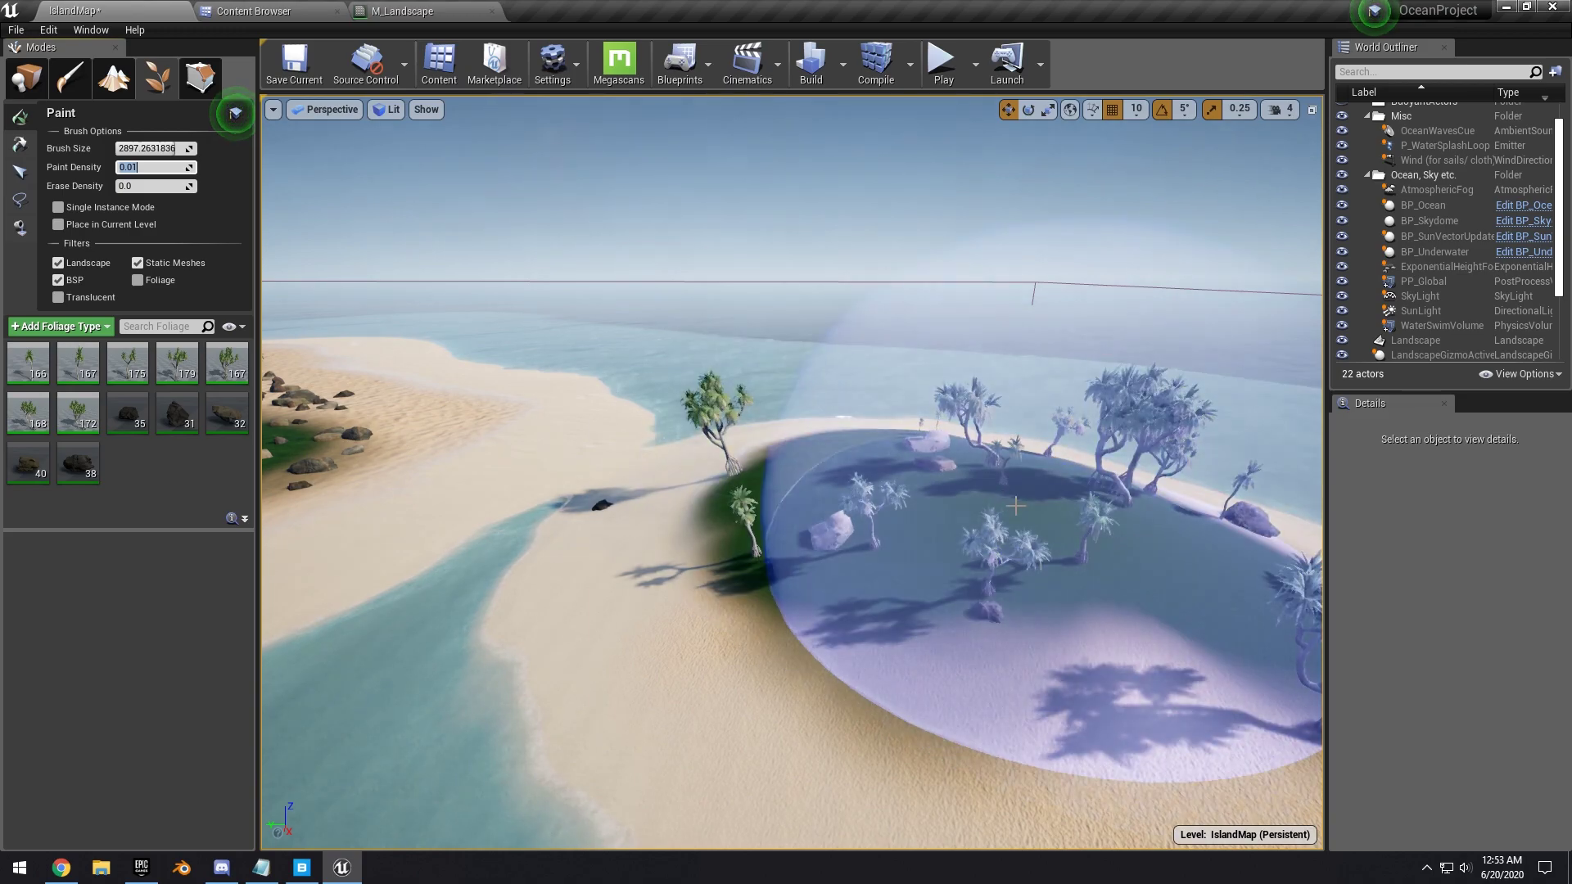
click(1065, 548)
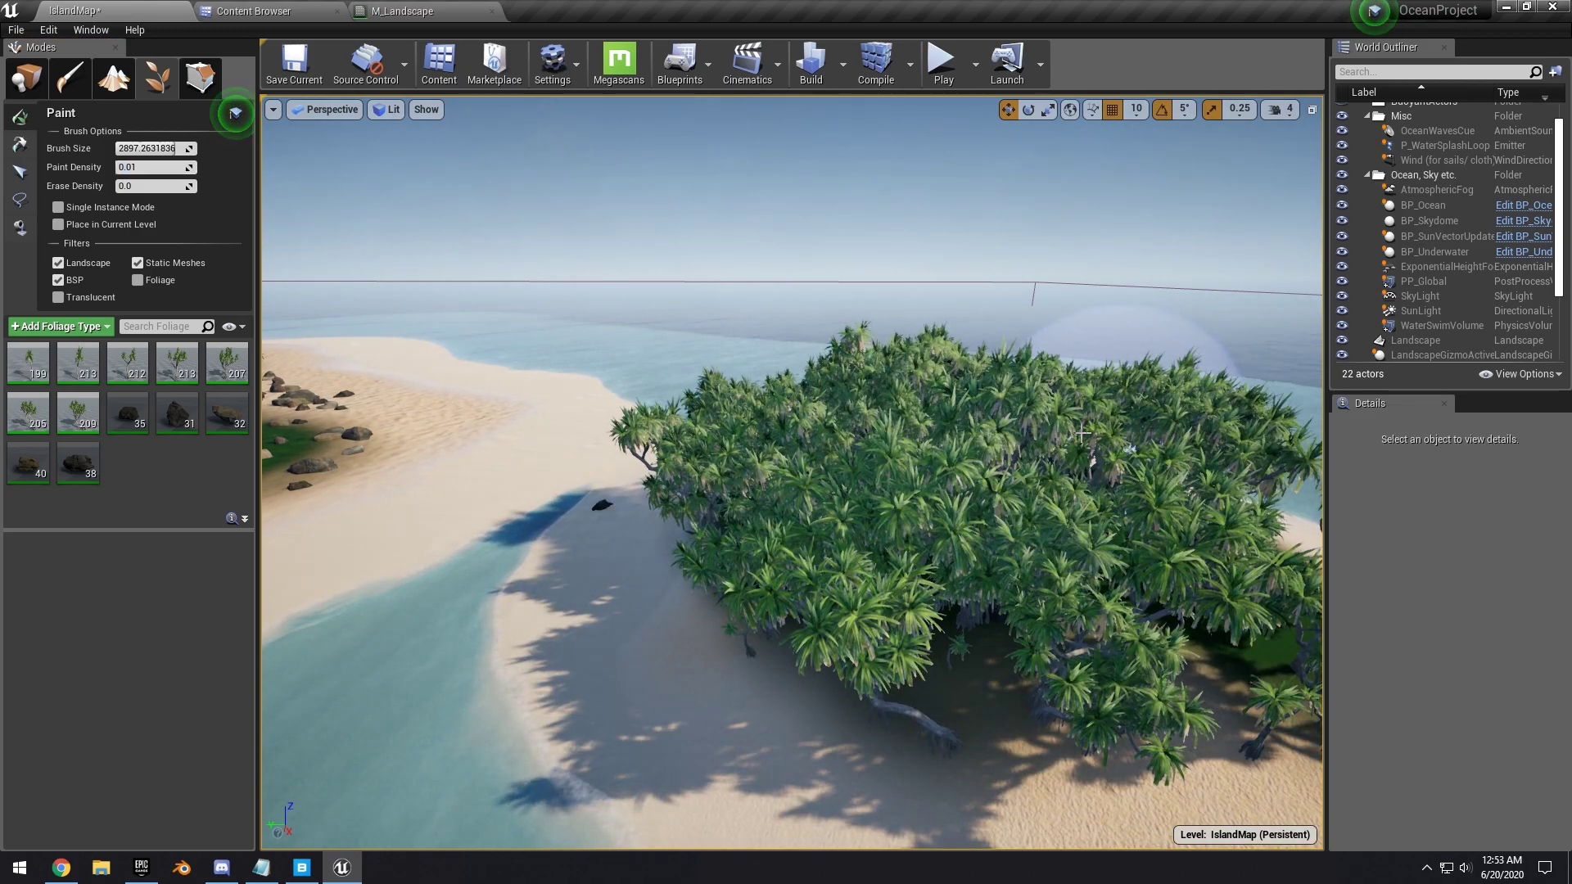
key(ctrl+z)
click(143, 169)
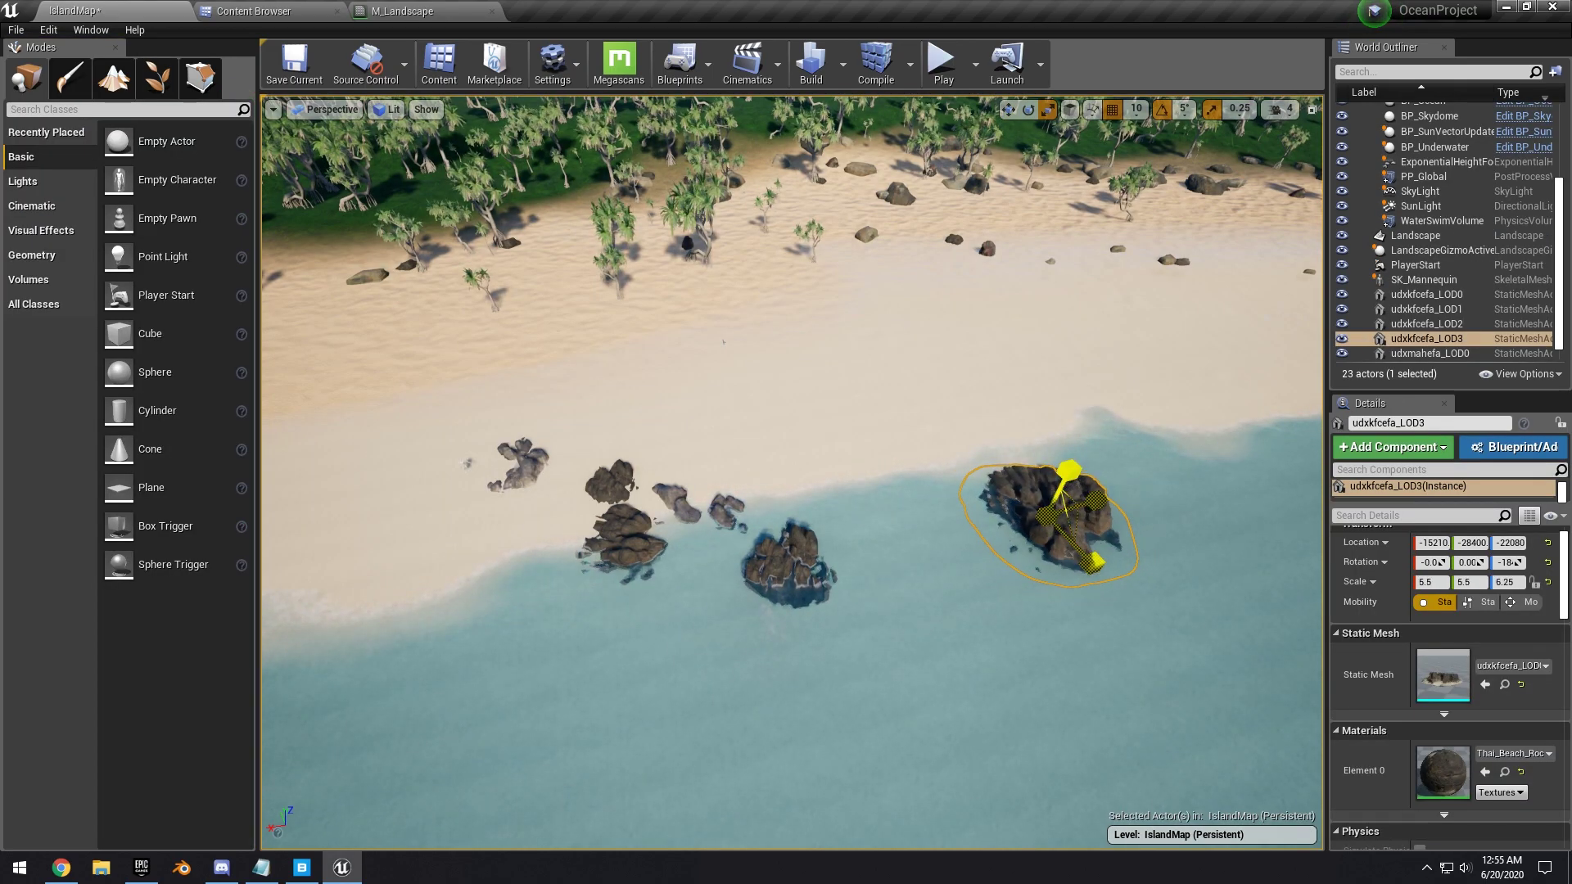
Tilt the selected rock formation in the shallow water, lower it to Z -22130, and duplicate it toward the shore.
right_drag(1072, 625, 813, 491)
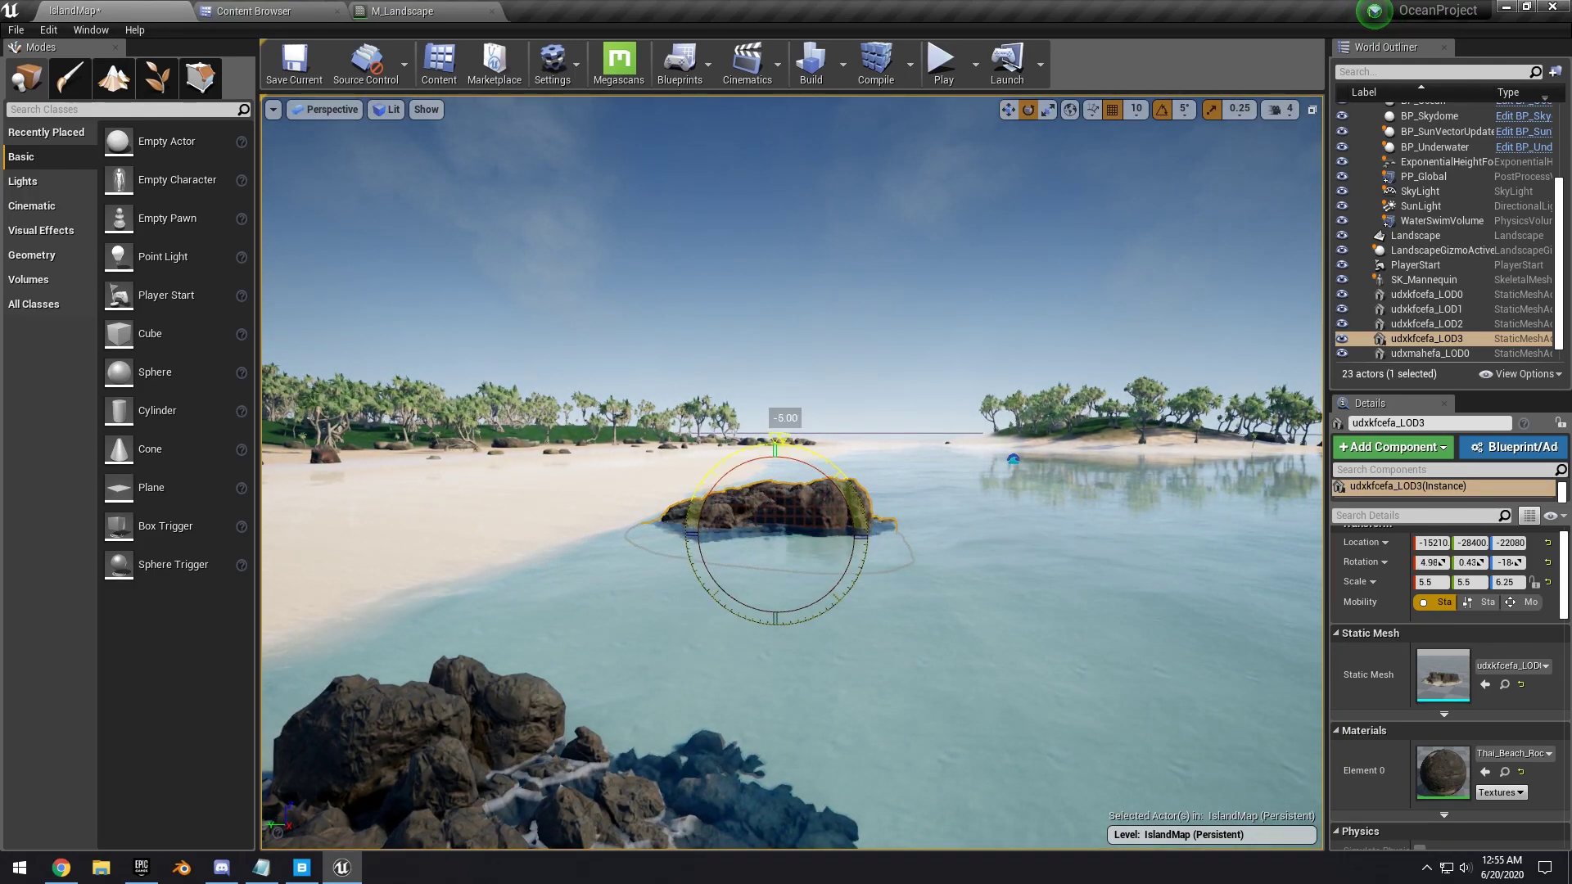
drag(772, 472, 772, 481)
right_drag(772, 481, 491, 483)
right_drag(901, 482, 739, 600)
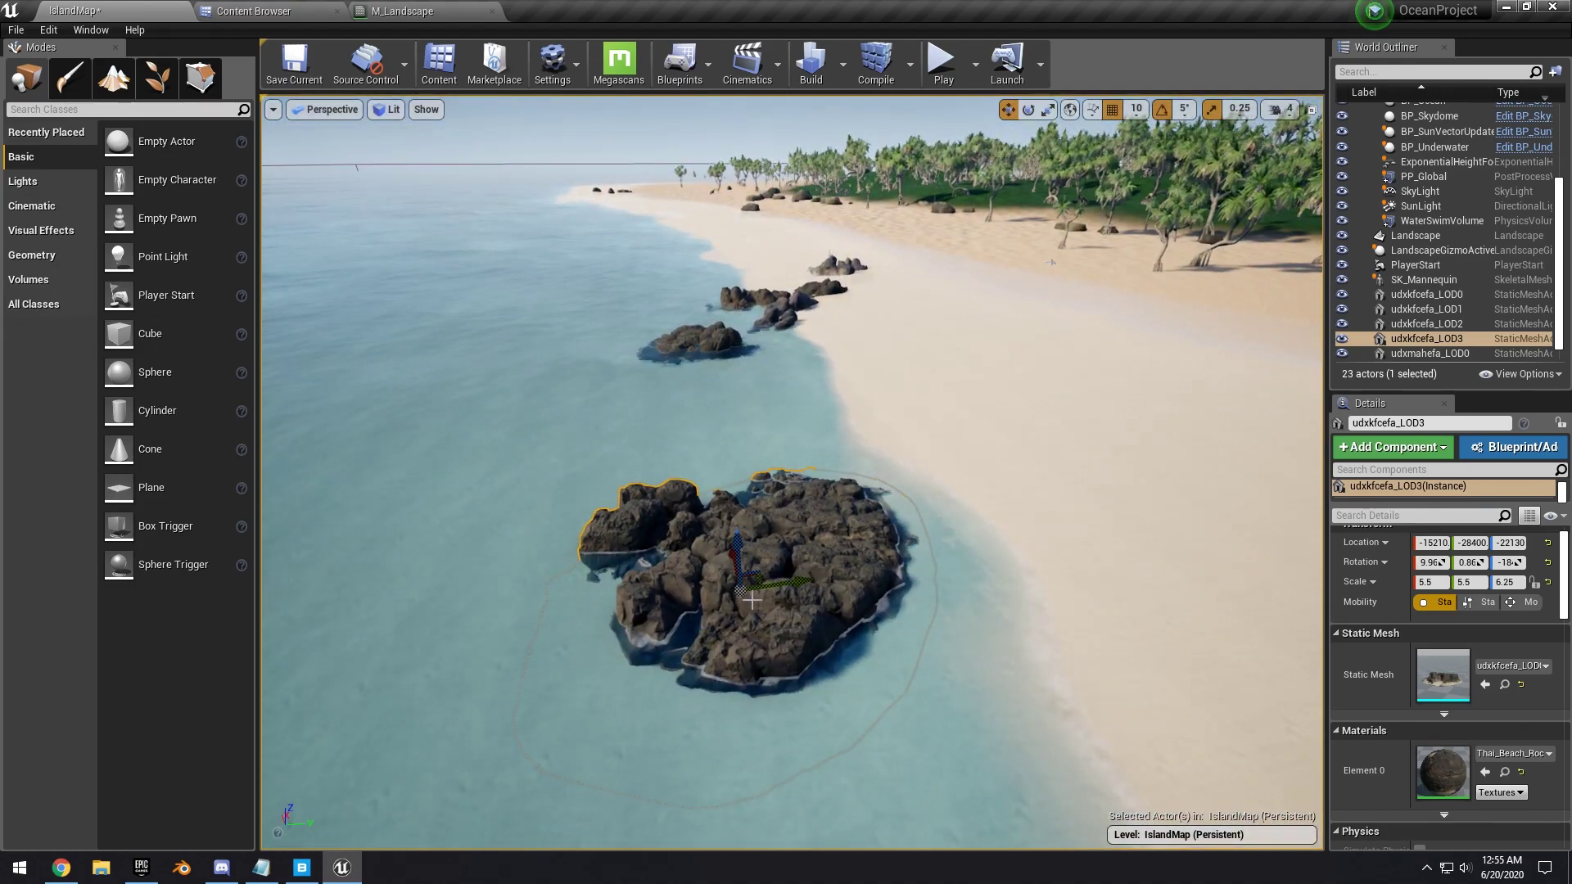
alt+drag(786, 581, 1007, 577)
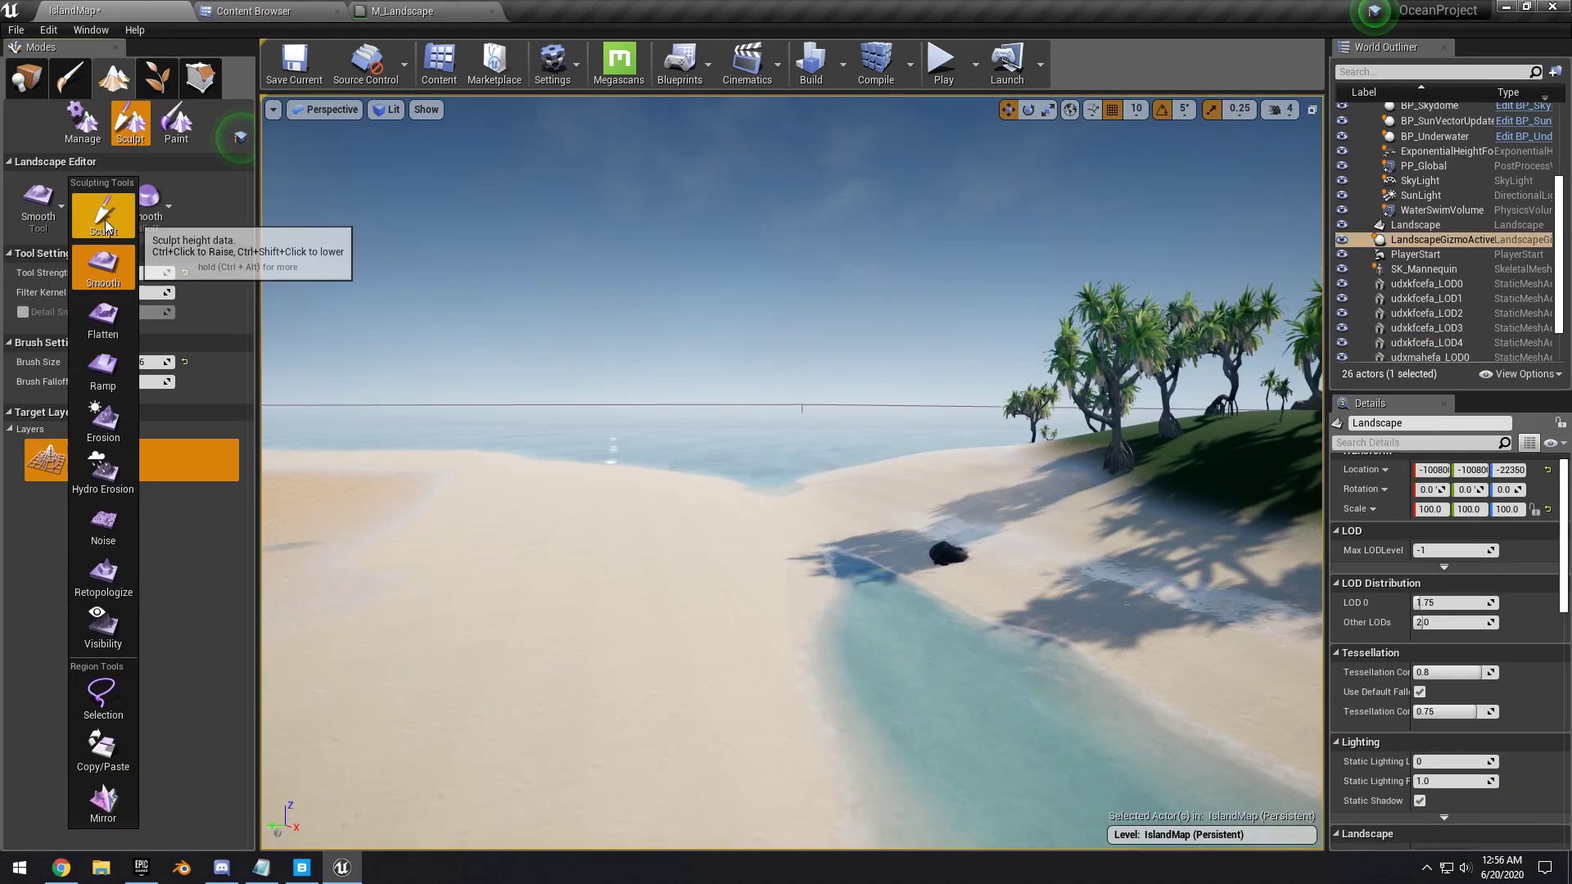
Use the landscape Flatten tool to level the sand bar joining the main beach and the small island down to the seabed.
click(102, 266)
right_drag(659, 382, 785, 393)
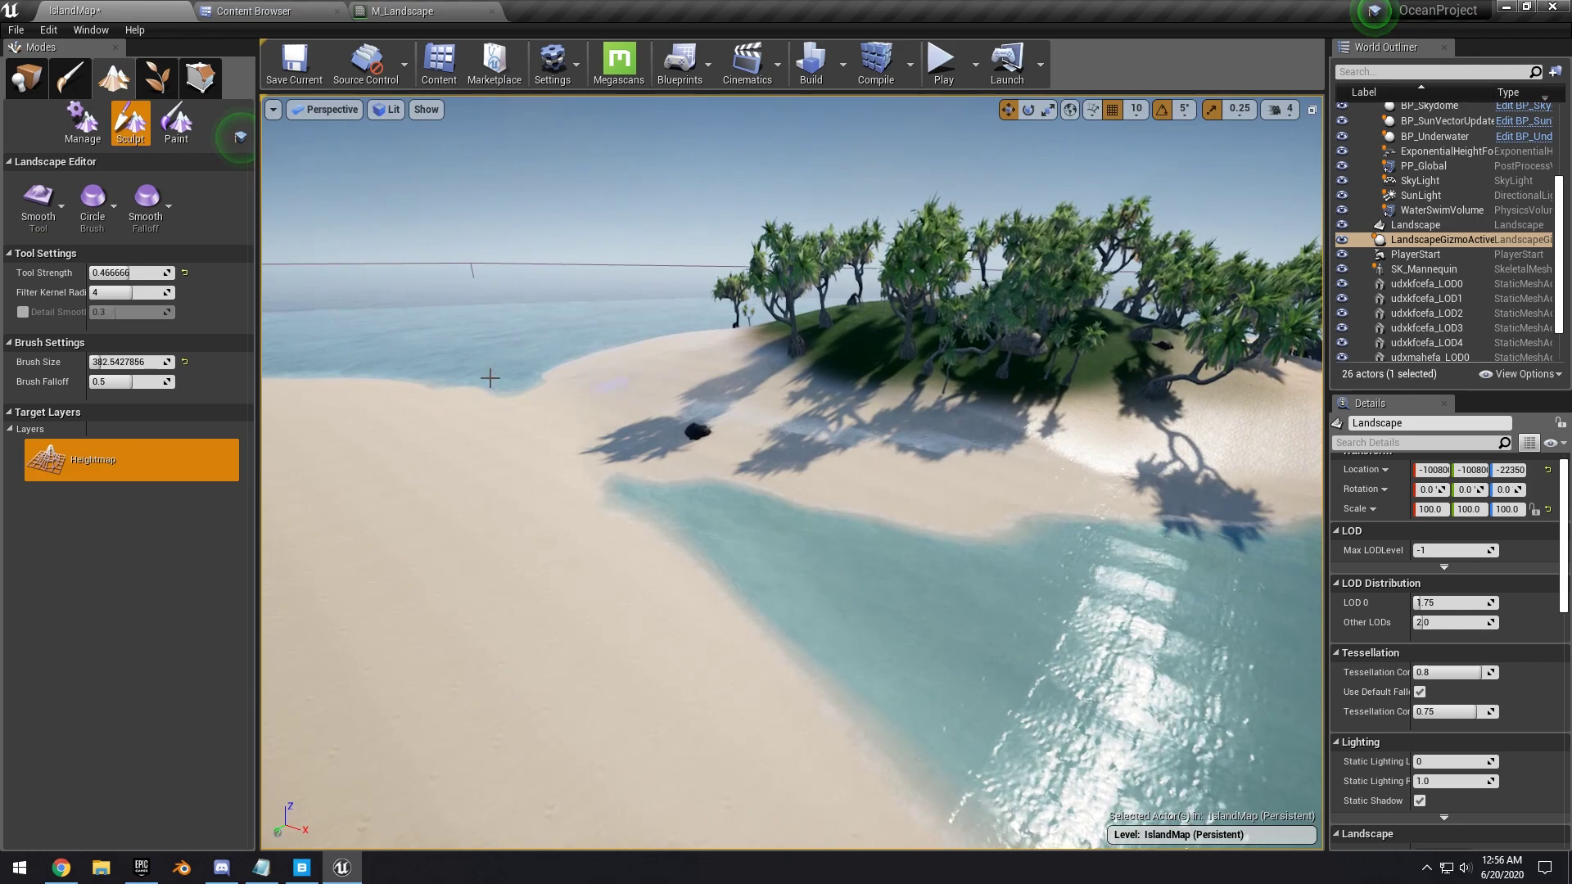
click(37, 221)
click(113, 333)
right_drag(794, 380, 921, 385)
key(e)
drag(787, 331, 822, 443)
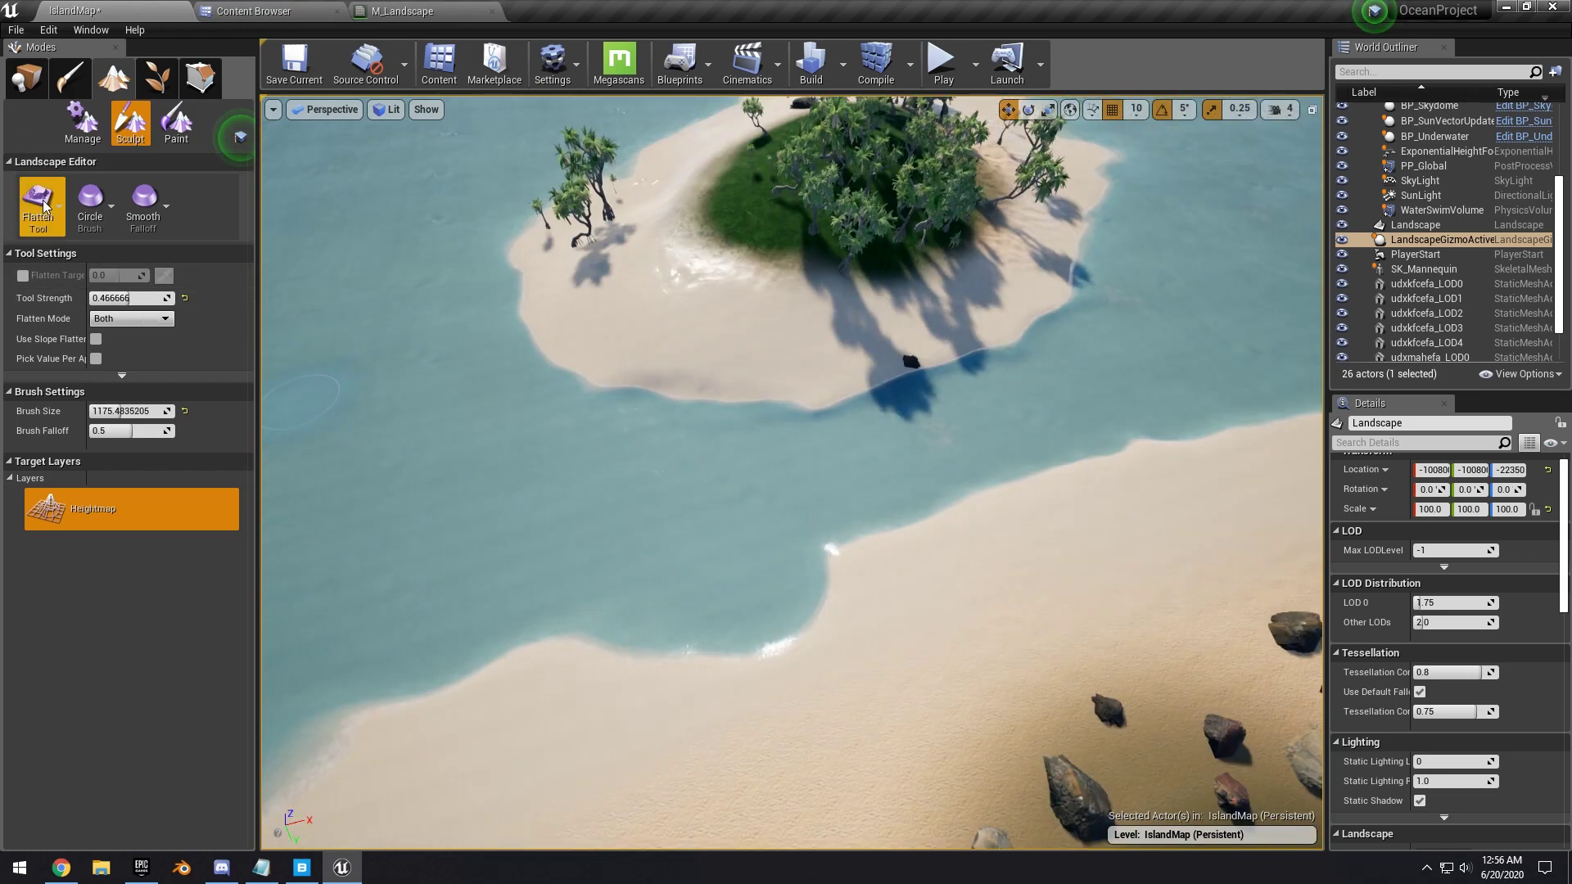
Smooth the sculpted shorelines along the channel between the two islands with the landscape Smooth tool.
click(41, 205)
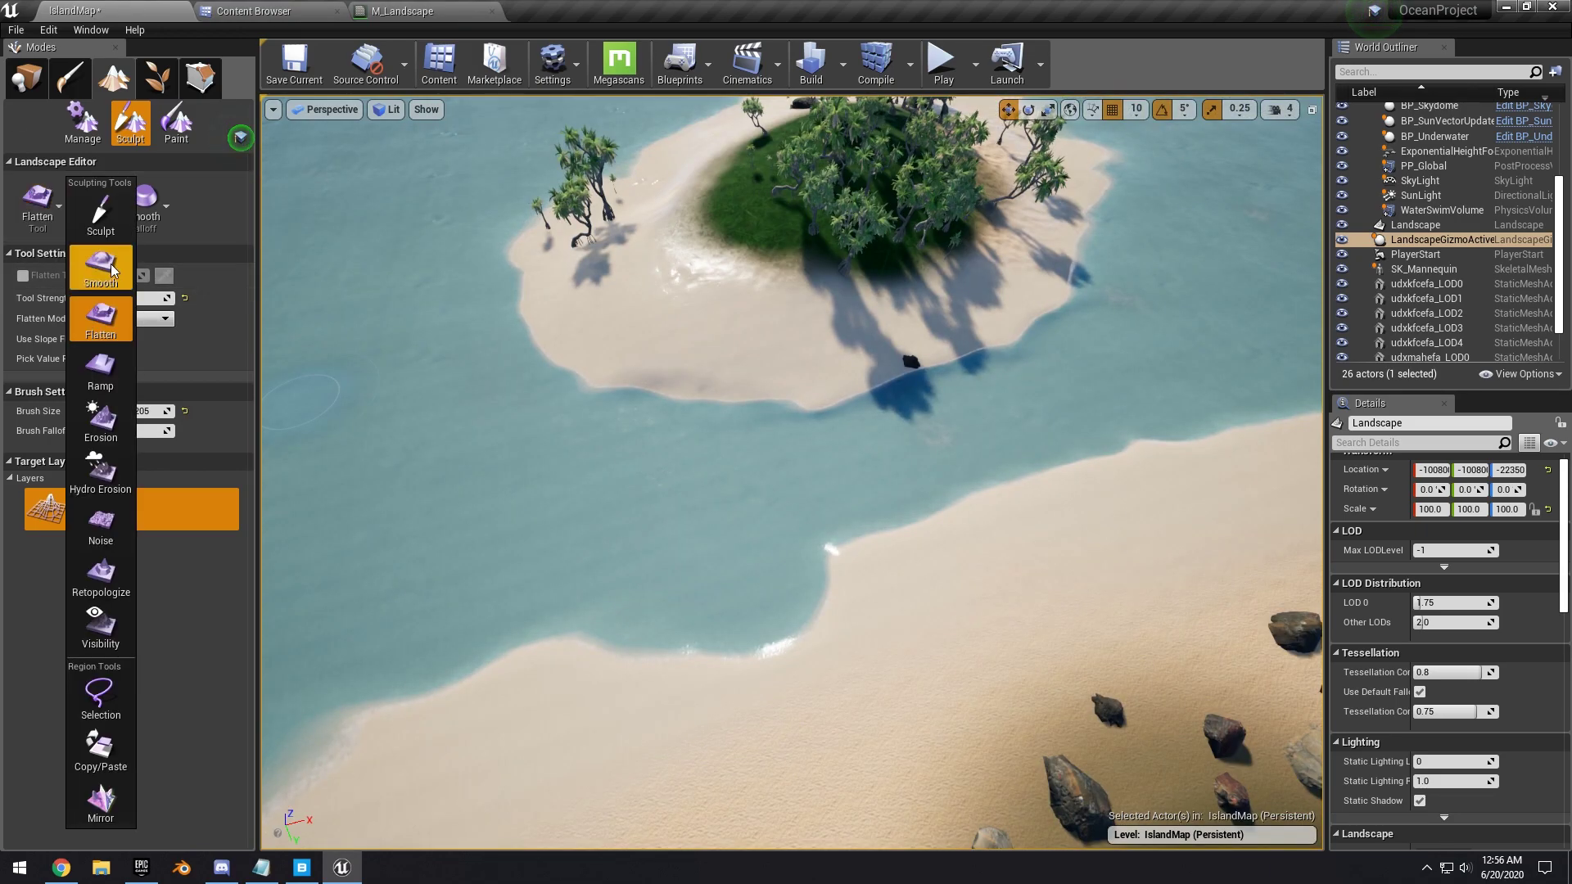
click(114, 274)
right_drag(1054, 433, 1055, 433)
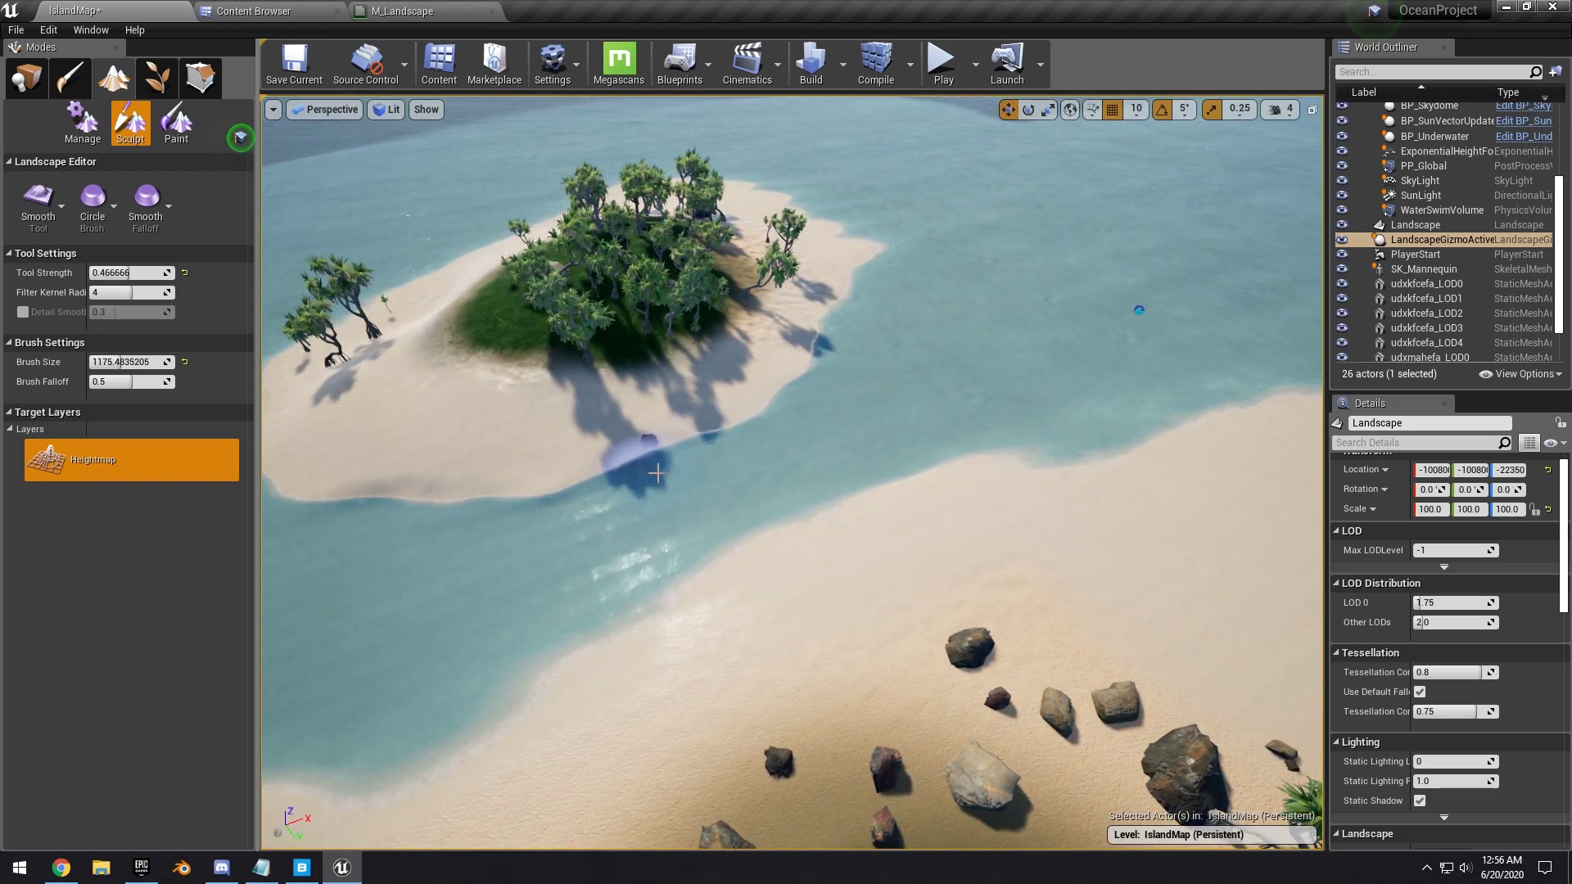
scroll(792, 473, up, 5)
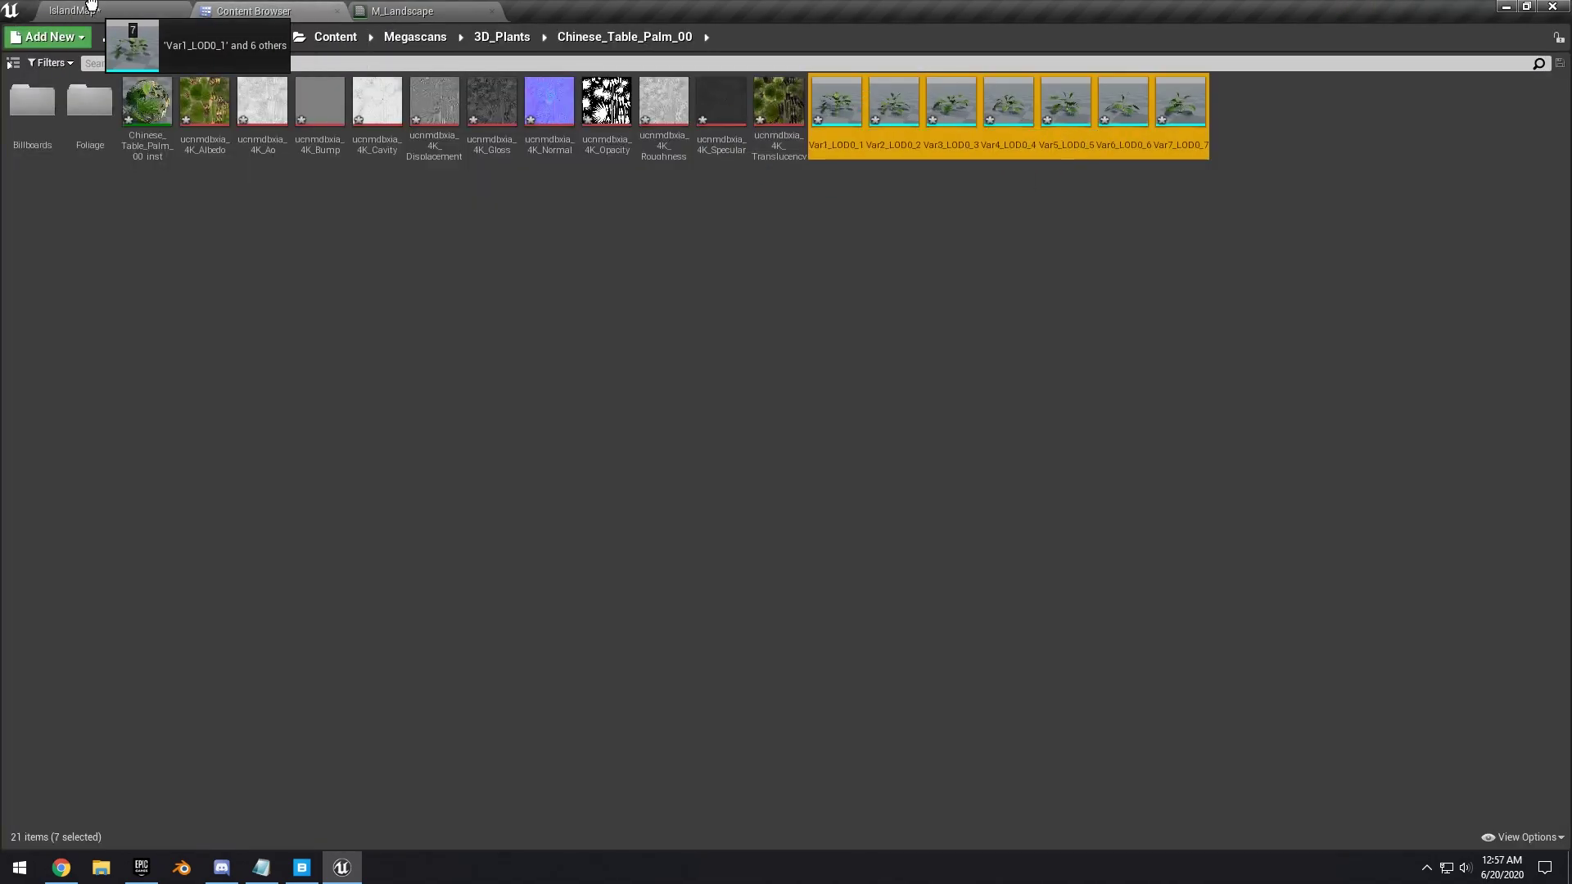
Add the seven Chinese Table Palm meshes, Var1_LOD0_1 to Var7_LOD0_7, to the IslandMap foliage palette.
drag(91, 6, 243, 464)
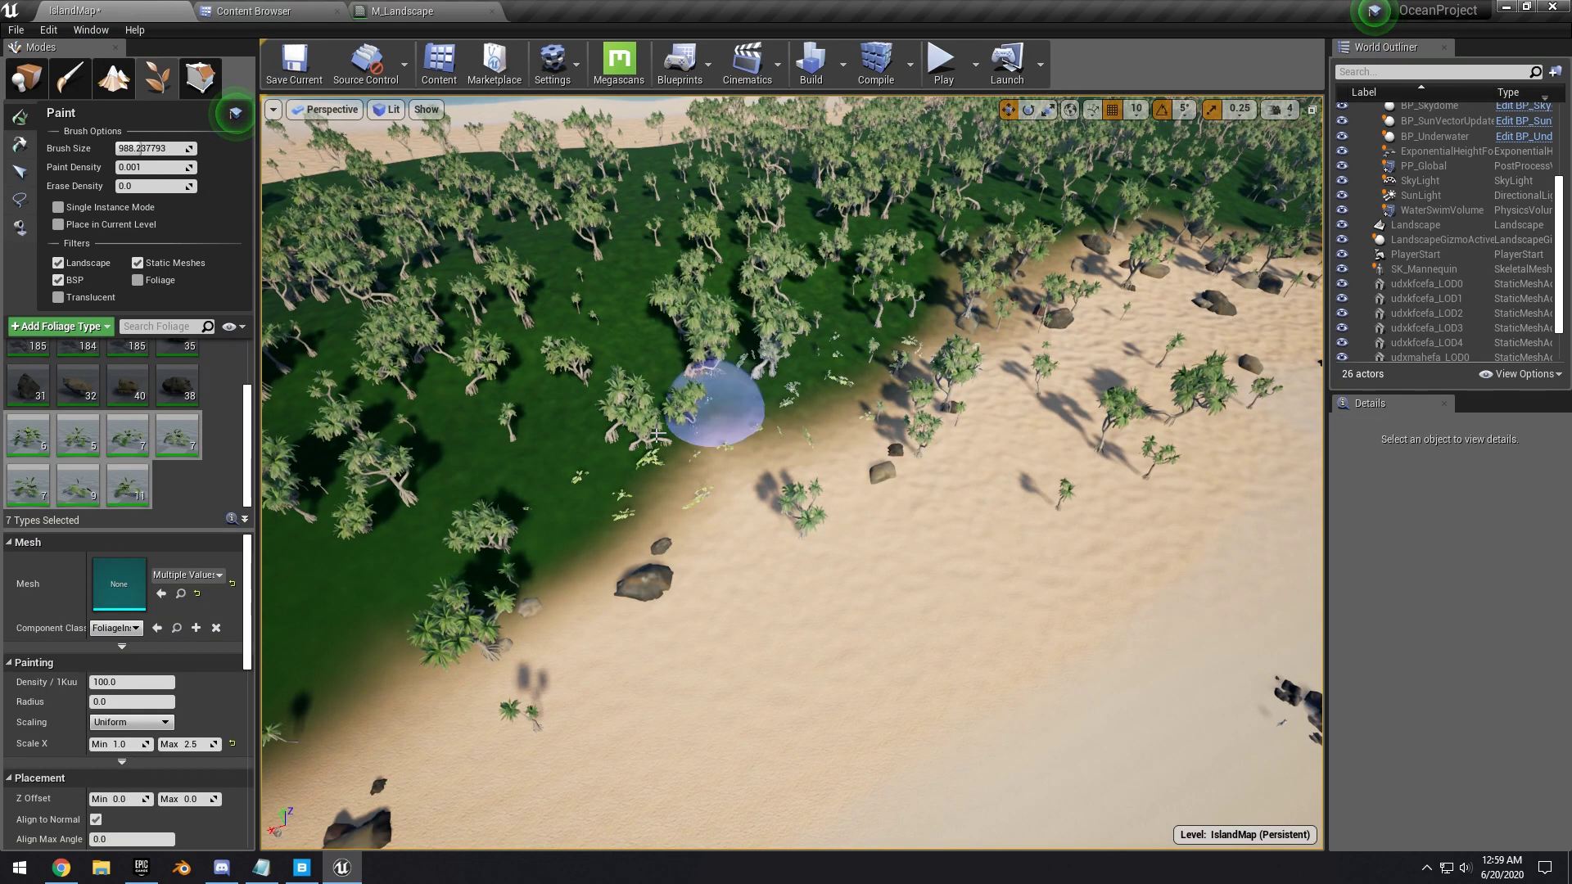
Paint the seven selected table palm foliage types among the pandanus trees along the island's grass edge.
drag(456, 591, 561, 431)
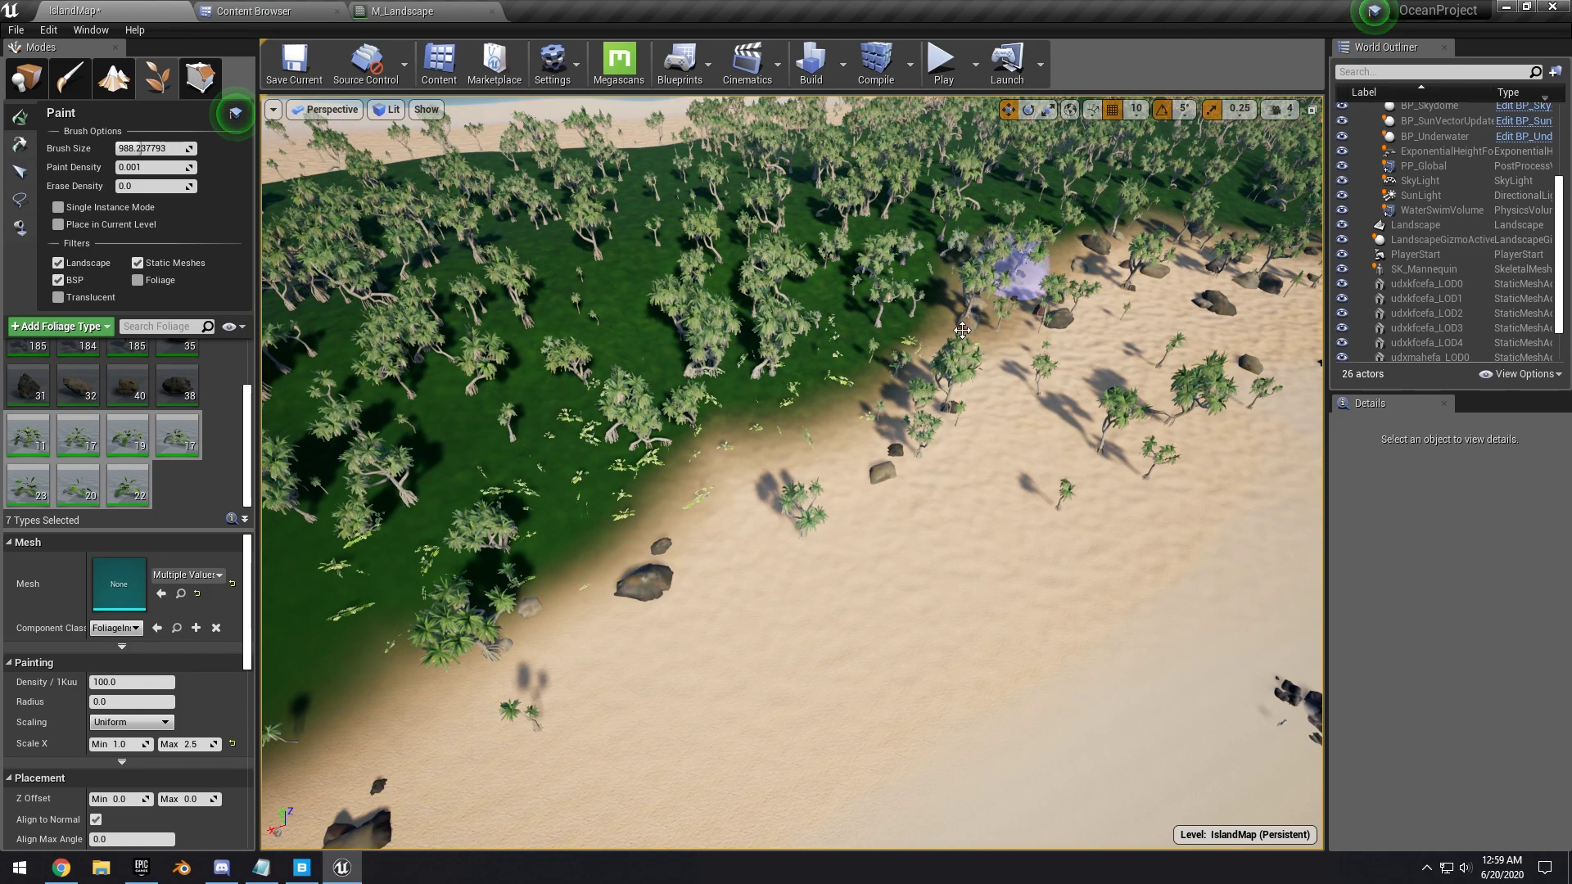
right_drag(852, 301, 757, 205)
key(w)
key(w)
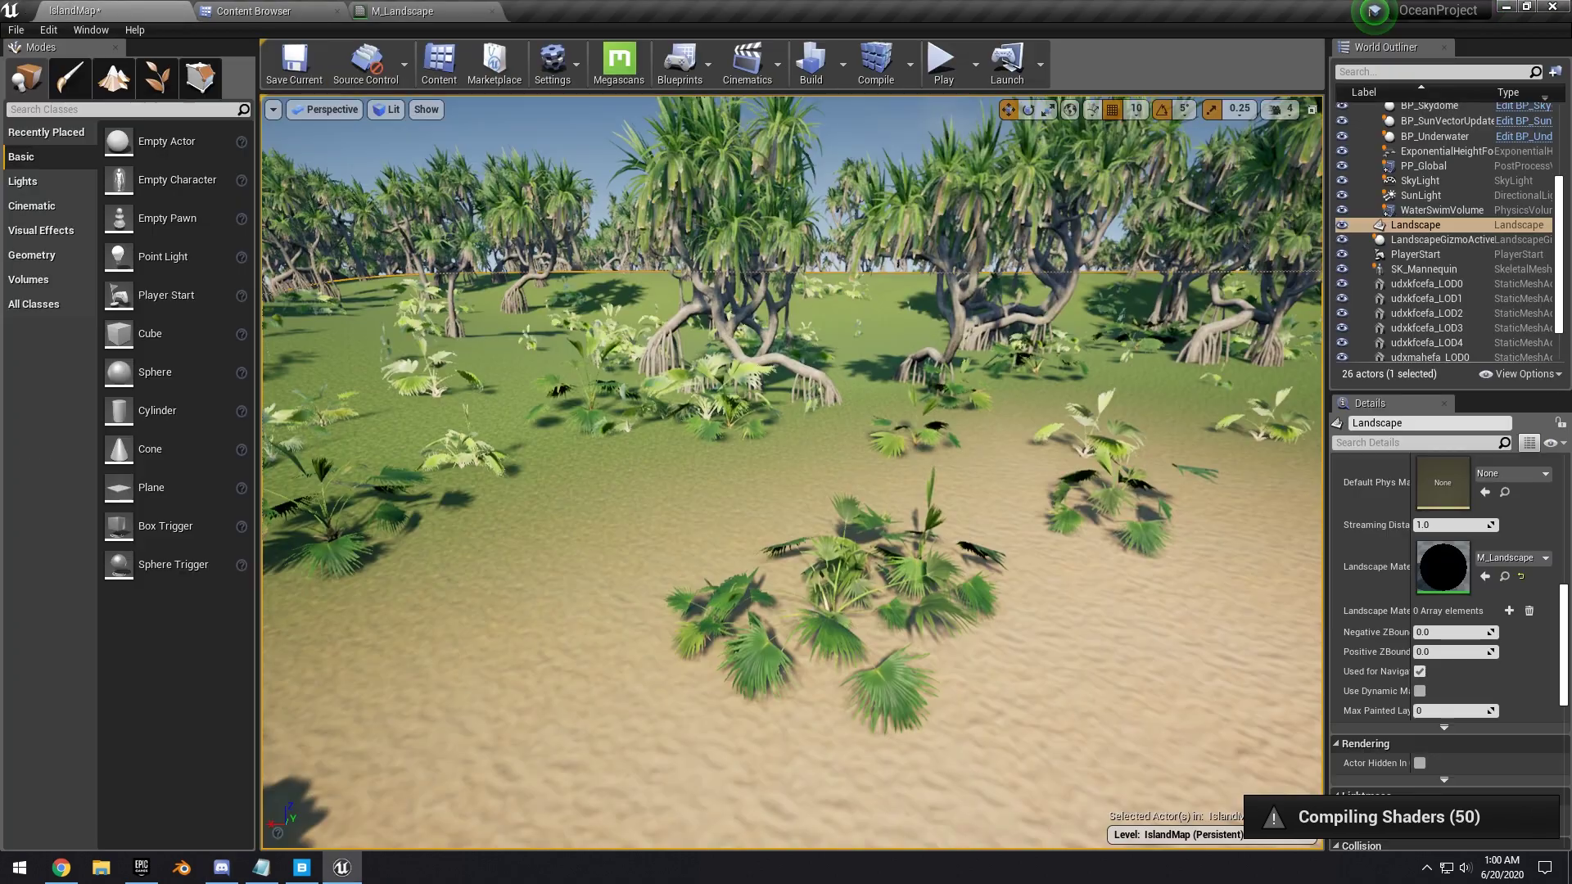
Inspect the main beach, its vegetation and the small island across the water from several viewpoints.
right_drag(792, 473, 982, 462)
key(w)
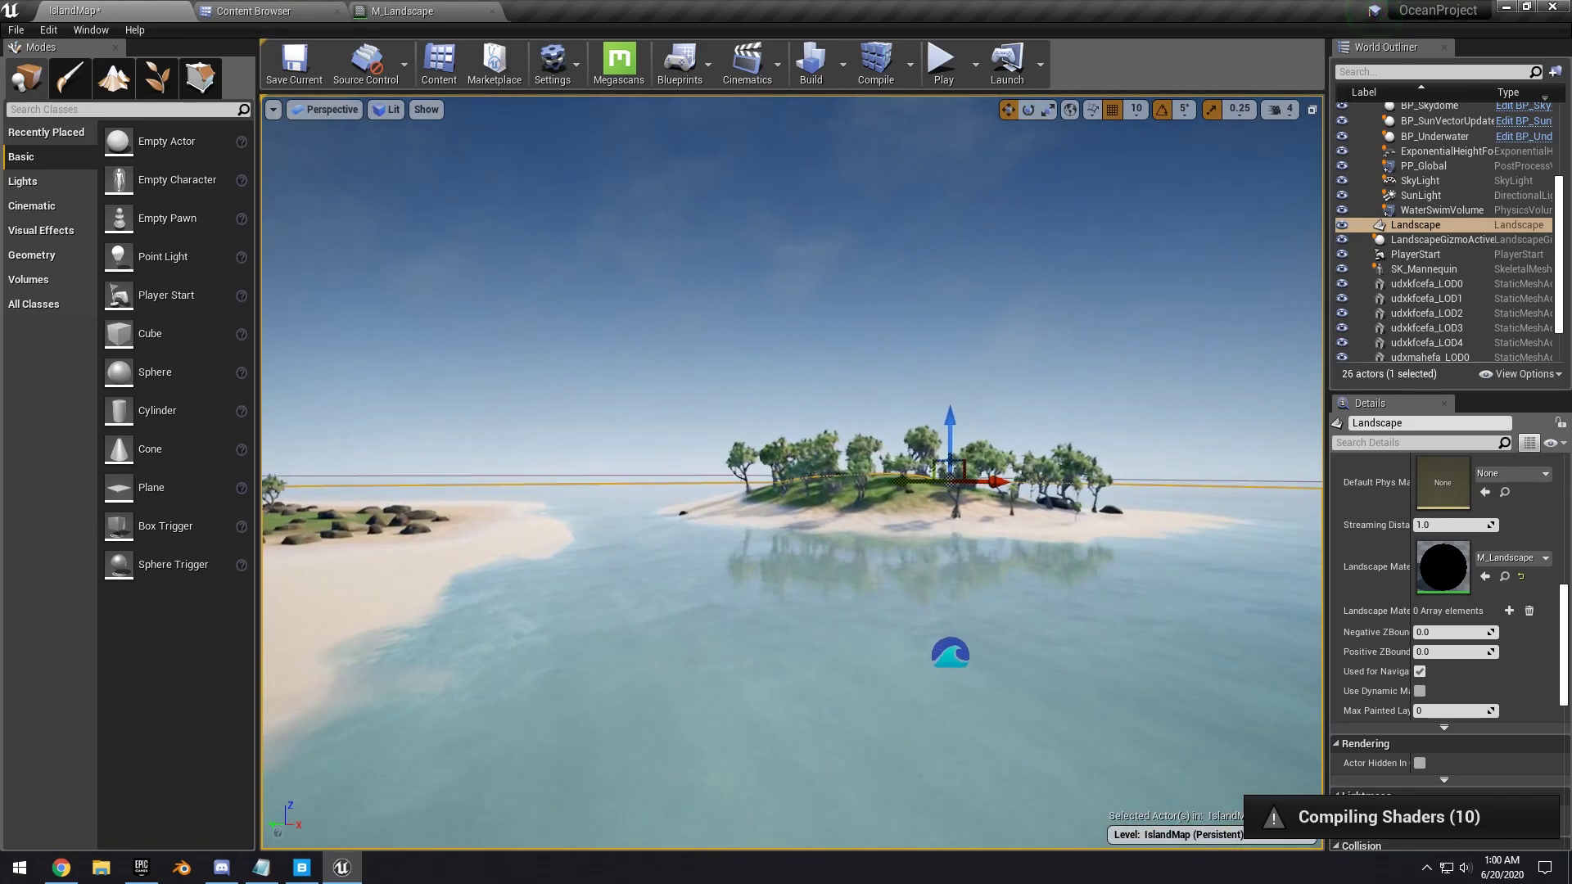
right_drag(792, 472, 974, 434)
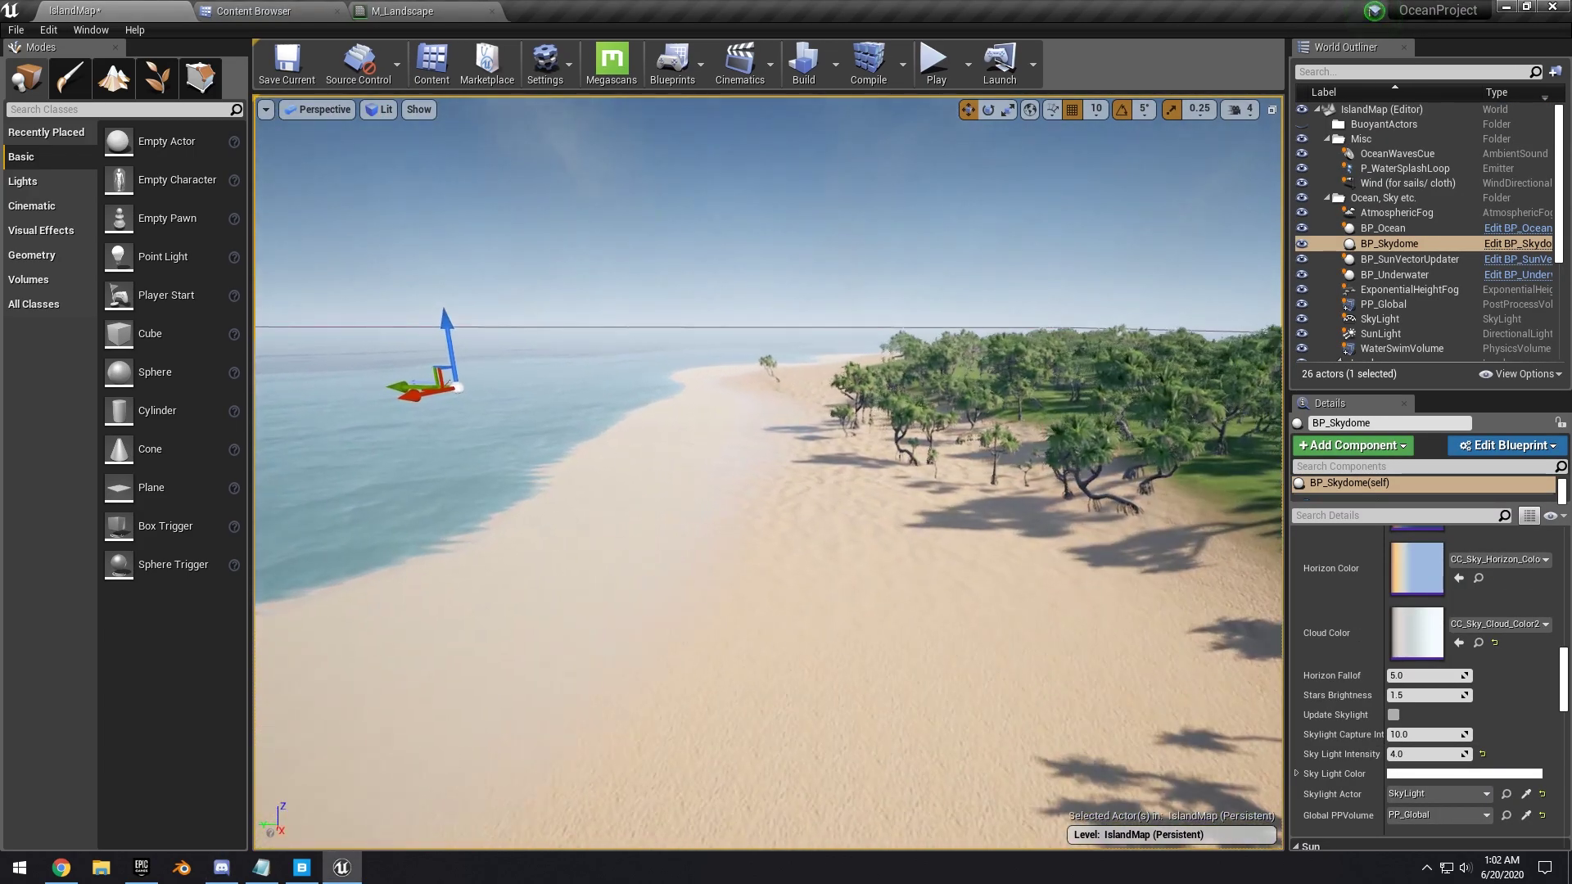
right_drag(768, 472, 909, 409)
right_drag(768, 472, 848, 573)
right_drag(671, 469, 665, 473)
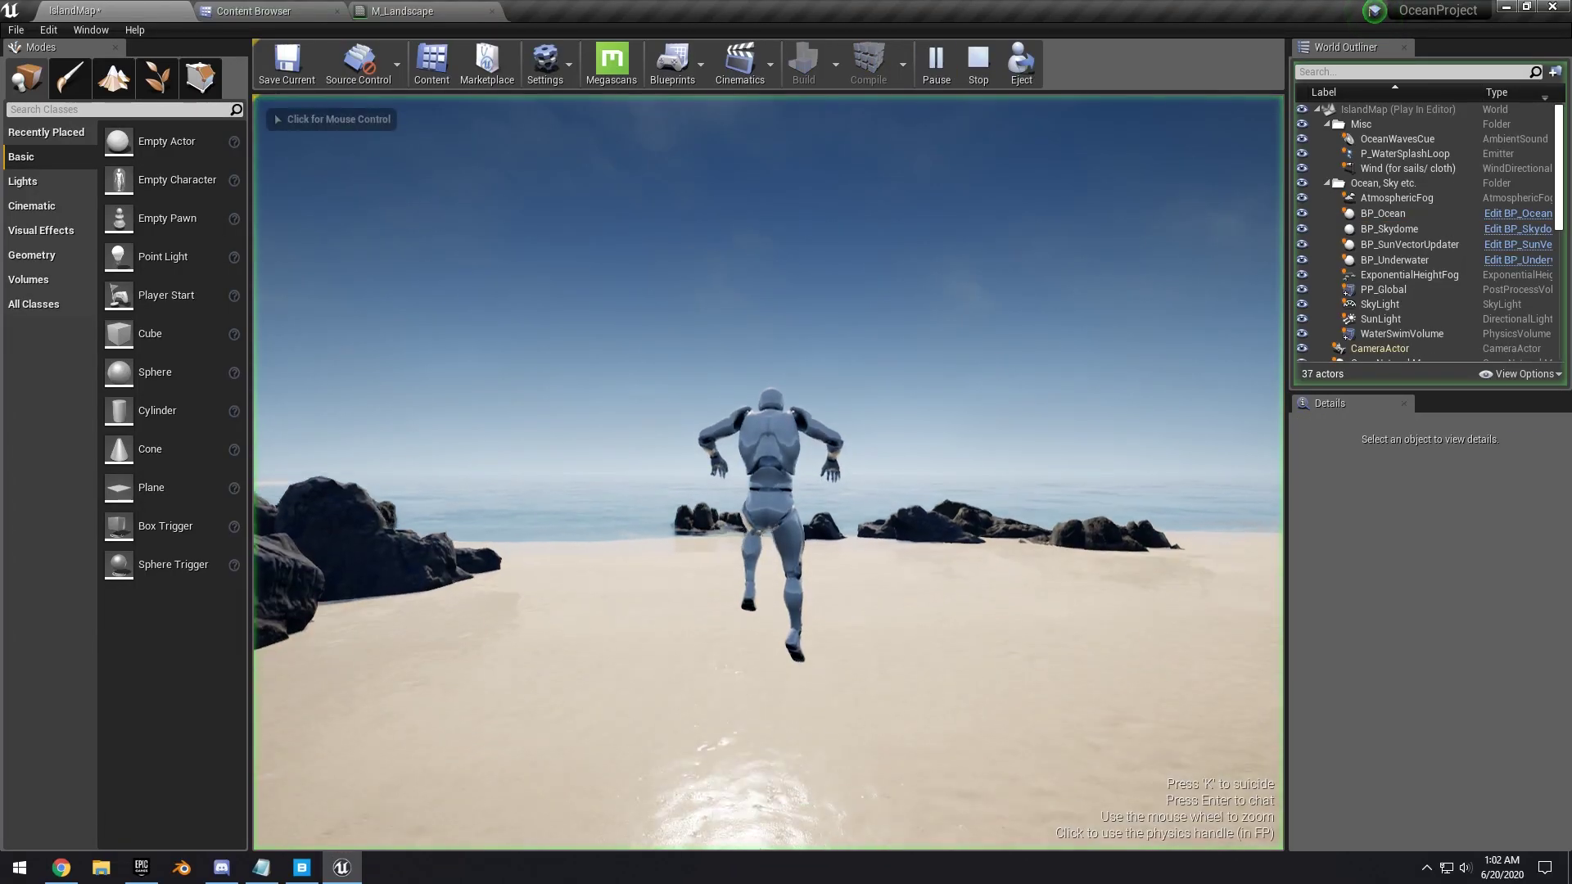
Take control of the mannequin in the play session, run it across the beach, and switch the viewport to full screen.
click(998, 363)
key(w)
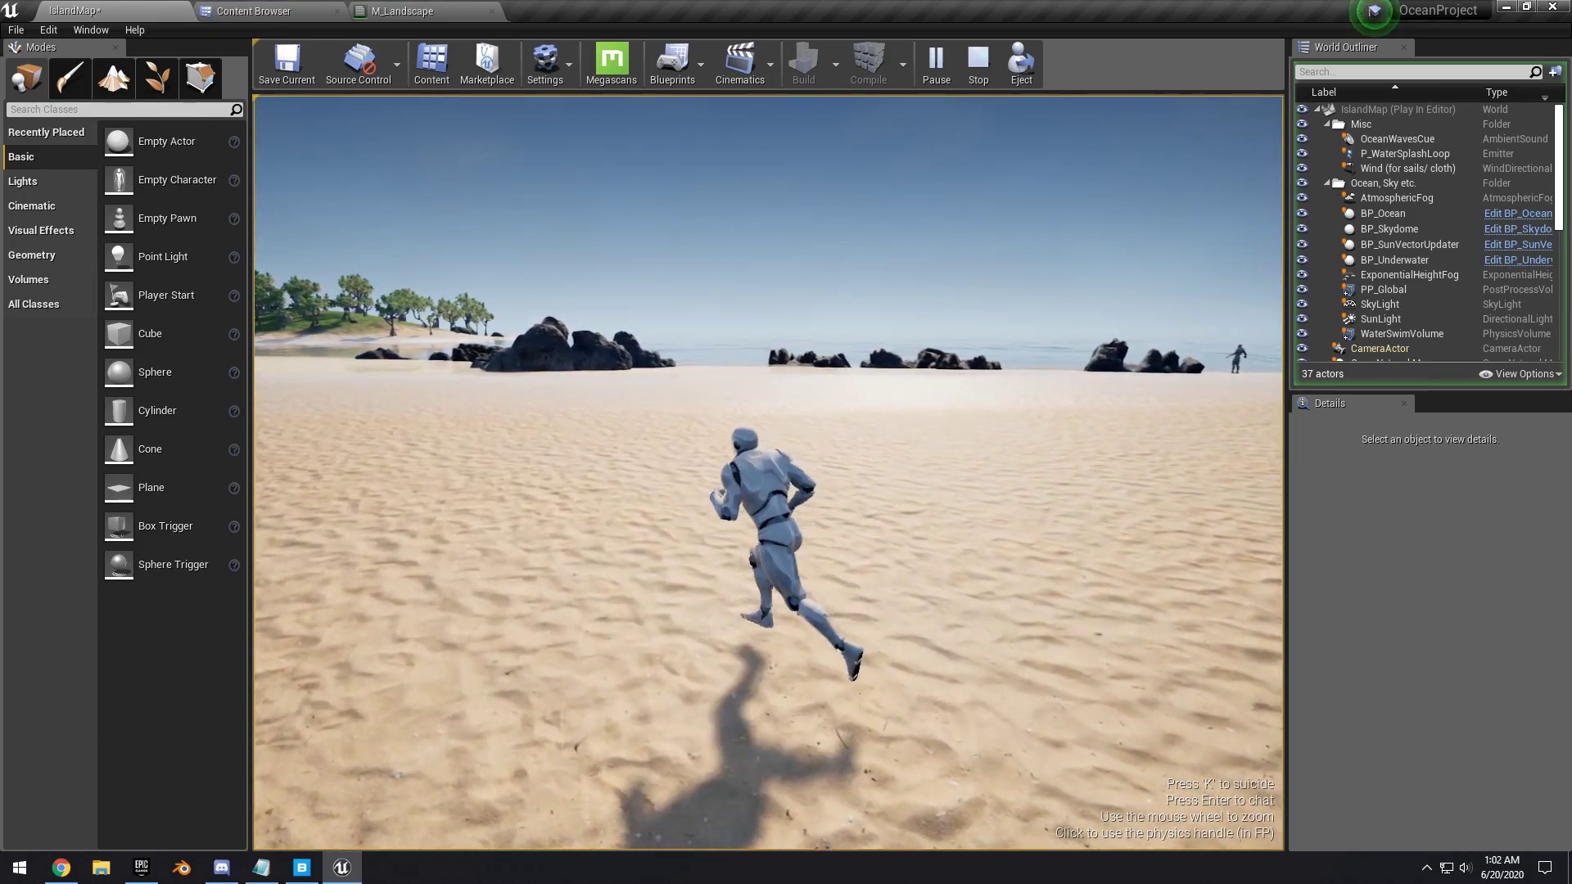
click(254, 407)
key(F11)
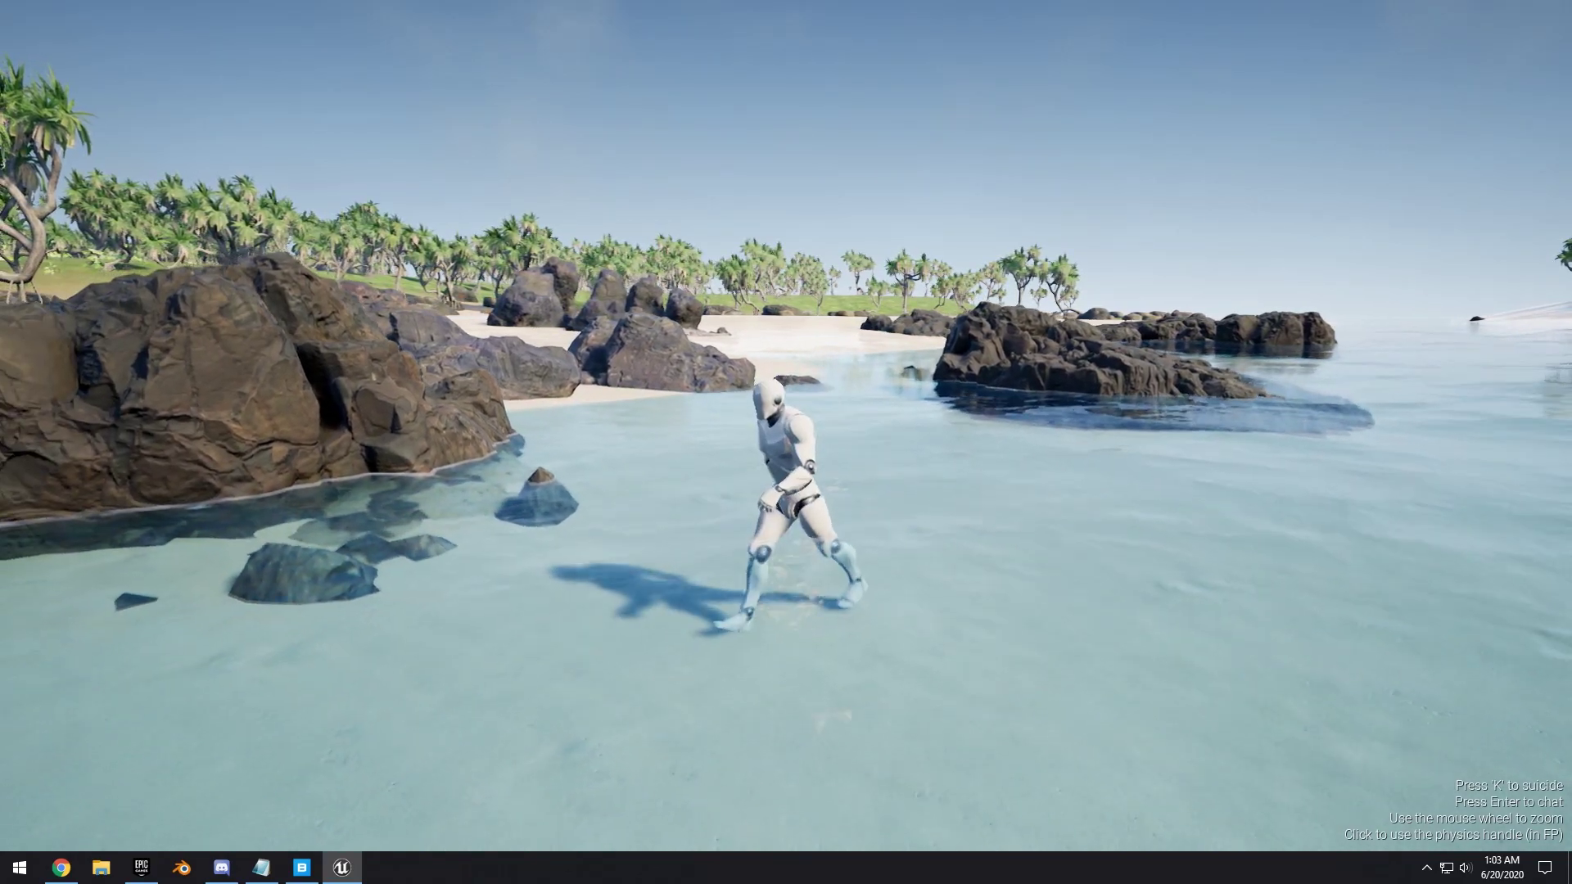
Playtest the island by moving the mannequin through the shallow water, across the sand, and around the shoreline rock formations.
key(d)
key(s)
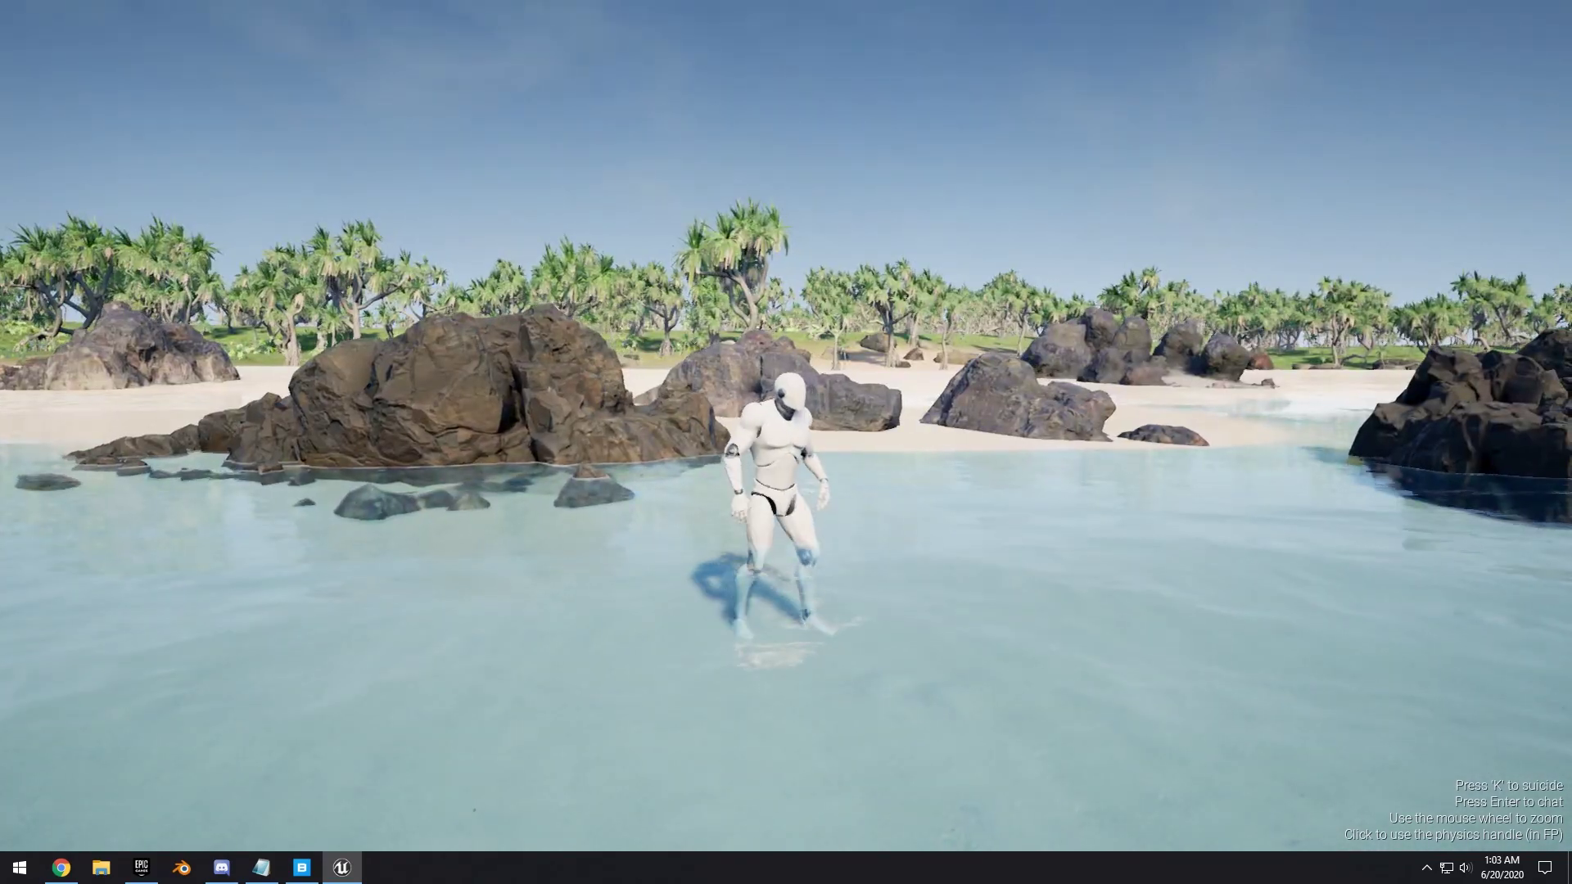
key(d)
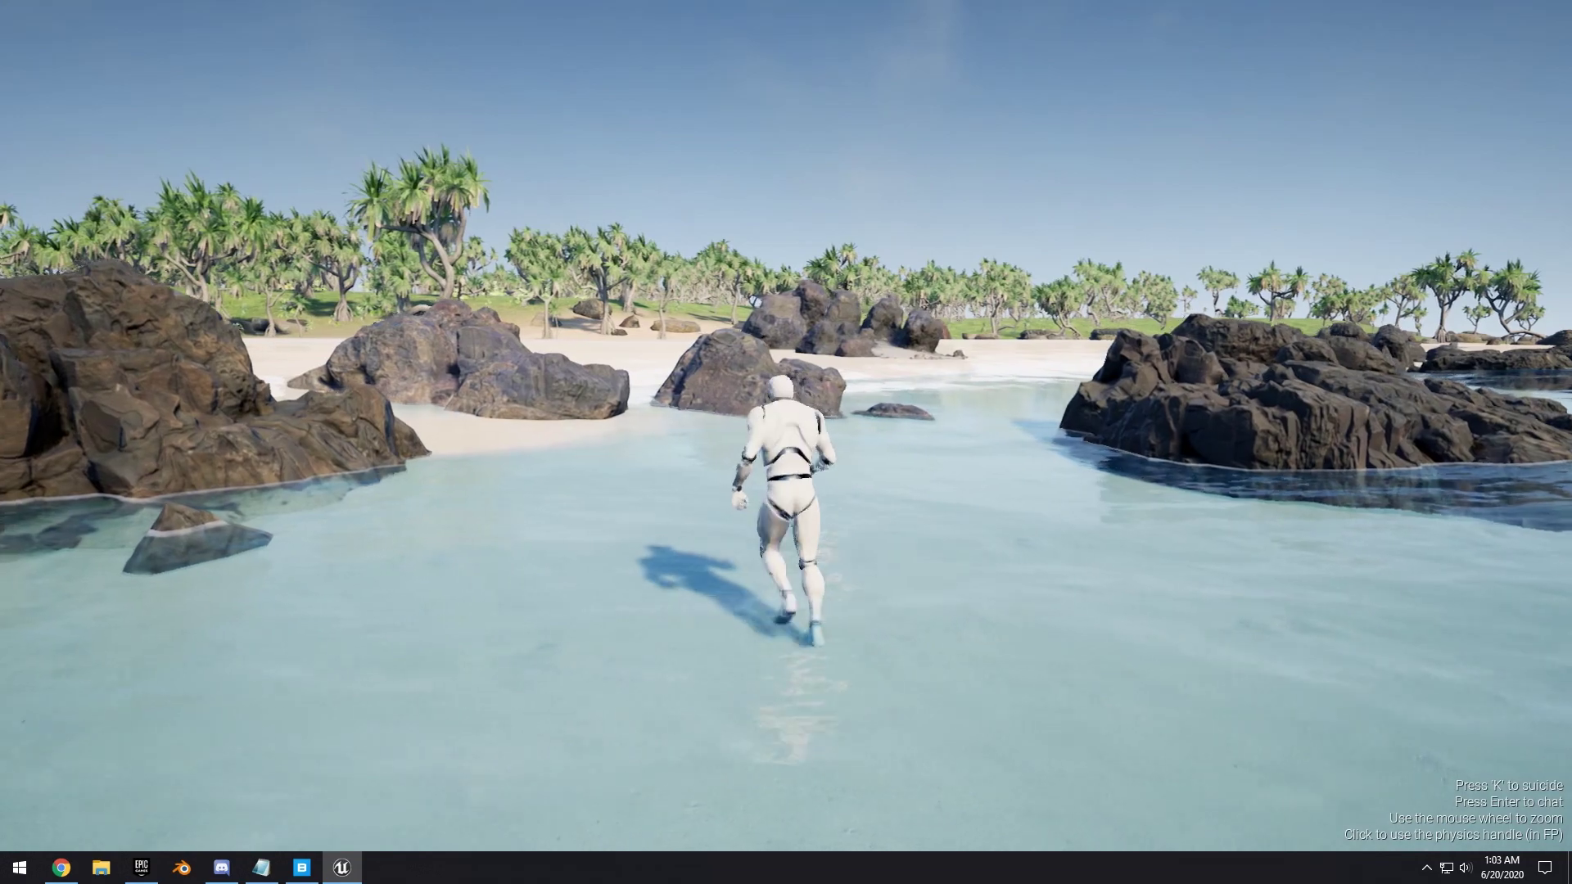
key(s)
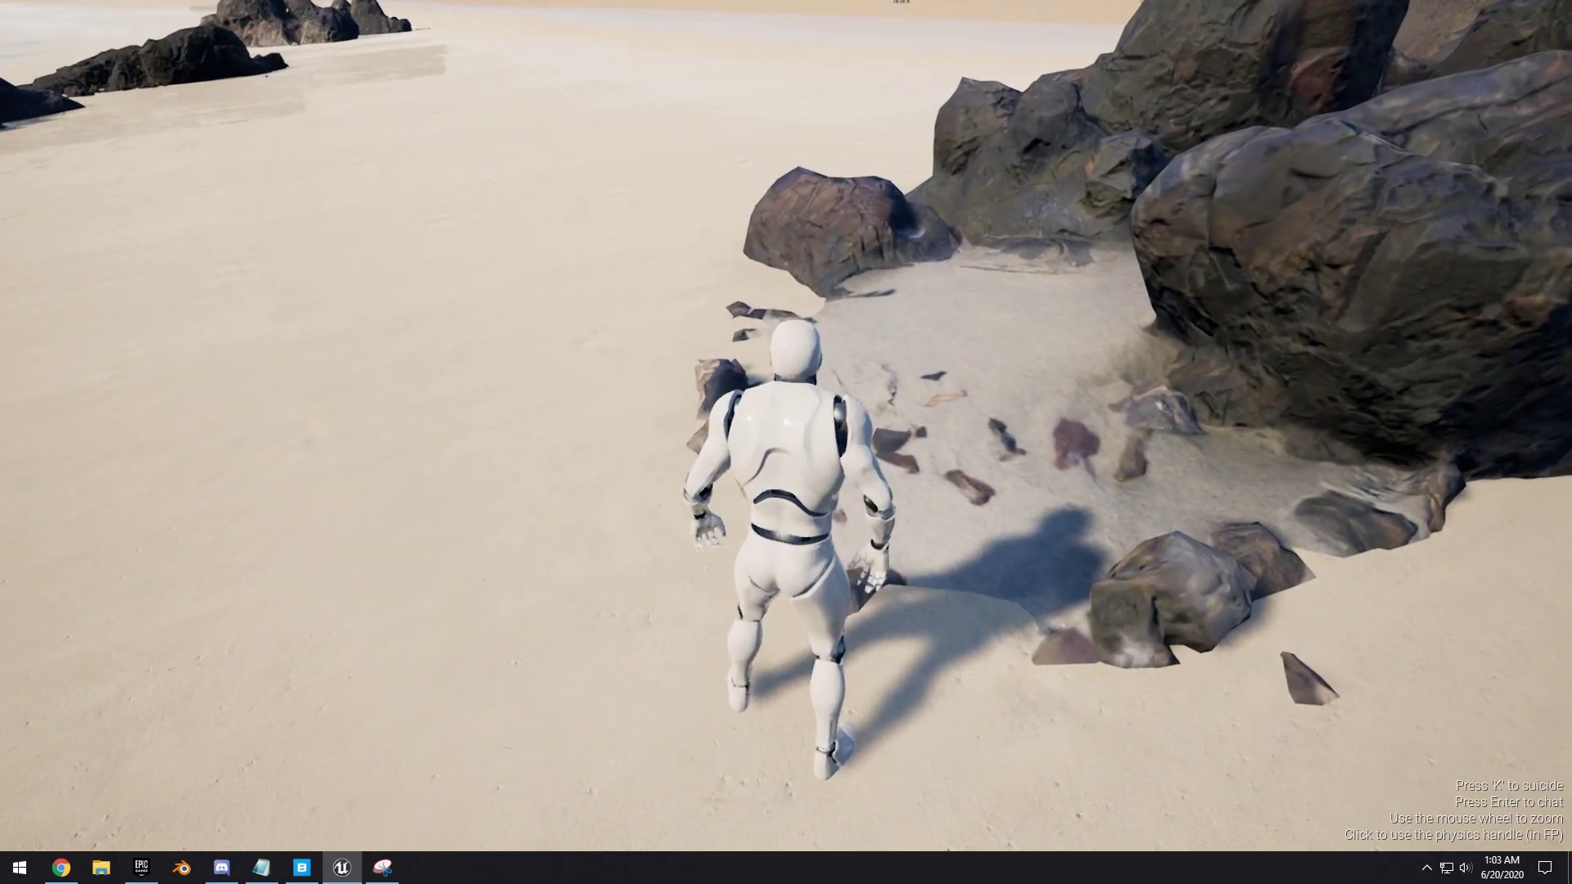
key(d)
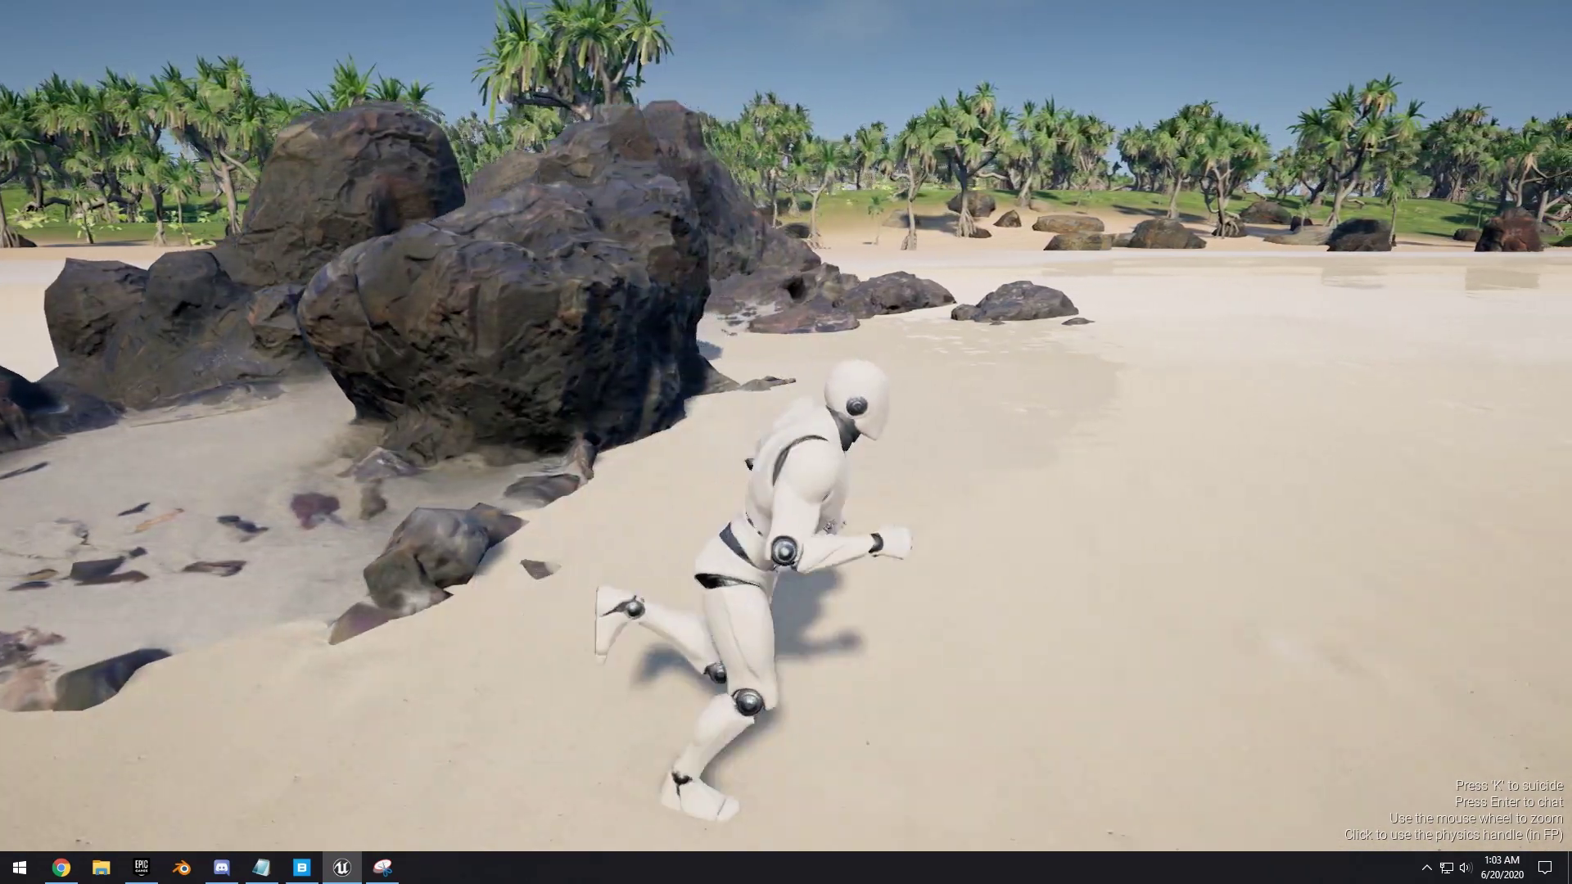
key(w)
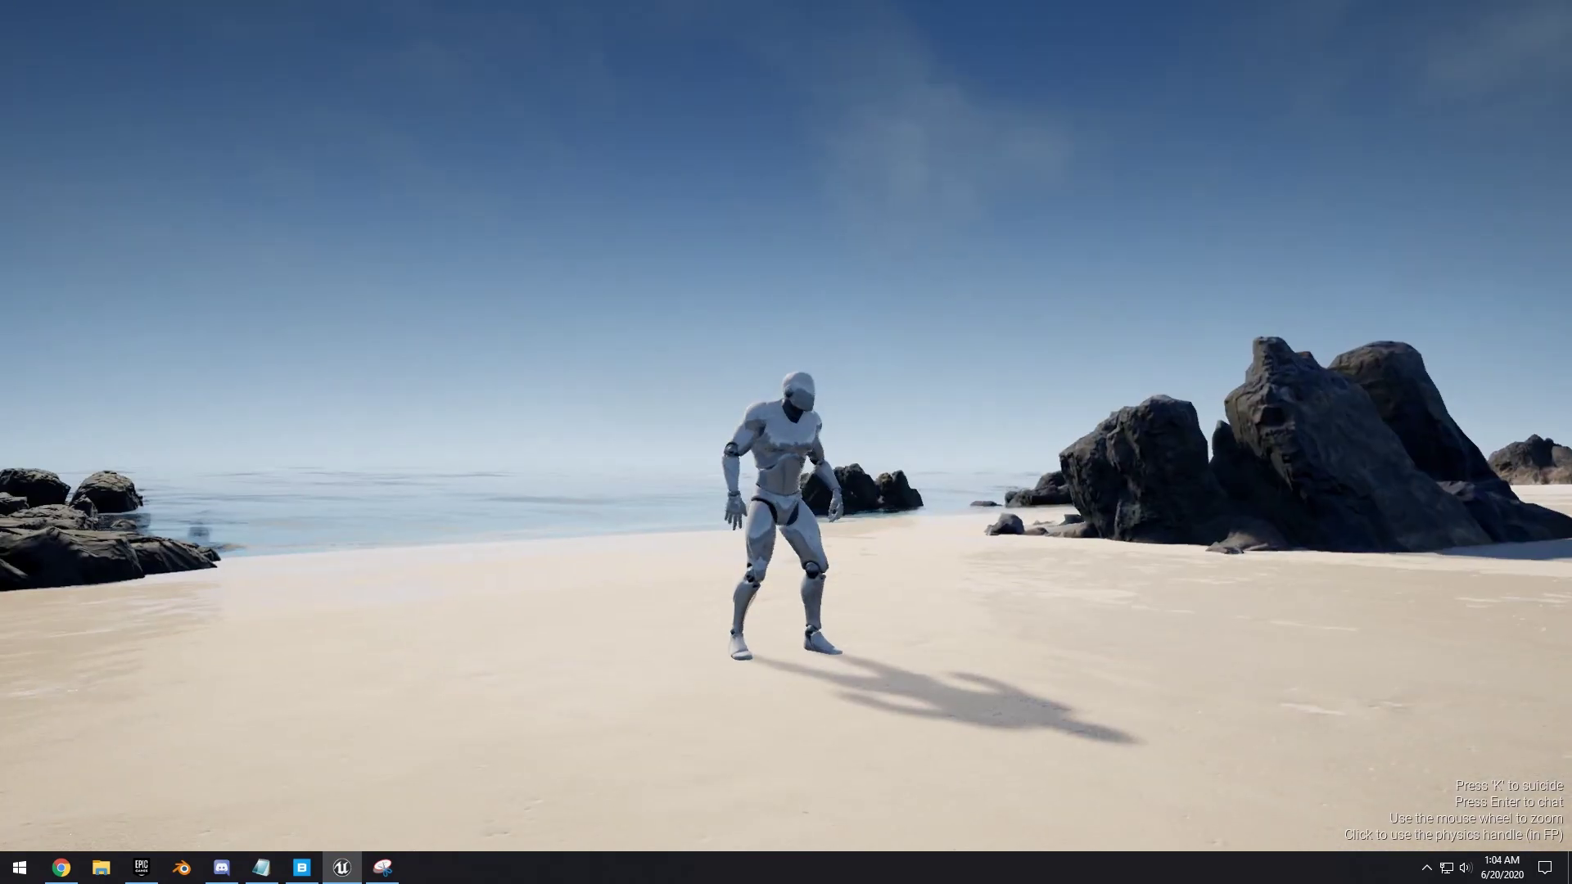
key(w)
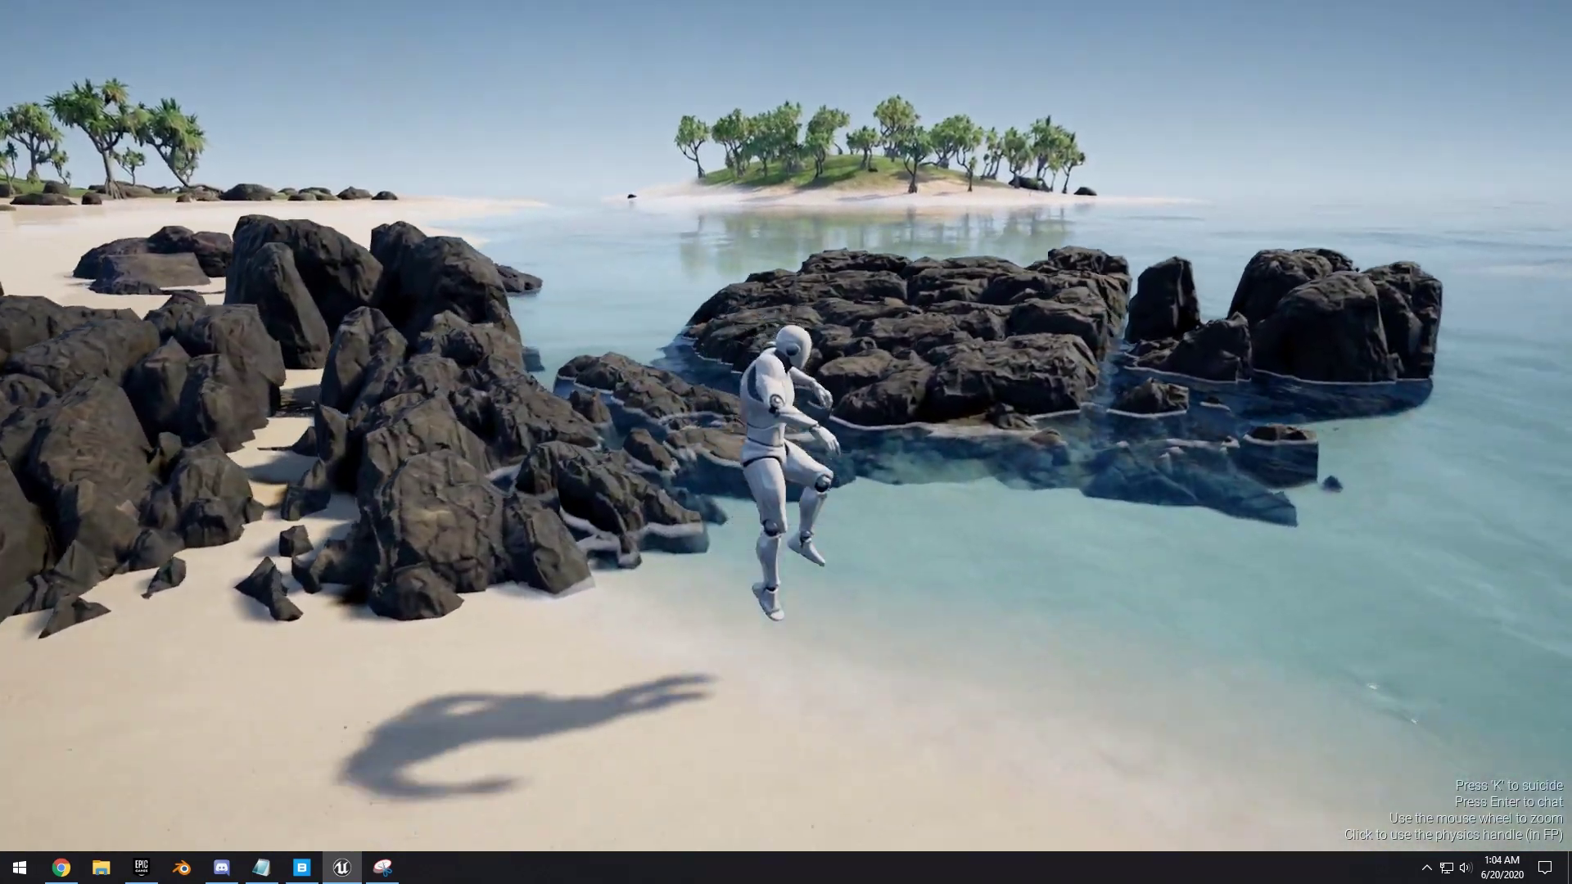
key(space)
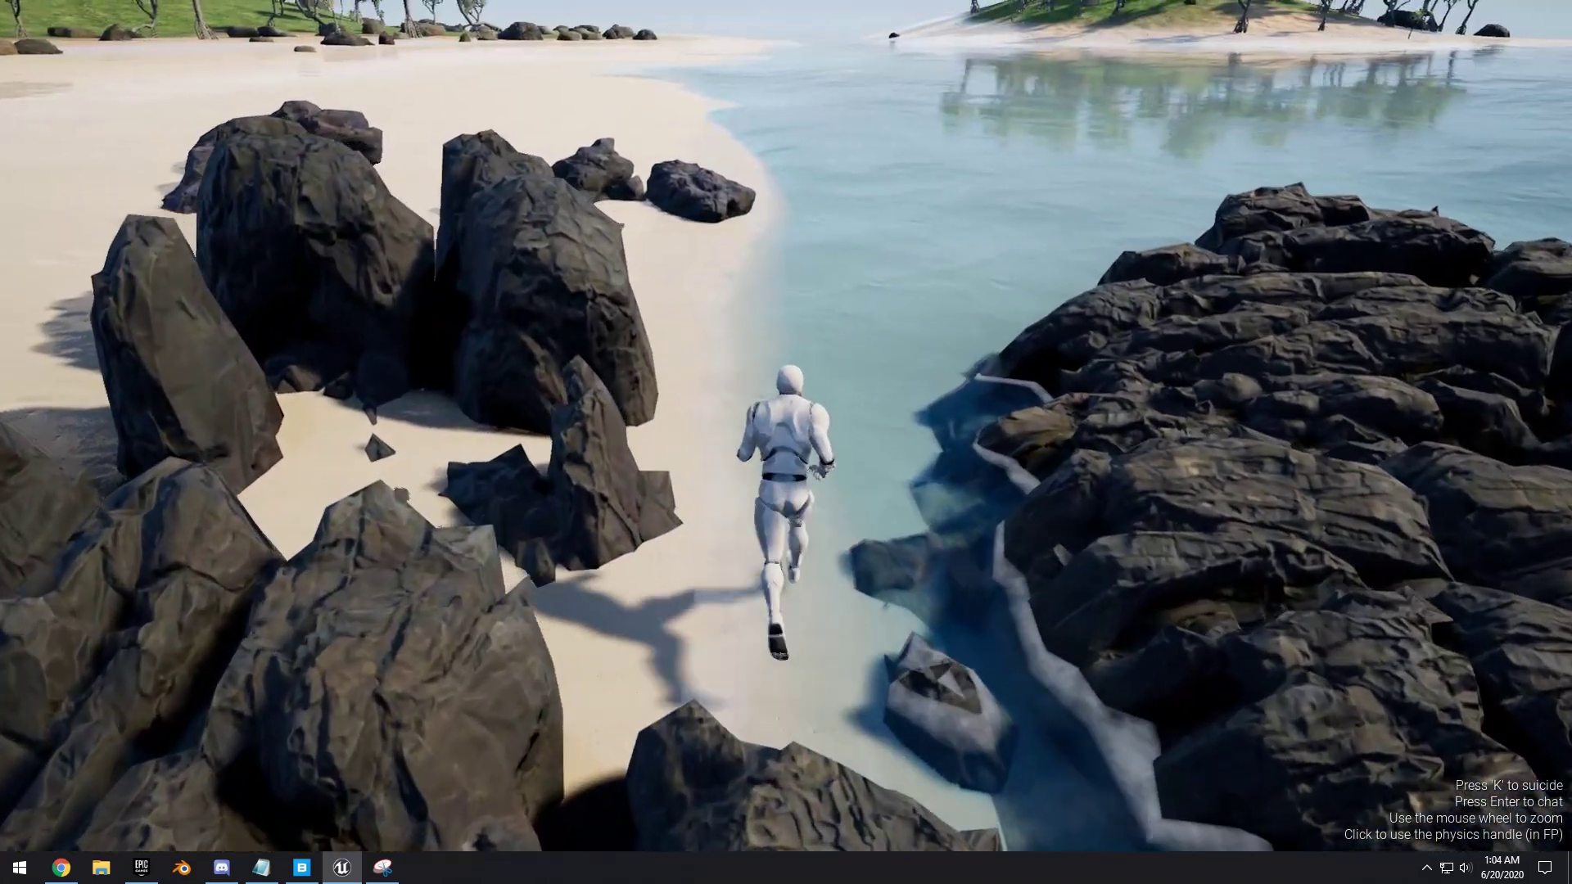